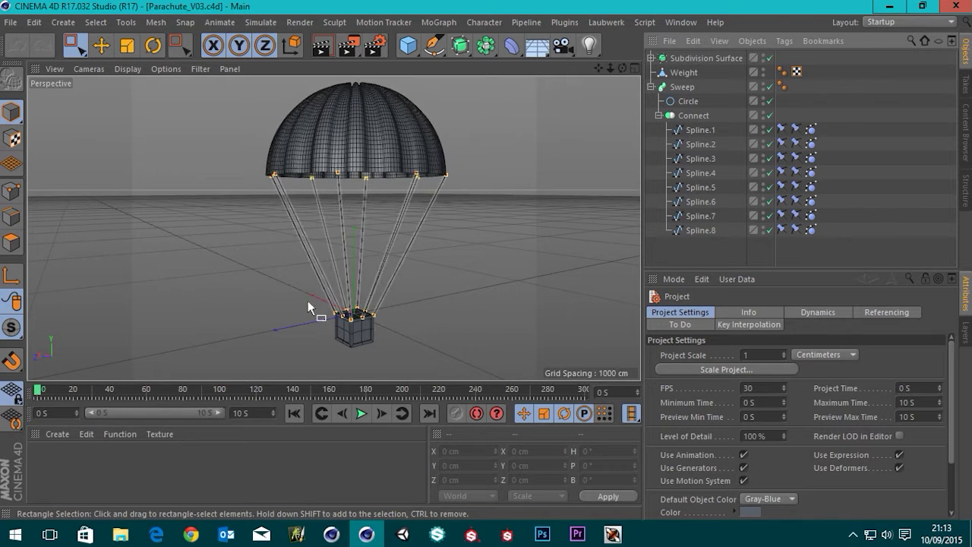
- Play the parachute animation, then pause and rewind it to the first frame
left_click(361, 414)
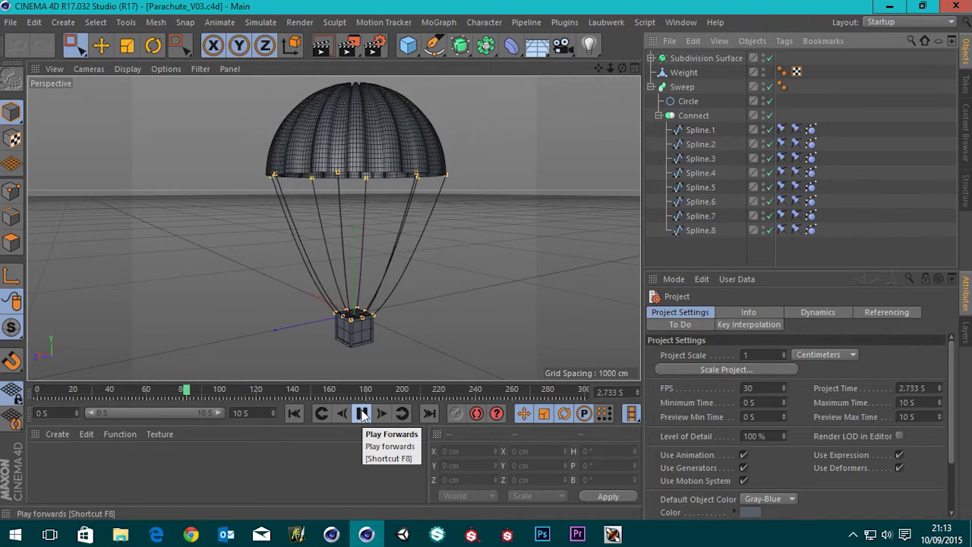
left_click(363, 414)
left_click(294, 414)
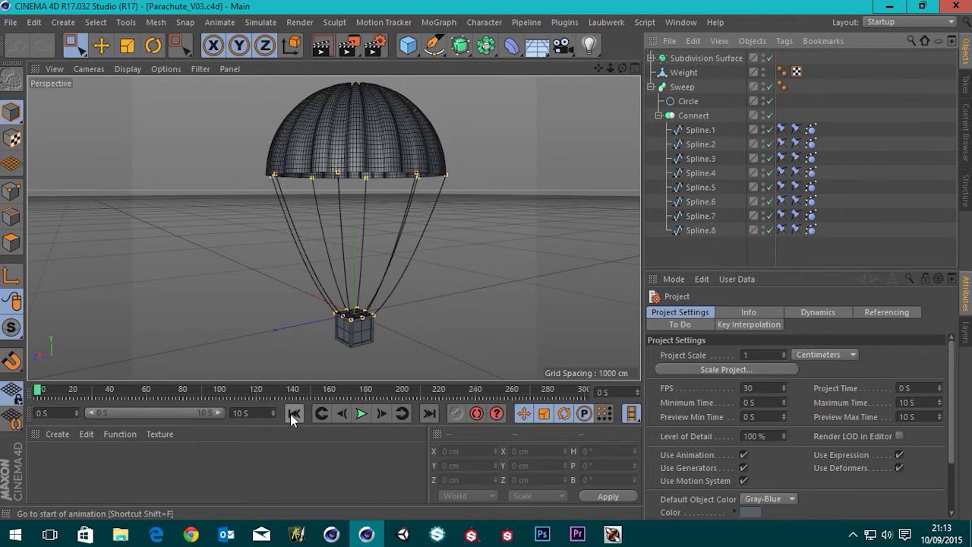
scroll(341, 335, "up", 10)
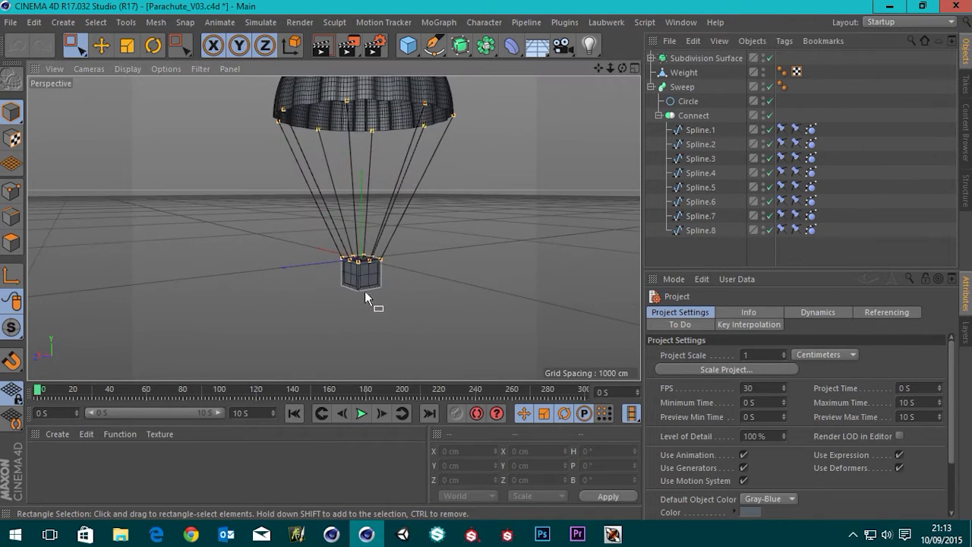
mouse_move(392, 252)
left_mouse_down("alt")
mouse_move(392, 281)
mouse_move(395, 250)
left_mouse_up("alt")
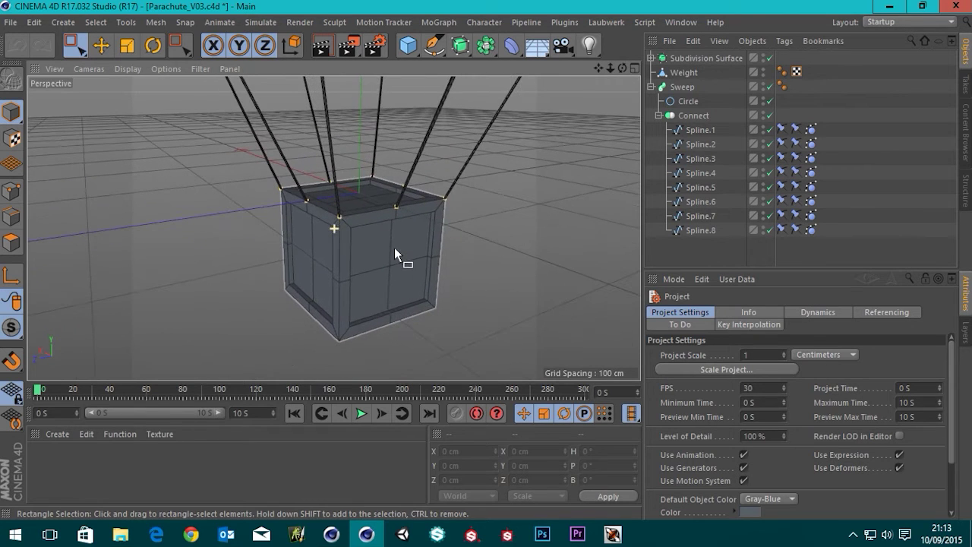
- Add a Rigid Body simulation tag to the Weight crate
left_click(686, 72)
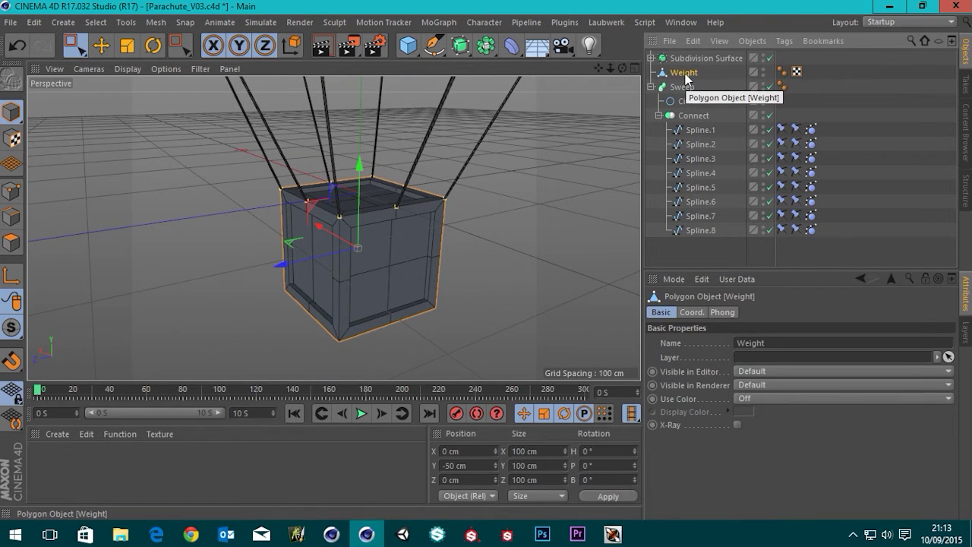
right_click(685, 73)
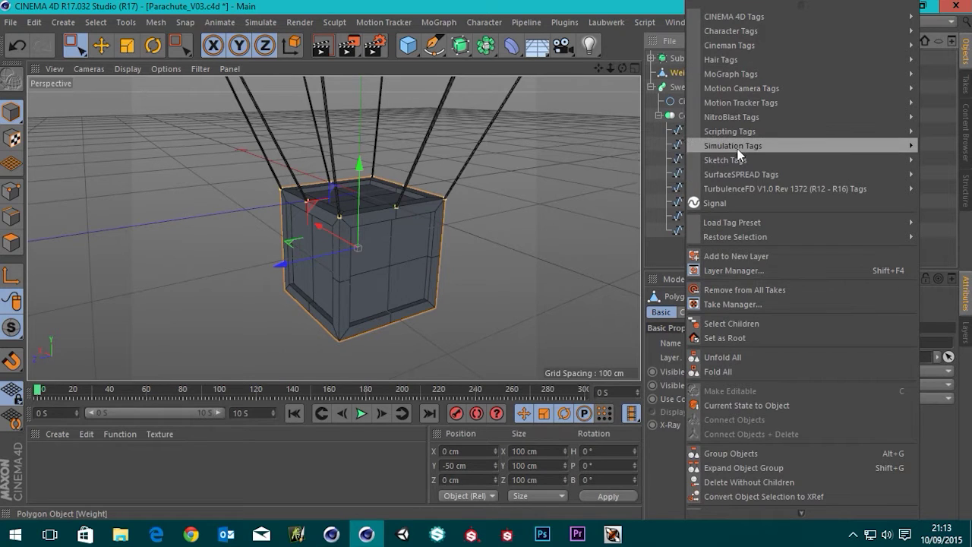
mouse_move(741, 148)
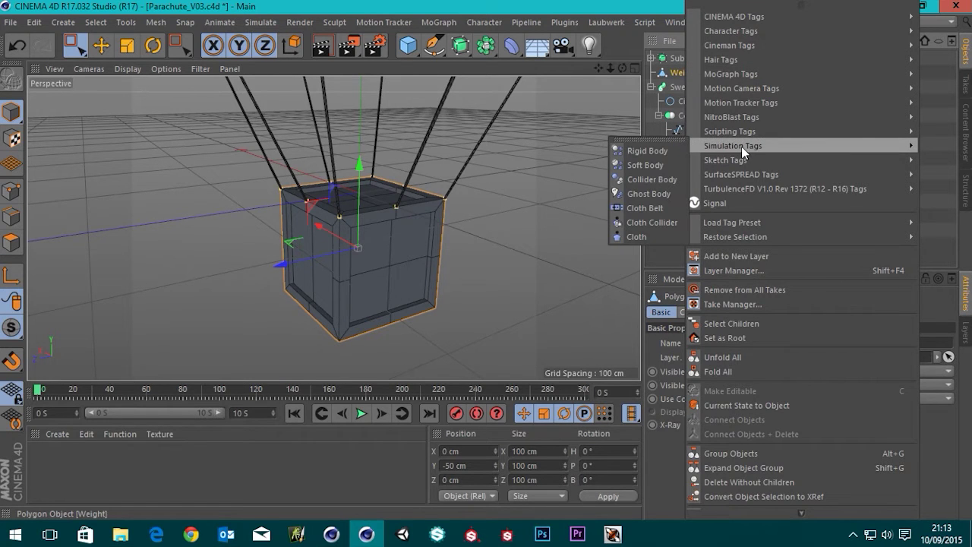
left_click(638, 153)
- Play the simulation to watch the crate fall, then stop and rewind to frame 0
scroll(442, 153, "down", 5)
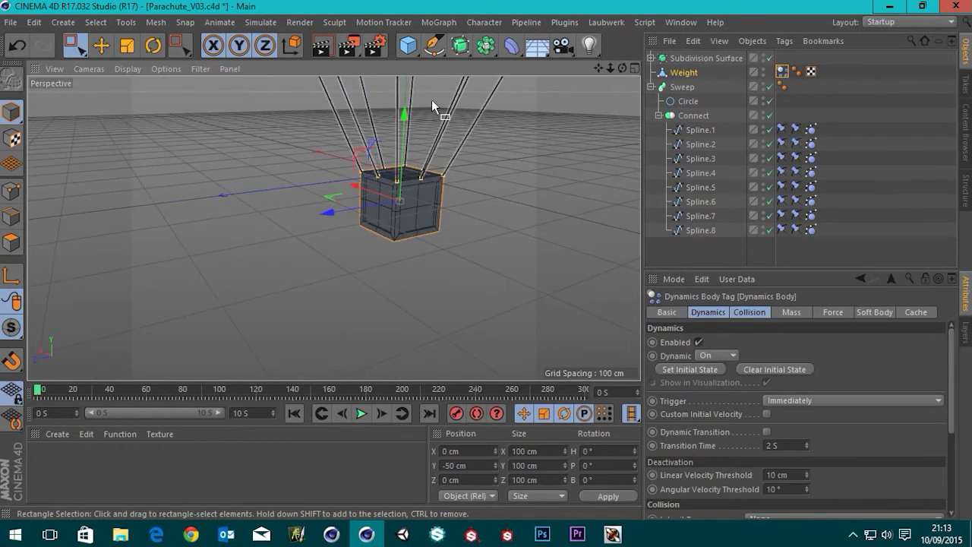
left_click_drag(431, 100, 410, 235, "alt")
left_click(361, 413)
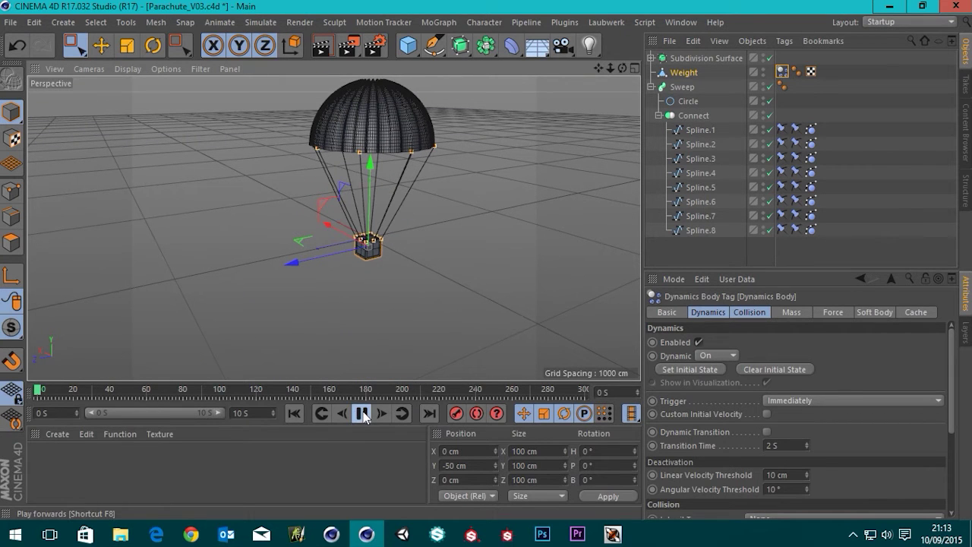
scroll(380, 369, "up", 3)
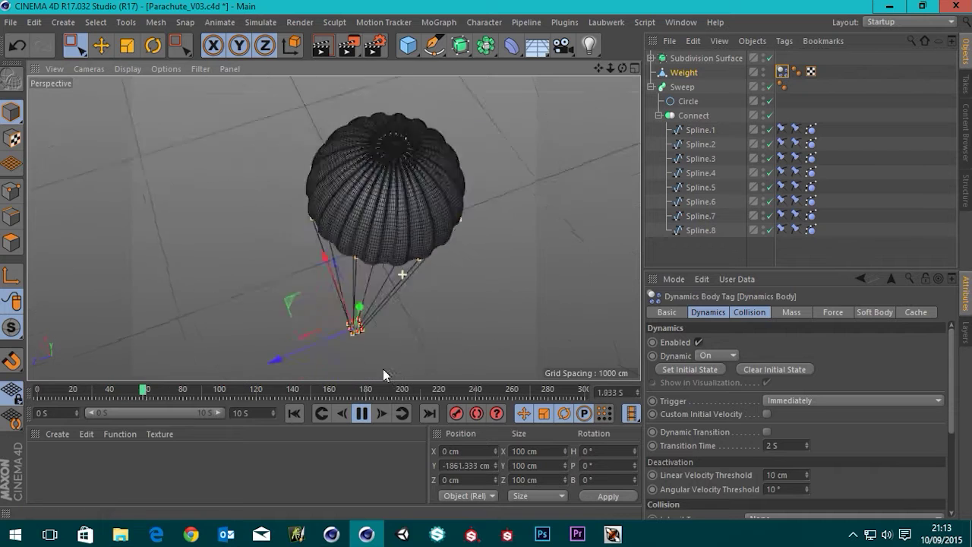
scroll(383, 369, "up", 5)
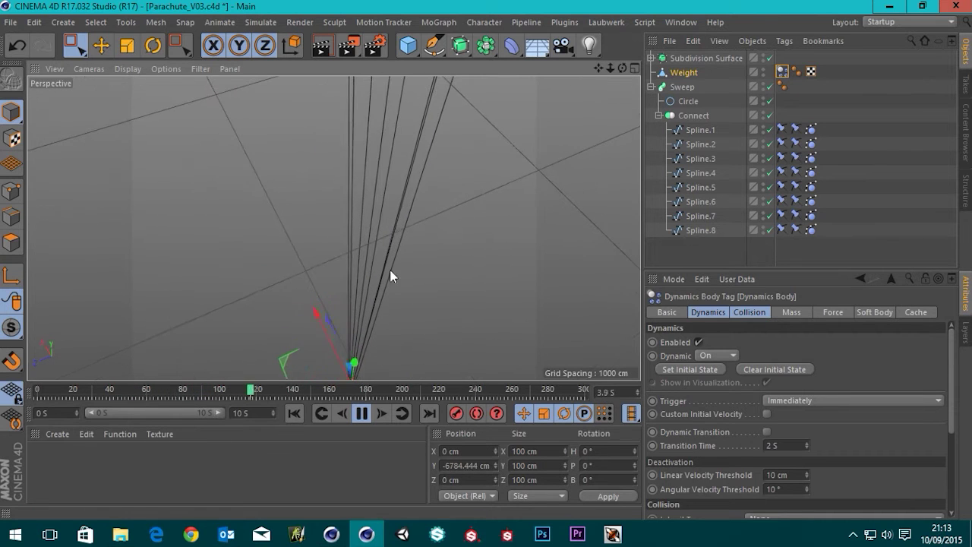
left_click(361, 413)
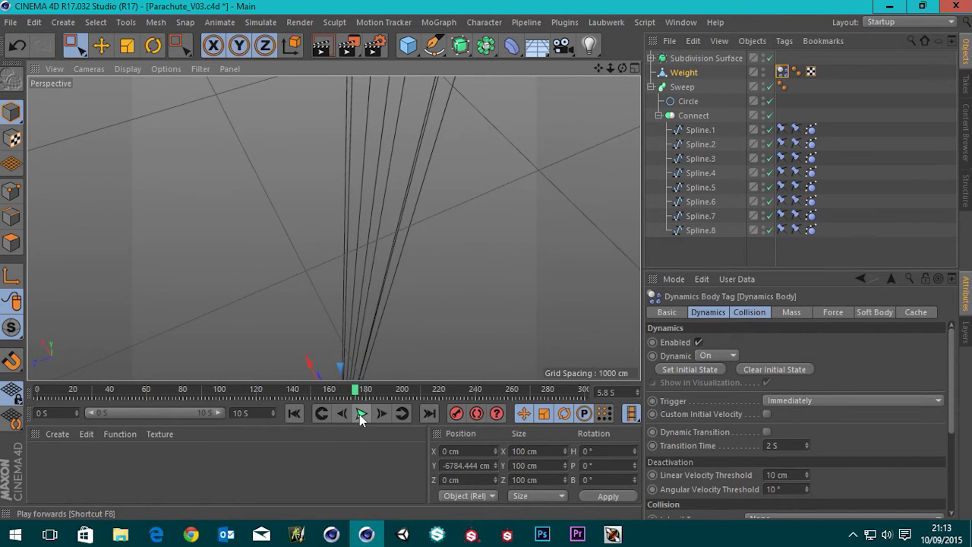
left_click(294, 413)
scroll(389, 128, "down", 8)
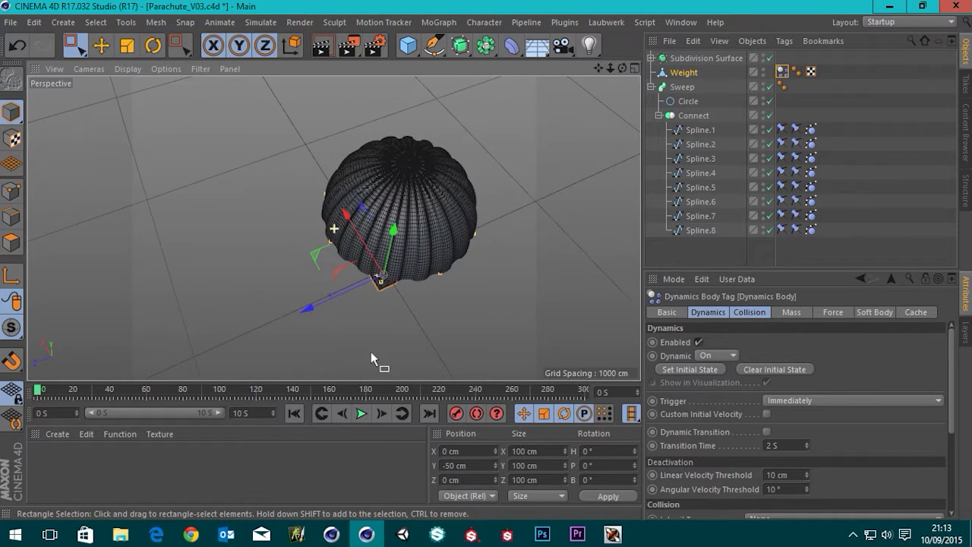
left_click_drag(370, 352, 374, 147, "alt")
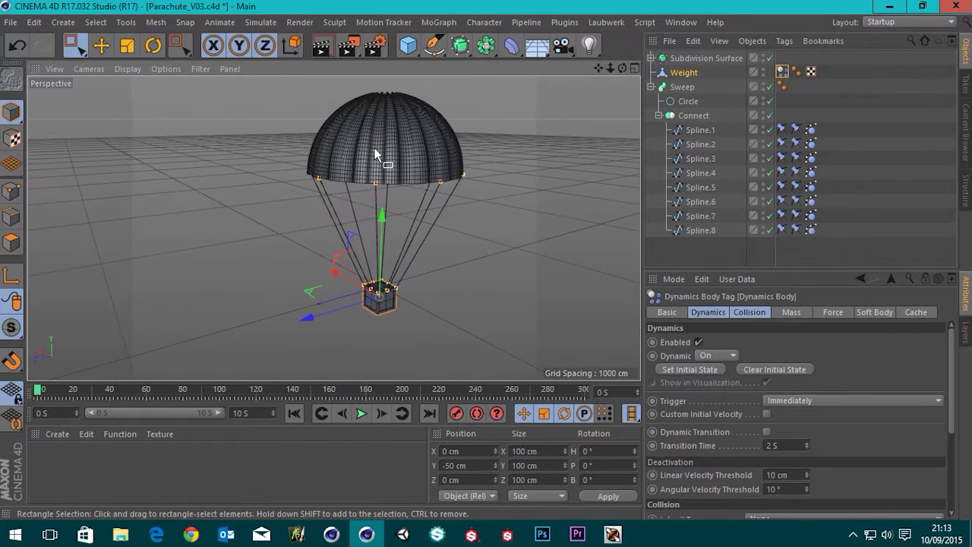
left_click_drag(425, 281, 426, 243, "alt")
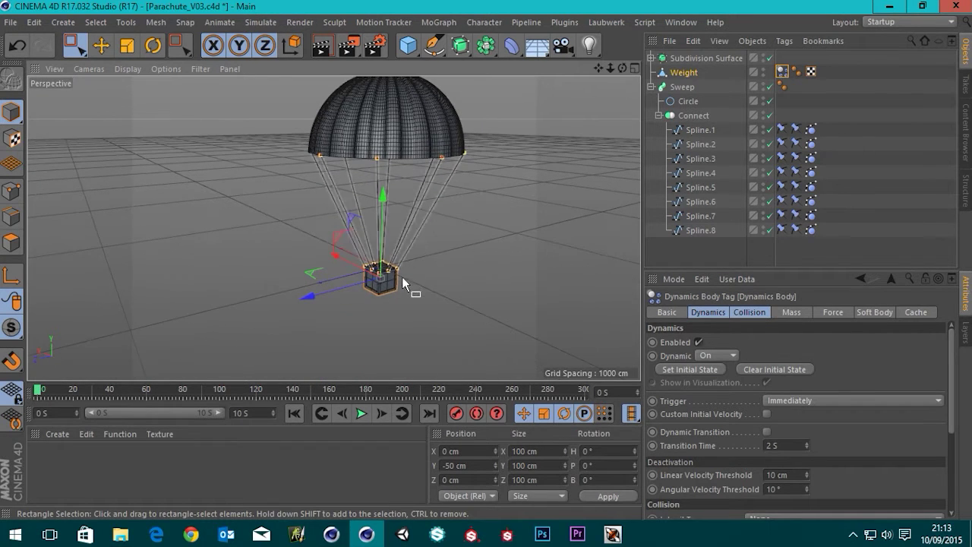
scroll(399, 276, "up", 3)
left_click_drag(399, 277, 581, 120, "alt")
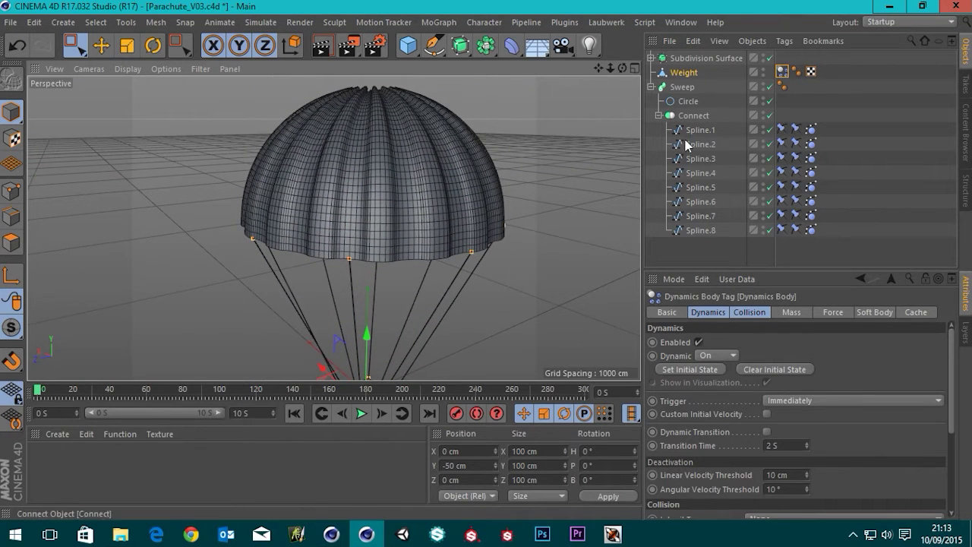
- Expand Subdivision Surface and add a Soft Body simulation tag to the Parachute
left_click(651, 59)
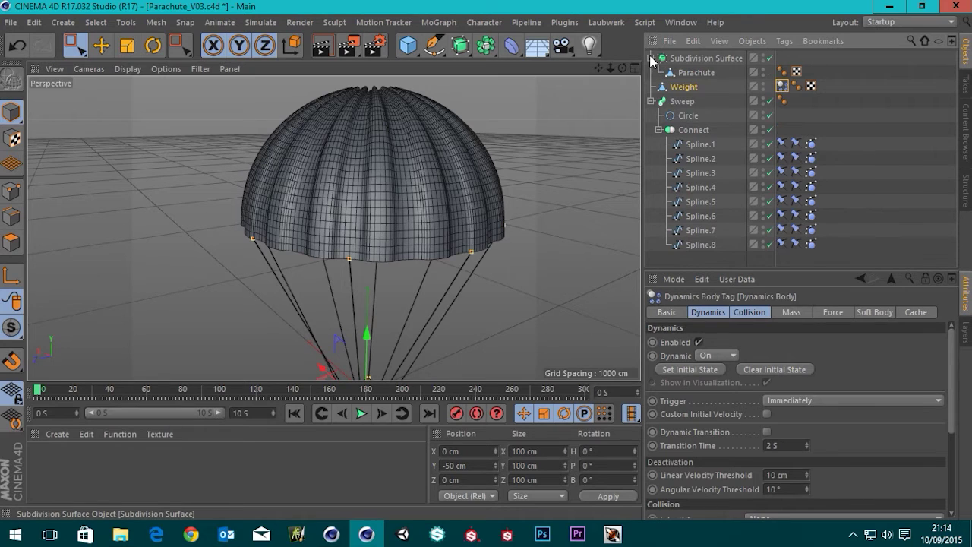
left_click(701, 70)
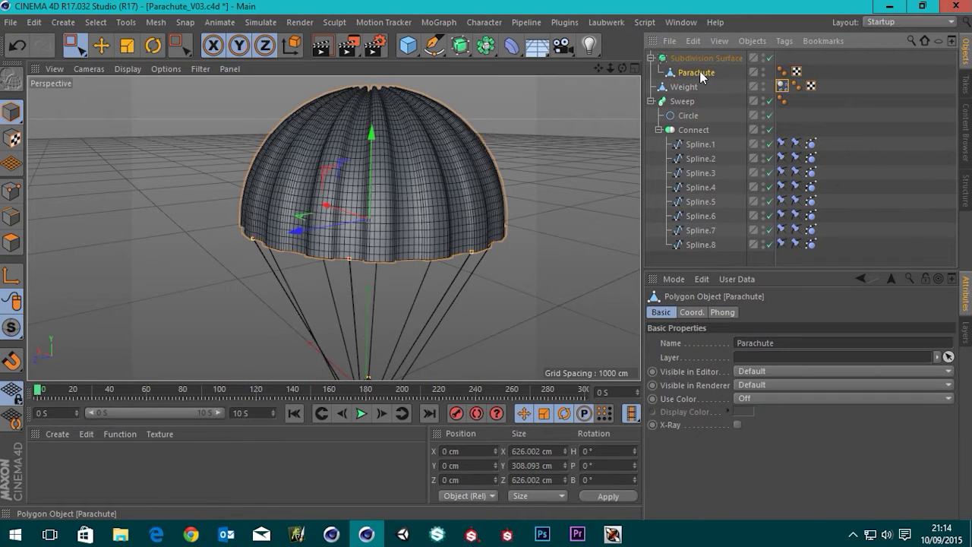
right_click(697, 73)
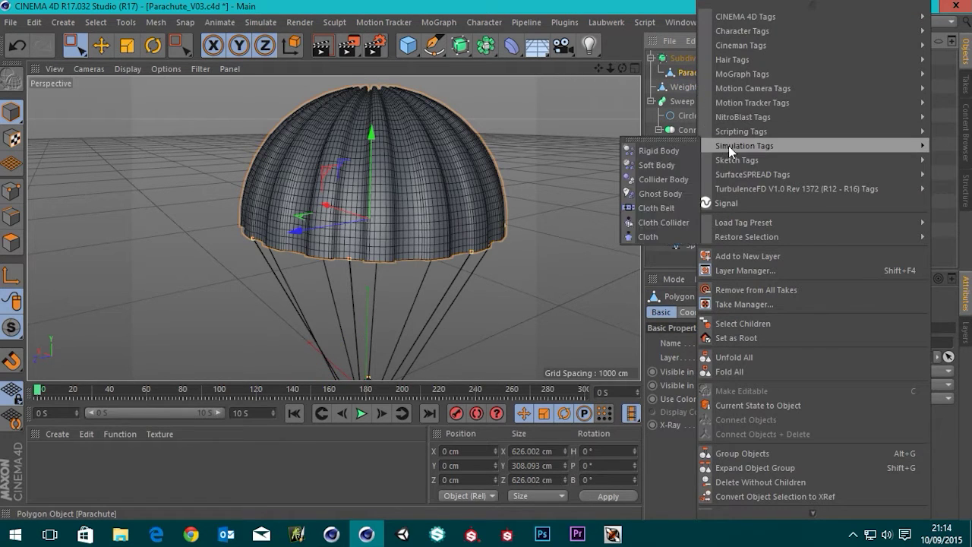
mouse_move(725, 84)
mouse_move(740, 146)
left_click(658, 166)
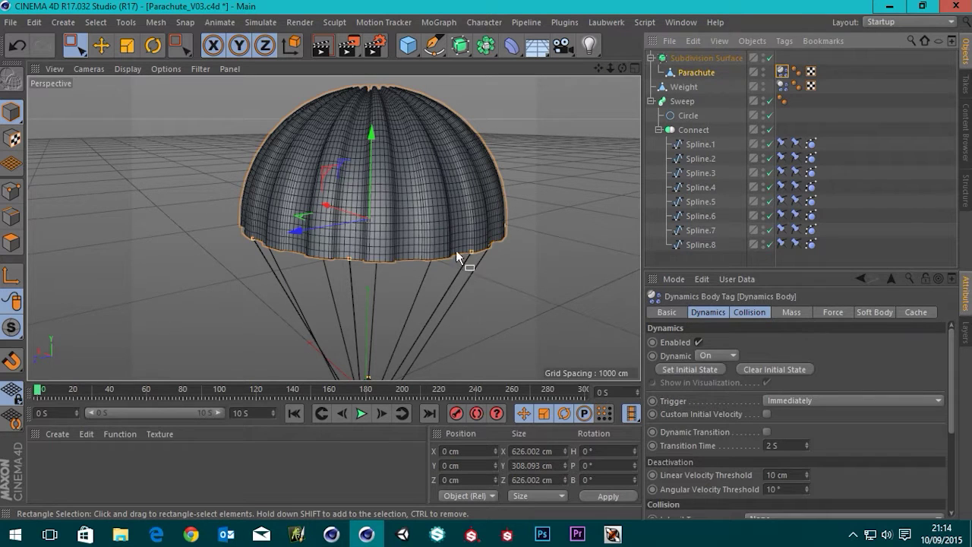
- Play the simulation with both dynamics bodies, then pause and rewind to frame 0
middle_click_drag(456, 250, 462, 139, "alt")
scroll(440, 174, "down", 3)
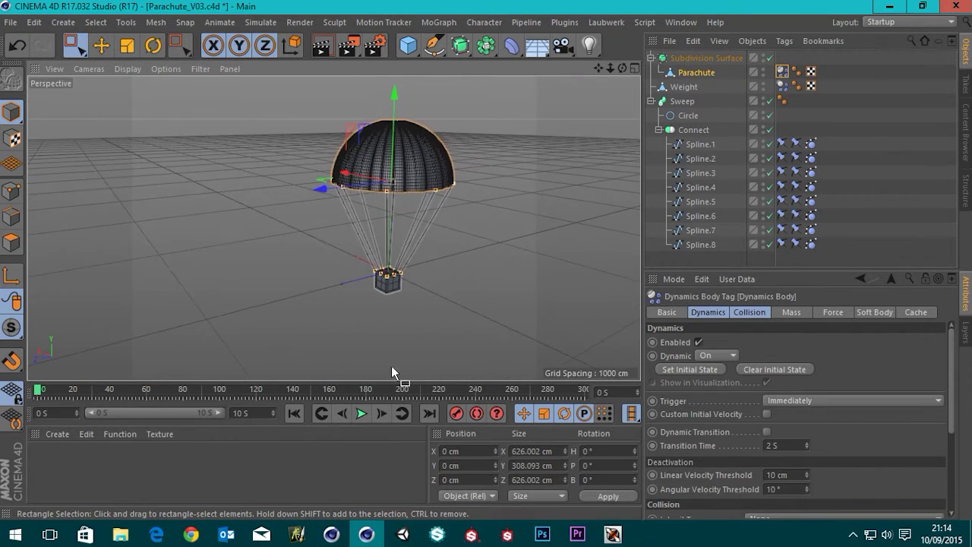
left_click(362, 413)
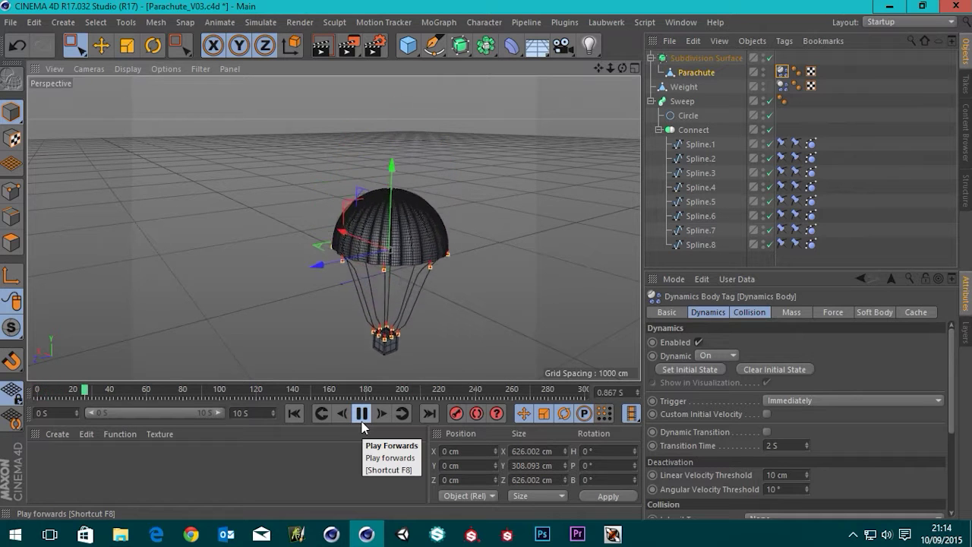
middle_click_drag(283, 326, 334, 228, "alt")
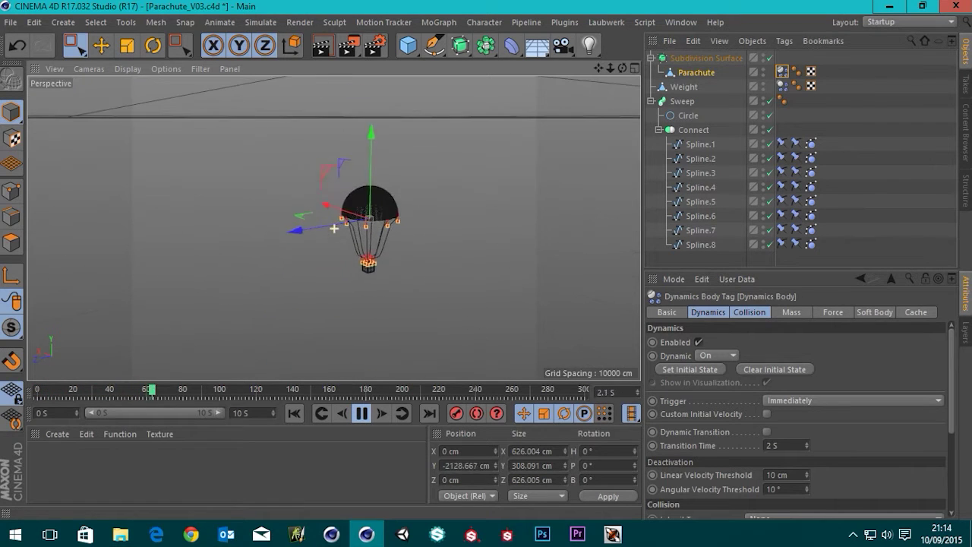
left_click(362, 413)
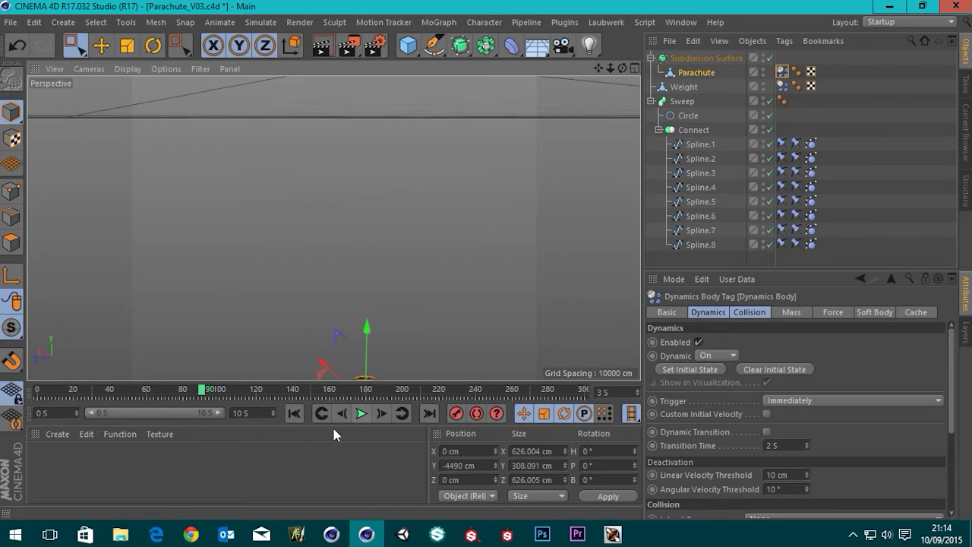
left_click(295, 415)
right_click_drag(409, 108, 383, 249, "alt")
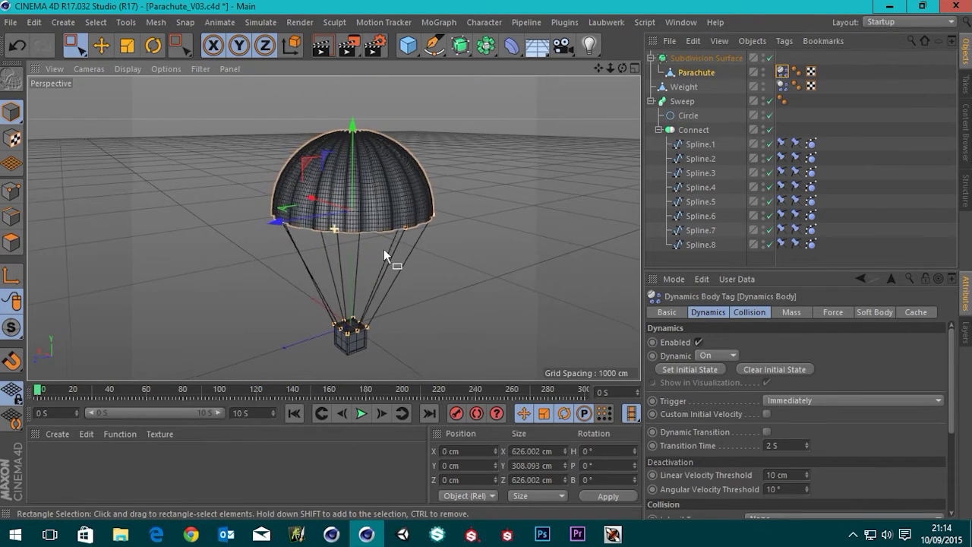
middle_click_drag(383, 249, 420, 237, "alt")
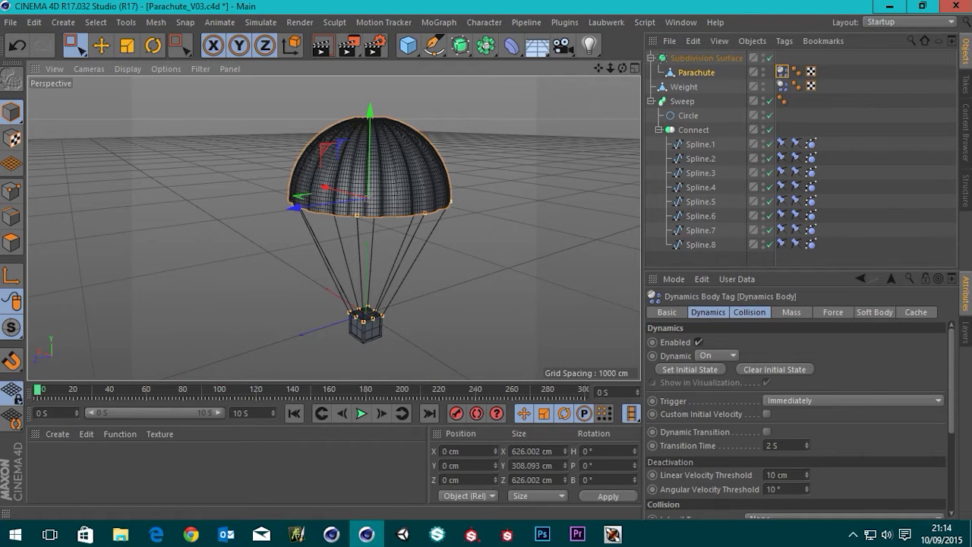
key("alt+Tab")
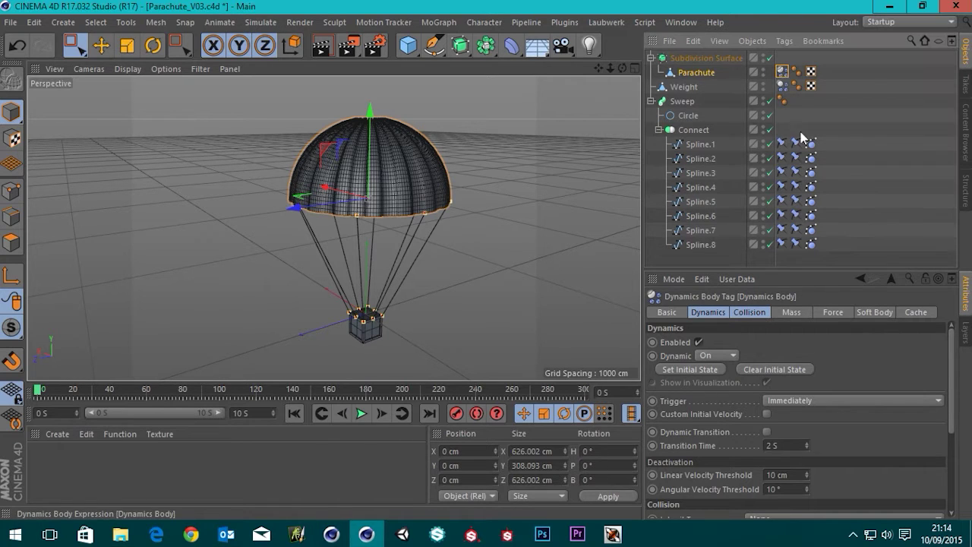
- Set the Parachute Dynamics Body's collision Shape from Automatic to Moving Mesh
left_click(748, 312)
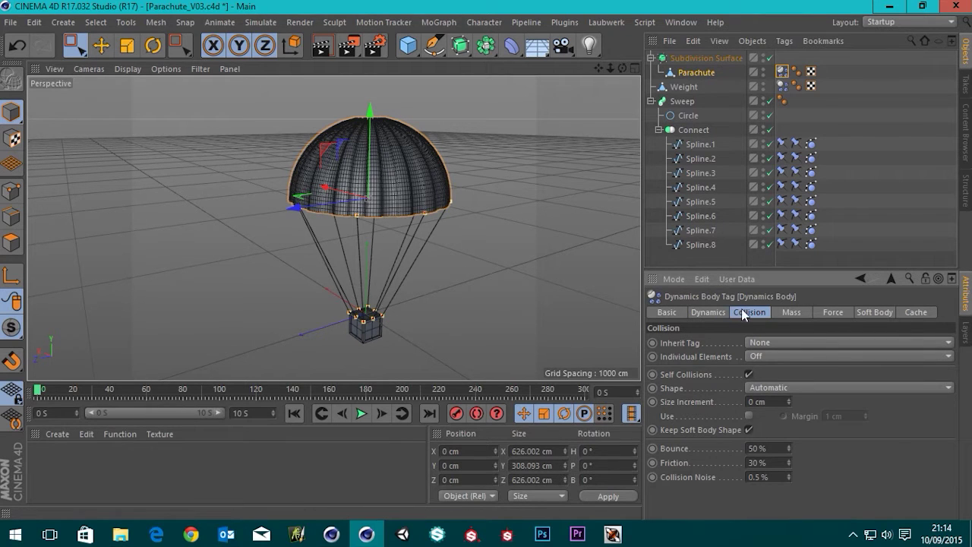
left_click(785, 385)
left_click(761, 387)
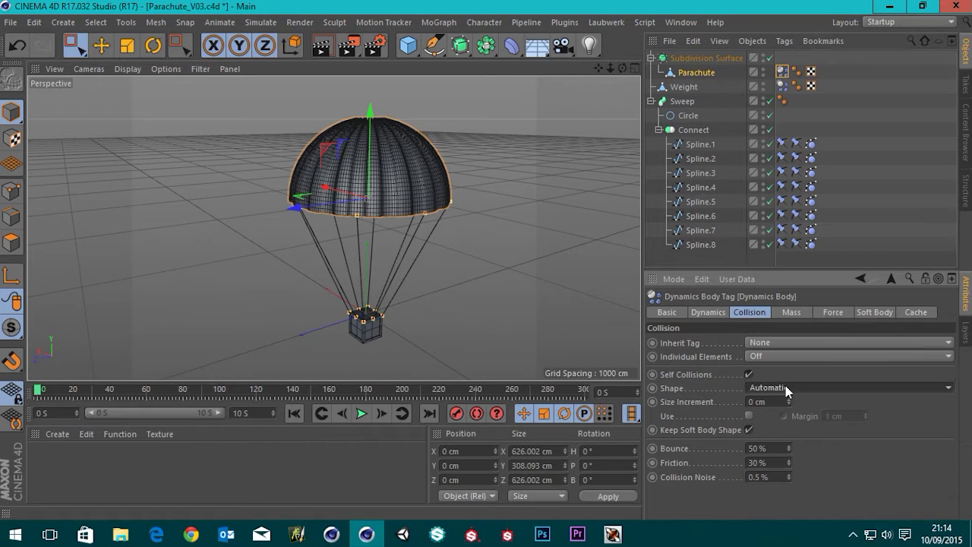
left_click_drag(418, 259, 424, 152, "alt")
scroll(409, 199, "up", 3)
left_click_drag(408, 199, 417, 232, "alt")
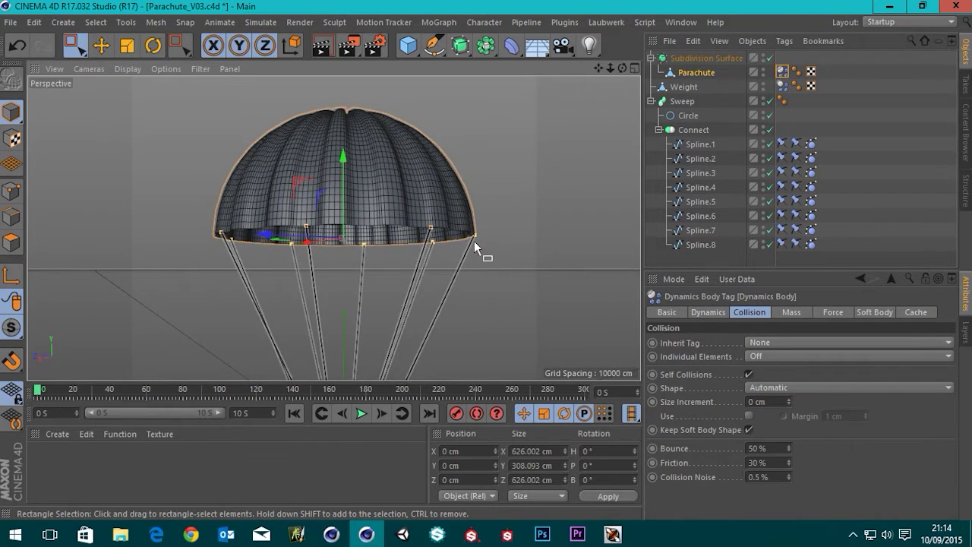
left_click_drag(502, 207, 420, 204, "alt")
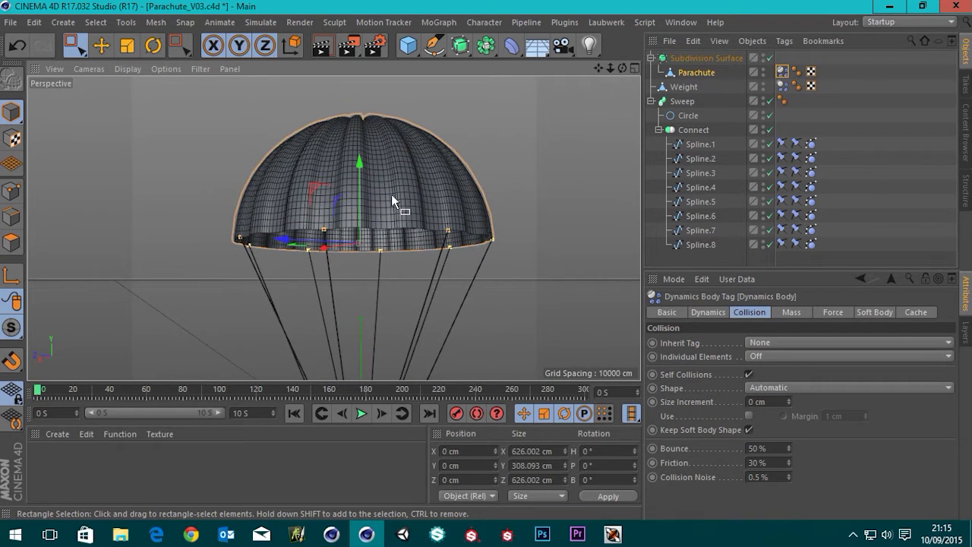
left_click_drag(444, 275, 456, 243, "alt")
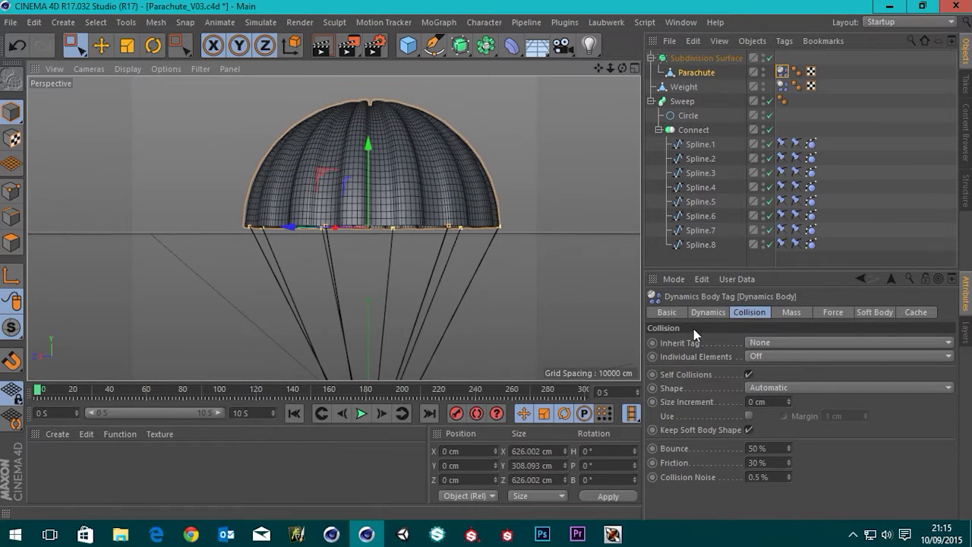
left_click(774, 388)
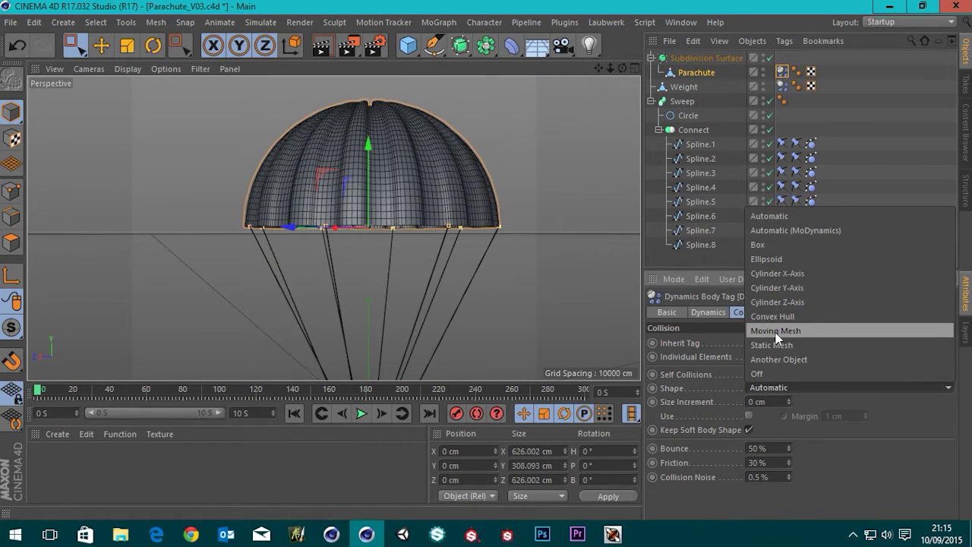
left_click(776, 331)
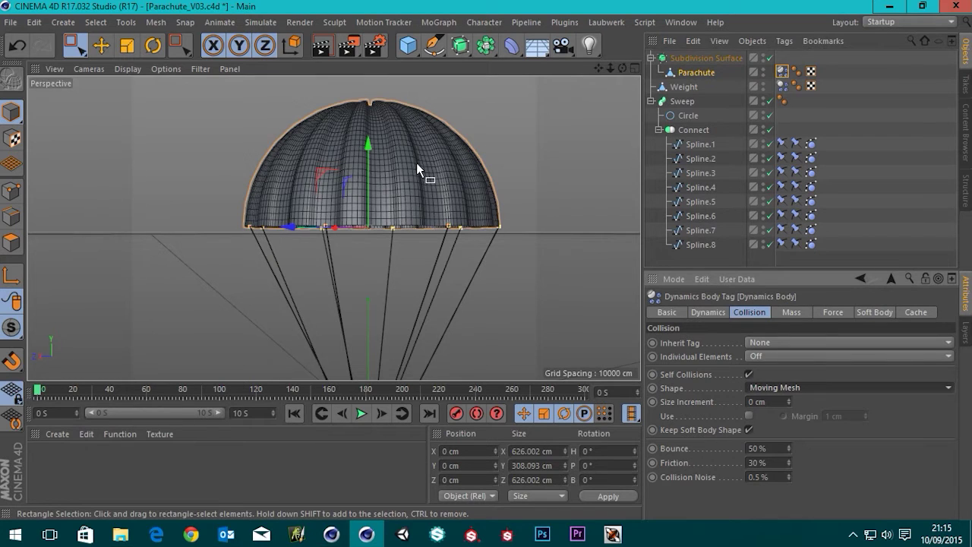
left_click_drag(416, 162, 420, 205, "alt")
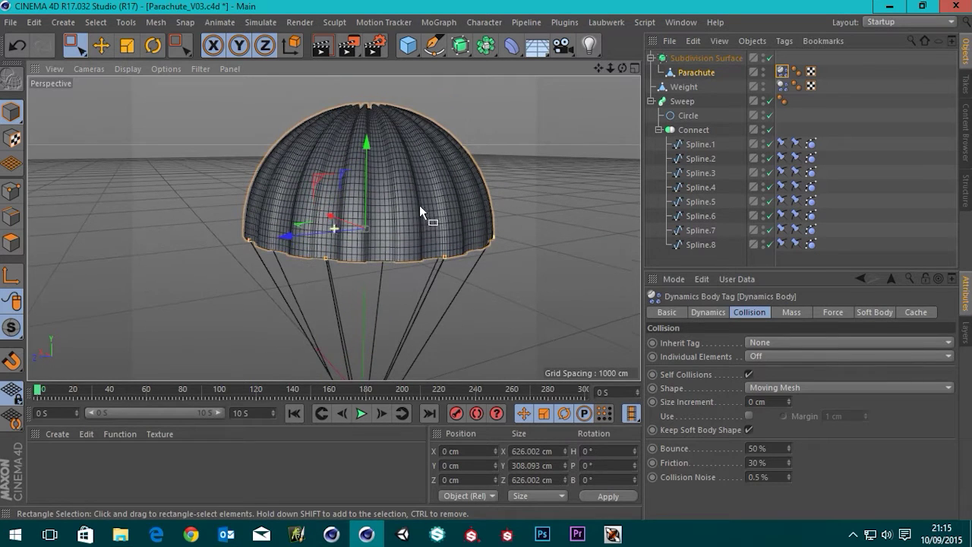
- Switch the canopy's Mass setting to Custom Mass with a value of 0.5
left_click(792, 313)
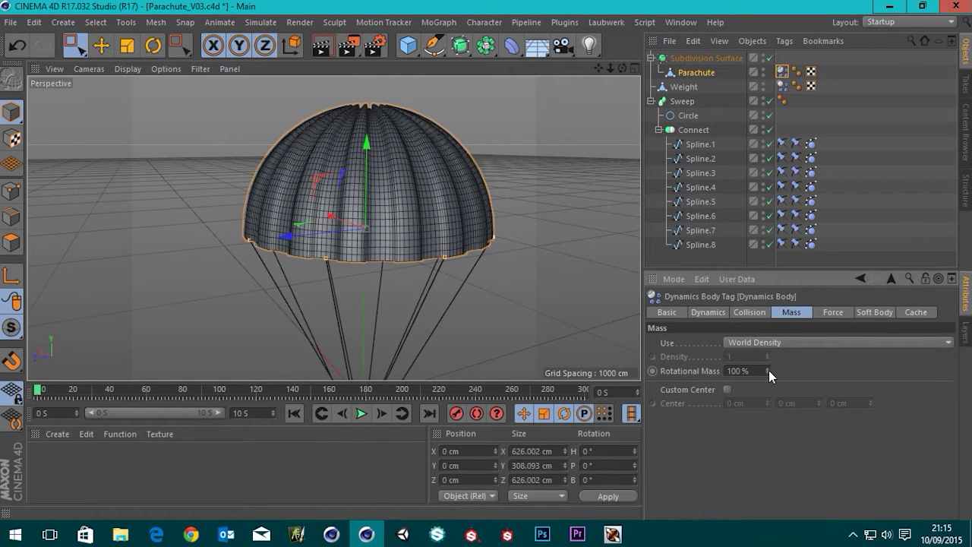
left_click(755, 342)
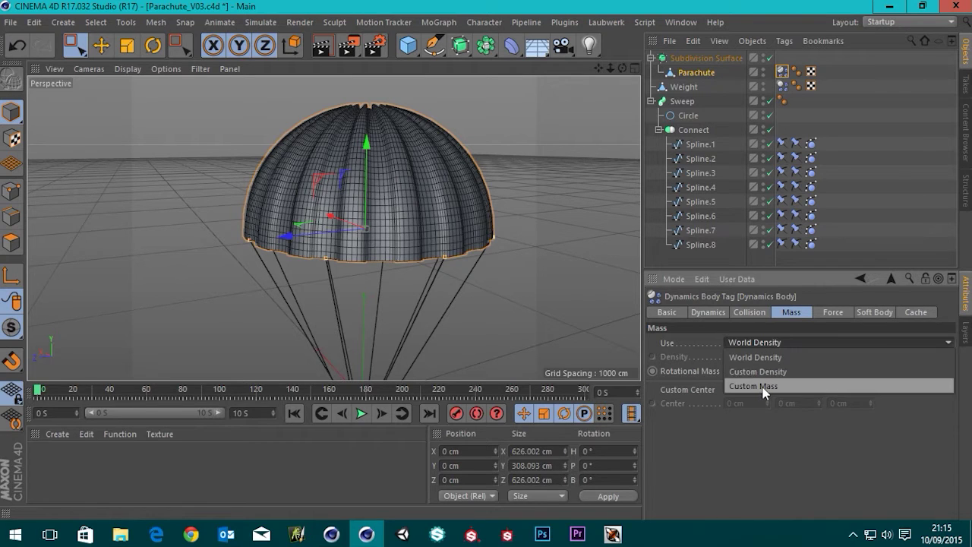
left_click(764, 387)
left_click(753, 356)
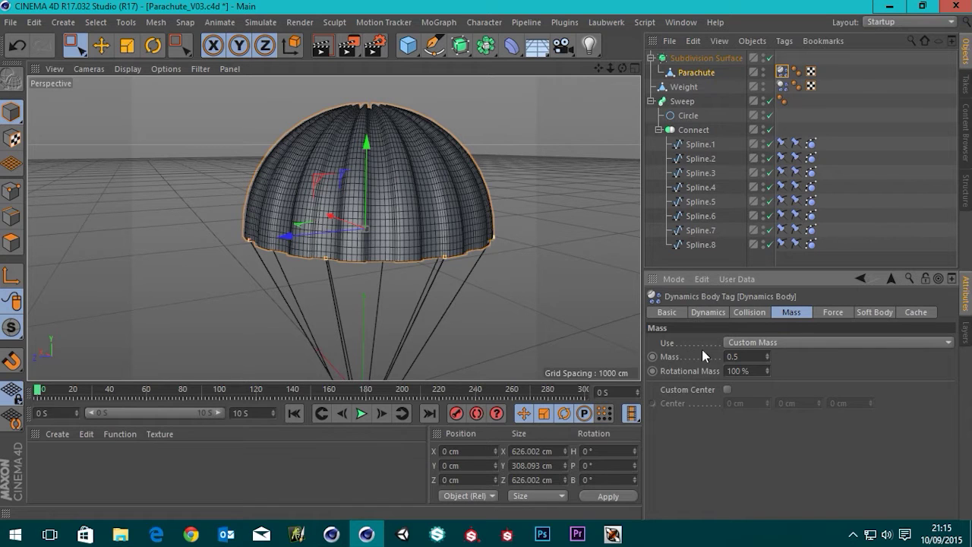
left_click(832, 313)
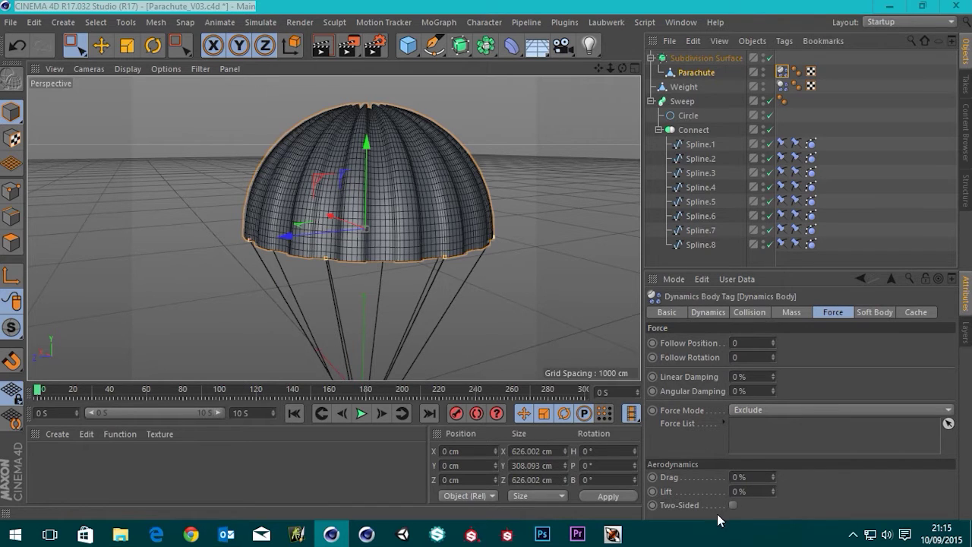
- Set the canopy's aerodynamic Lift to 90% and Drag to 10%
left_click(762, 490)
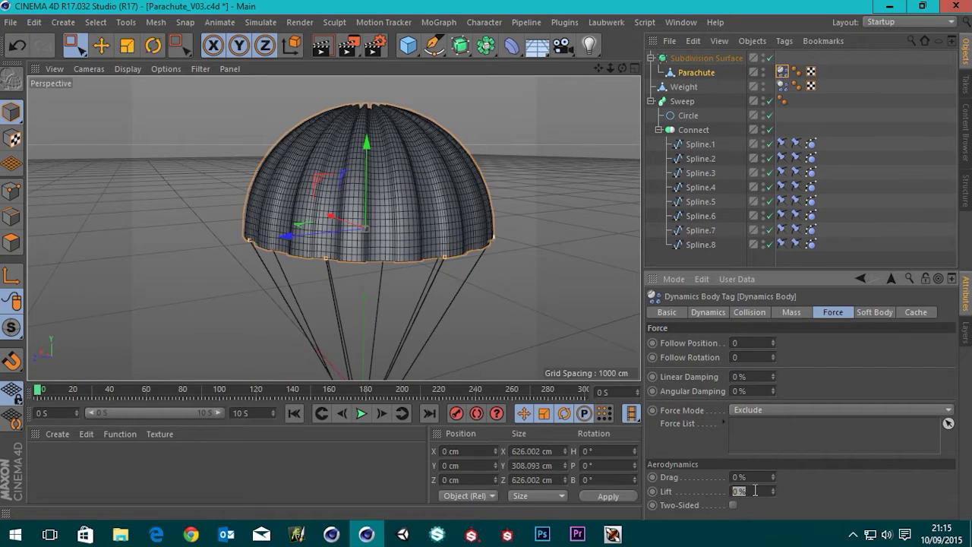
type("90")
left_click(757, 477)
type("1")
- Play the simulation to test the parachute's fall, then stop and rewind
scroll(440, 299, "down", 4)
middle_click_drag(441, 325, 433, 190, "alt")
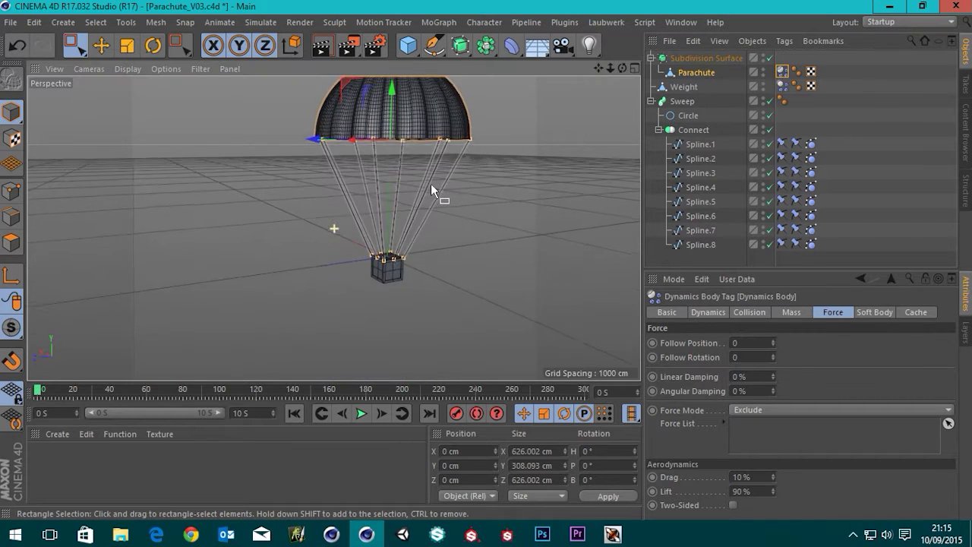
left_click(362, 412)
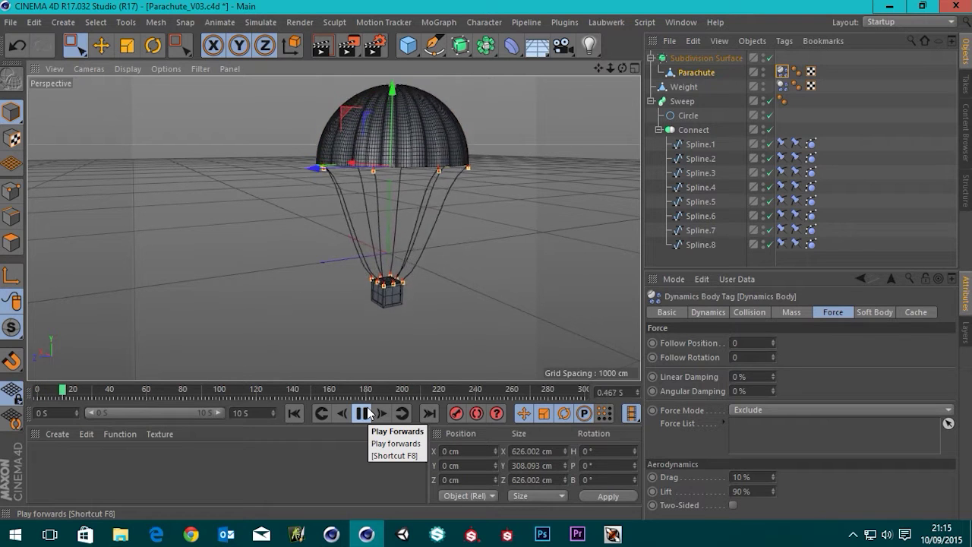
left_click(367, 412)
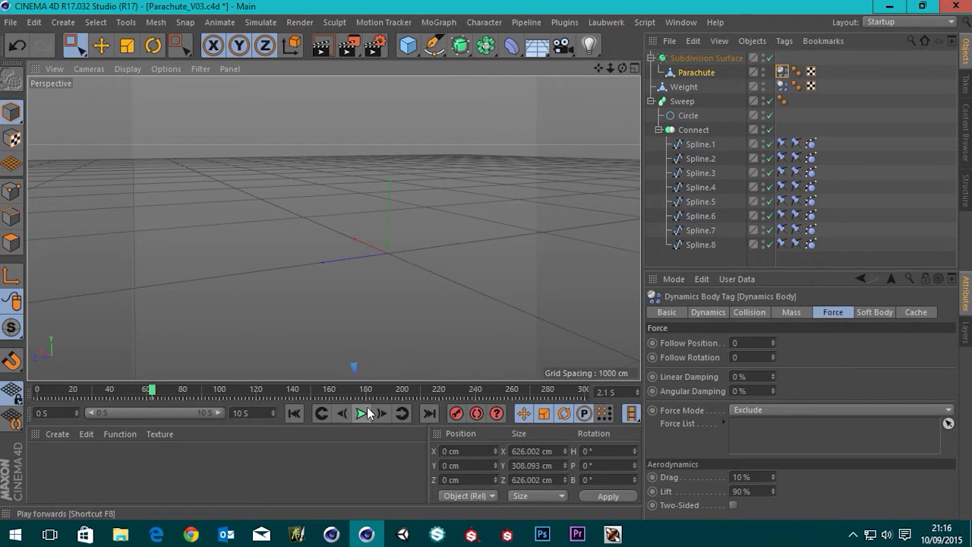
left_click(302, 412)
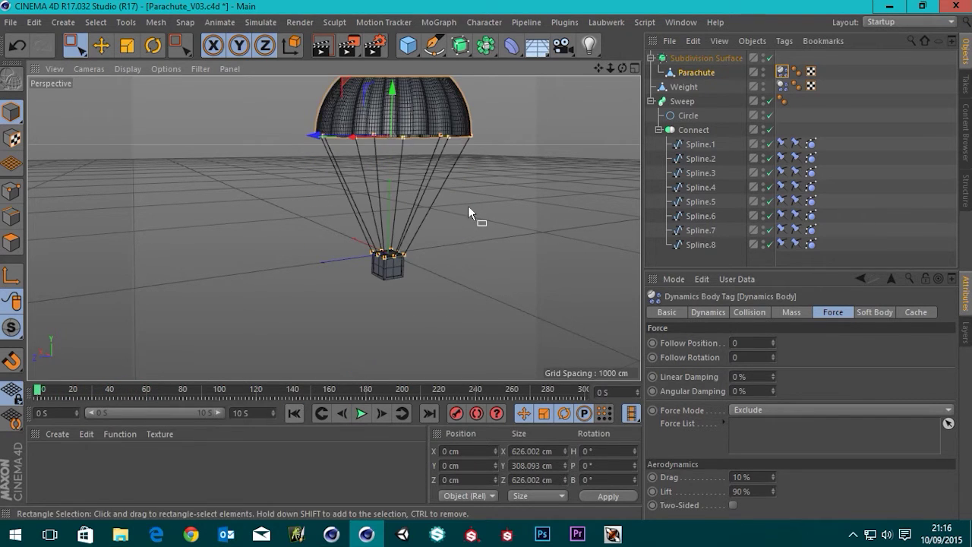
scroll(468, 205, "up", 5)
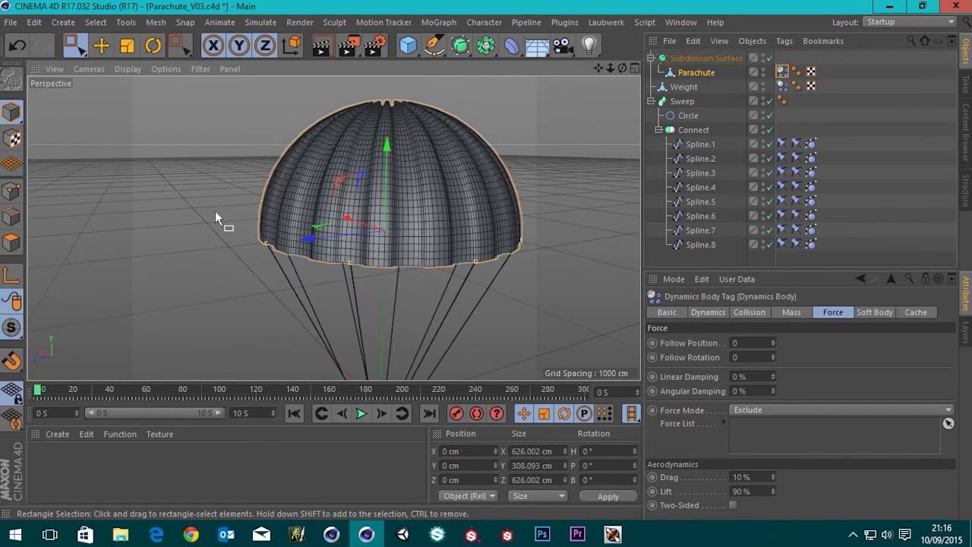
- Switch the Parachute to polygon mode and select all canopy polygons
left_click(702, 73)
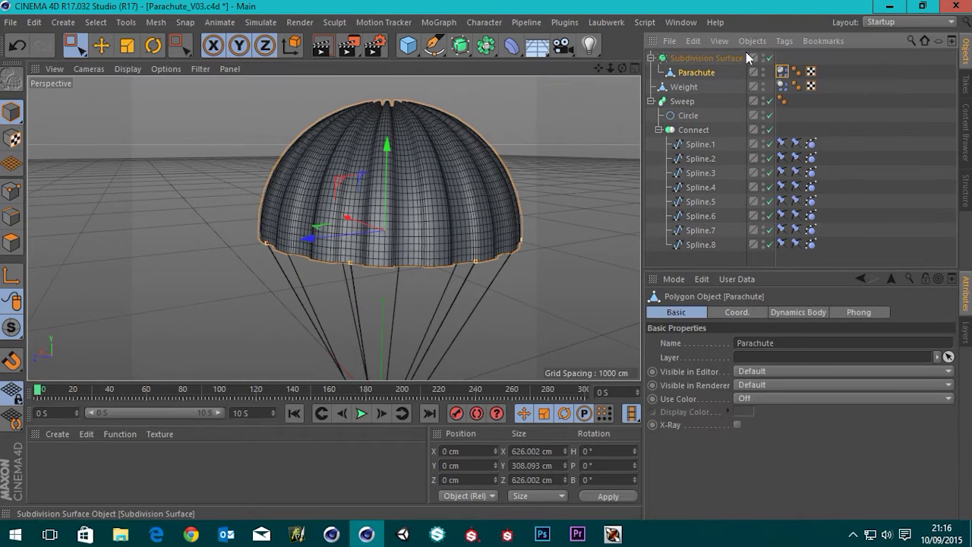
left_click(15, 244)
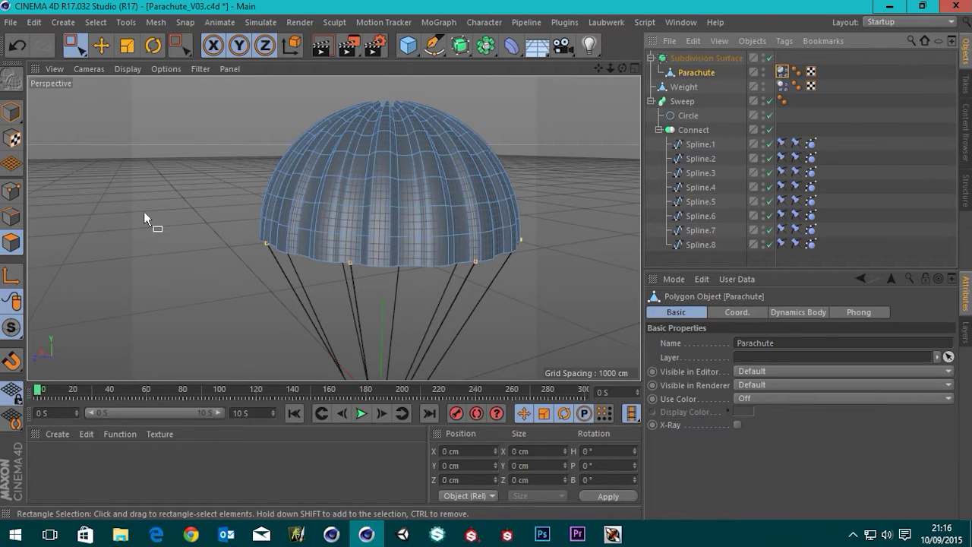
key("ctrl+a")
left_click_drag(386, 204, 421, 226, "alt")
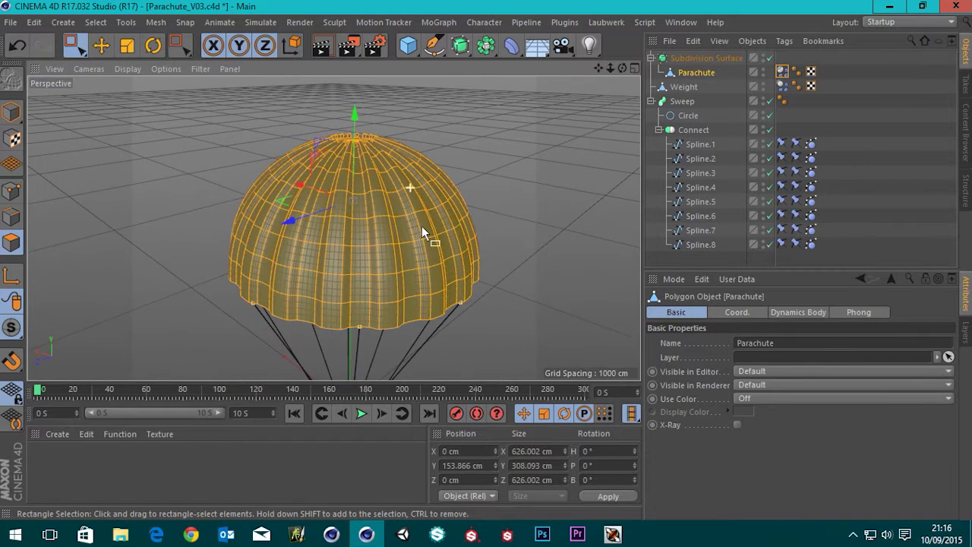
mouse_move(354, 242)
left_mouse_down("alt")
mouse_move(386, 241)
mouse_move(400, 226)
mouse_move(386, 225)
mouse_move(389, 207)
mouse_move(404, 247)
mouse_move(424, 212)
mouse_move(365, 257)
mouse_move(411, 123)
mouse_move(352, 257)
mouse_move(360, 207)
mouse_move(352, 253)
left_mouse_up("alt")
scroll(392, 245, "up", 5)
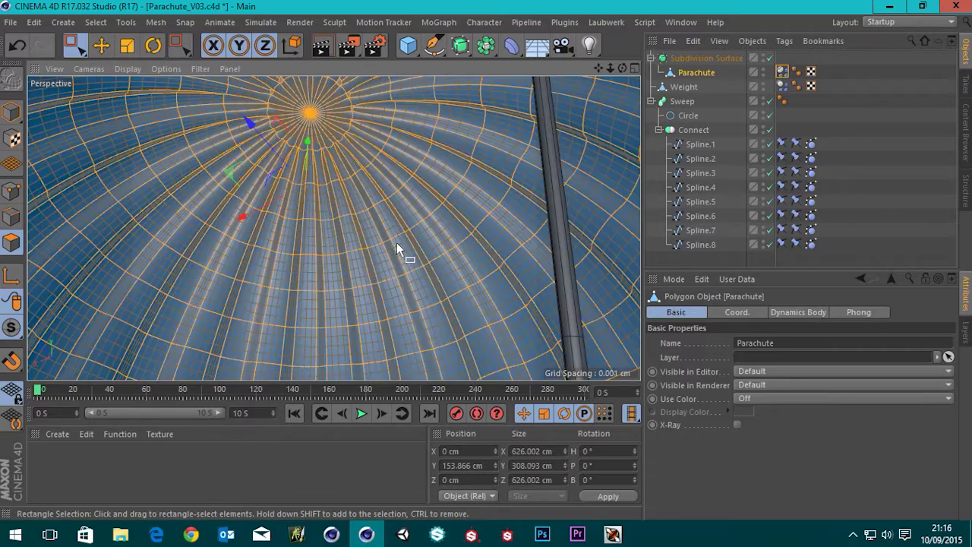
scroll(403, 237, "down", 3)
left_click_drag(454, 218, 483, 226, "alt")
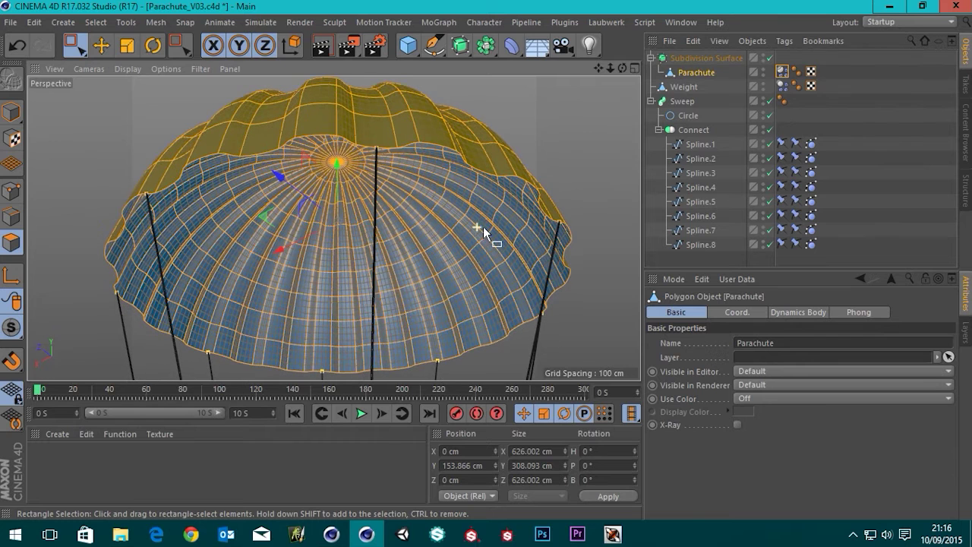
- Enable Two-Sided aerodynamics on the canopy's Dynamics Body, then deselect the polygons
left_click(782, 72)
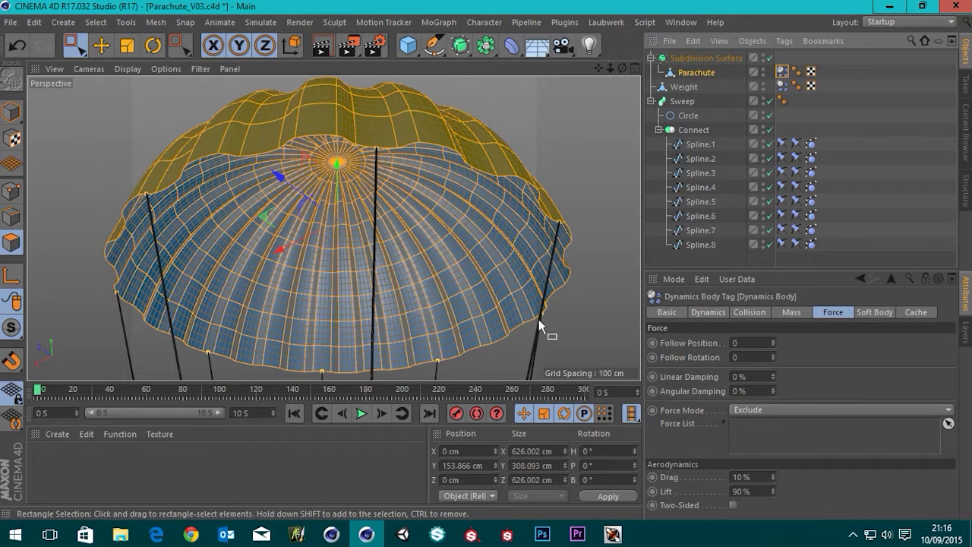
left_click(733, 505)
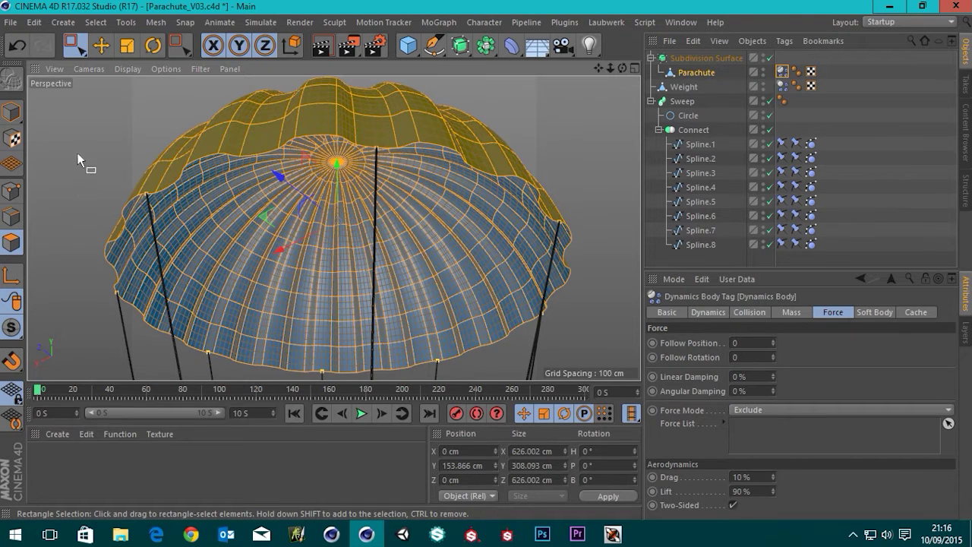
left_click(96, 185)
- Return to Model mode, select the Parachute, and play then rewind the simulation
left_click(10, 116)
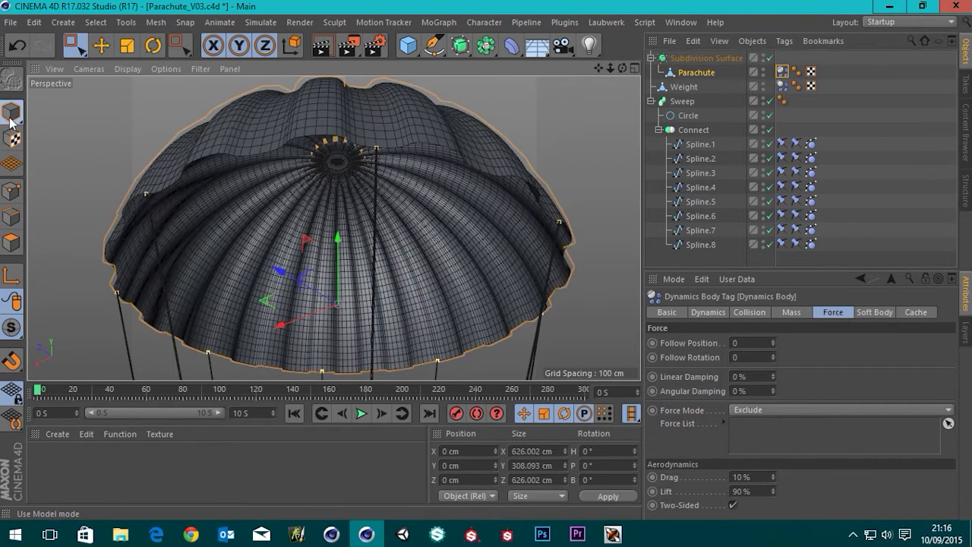
left_click(711, 70)
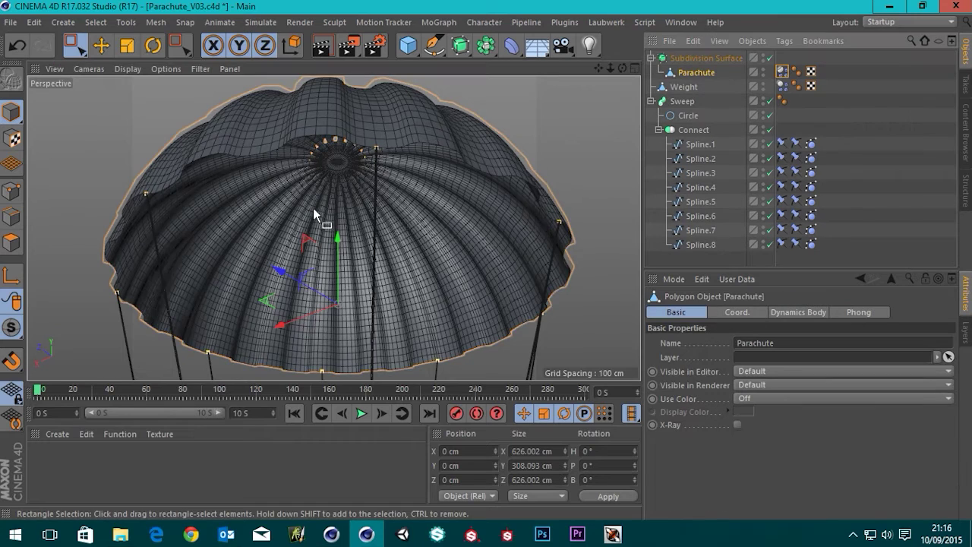
left_click_drag(313, 207, 323, 299, "alt")
scroll(323, 333, "down", 5)
scroll(326, 167, "down", 3)
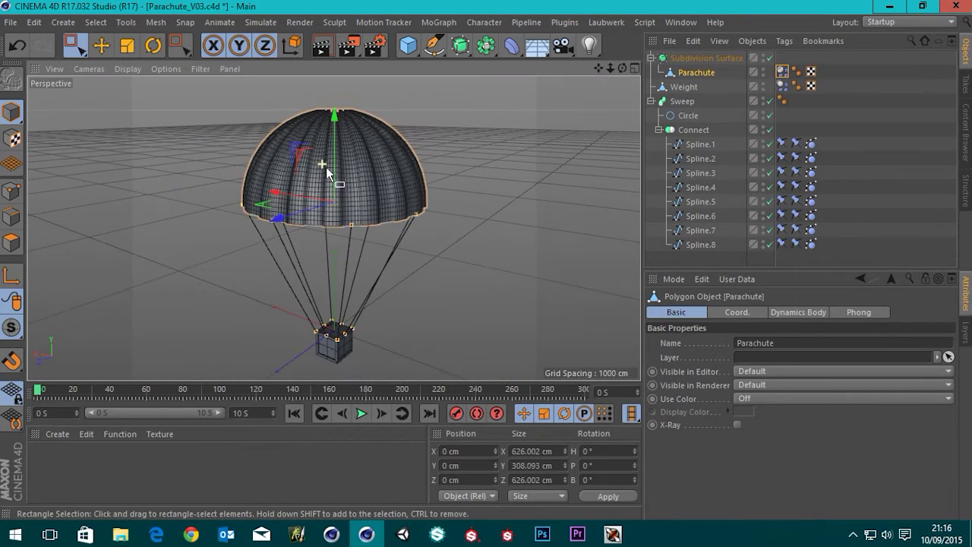
left_click_drag(326, 167, 411, 189, "alt")
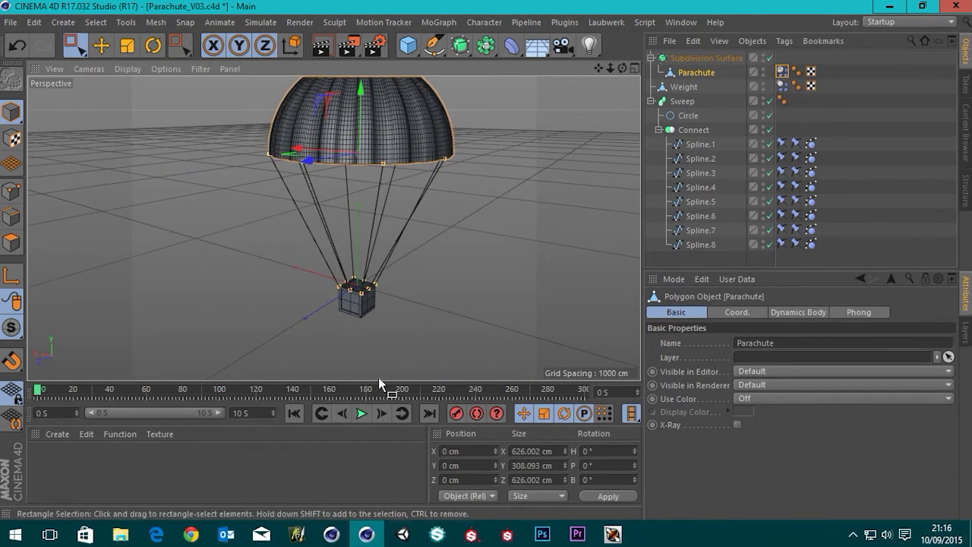
left_click(362, 413)
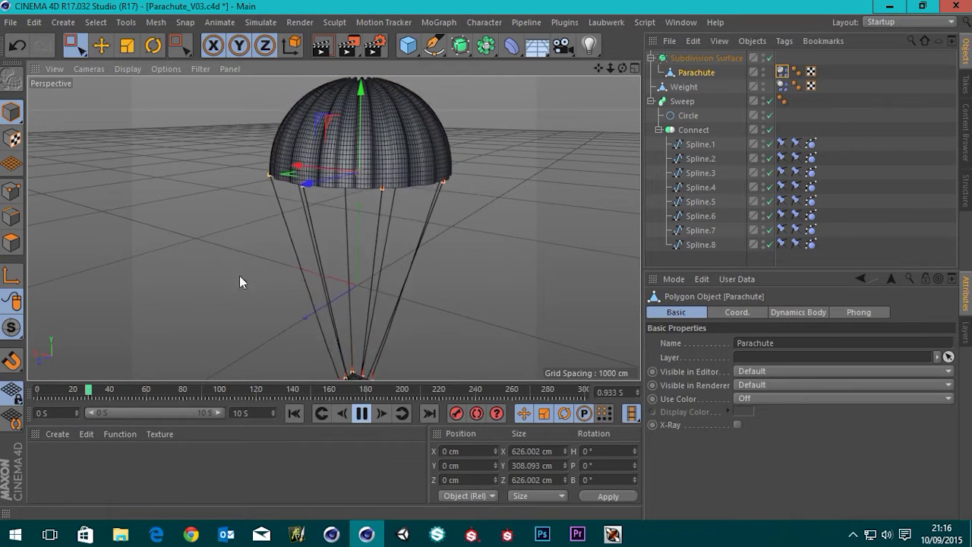
left_click(362, 414)
left_click(294, 414)
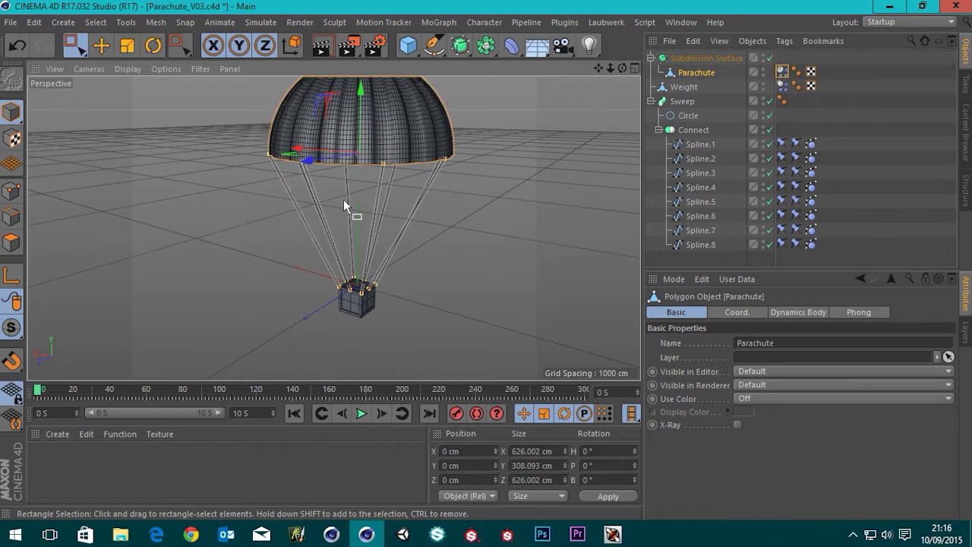
- Replay the simulation from a closer view, rewind to frame 0, and collapse Connect
left_click_drag(343, 199, 329, 233, "alt")
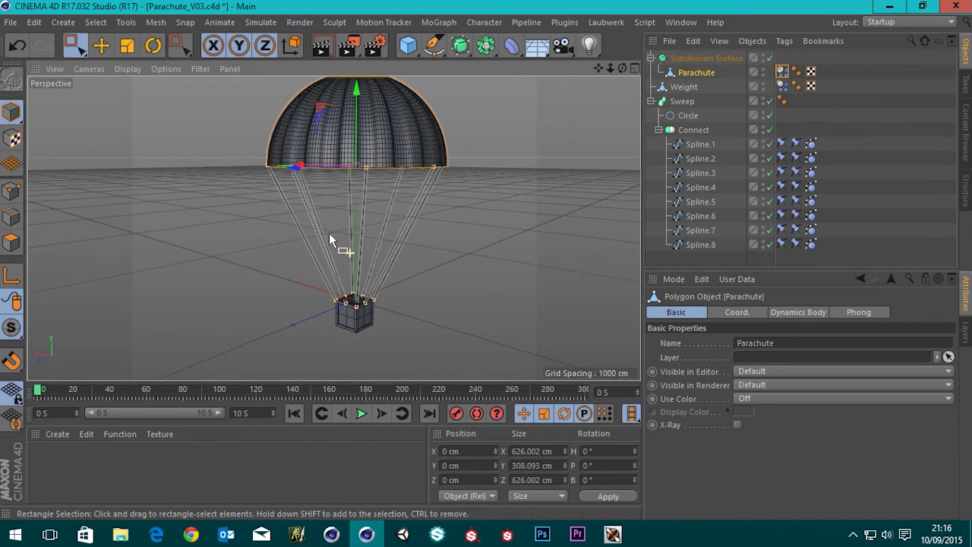
left_click_drag(449, 87, 444, 161, "alt")
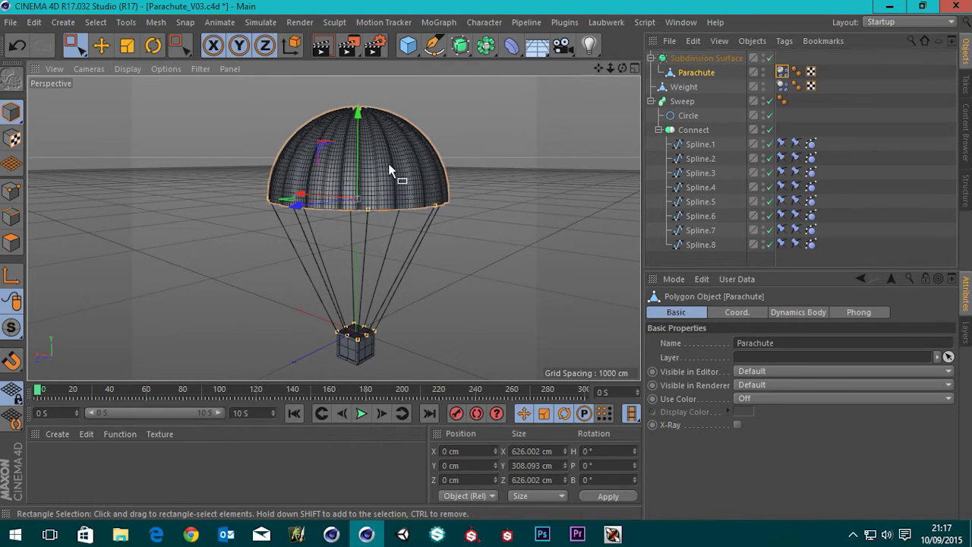
right_click_drag(394, 171, 388, 221, "alt")
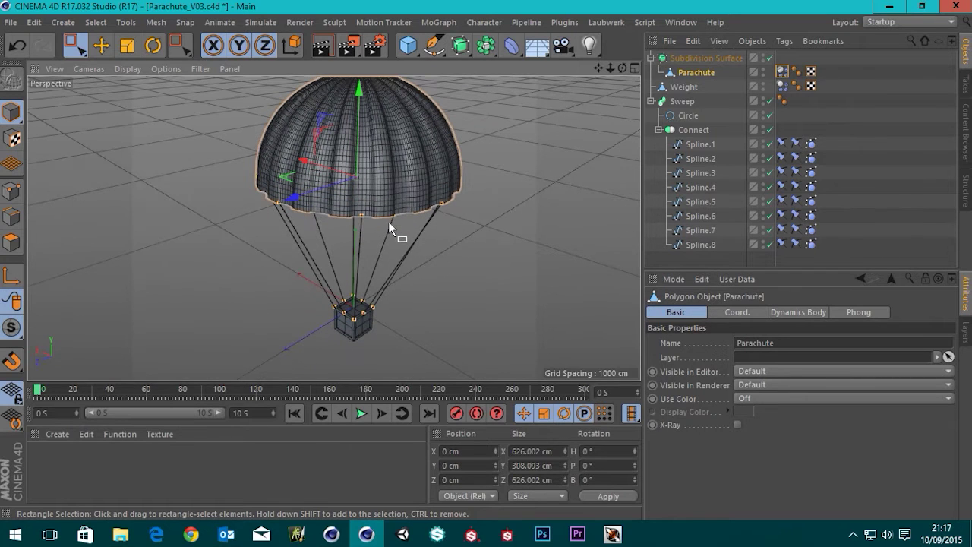
left_click(362, 414)
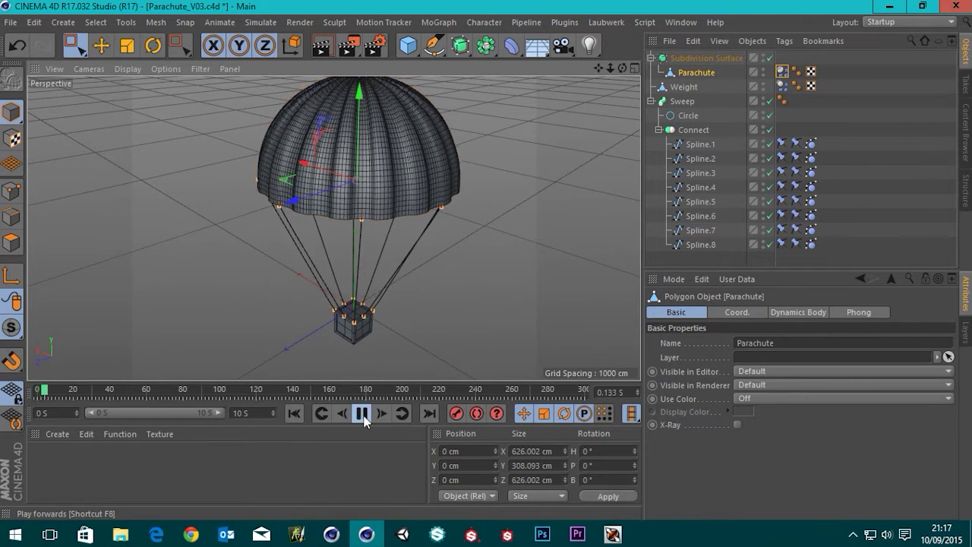
left_click(362, 414)
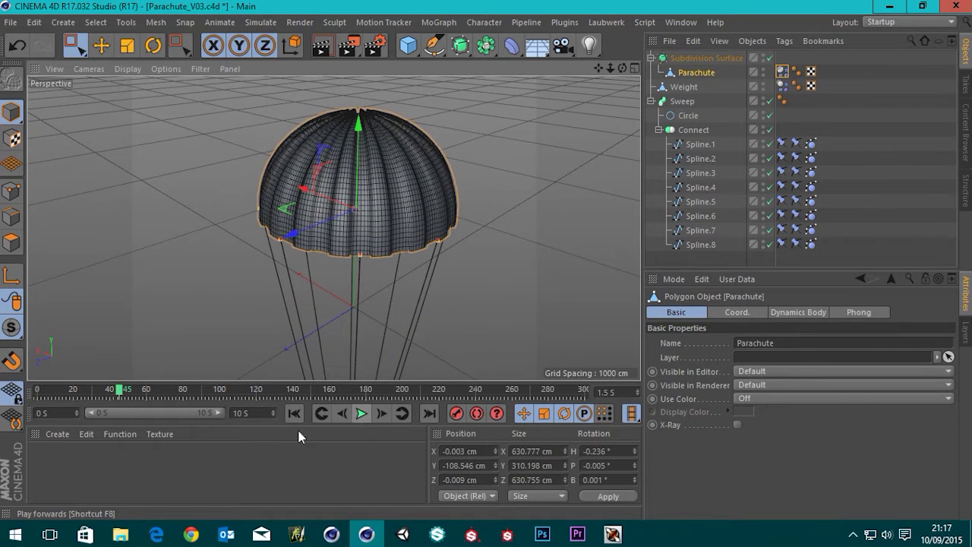
left_click(294, 414)
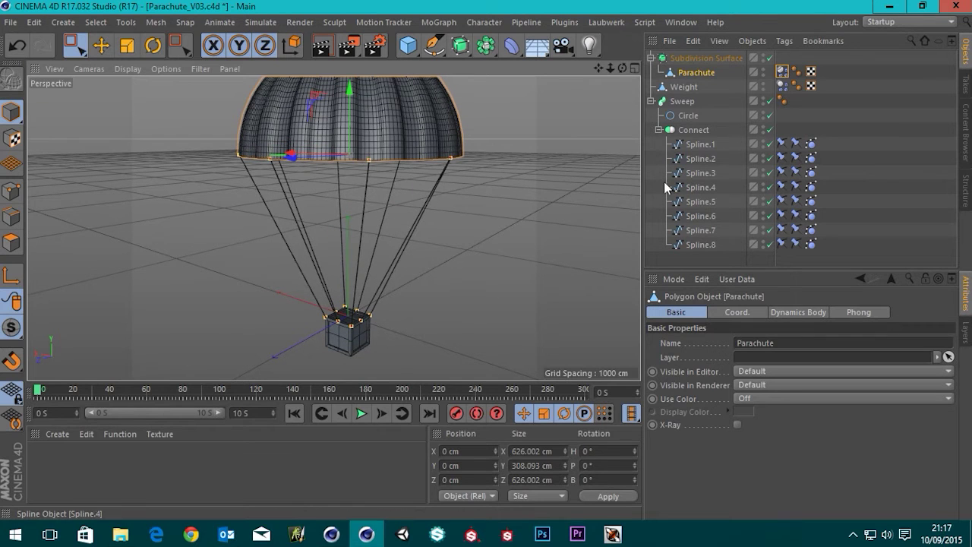
left_click(659, 130)
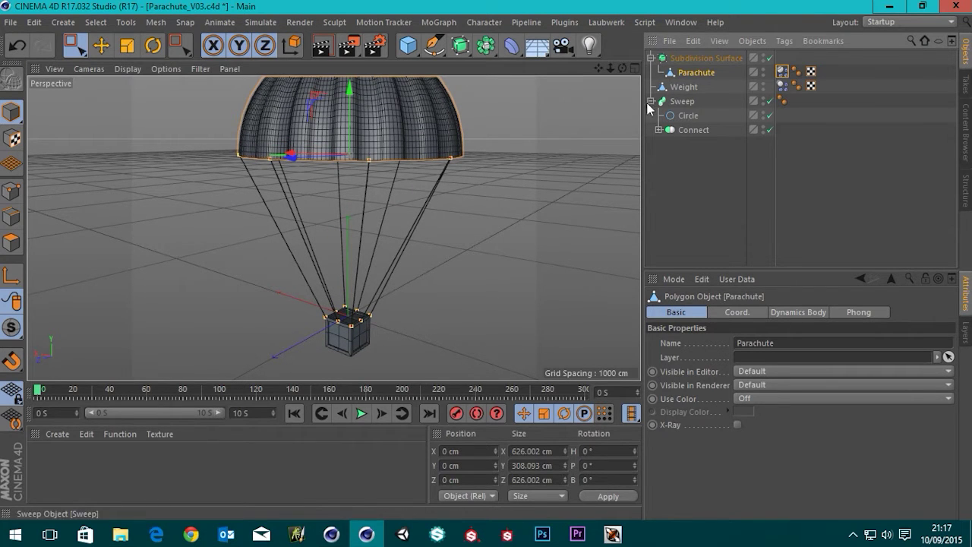
- Collapse Sweep, deselect everything, and create a new Null object
left_click(651, 102)
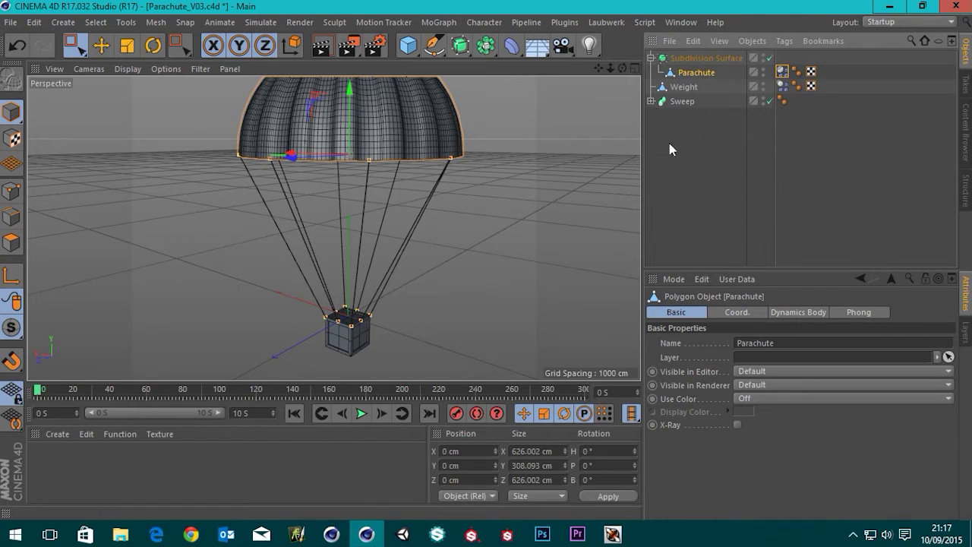
left_click(669, 142)
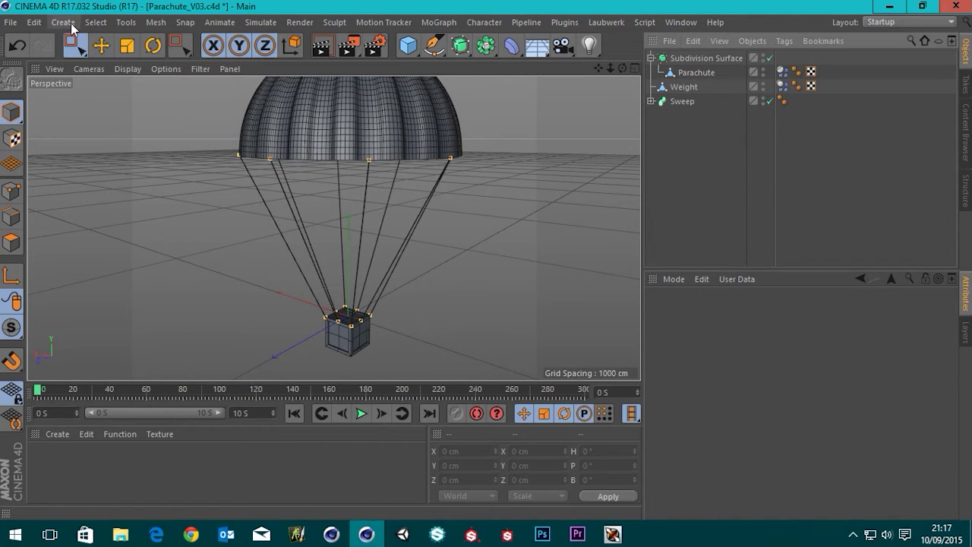
left_click(67, 23)
mouse_move(90, 42)
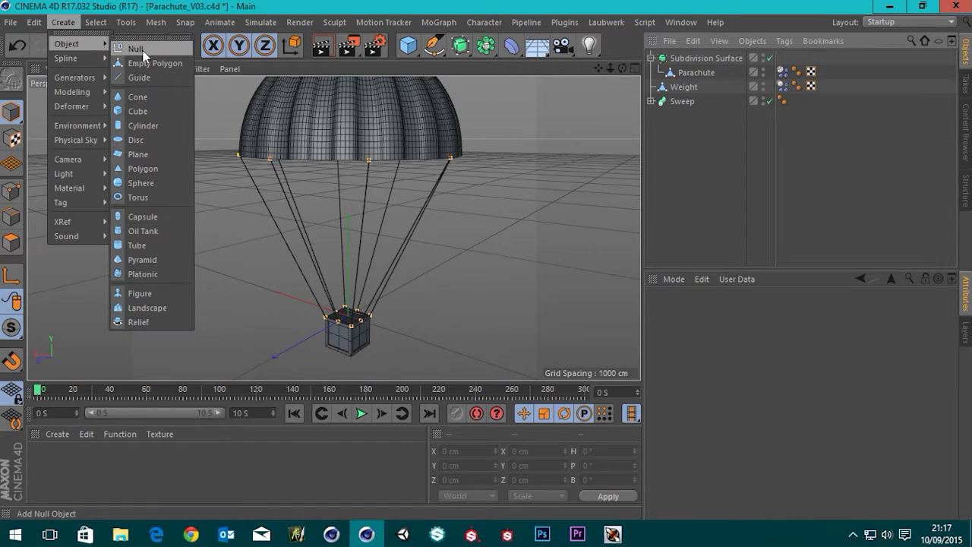
left_click(141, 45)
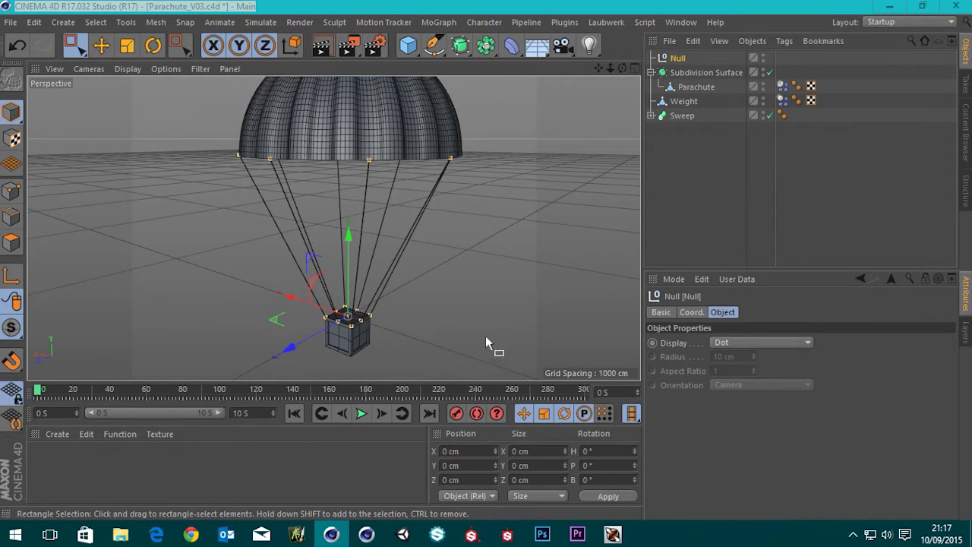
- Move the Null below Sweep and rename it Connectors
left_click(677, 60)
left_click_drag(678, 158, 676, 120)
double_click(678, 115)
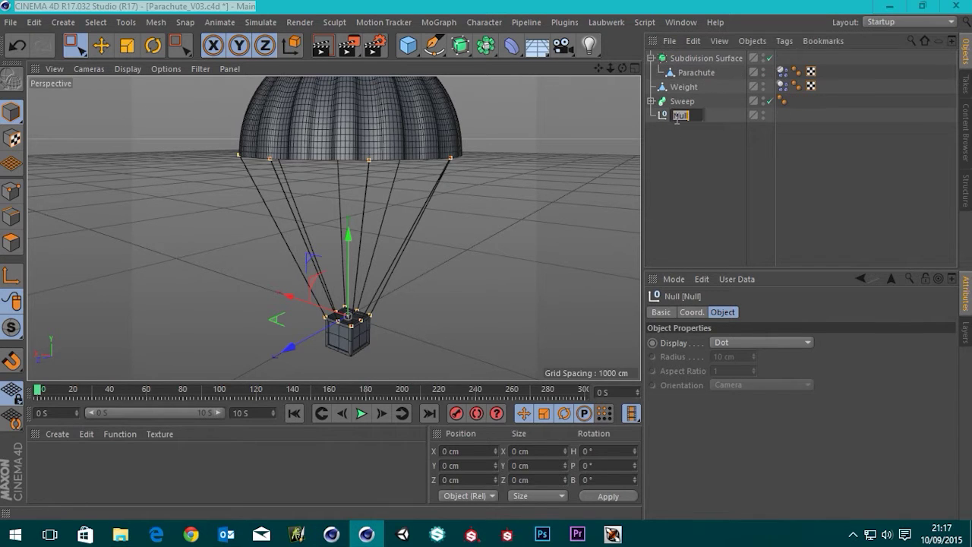
type("c")
type("onnect")
key("Return")
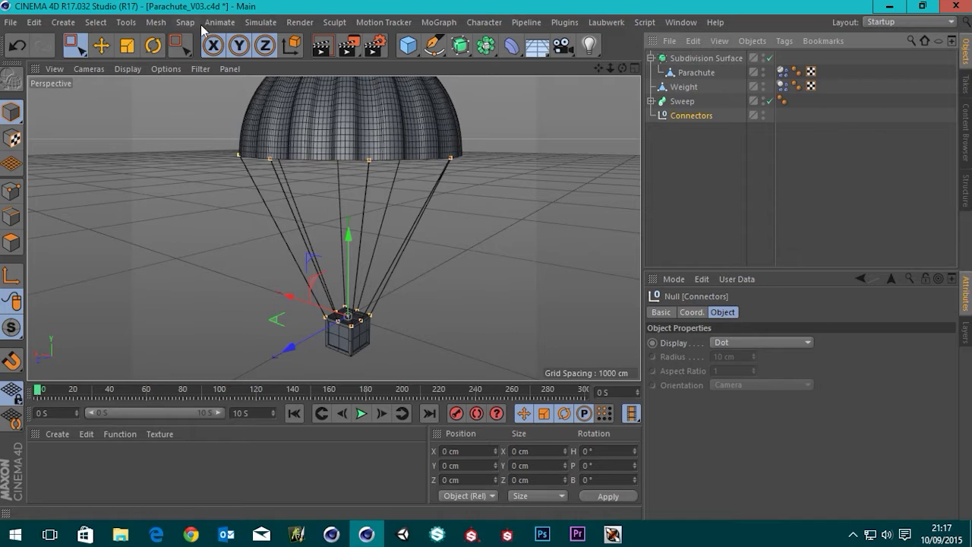
- Add a Dynamics Spring object and place it inside Connectors
left_click(262, 23)
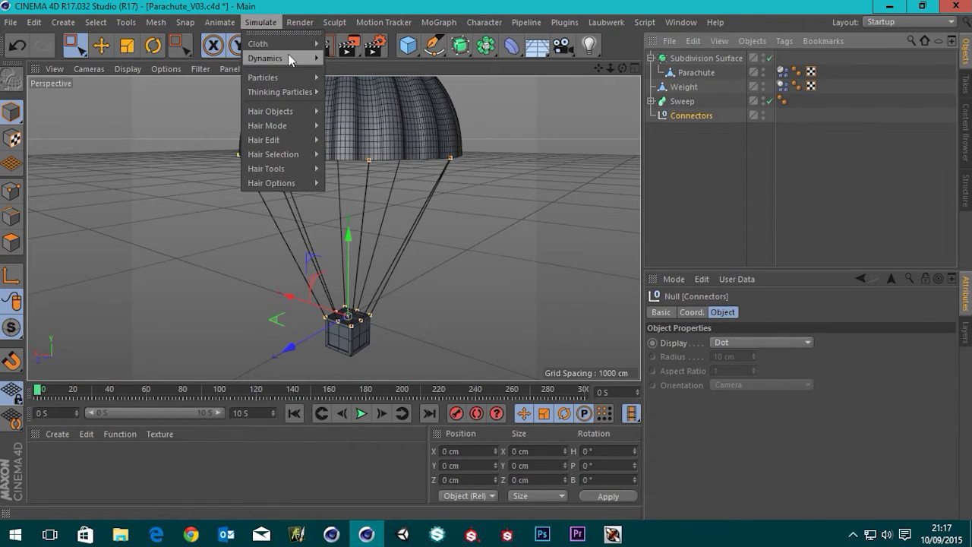
mouse_move(289, 59)
left_click(353, 79)
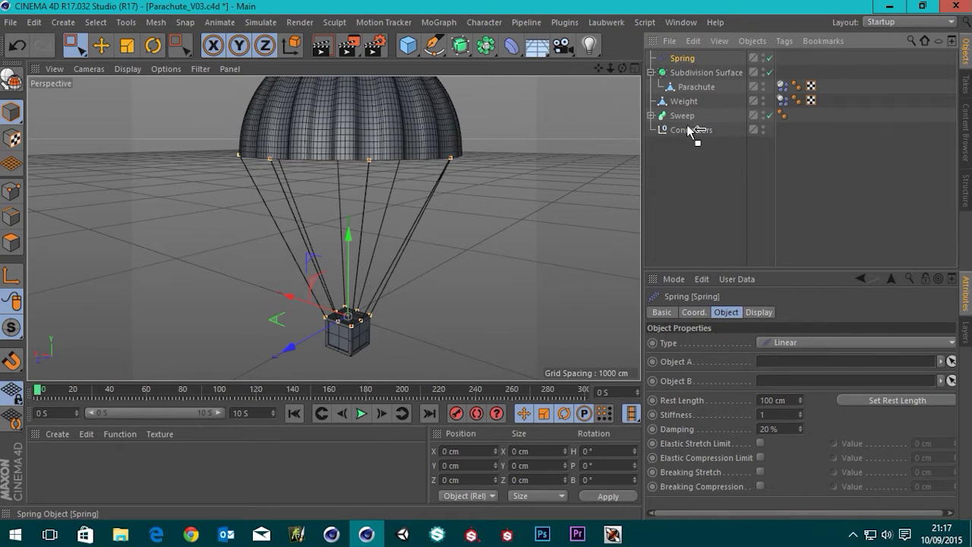
left_click_drag(688, 128, 688, 129)
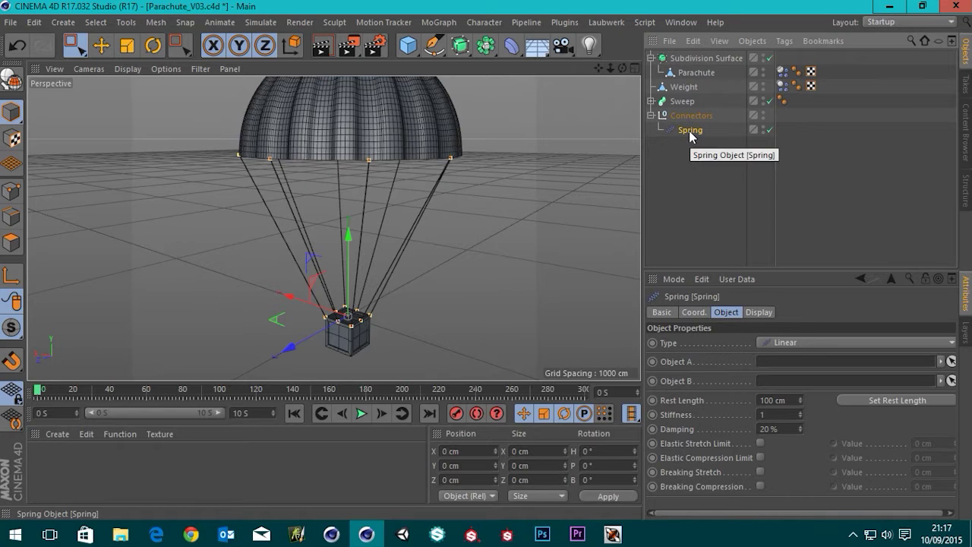
- Copy-paste the spring into eight copies and delete the leftover originals
key("ctrl+c")
key("ctrl+v")
key("ctrl+v")
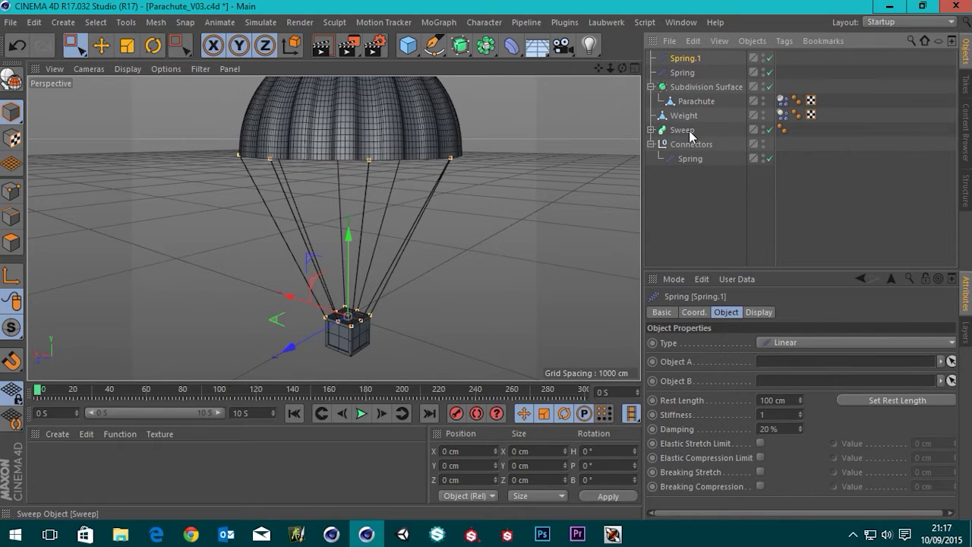
key("ctrl+v")
key("ctrl+v")
key("ctrl+v")
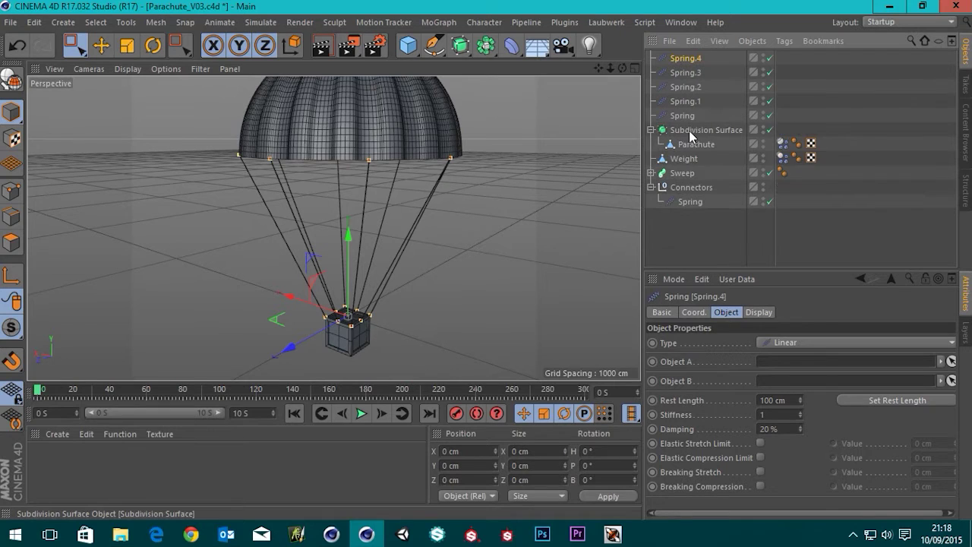
key("ctrl+v")
key("ctrl+v")
key("ctrl+v")
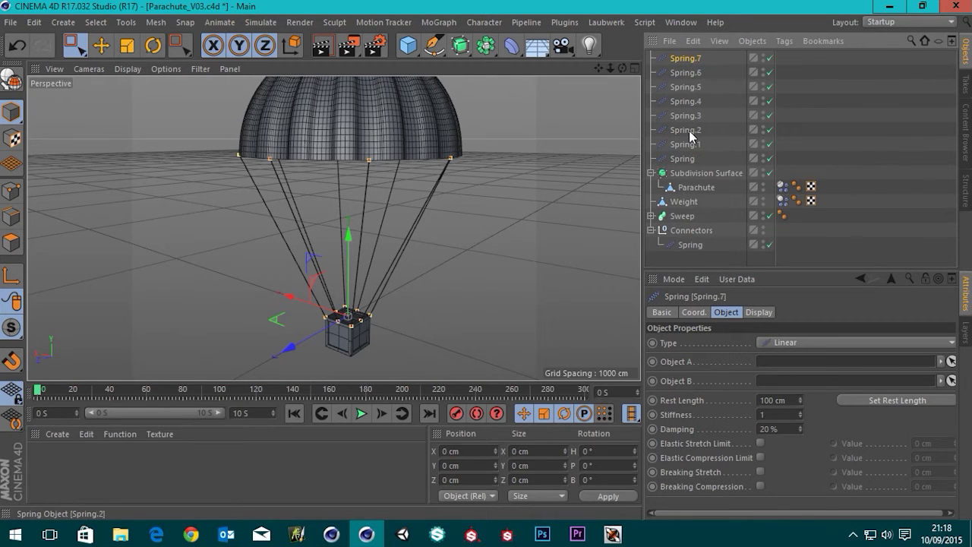
key("ctrl+v")
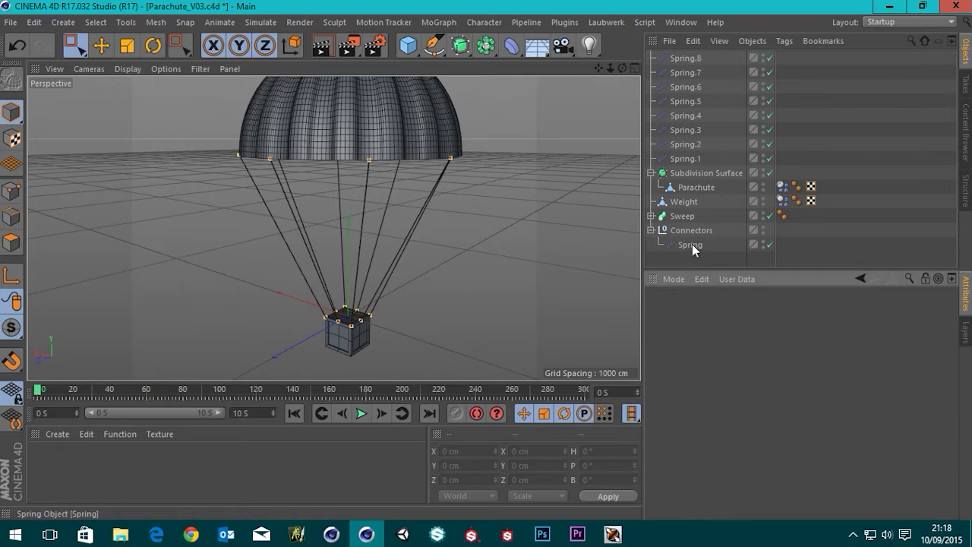
key("Delete")
left_click(691, 244)
key("Delete")
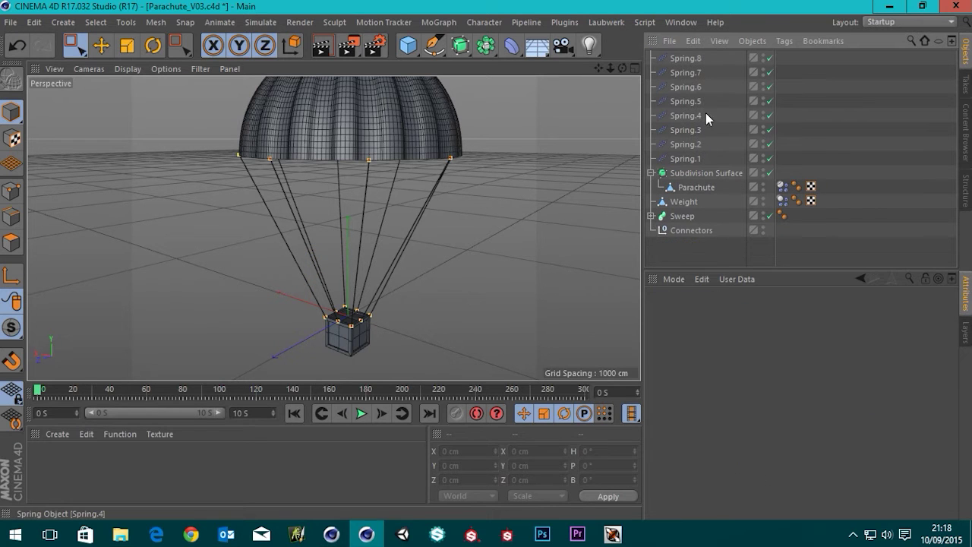
- Nest Spring.1 through Spring.8 under the Connectors null
left_click_drag(694, 162, 694, 221)
left_click(685, 148)
left_click_drag(687, 131, 690, 234)
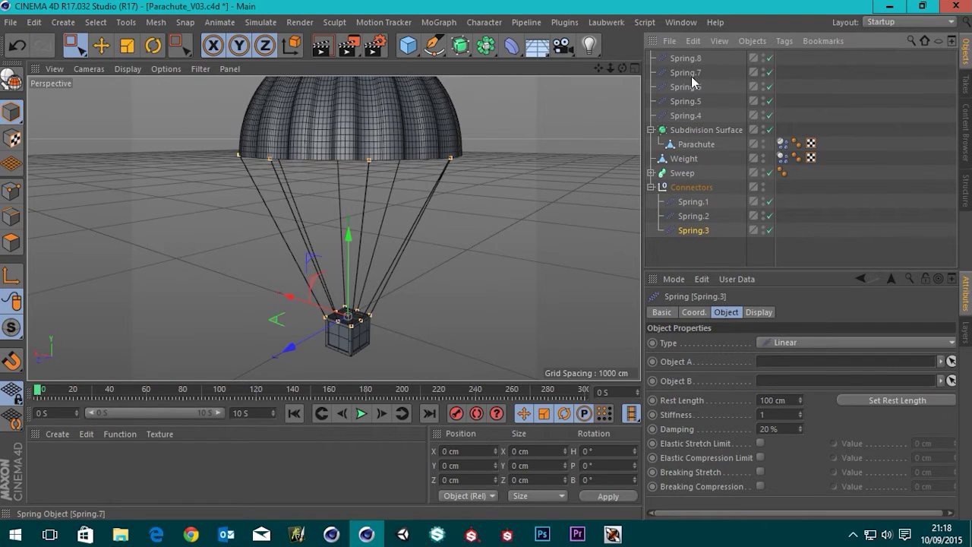
left_click_drag(696, 238, 693, 222)
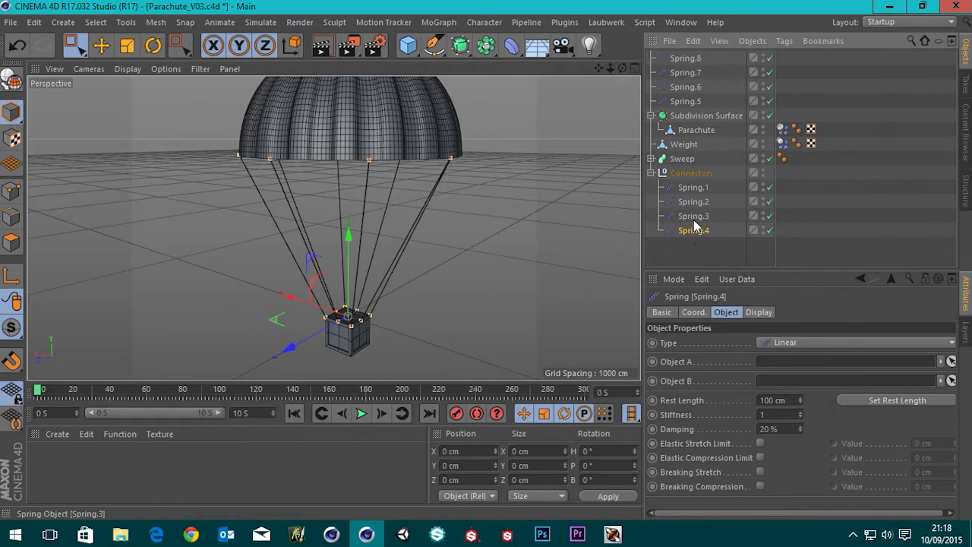
left_click_drag(696, 102, 691, 234)
left_click_drag(687, 72, 698, 237)
left_click_drag(683, 59, 684, 59)
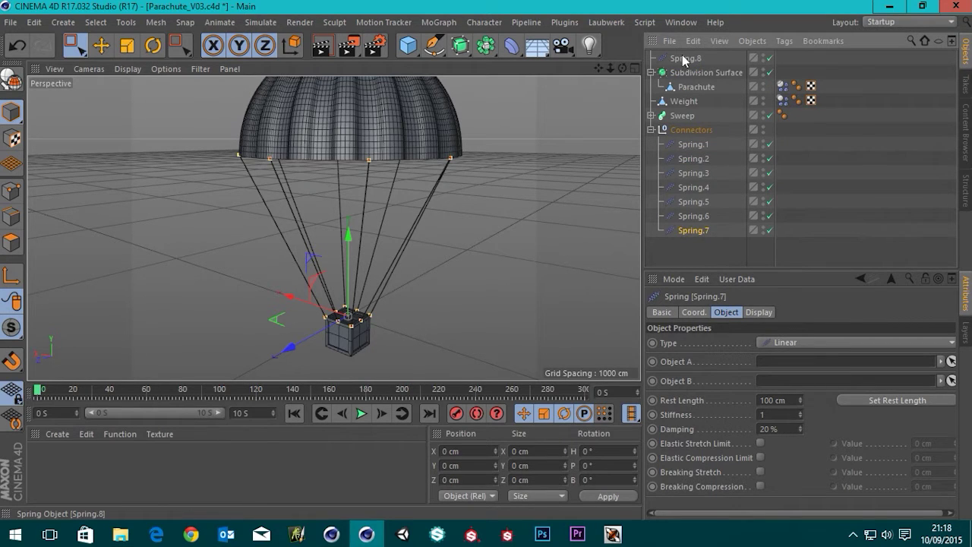
left_click_drag(696, 234, 696, 234)
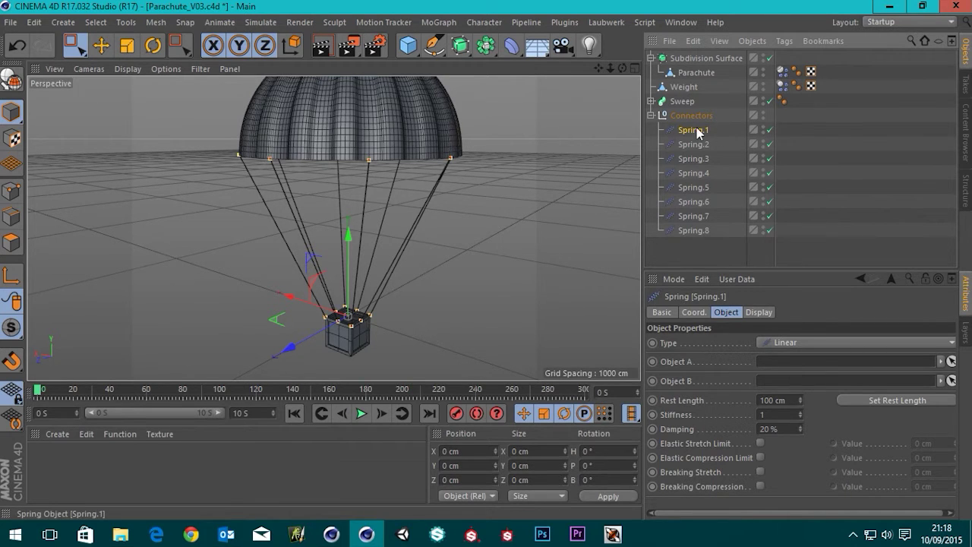
- Expand Sweep and Connect, and inspect Spline.1 and Spring.1 settings
left_click(651, 101)
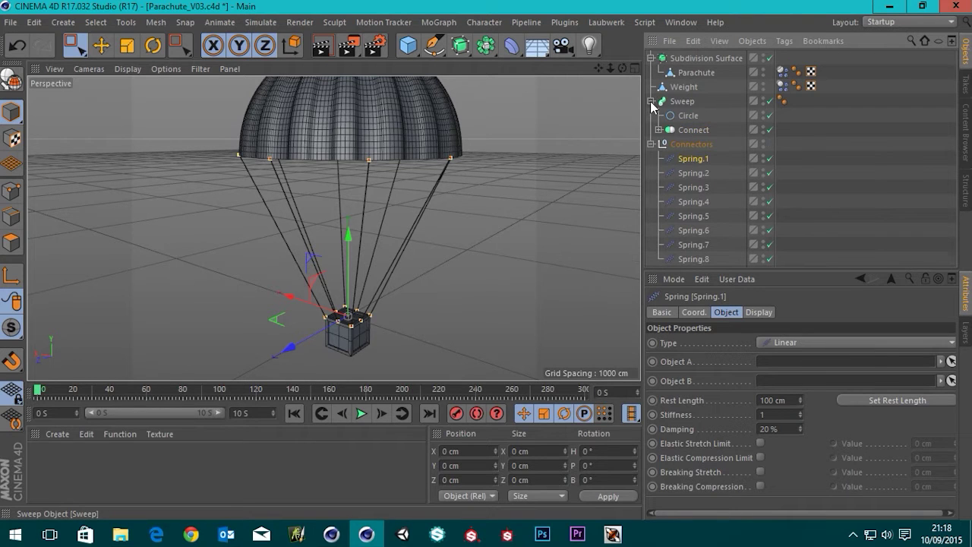
left_click(659, 130)
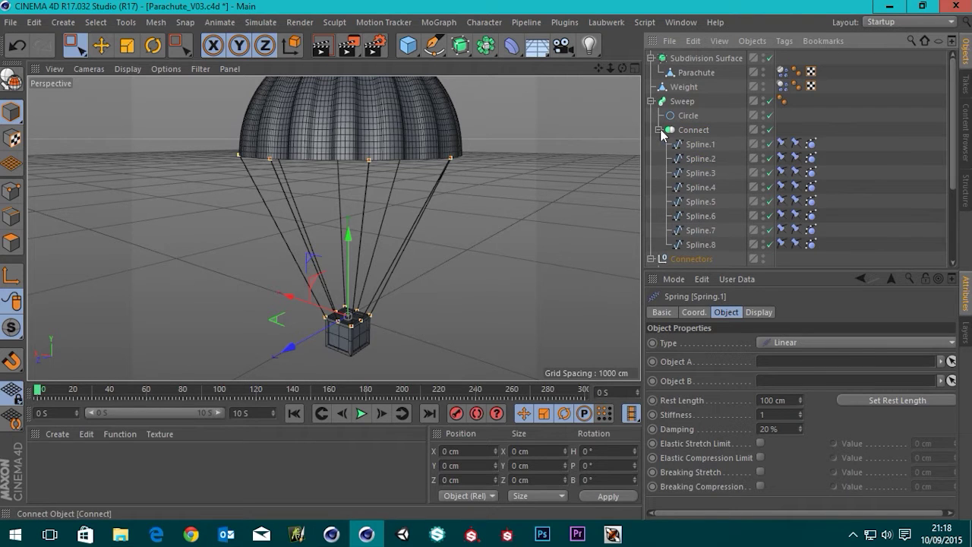
left_click(699, 145)
left_click_drag(469, 314, 362, 252, "alt")
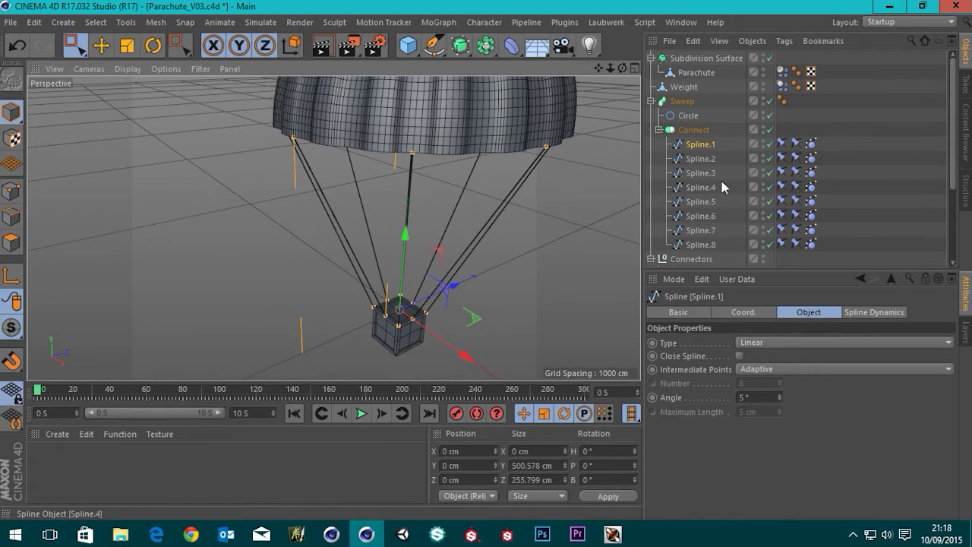
scroll(782, 181, "down", 3)
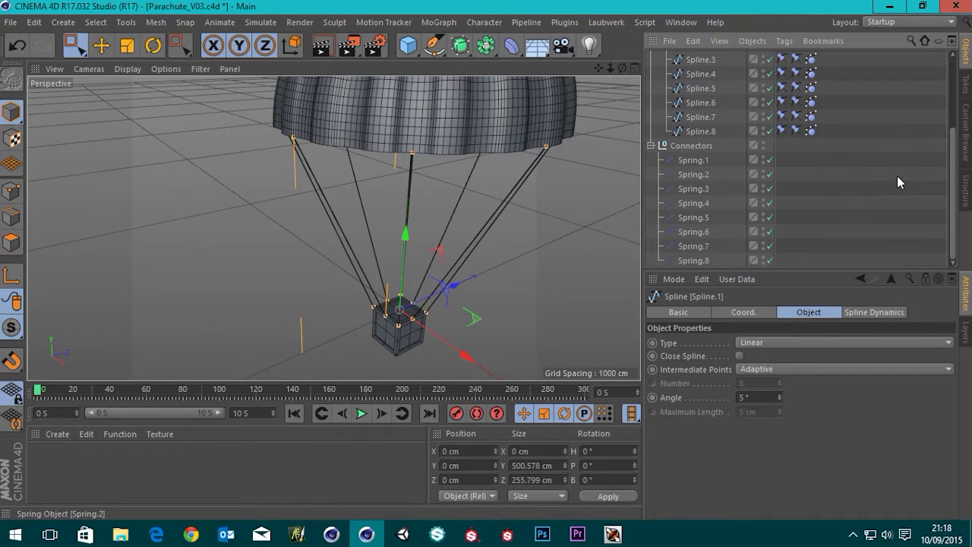
left_click(688, 165)
scroll(386, 328, "up", 6)
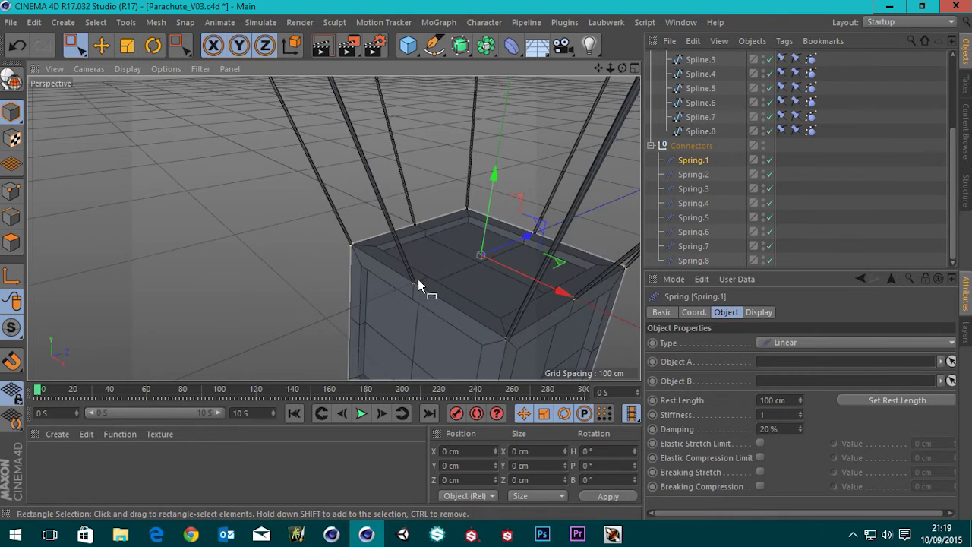
scroll(723, 187, "up", 4)
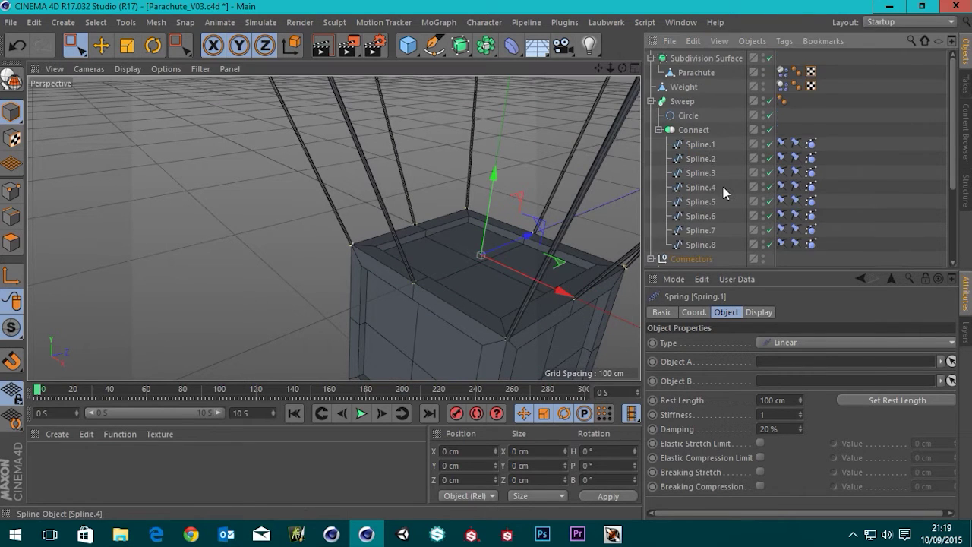
scroll(723, 188, "down", 4)
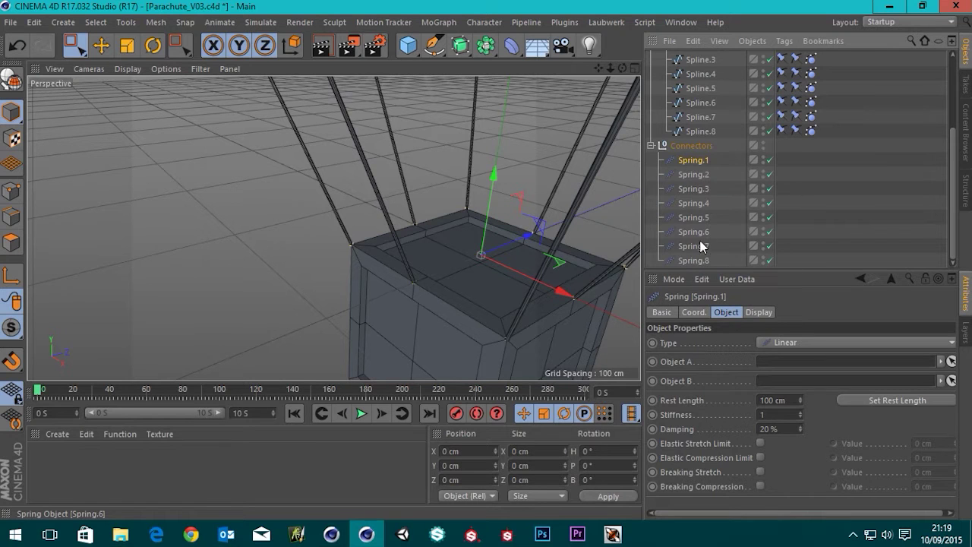
- Select all eight springs and drag the Parachute into their Object A field
left_click(696, 260, "shift")
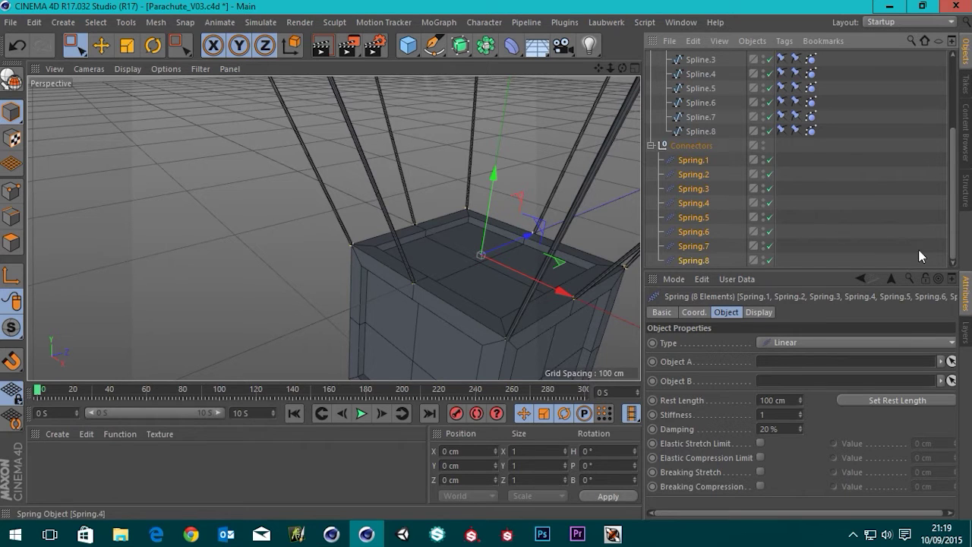
scroll(868, 236, "up", 3)
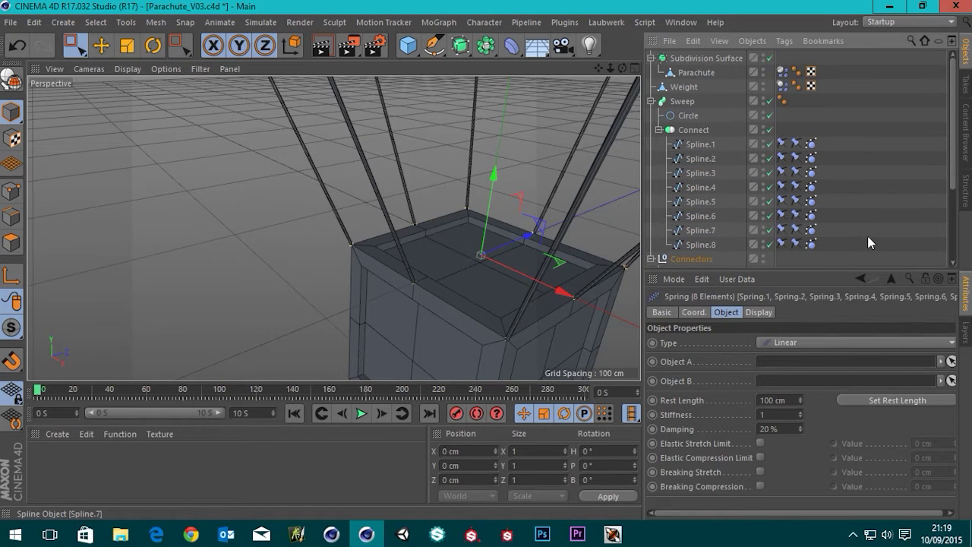
scroll(467, 162, "down", 5)
scroll(508, 131, "down", 5)
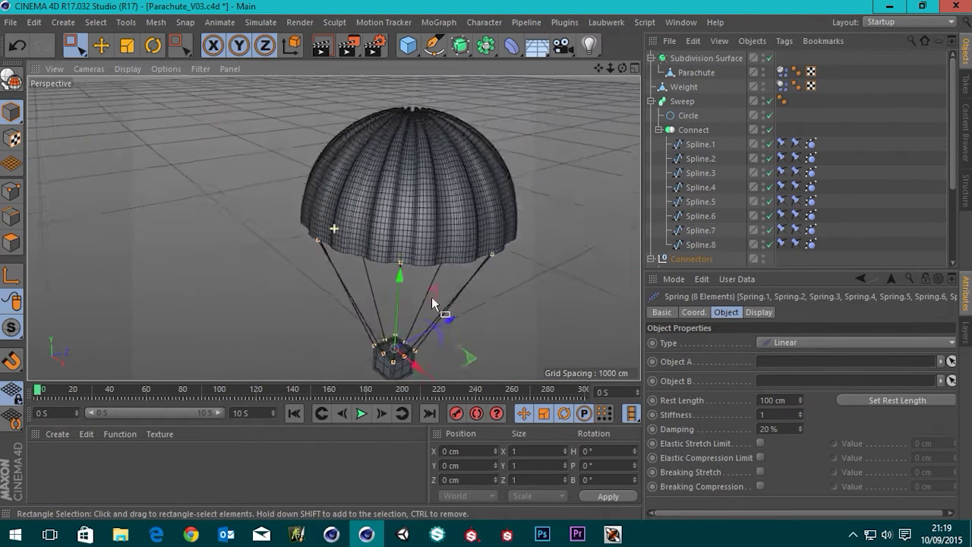
left_click_drag(431, 297, 420, 203, "alt")
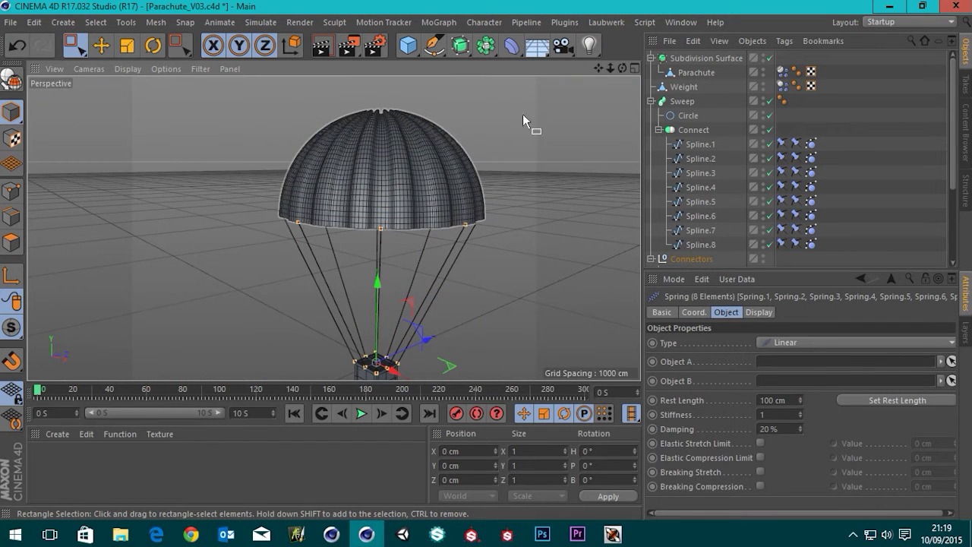
left_click(691, 71)
left_click_drag(704, 122, 774, 363)
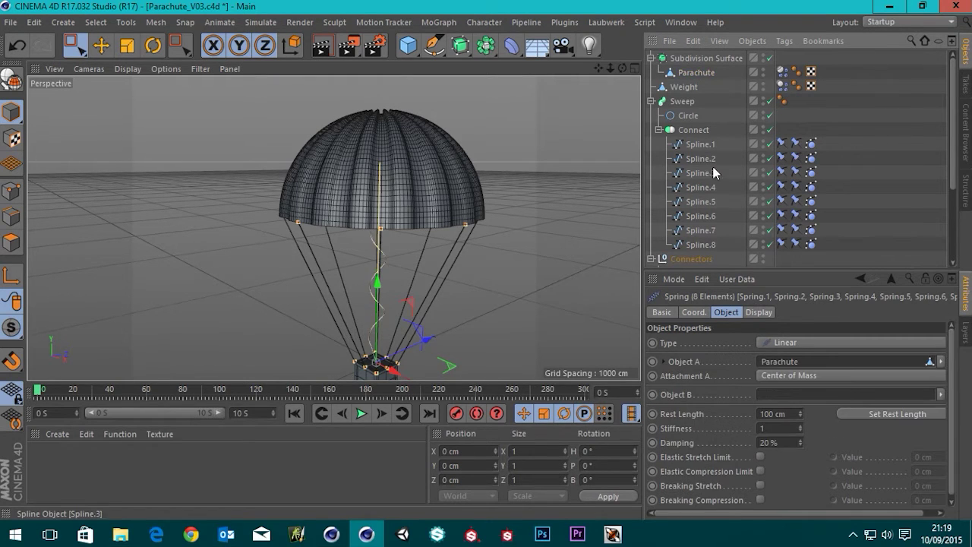
- Check Spring.2 and Spring.4 individually, then reselect all eight springs
scroll(715, 145, "down", 5)
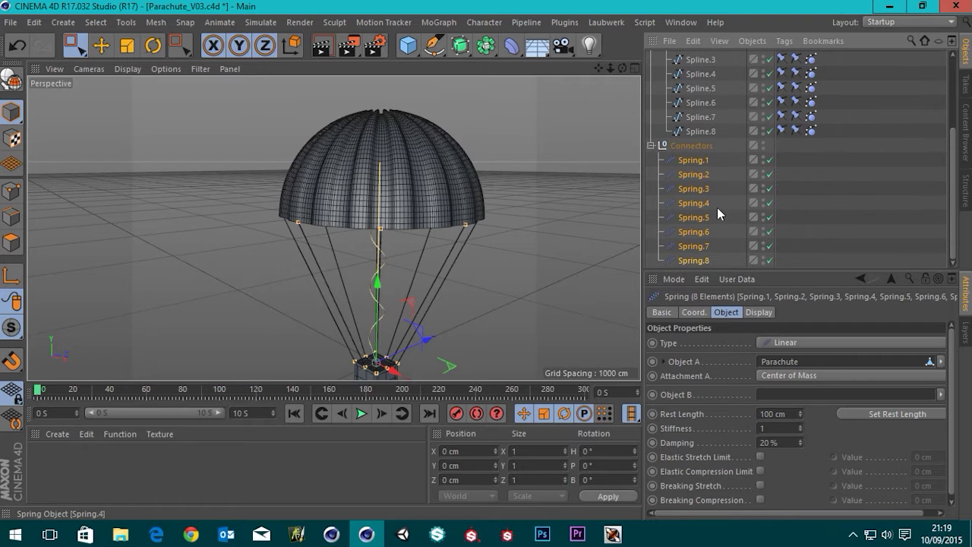
left_click(694, 174)
left_click(696, 202)
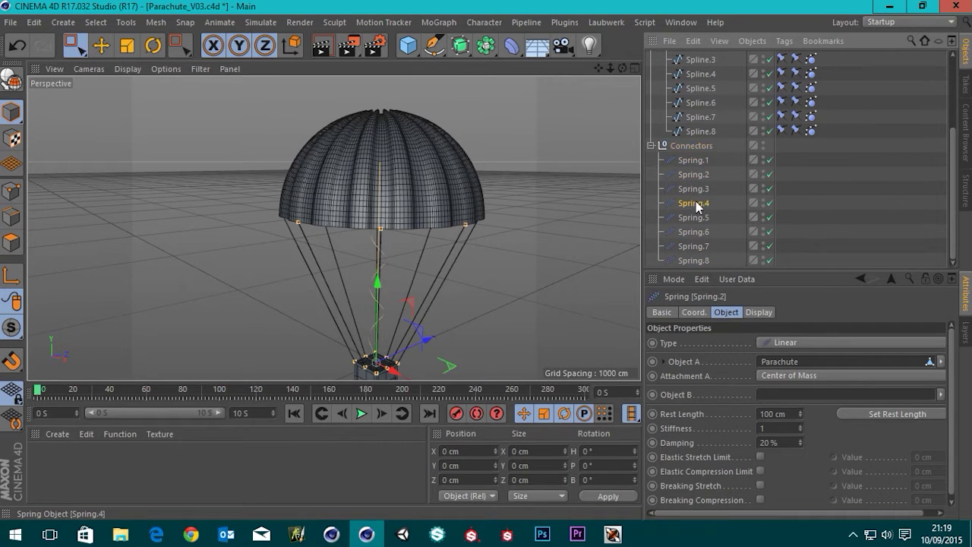
left_click(695, 259, "shift")
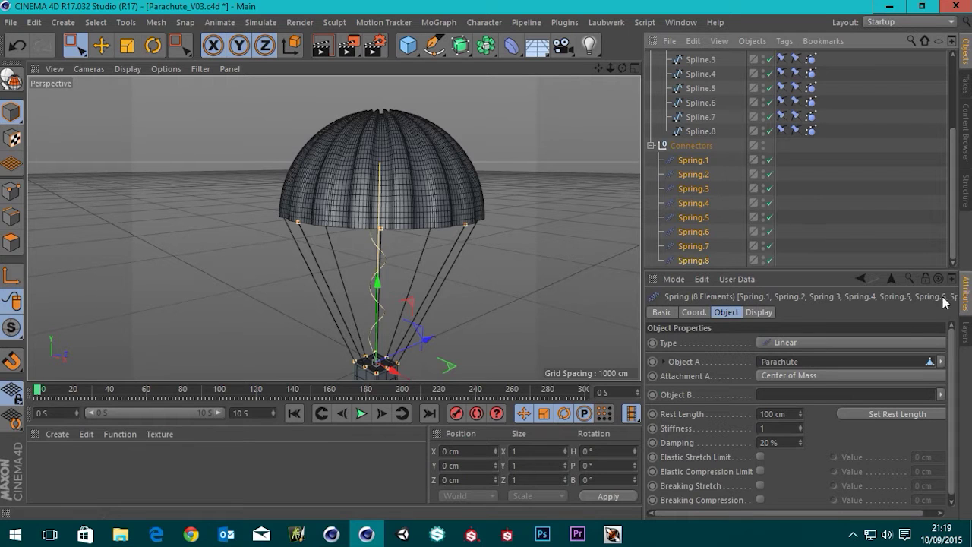
scroll(832, 229, "up", 5)
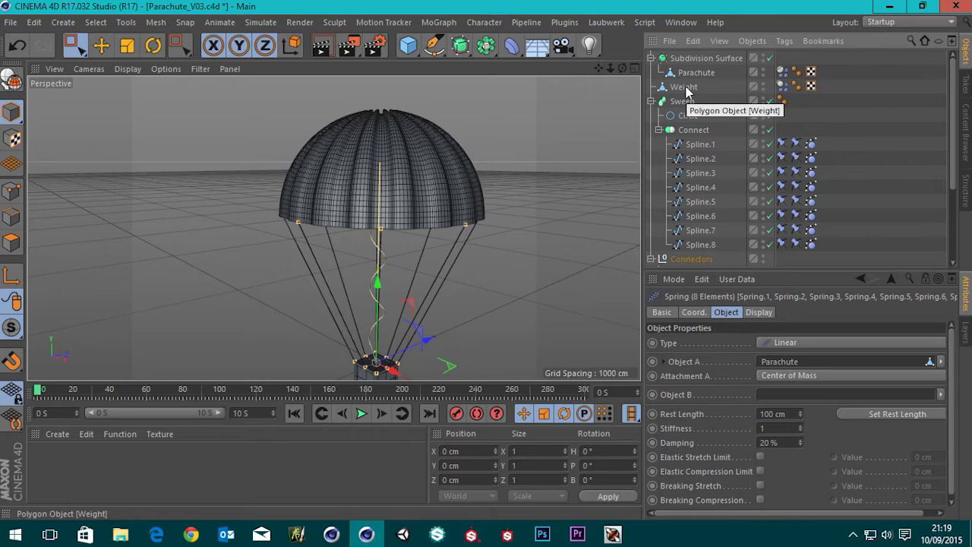
- Link Weight as Object B of all eight springs and collapse the Connect and Subdivision Surface groups
left_click_drag(686, 90, 790, 394)
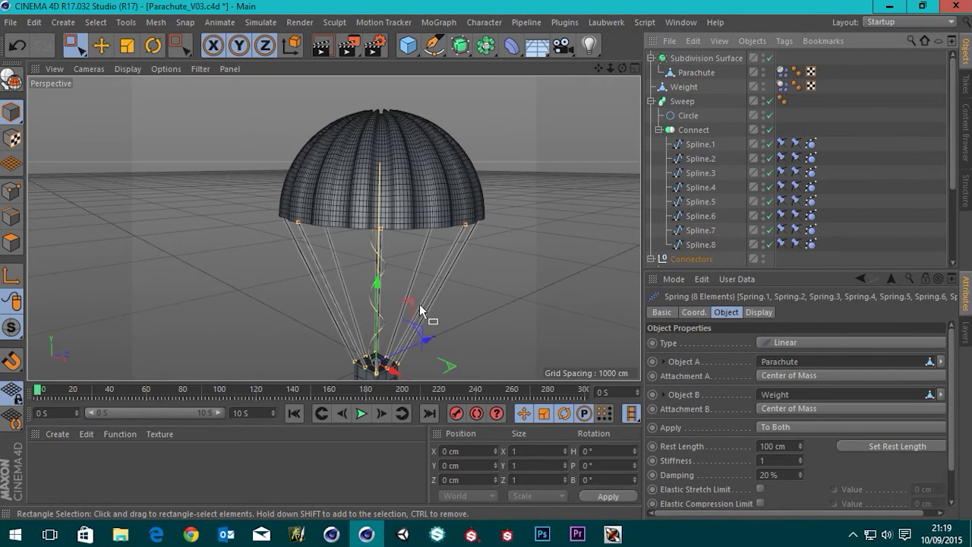
scroll(420, 310, "up", 10)
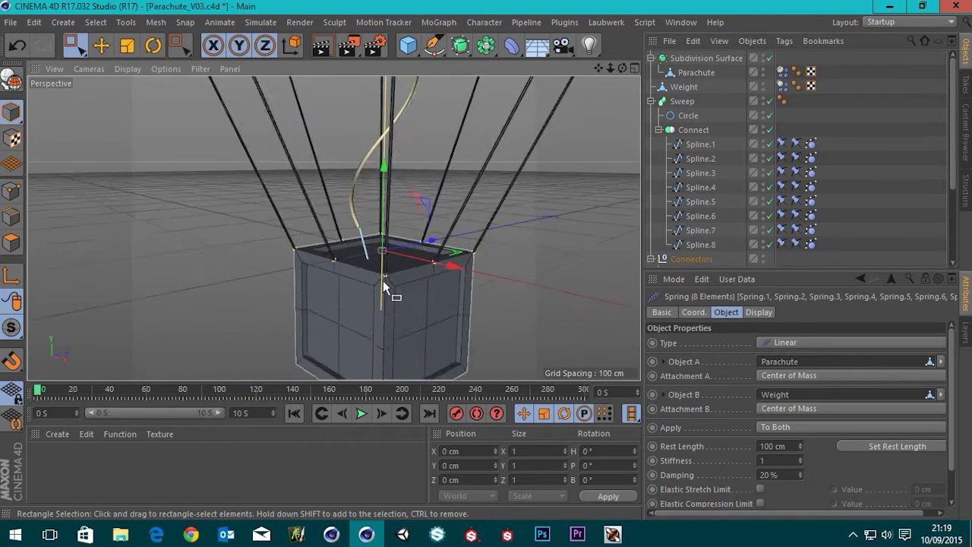
scroll(401, 274, "up", 5)
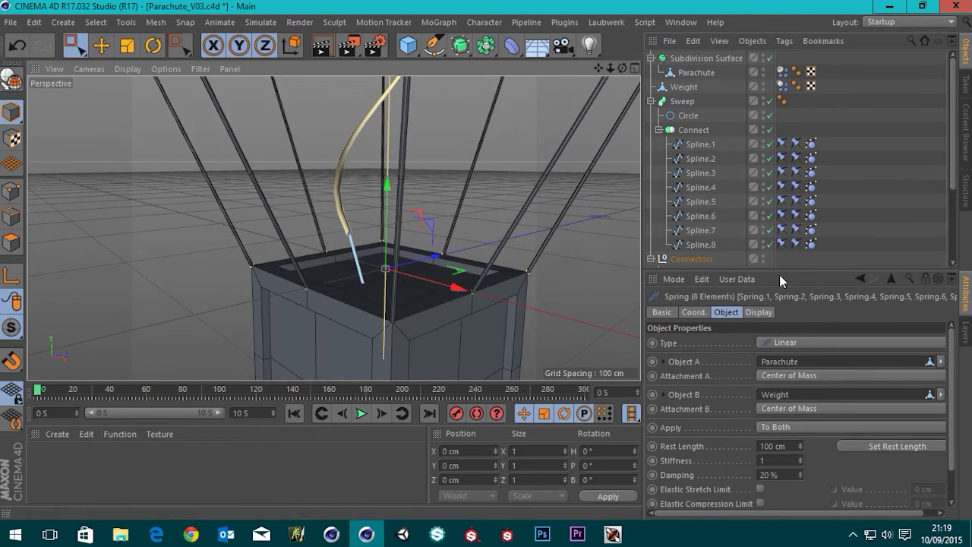
left_click(658, 130)
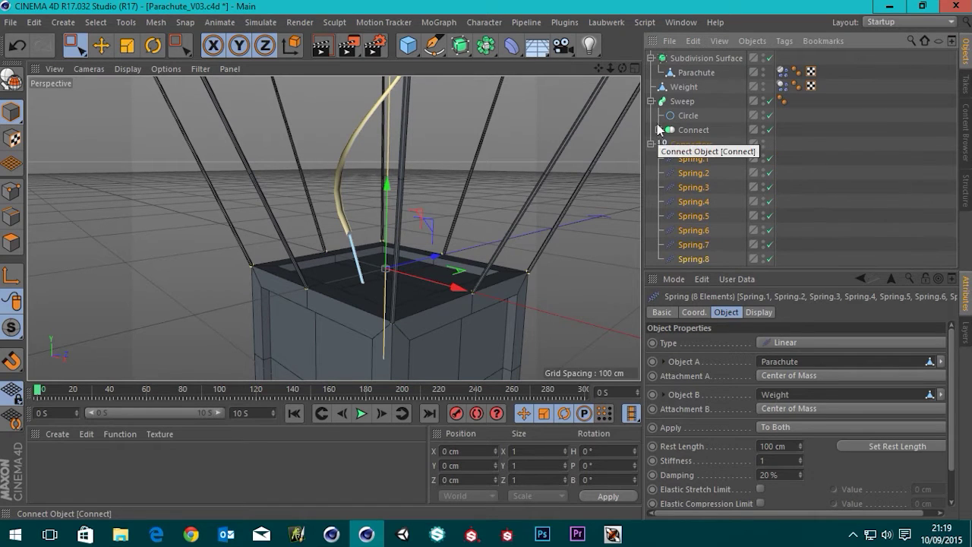
left_click(651, 58)
- Select Spring.1 alone and orbit to view its line reaching the crate
left_click(698, 262)
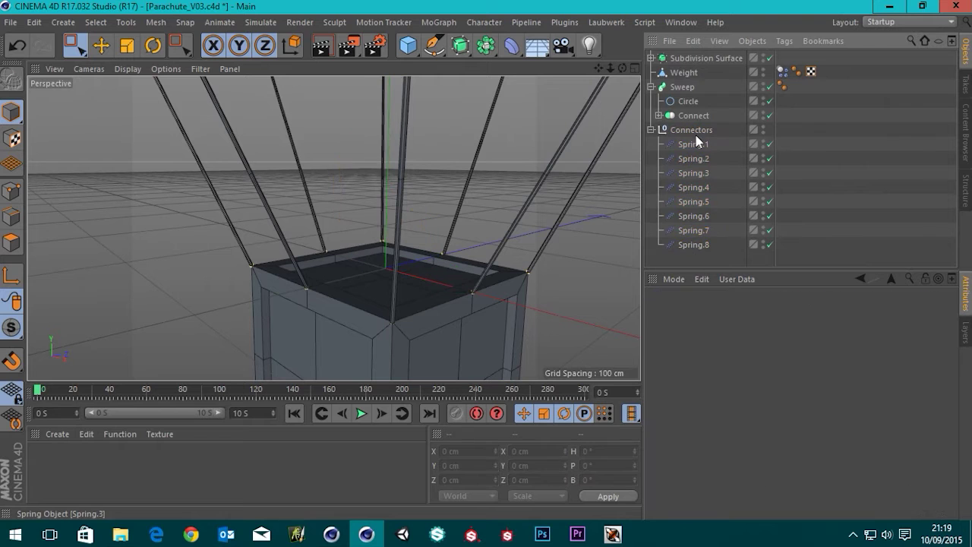
left_click(686, 146)
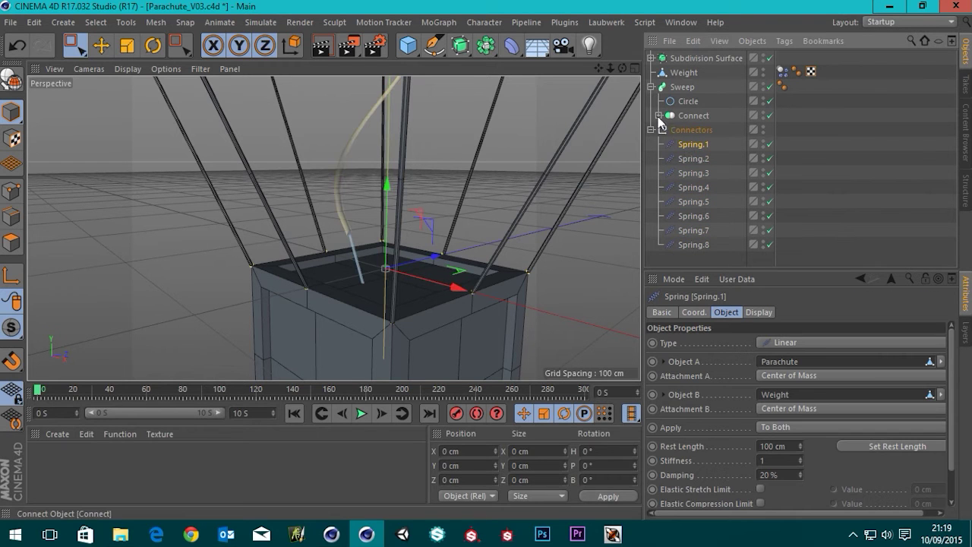
left_click(658, 116)
left_click(697, 130)
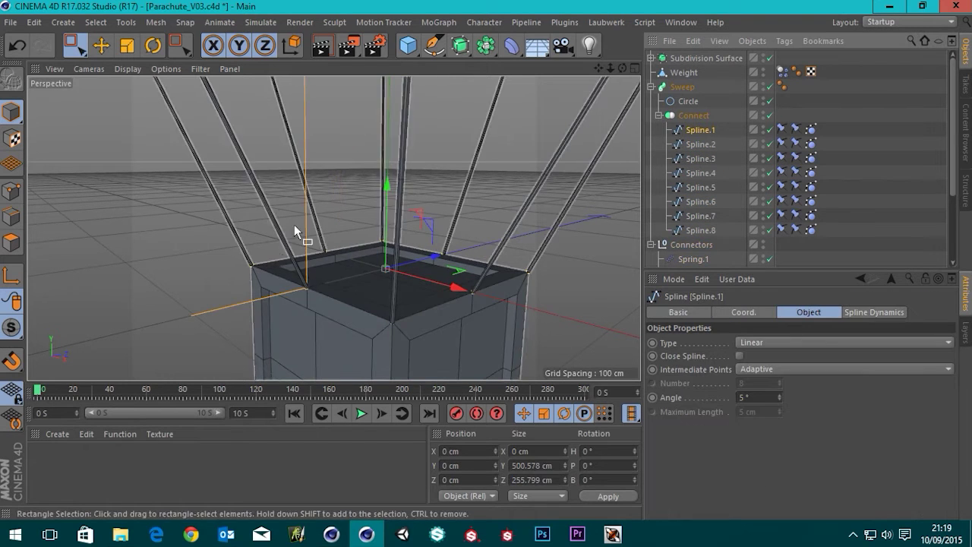
left_click(688, 259)
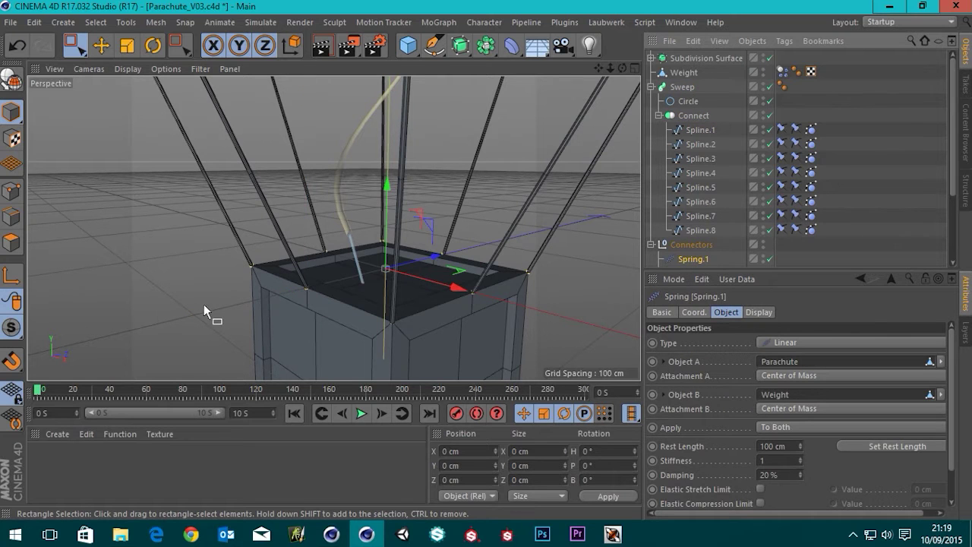
scroll(455, 285, "down", 5)
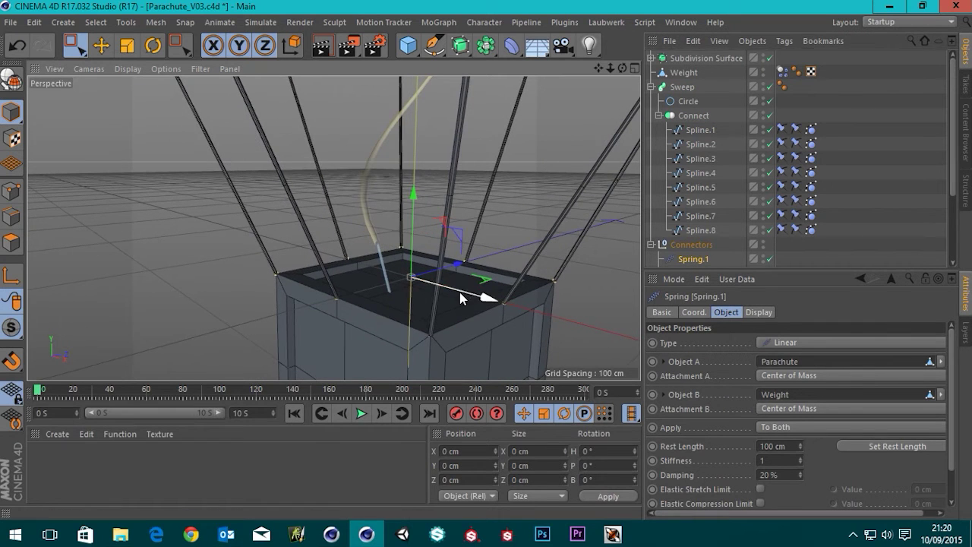
left_click_drag(458, 307, 450, 289, "alt")
scroll(450, 287, "up", 4)
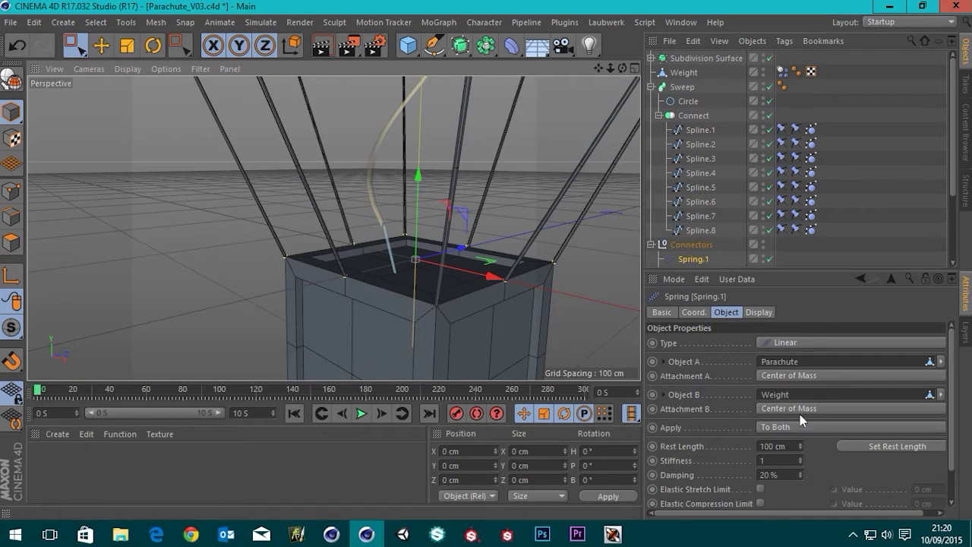
left_click_drag(440, 319, 312, 274, "alt")
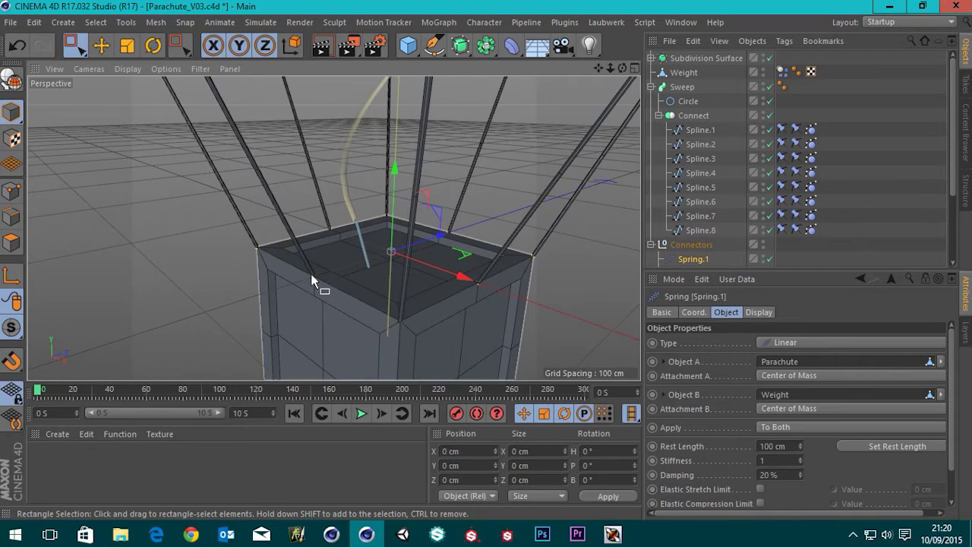
- Set Spring.1's Attachment B to Offset and work in a maximized Front view
left_click(810, 409)
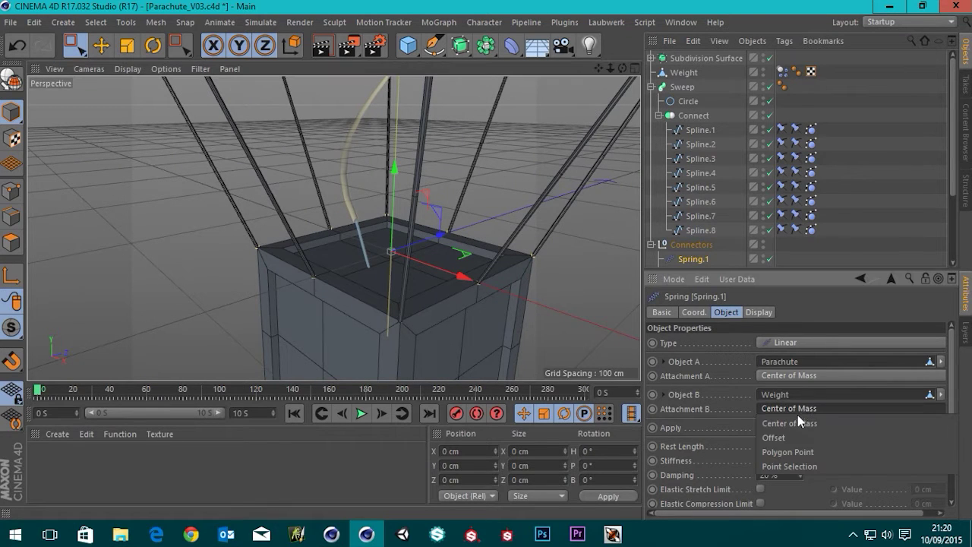
left_click(780, 438)
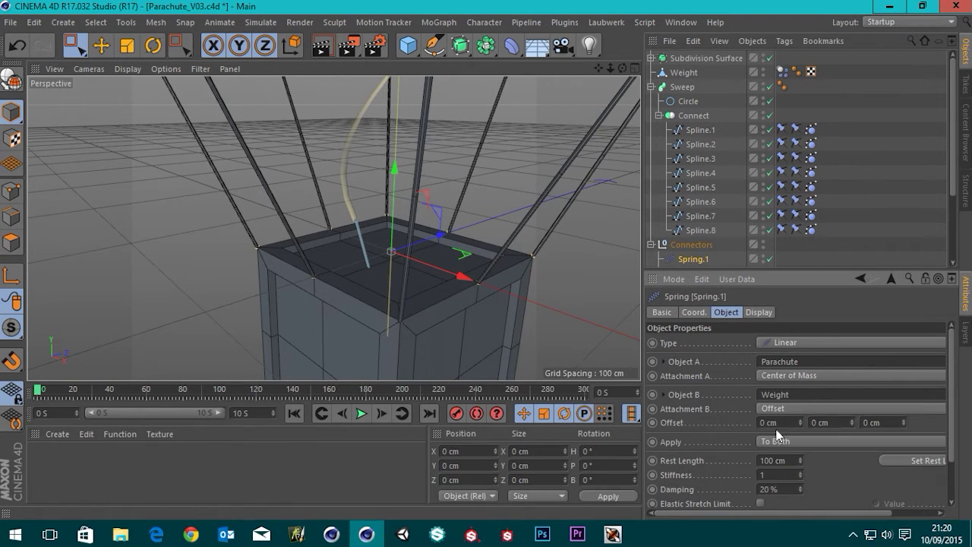
scroll(433, 288, "up", 2)
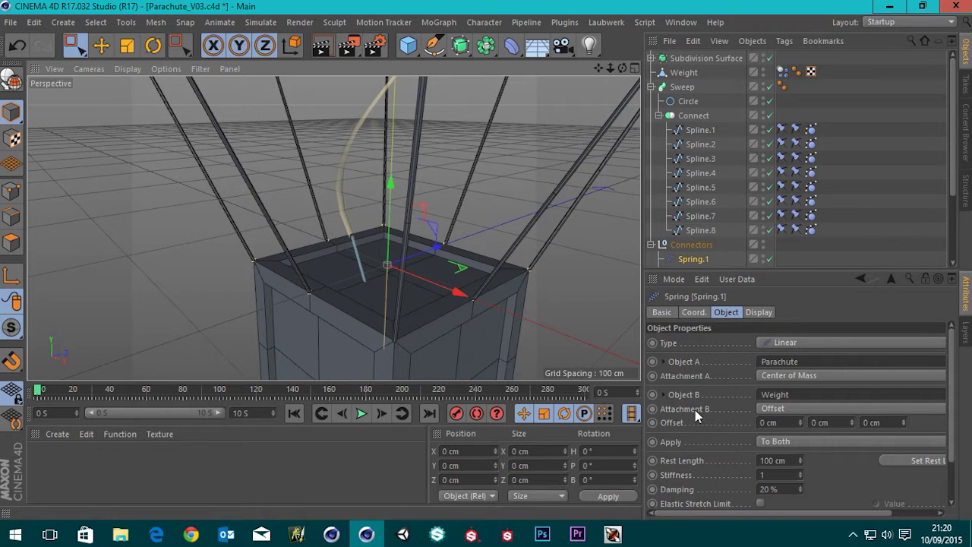
middle_click(427, 304)
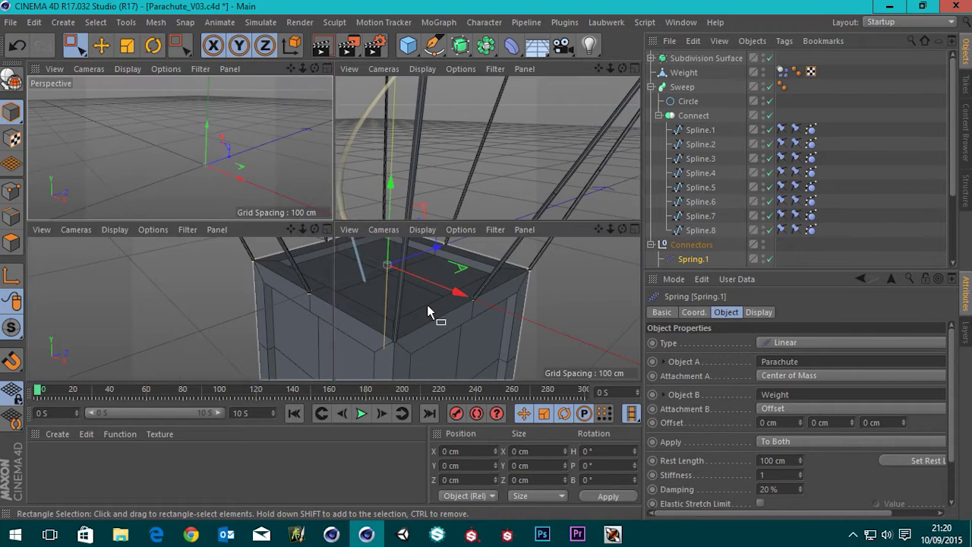
scroll(517, 326, "up", 2)
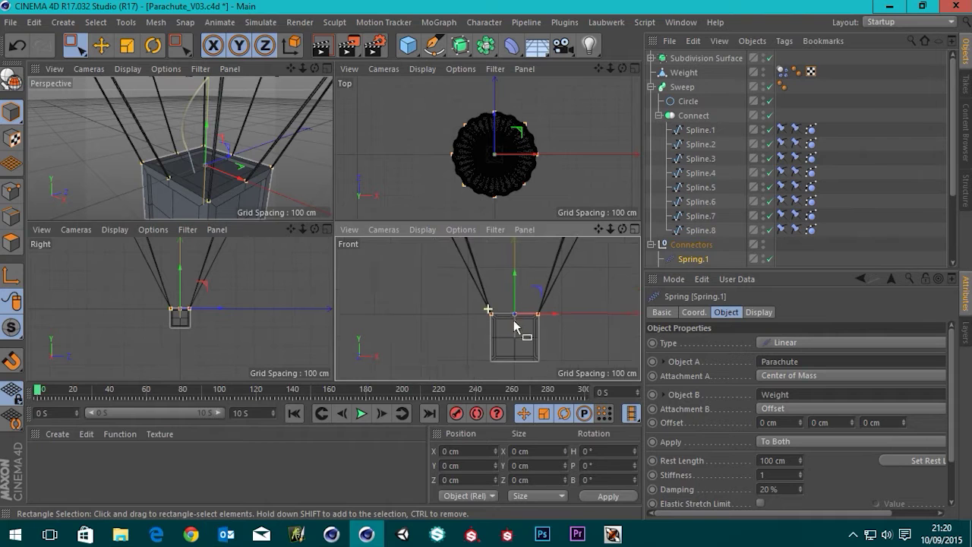
scroll(495, 304, "up", 3)
scroll(493, 307, "up", 2)
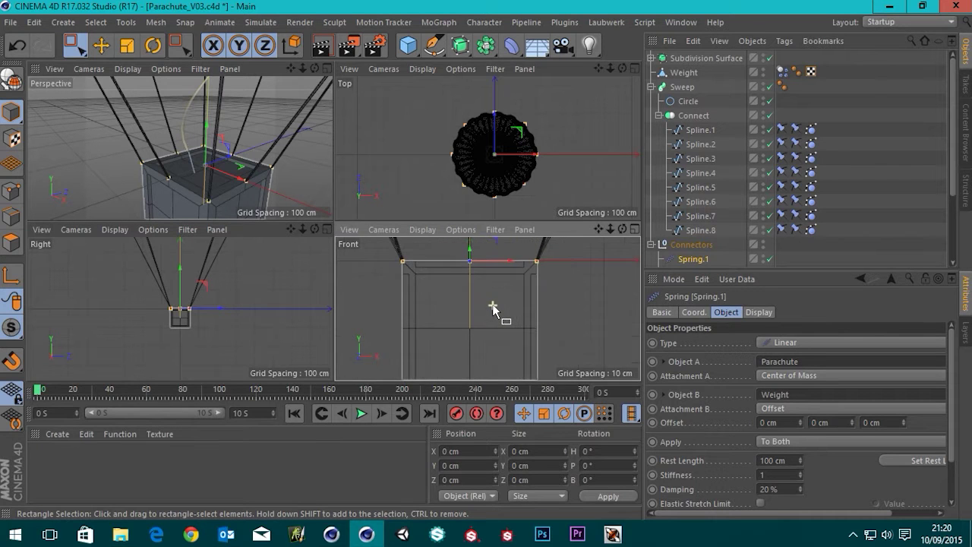
middle_click(489, 303)
middle_click_drag(433, 289, 499, 242)
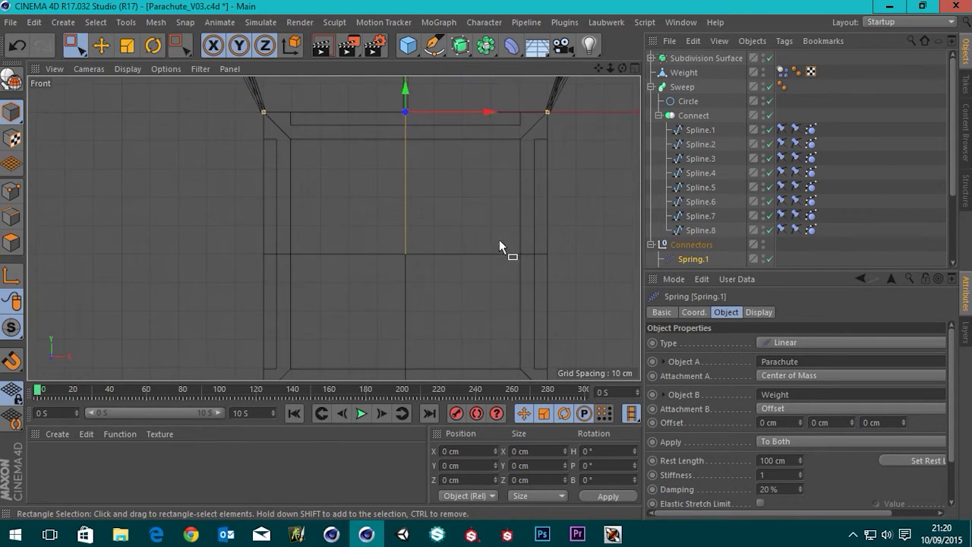
scroll(494, 228, "down", 2)
- Scrub Spring.1's Offset Y up and down, then select the value to enter 50 cm
left_click(694, 258)
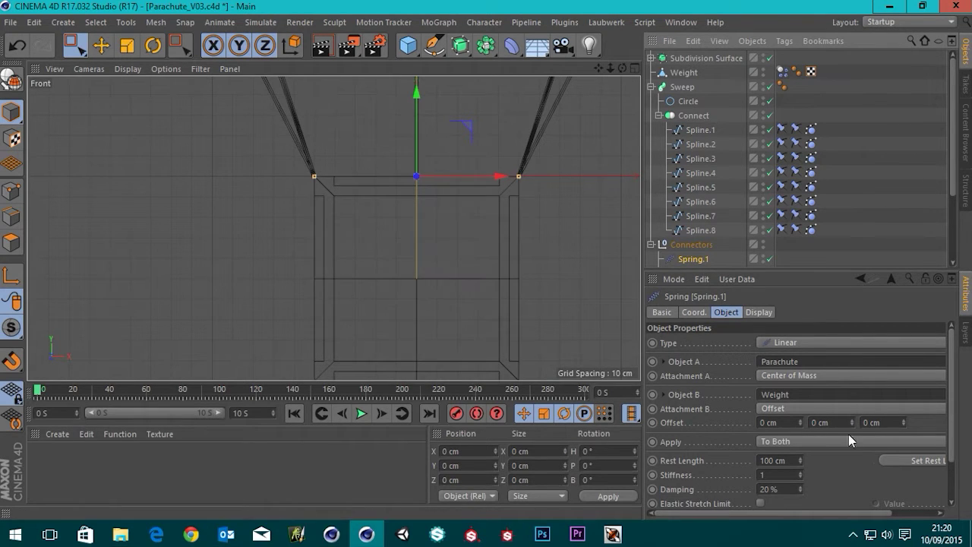
left_click_drag(852, 422, 866, 423)
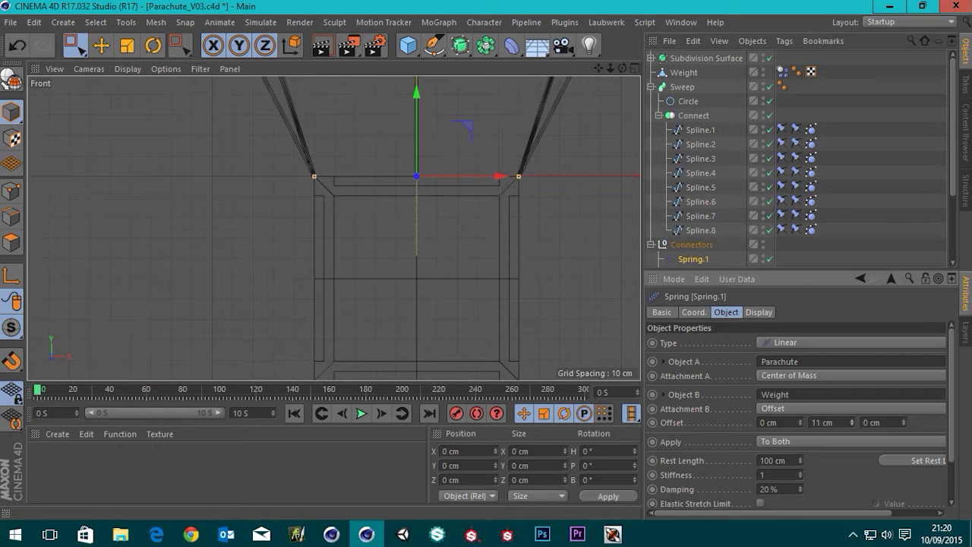
left_click_drag(852, 423, 852, 456)
left_click_drag(852, 422, 852, 382)
double_click(842, 422)
- Finish the Y offset at 50 cm, return to a maximized Perspective view, and nudge Offset Z
type("50")
middle_click(473, 245)
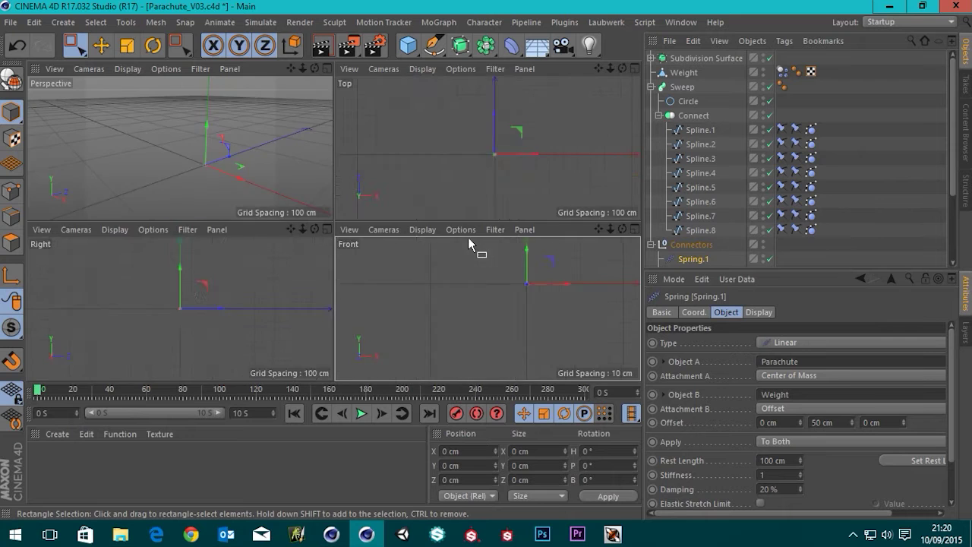
middle_click(258, 160)
scroll(348, 270, "up", 6)
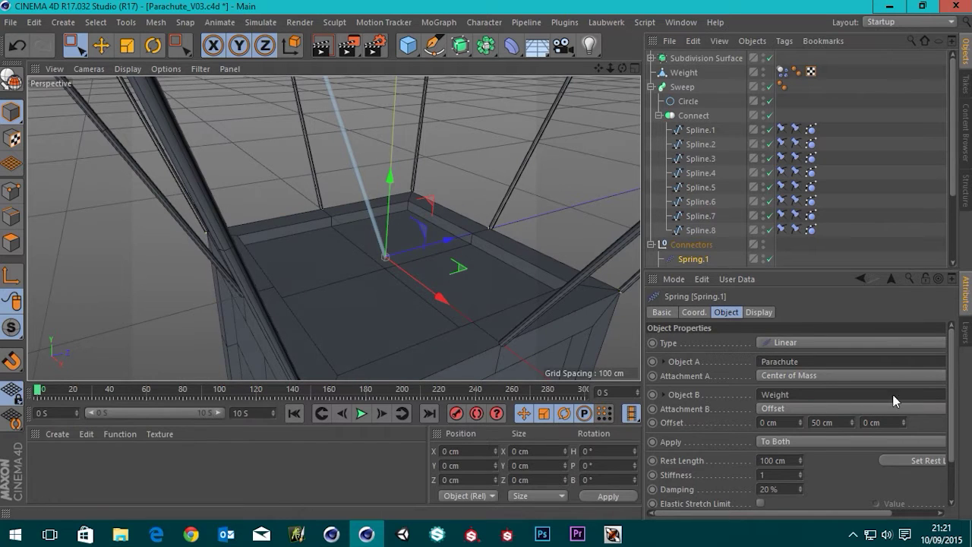
mouse_move(904, 420)
left_mouse_down()
mouse_move(903, 404)
mouse_move(904, 440)
mouse_move(904, 423)
left_mouse_up()
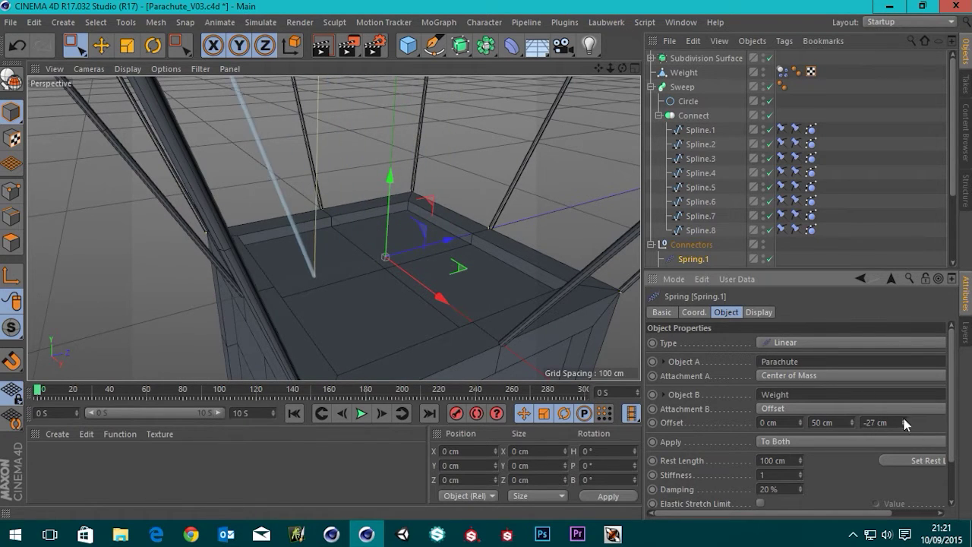
- Hide the floor grid via the Perspective viewport's Filter menu
left_click(693, 130)
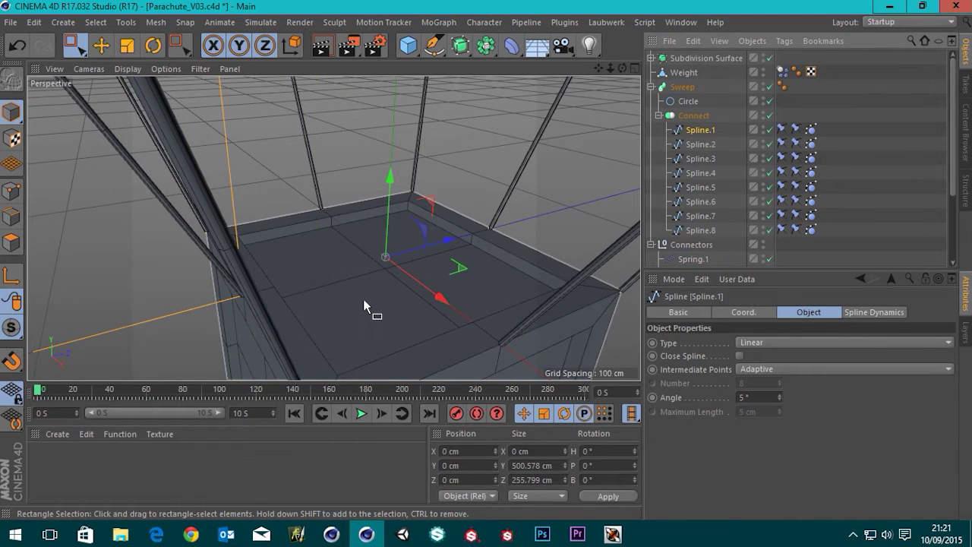
scroll(391, 259, "up", 2)
scroll(421, 247, "up", 5)
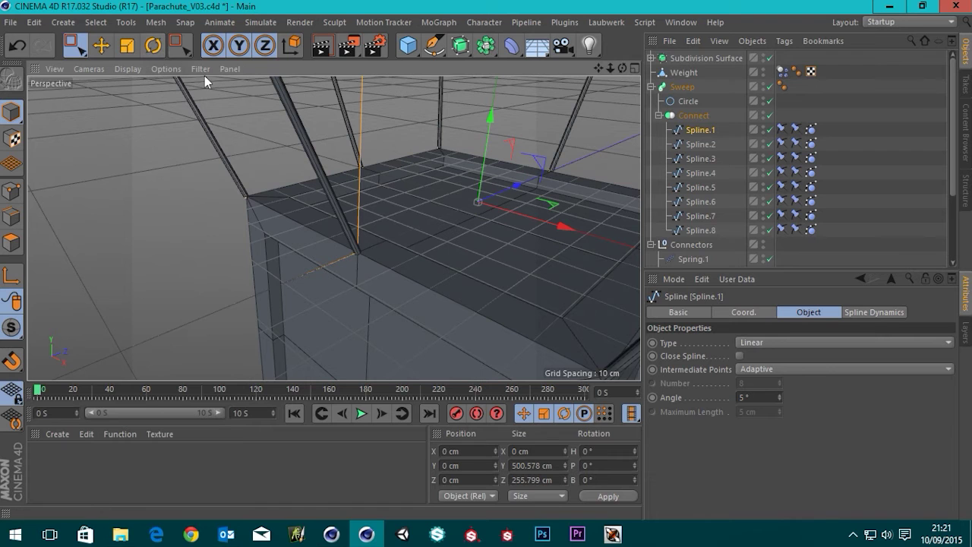
left_click(199, 68)
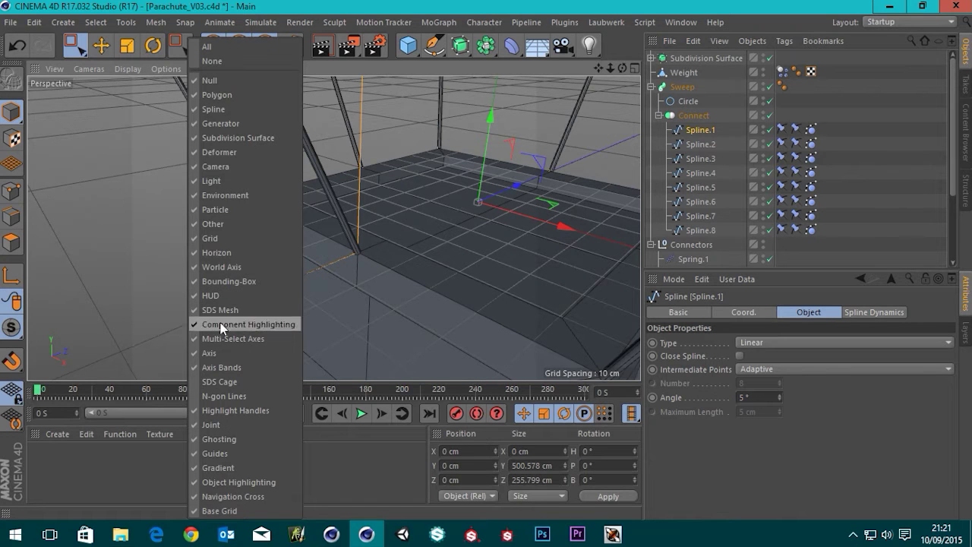
left_click(218, 238)
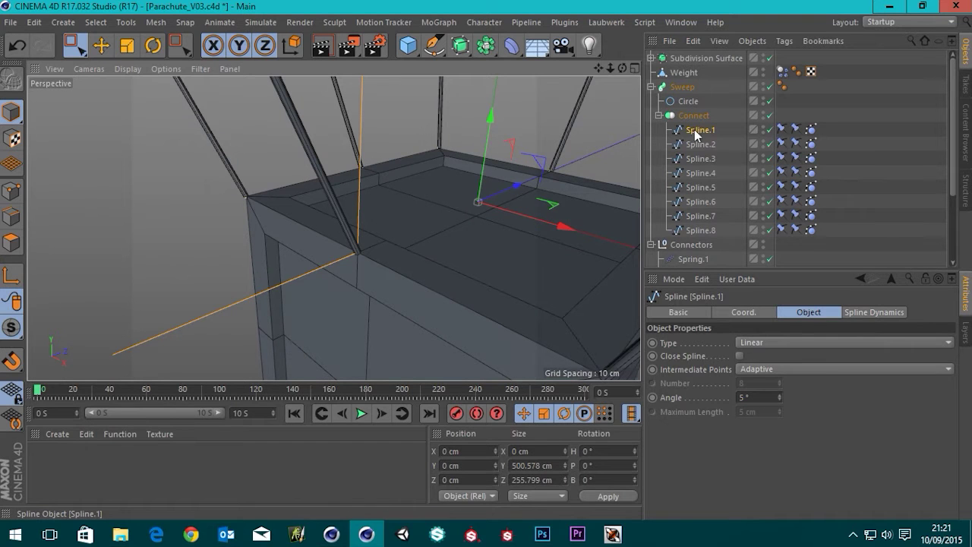
- Set Spring.1's Offset Z to -50 cm, giving 0, 50, -50 cm, and inspect the crate top
left_click(696, 260)
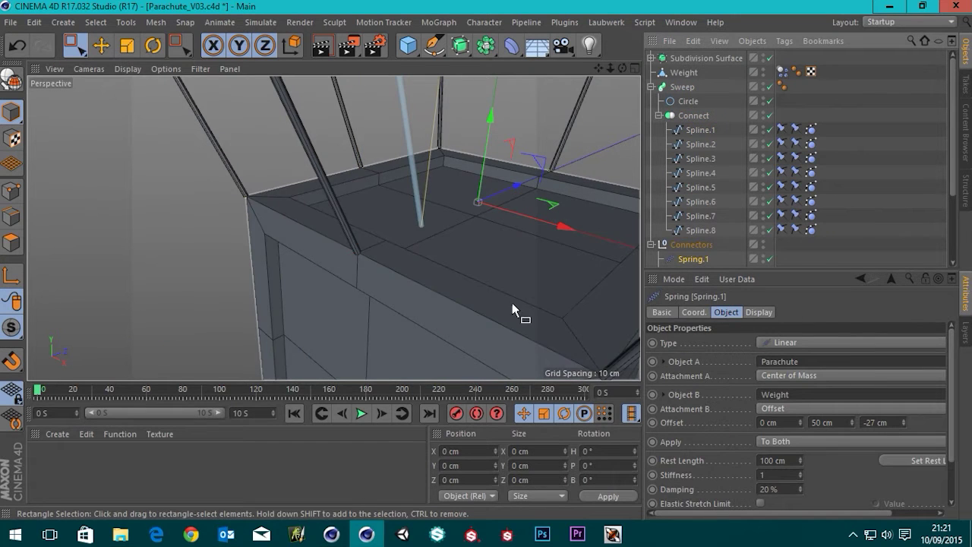
left_click_drag(512, 302, 479, 269, "alt")
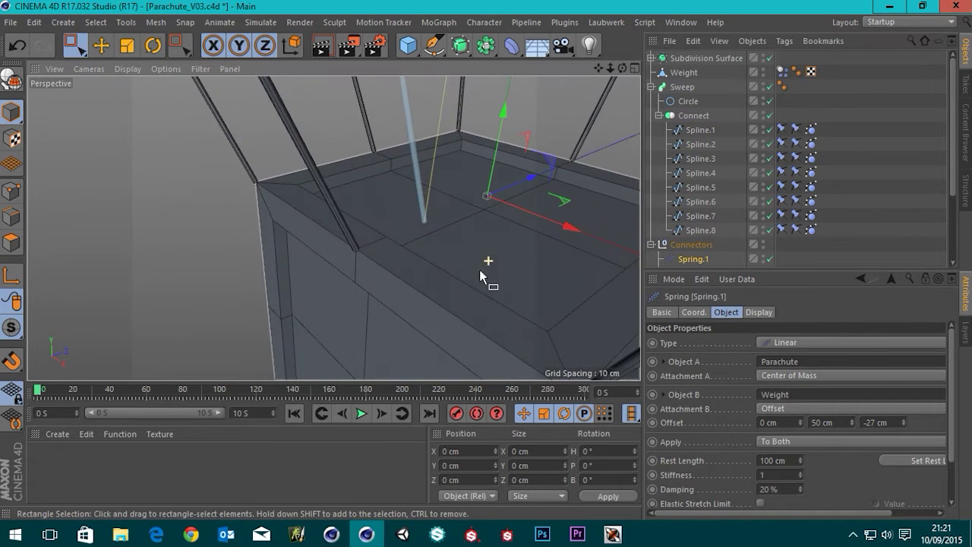
left_click_drag(905, 420, 905, 420)
left_click(897, 423)
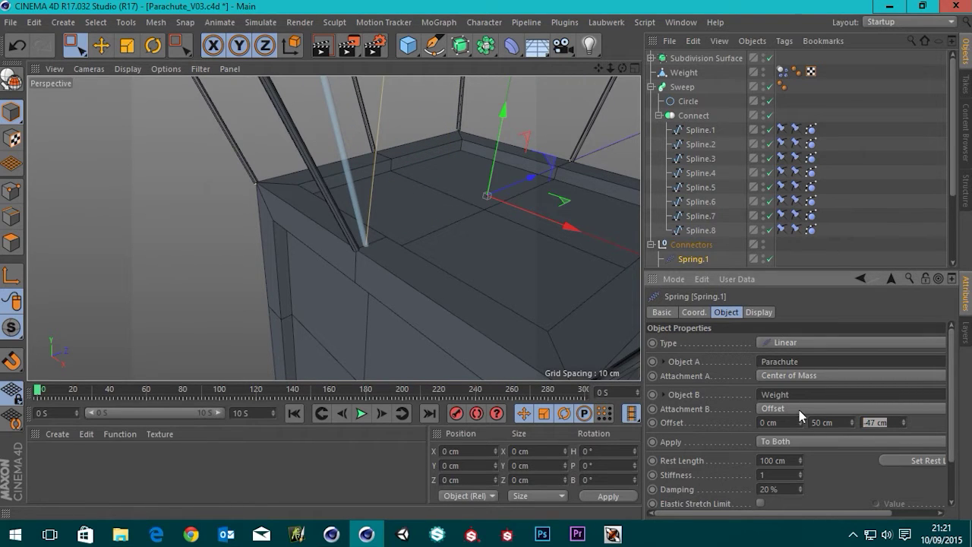
type("-50")
key("Return")
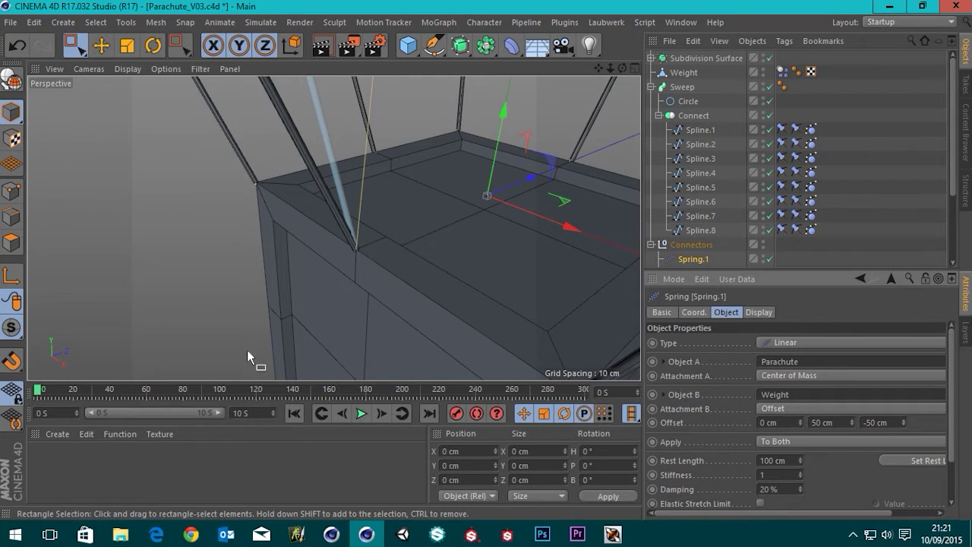
scroll(386, 259, "down", 5)
middle_click_drag(371, 260, 365, 338, "alt")
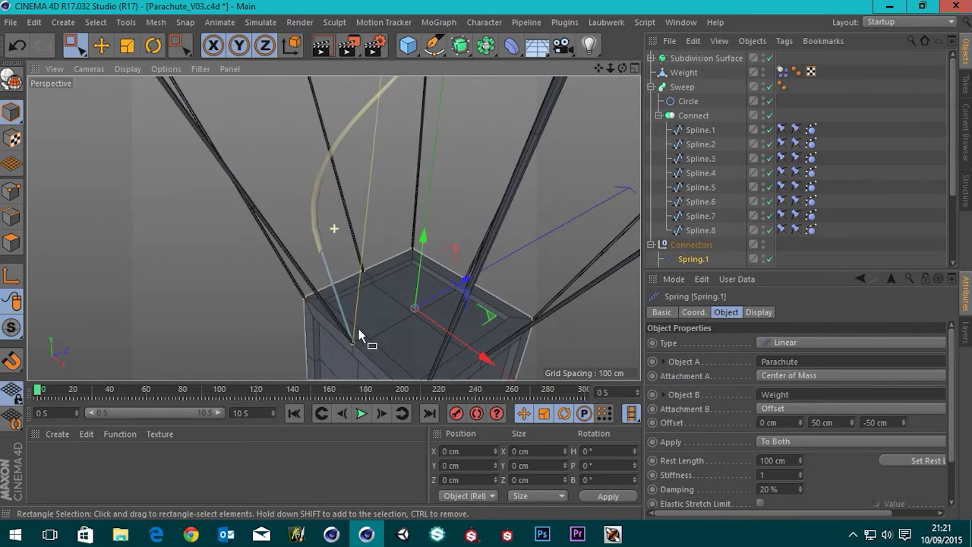
left_click_drag(375, 338, 382, 244, "alt")
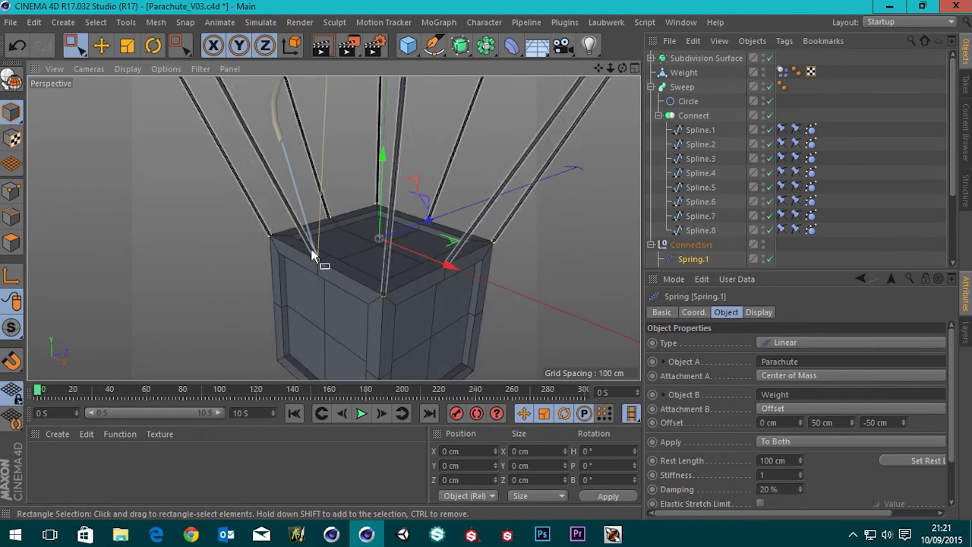
scroll(350, 244, "up", 4)
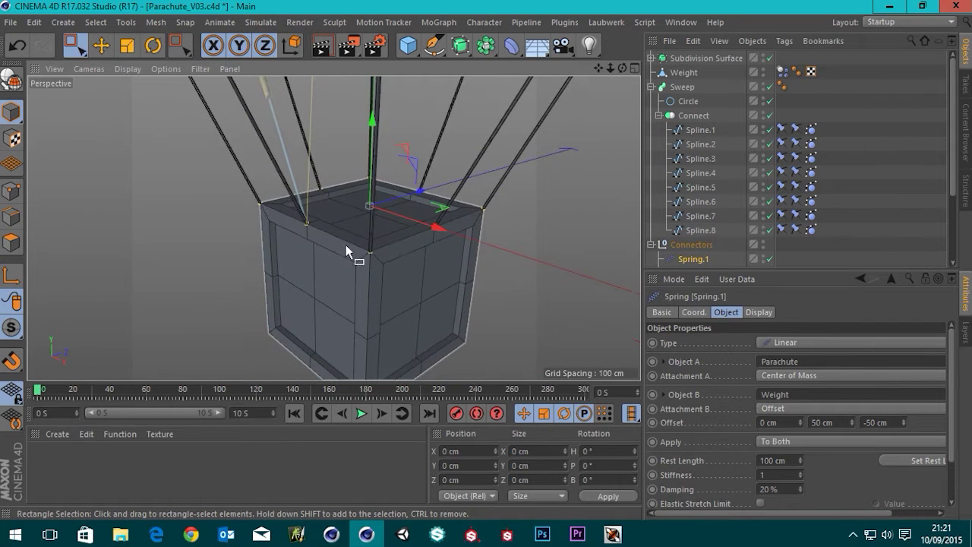
mouse_move(326, 236)
left_mouse_down("alt")
mouse_move(325, 206)
mouse_move(331, 225)
left_mouse_up("alt")
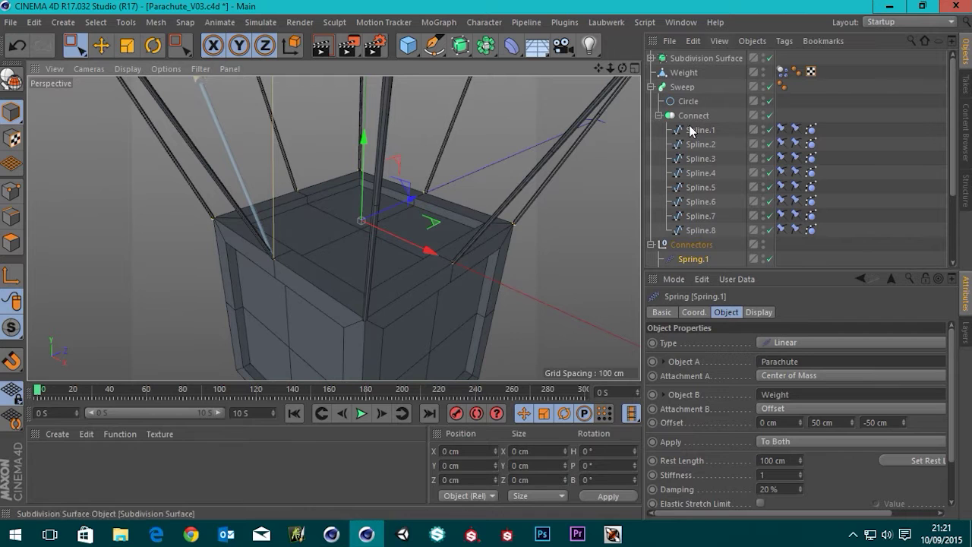
left_click_drag(330, 233, 332, 261, "alt")
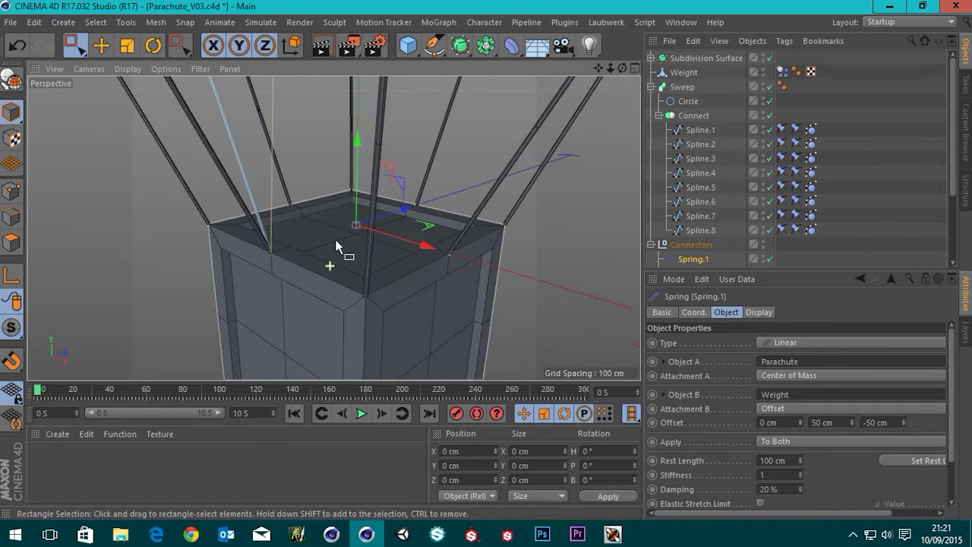
scroll(711, 190, "down", 4)
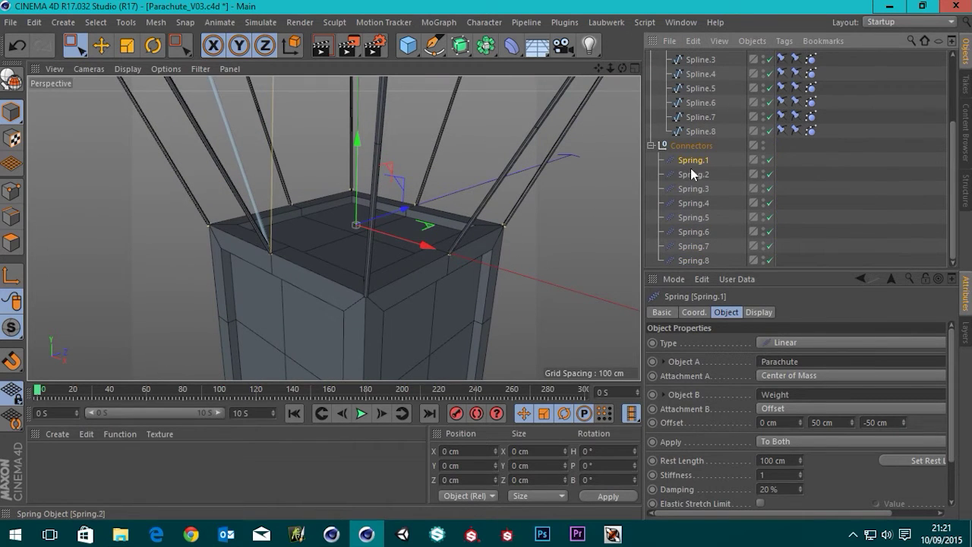
- Give Spring.2 to Spring.8 an Offset attachment on Weight with Y at 50 cm
left_click(692, 175)
left_click(694, 261, "shift")
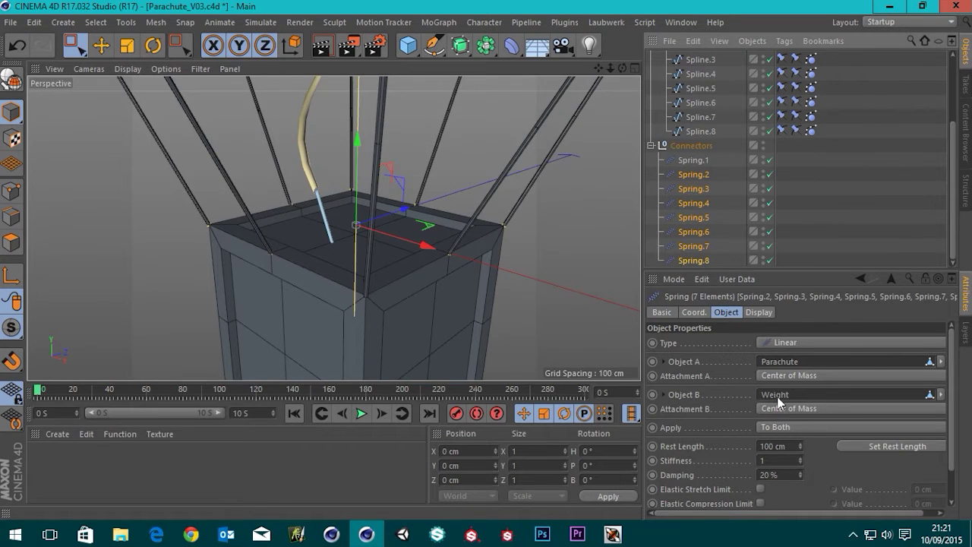
left_click(798, 408)
left_click(785, 437)
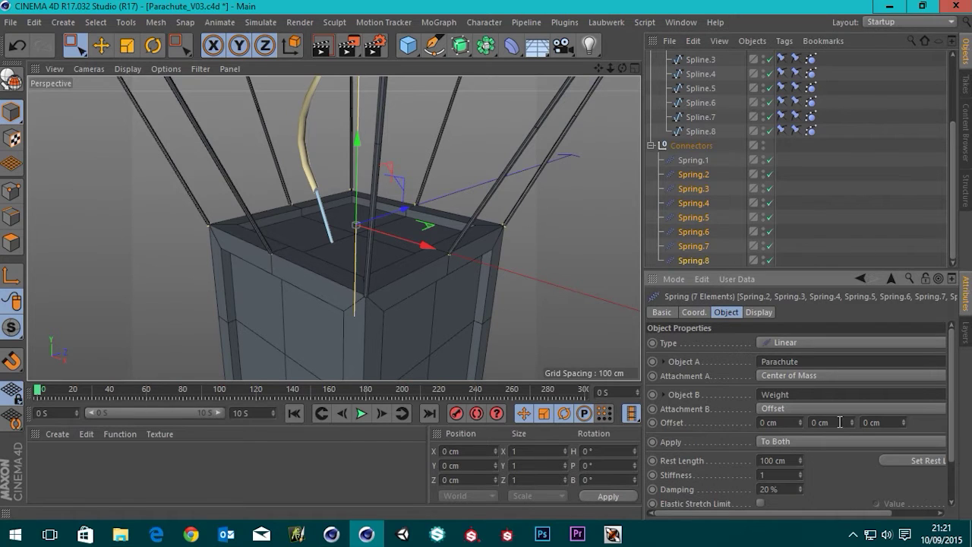
left_click(840, 422)
type("50")
key("Return")
- Set Spring.2's X offset to -50 cm after checking where Spline.2 meets the crate
left_click_drag(310, 257, 425, 228, "alt")
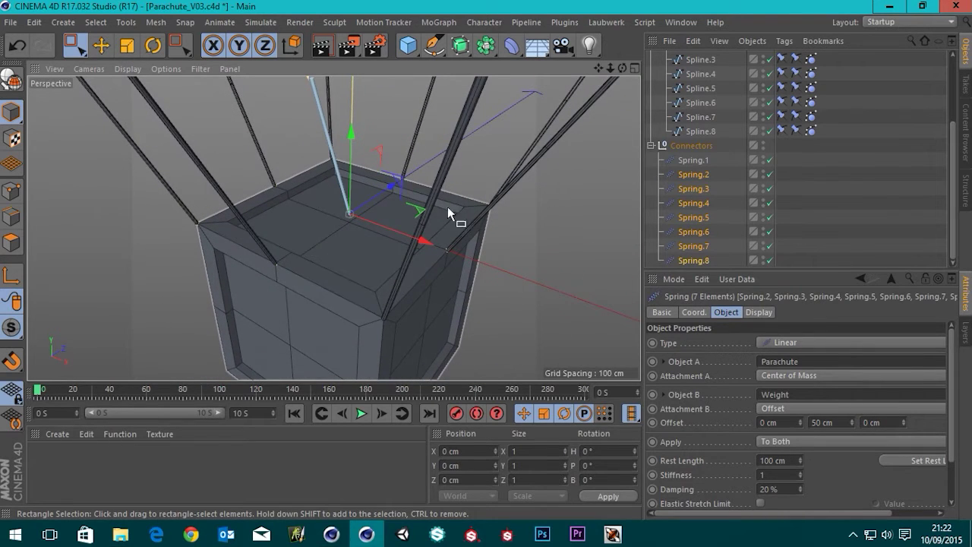
left_click(689, 174)
left_click_drag(259, 248, 468, 263, "alt")
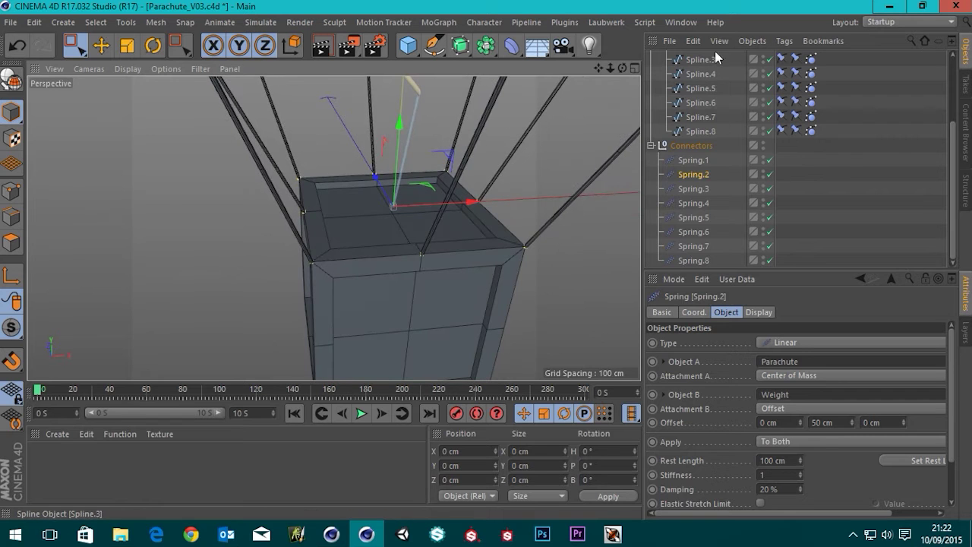
scroll(714, 69, "up", 3)
left_click(701, 131)
left_click_drag(270, 247, 387, 220, "alt")
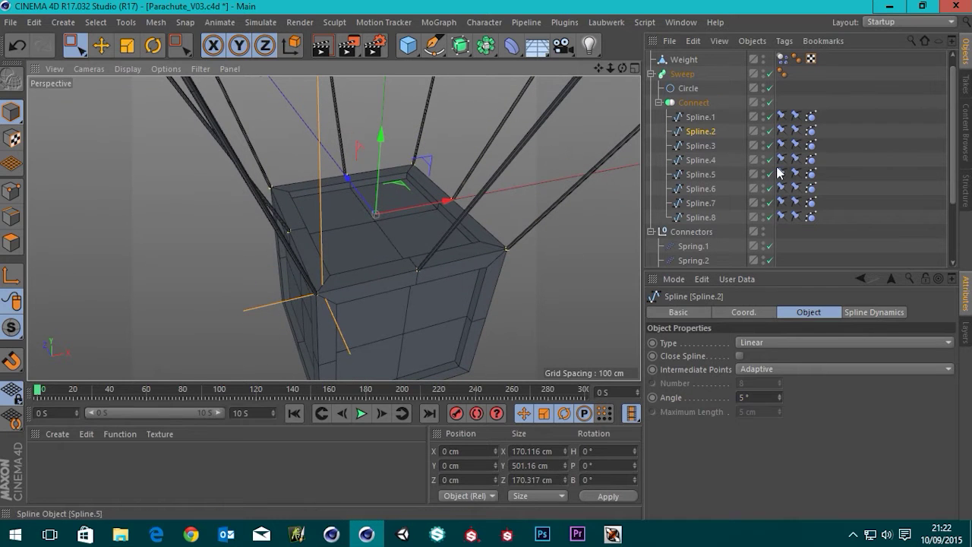
left_click(692, 259)
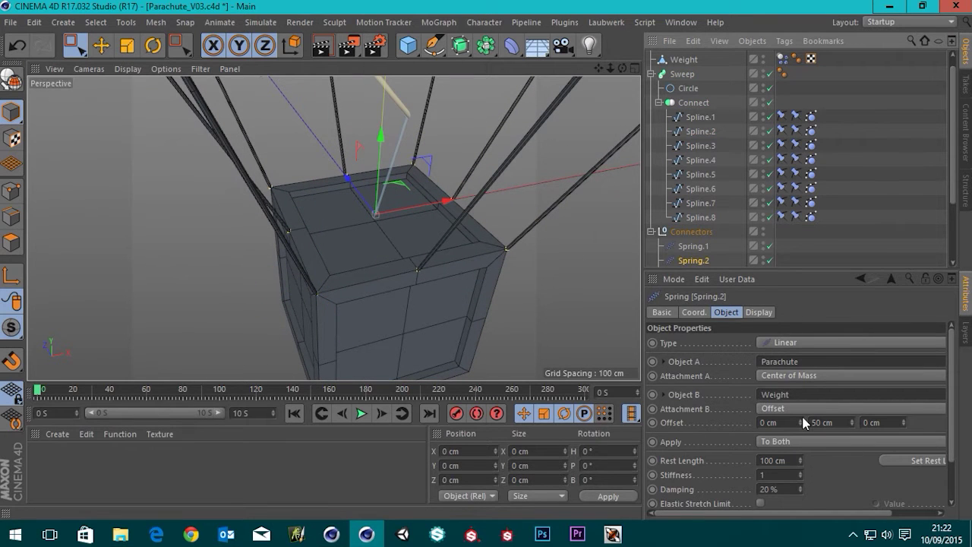
left_click_drag(800, 422, 756, 423)
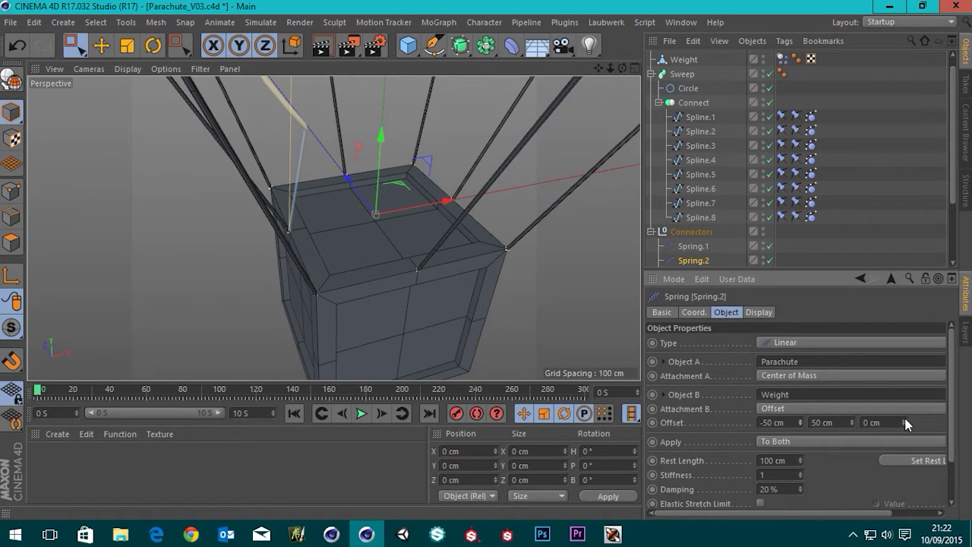
left_click_drag(905, 424, 874, 424)
left_click_drag(276, 274, 490, 241, "alt")
- Shift Spring.3's attachment along negative X, undoing a stray Z offset change
left_click(706, 145)
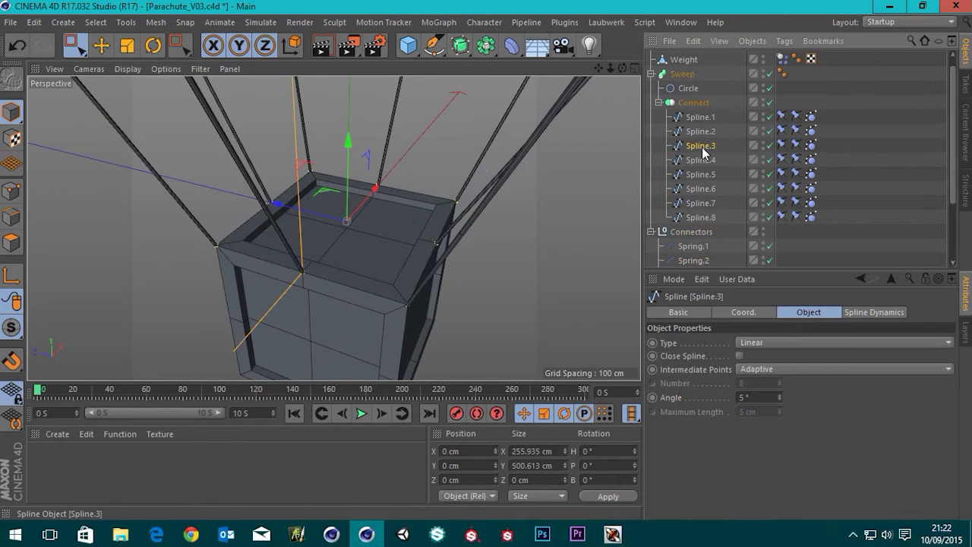
left_click_drag(327, 299, 309, 244, "alt")
scroll(724, 213, "down", 3)
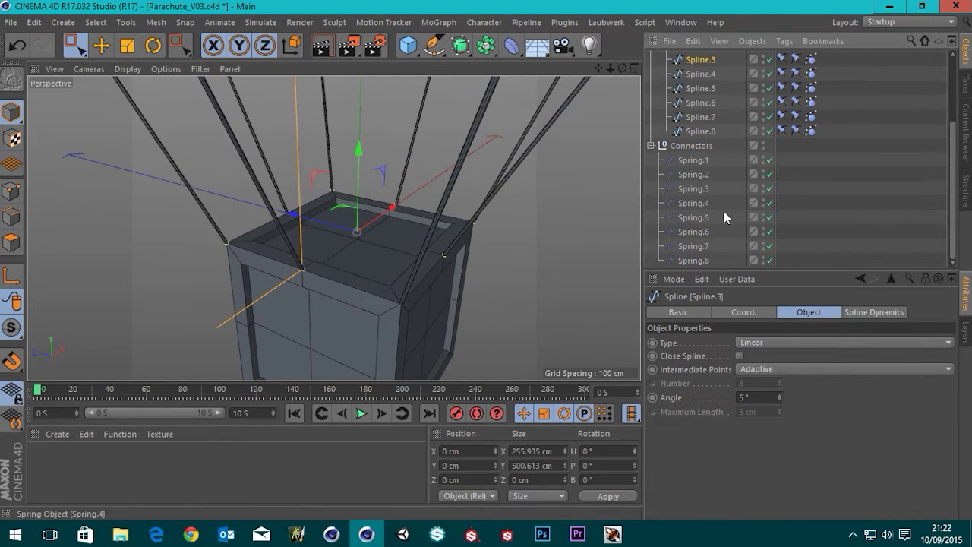
left_click(694, 188)
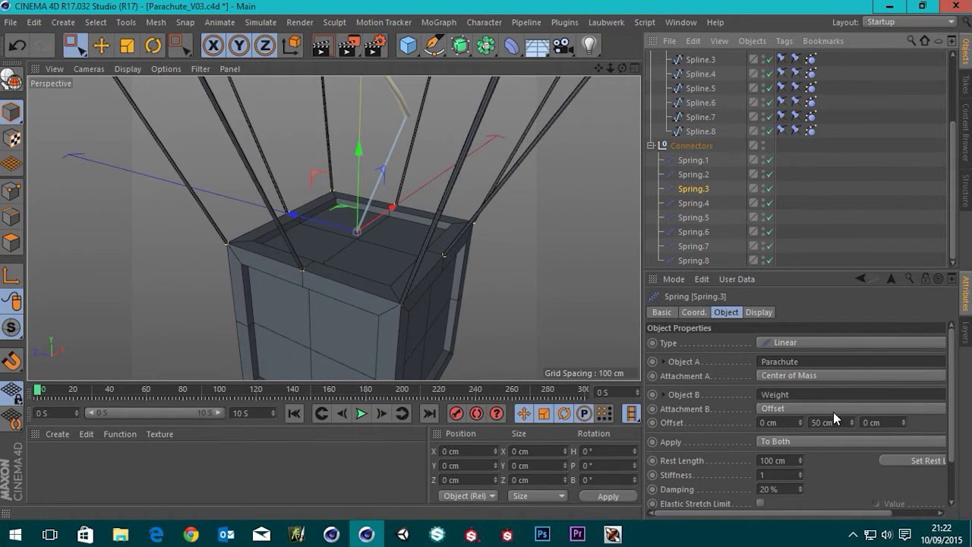
left_click_drag(903, 422, 904, 442)
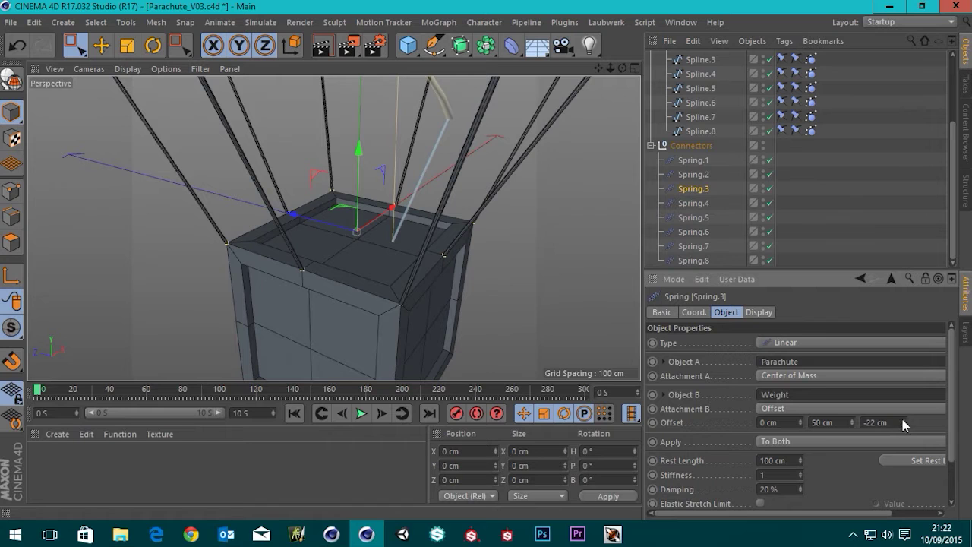
key("ctrl+z")
left_click_drag(801, 425, 801, 453)
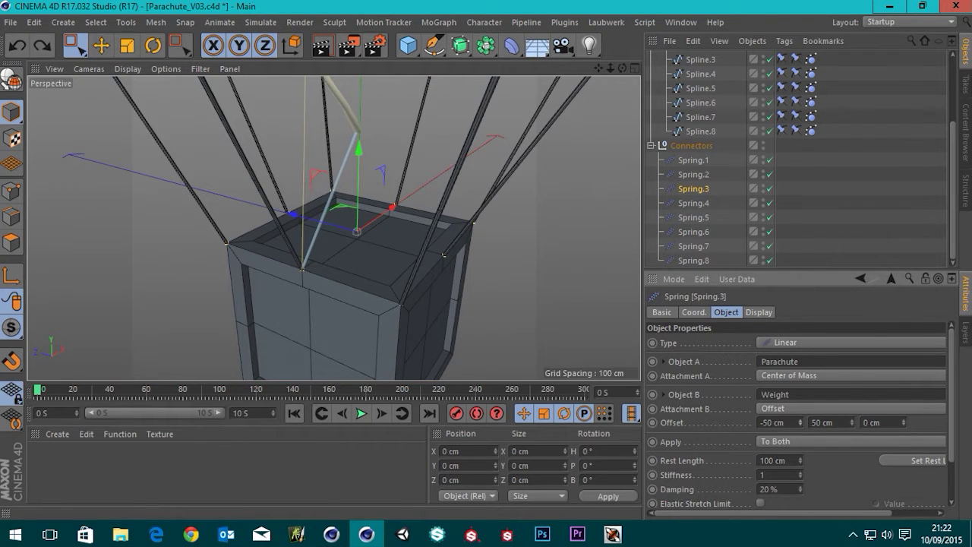
left_click_drag(271, 239, 519, 254, "alt")
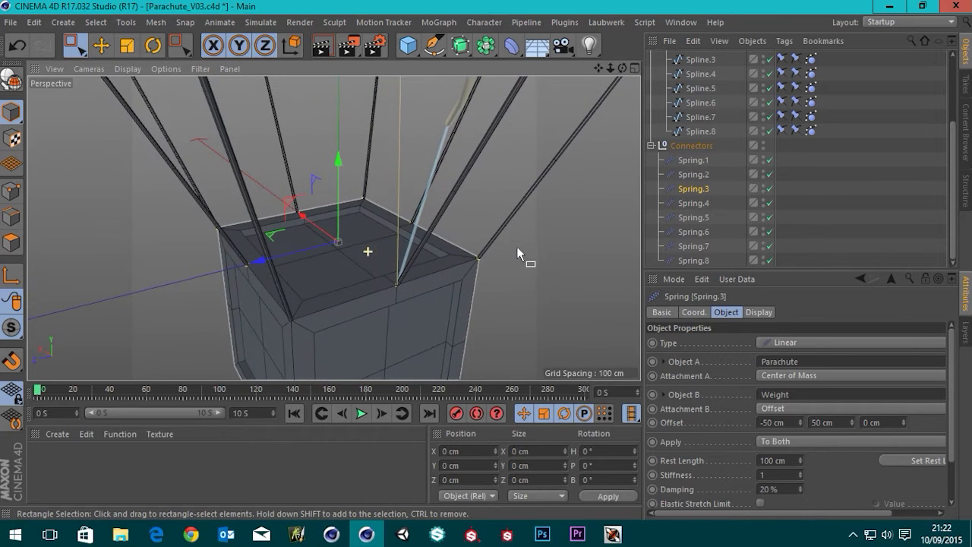
- Set Spring.4's Weight-end offset to -50, 50, 50 cm
left_click(702, 74)
left_click_drag(387, 223, 410, 243, "alt")
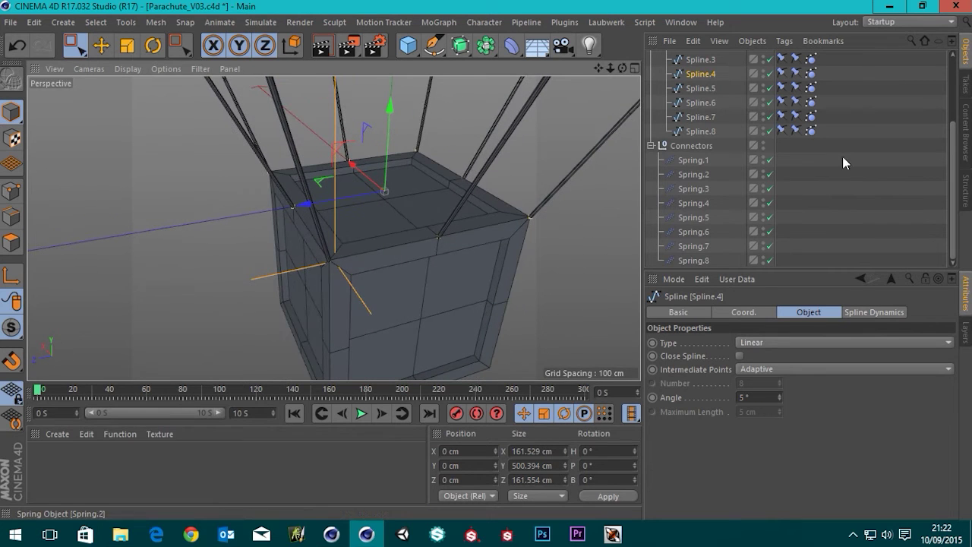
left_click(699, 202)
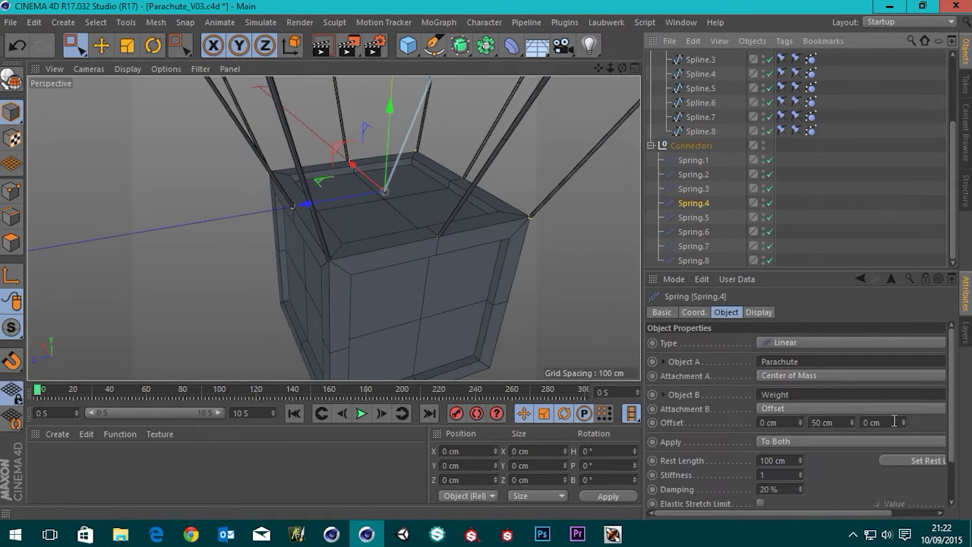
left_click_drag(904, 422, 944, 423)
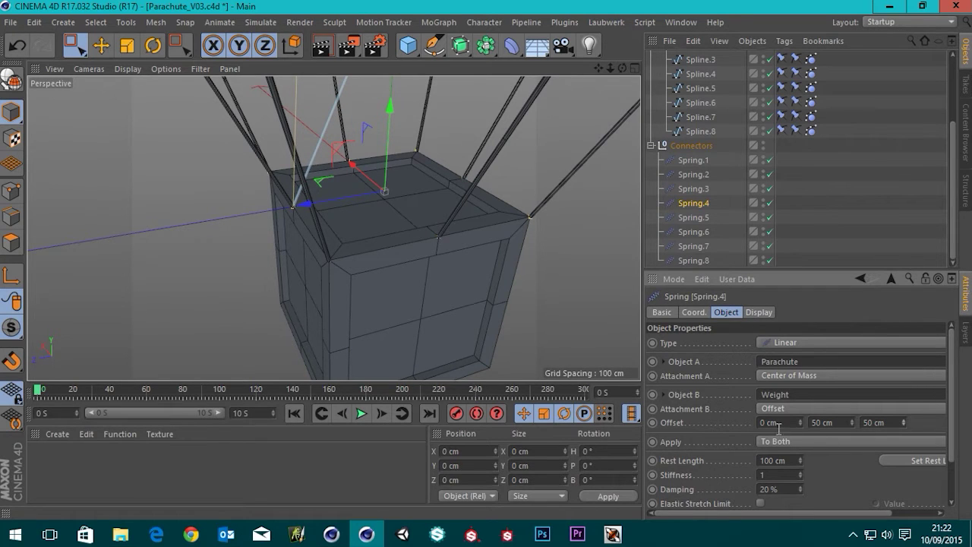
left_click_drag(801, 422, 778, 422)
left_click_drag(363, 241, 505, 239, "alt")
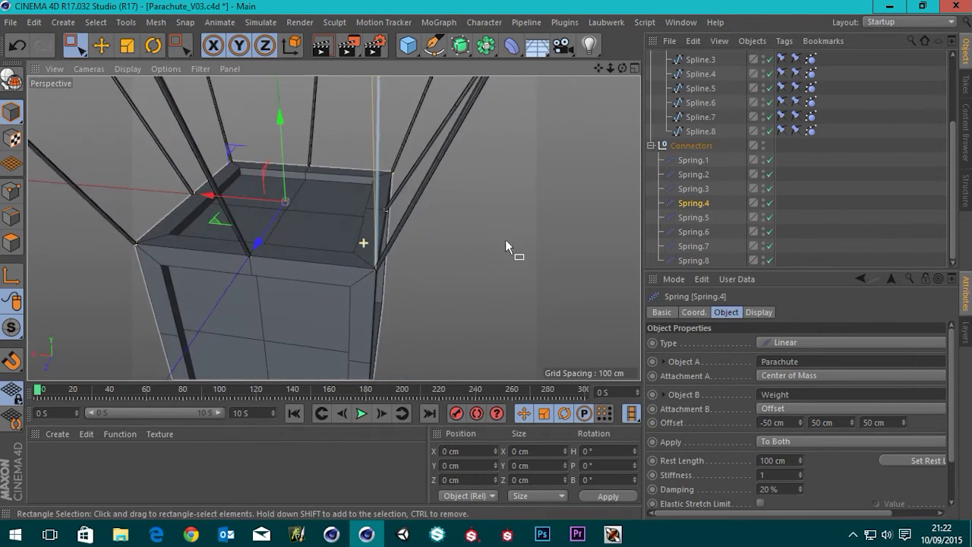
left_click_drag(294, 251, 494, 241, "alt")
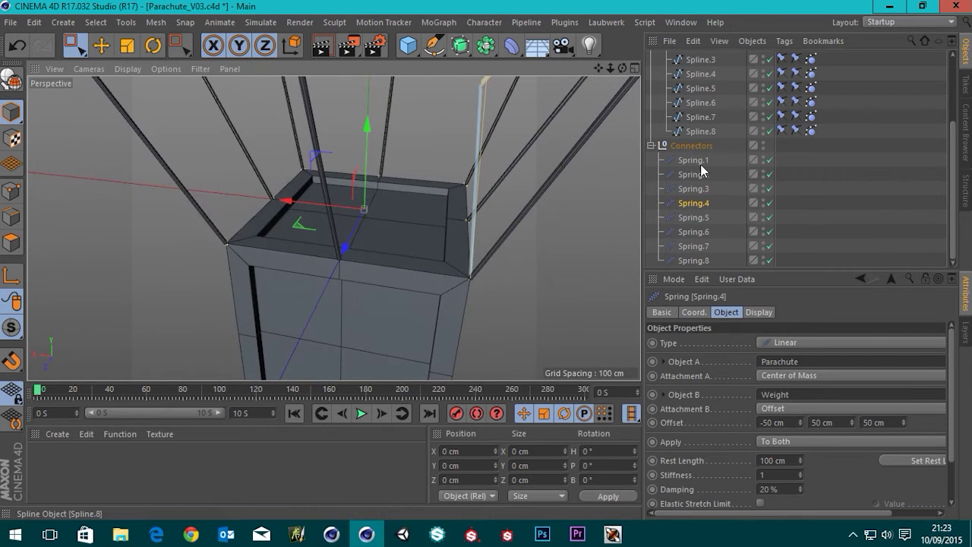
- Set Spring.5's Weight-end offset to 0, 50, 50 cm
left_click(694, 218)
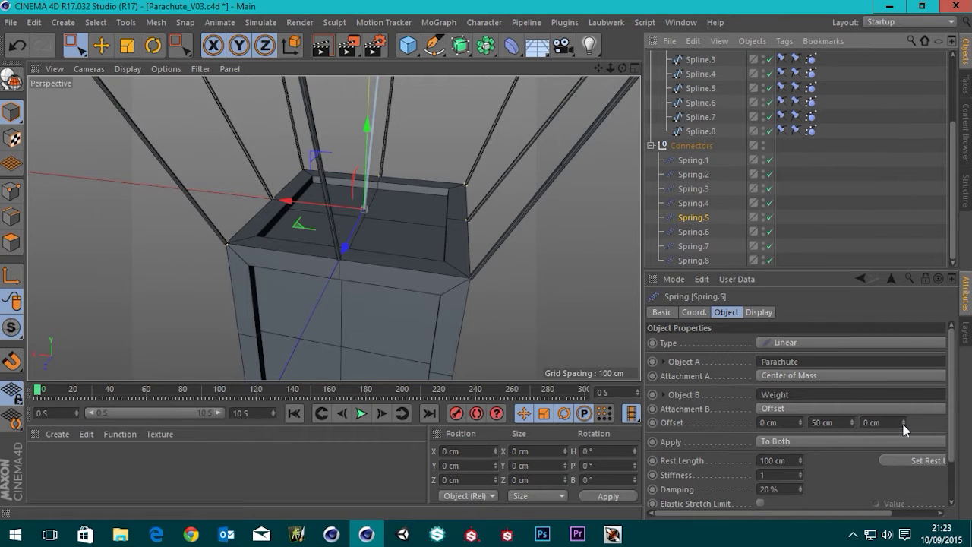
left_click_drag(903, 423, 903, 382)
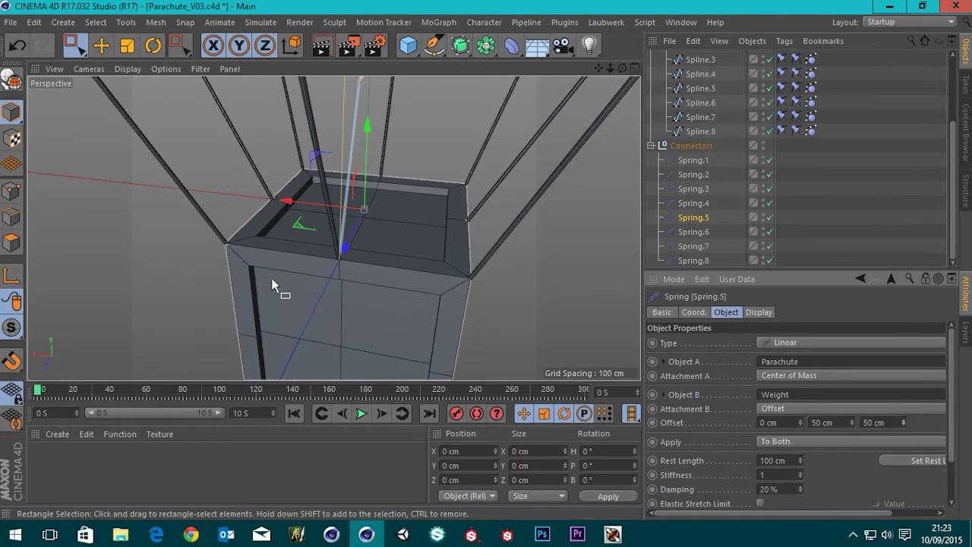
left_click_drag(271, 277, 441, 243, "alt")
- Set Spring.6's Weight-end offset to 50, 50, 50 cm
left_click(694, 232)
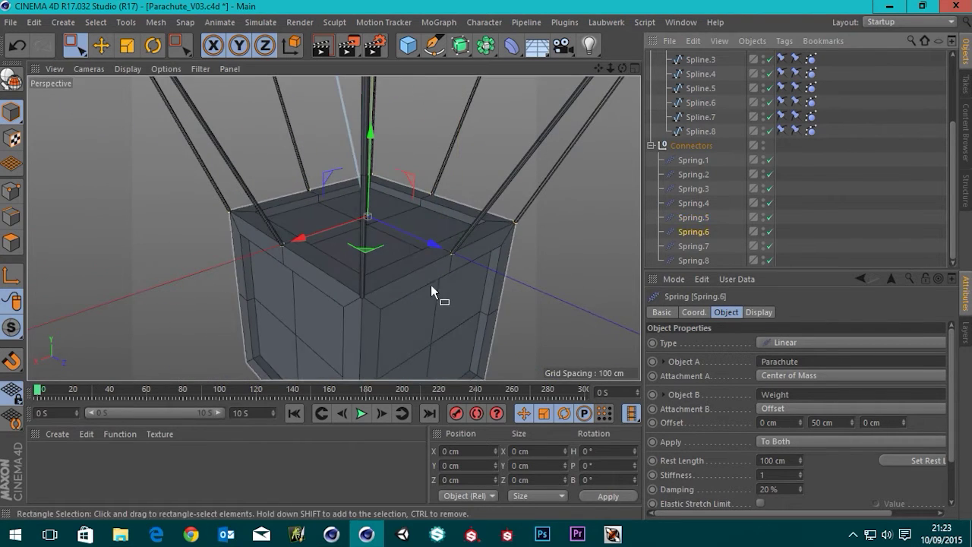
left_click_drag(430, 285, 604, 293, "alt")
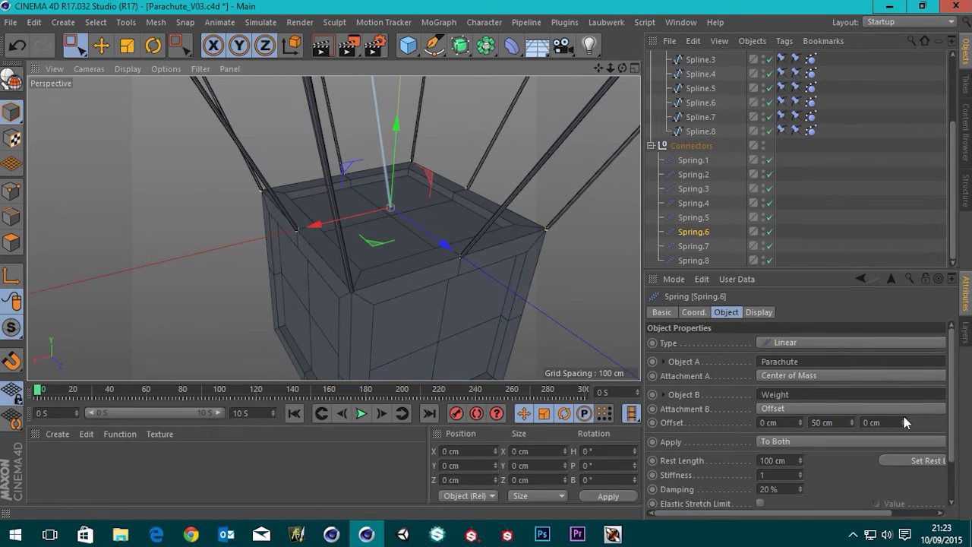
left_click_drag(904, 422, 903, 396)
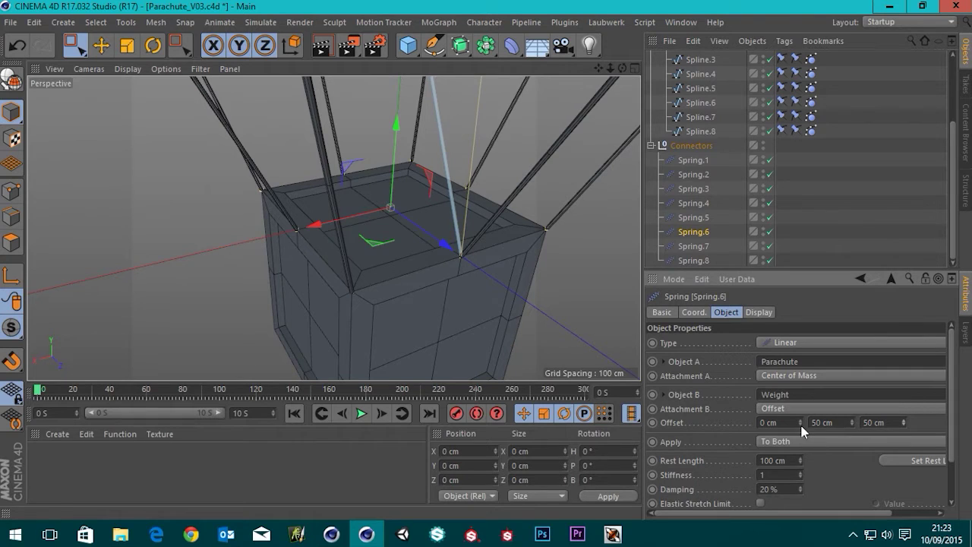
left_click_drag(802, 424, 802, 383)
left_click_drag(803, 429, 803, 427)
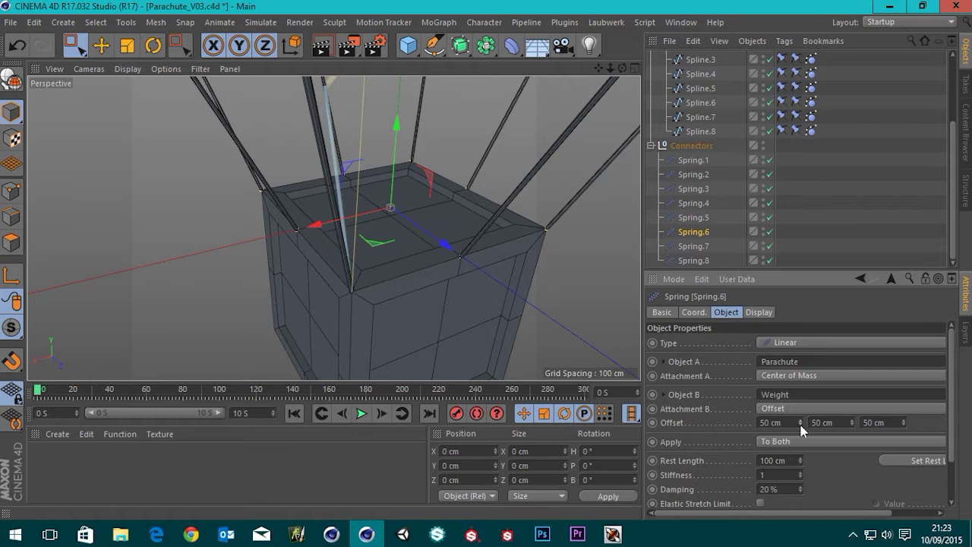
mouse_move(418, 271)
left_mouse_down("alt")
mouse_move(479, 262)
mouse_move(244, 273)
mouse_move(382, 266)
mouse_move(402, 276)
left_mouse_up("alt")
- Set Spring.7's offset to 50, 50, 0 cm by typing 50 for X
left_click(700, 247)
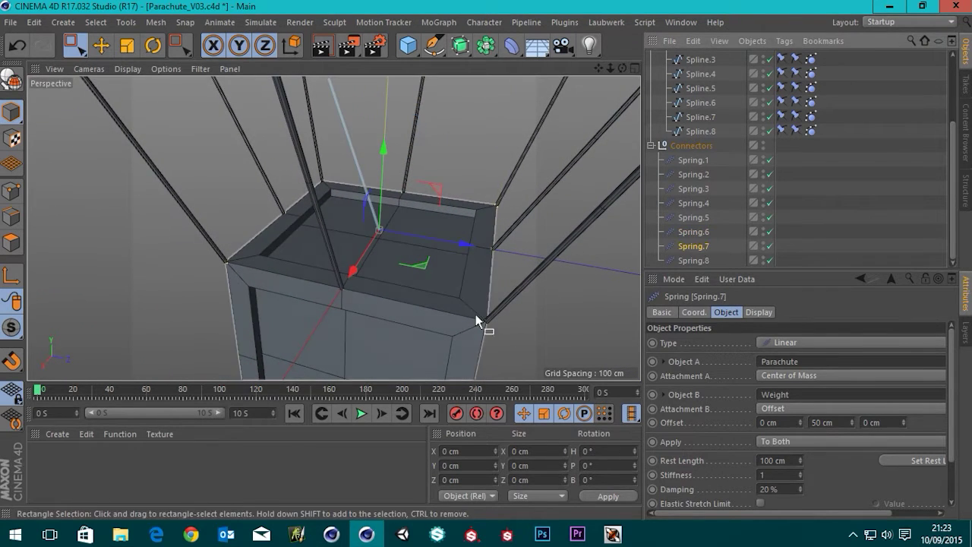
left_click_drag(904, 424, 904, 421)
key("ctrl+z")
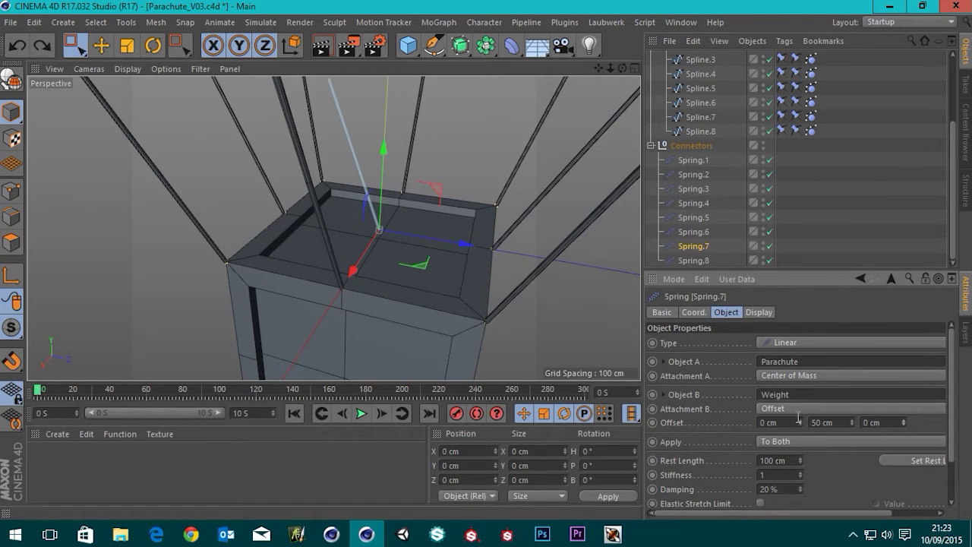
left_click_drag(803, 423, 803, 411)
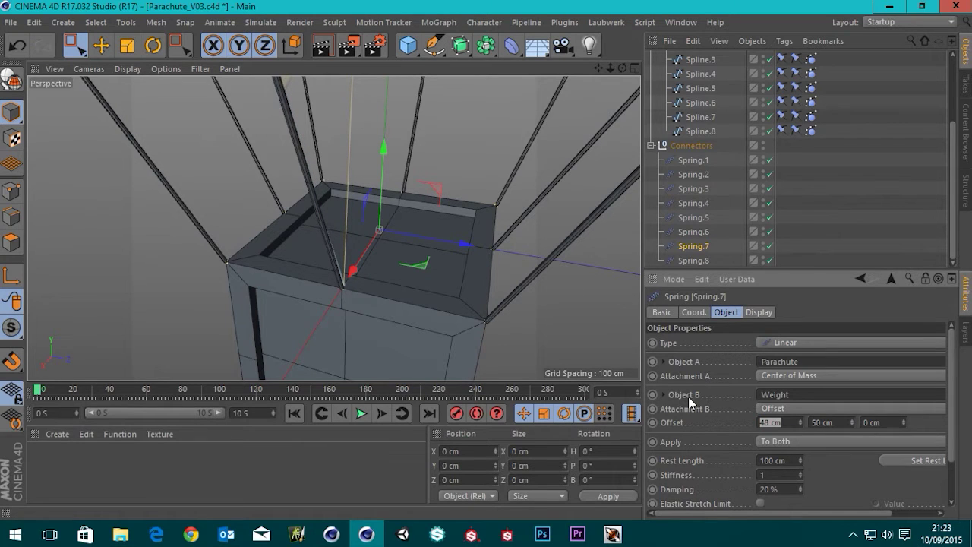
type("50")
key("Return")
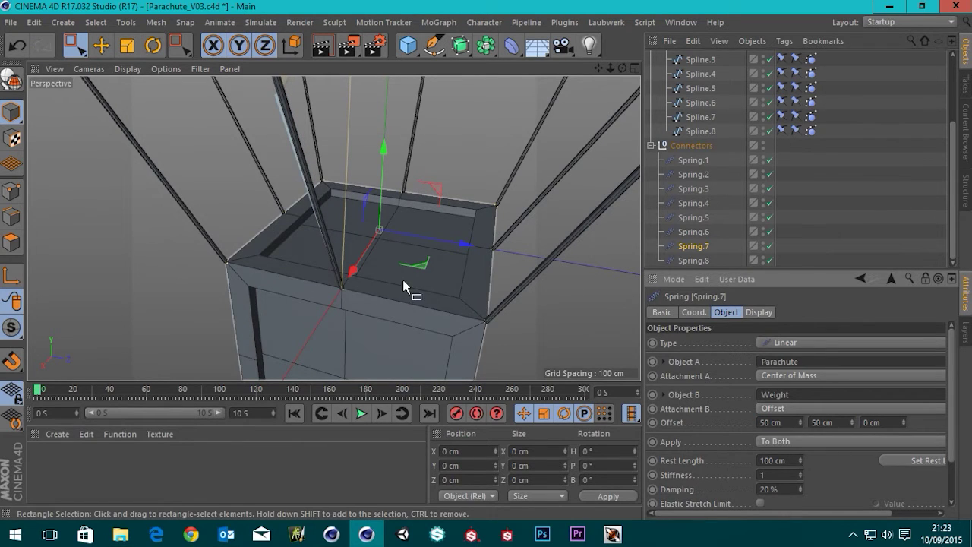
left_click_drag(382, 281, 521, 274, "alt")
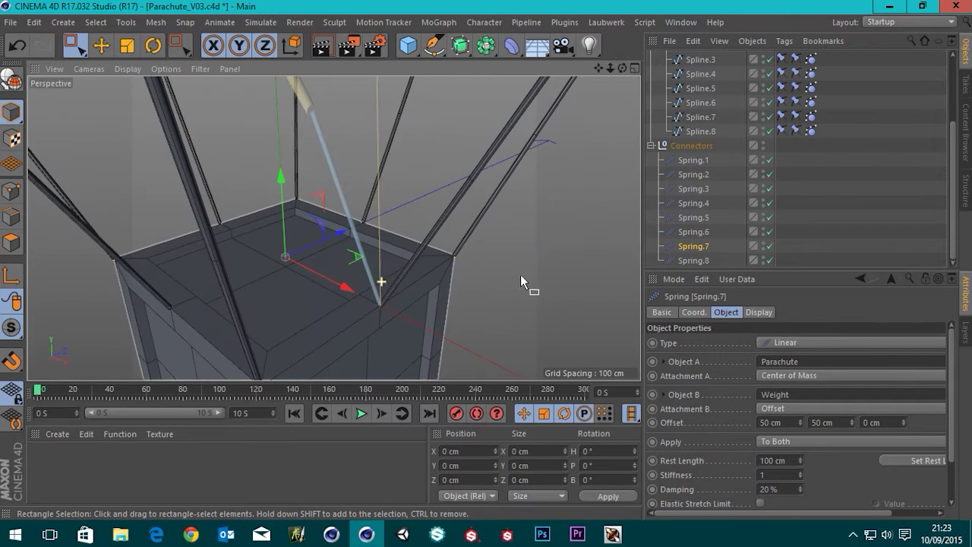
left_click_drag(259, 331, 364, 262, "alt")
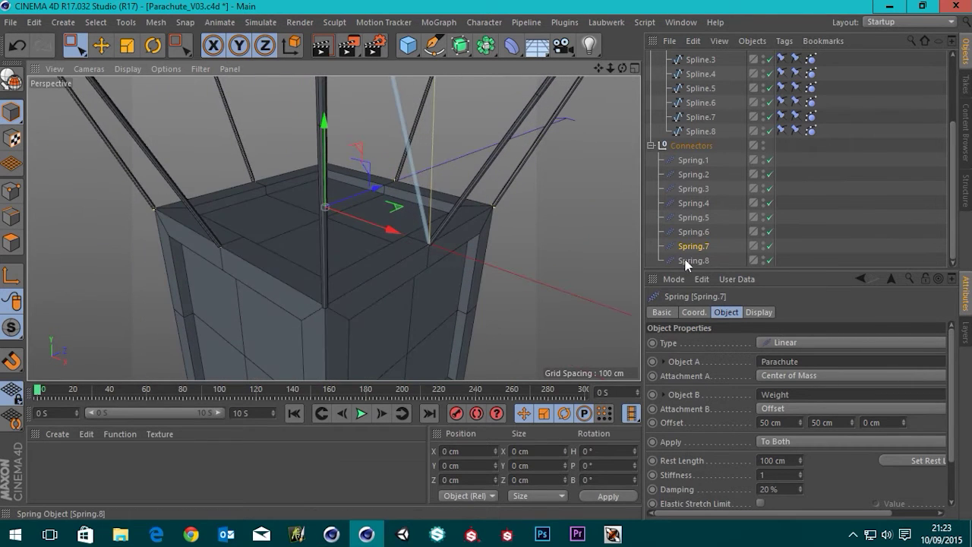
- Set Spring.8's Weight-end offset to 50, 50, -50 cm
left_click(693, 261)
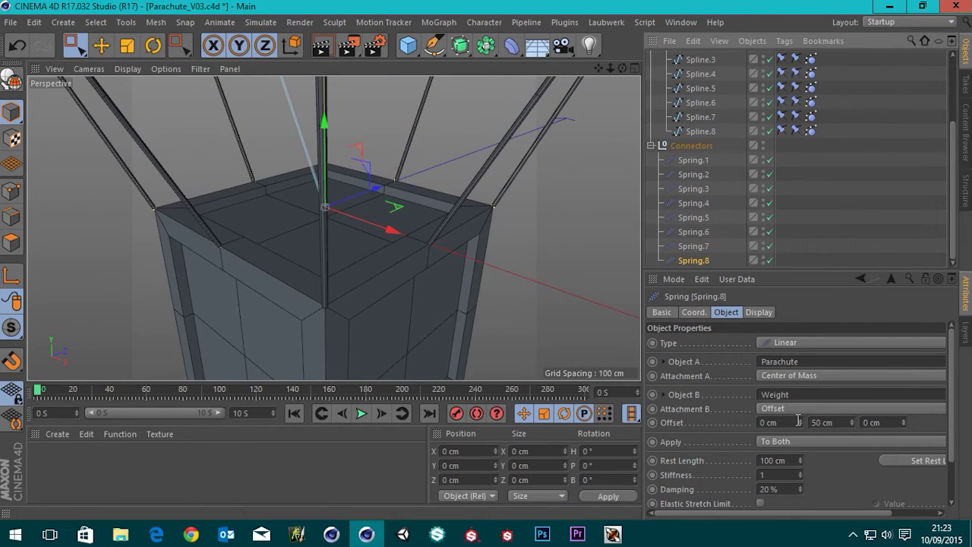
left_click_drag(799, 419, 842, 420)
left_click_drag(902, 422, 863, 423)
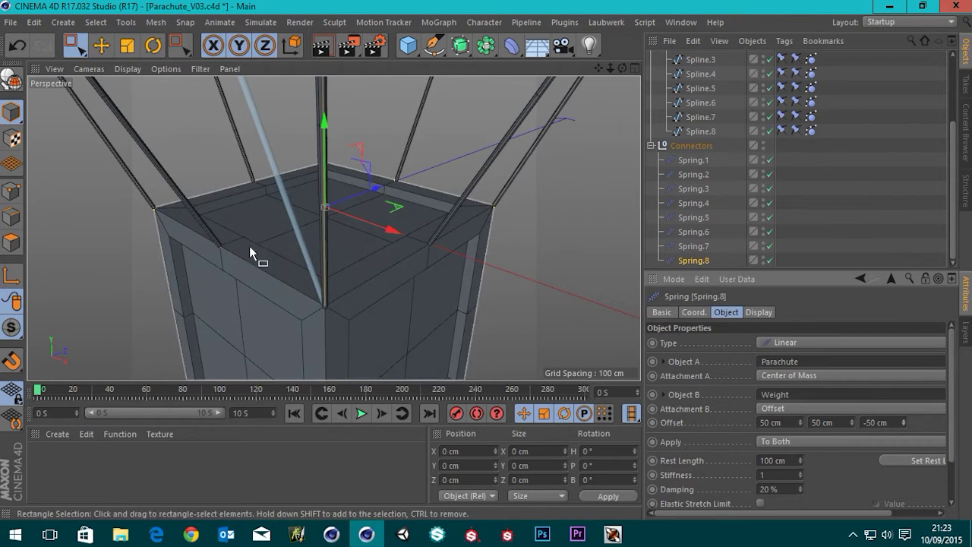
scroll(370, 248, "down", 10)
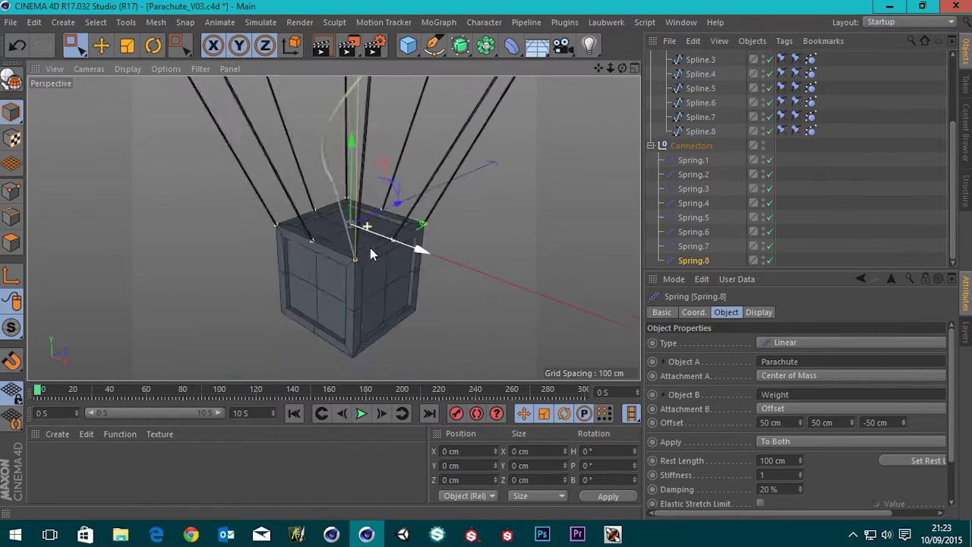
left_click(694, 162)
left_click(696, 261, "shift")
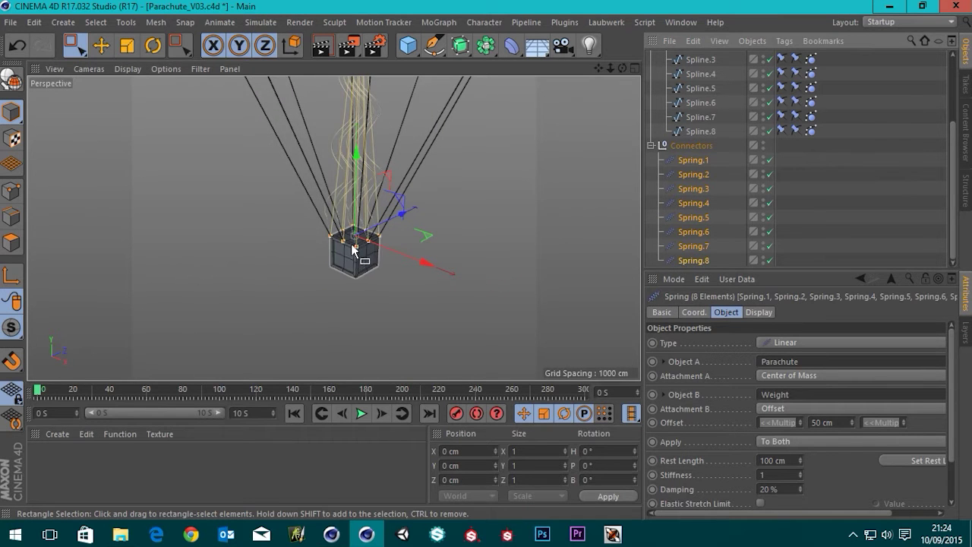
scroll(368, 247, "up", 10)
left_click_drag(391, 246, 374, 273, "alt")
scroll(374, 273, "down", 5)
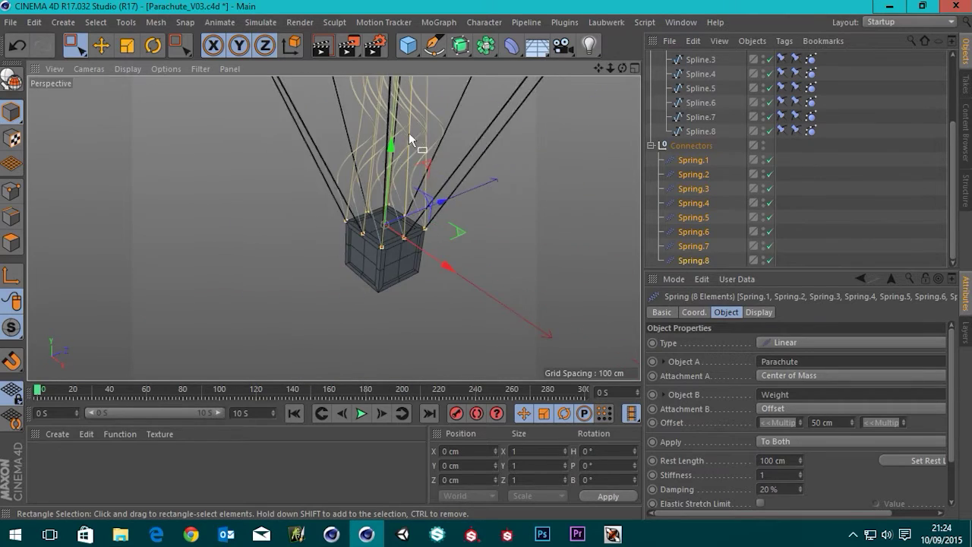
left_click_drag(413, 141, 495, 236, "alt")
scroll(382, 166, "down", 3)
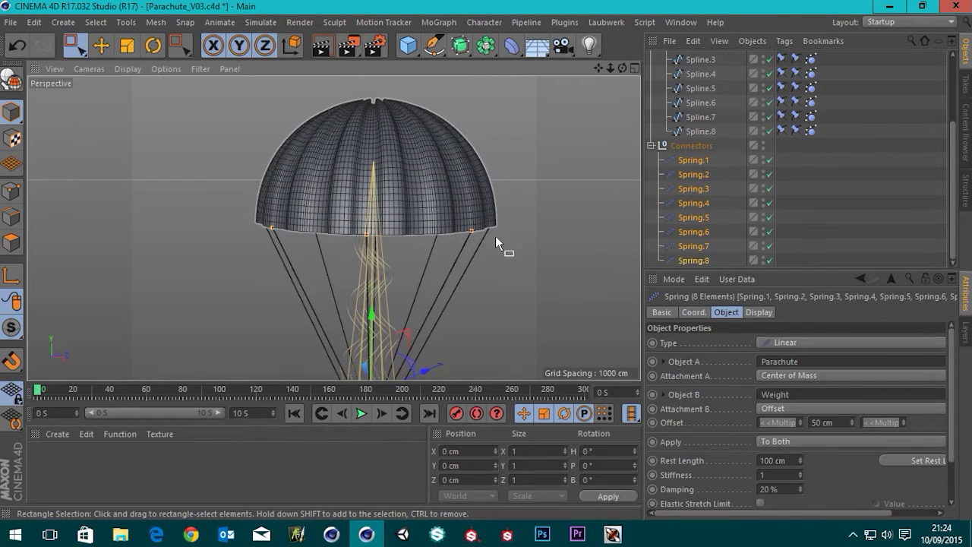
left_click(851, 237)
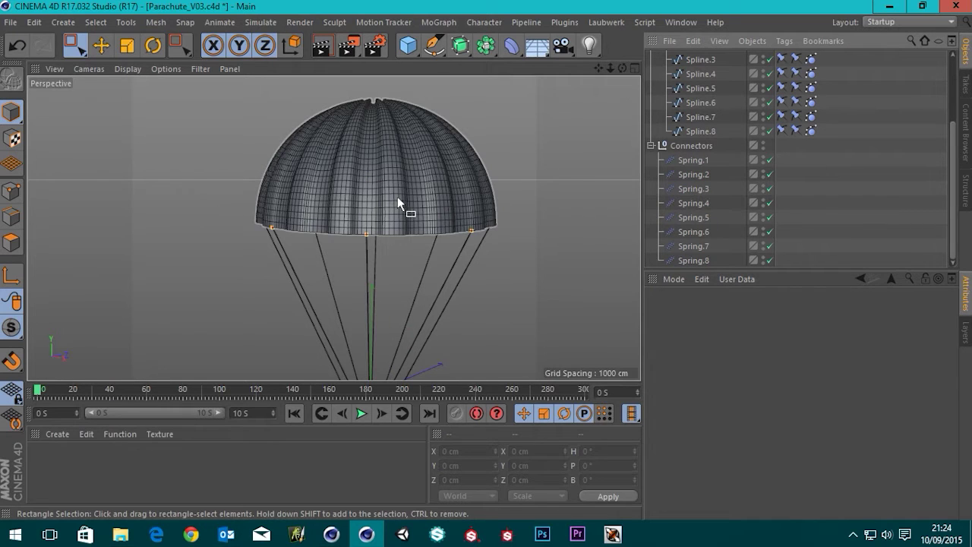
scroll(869, 215, "up", 3)
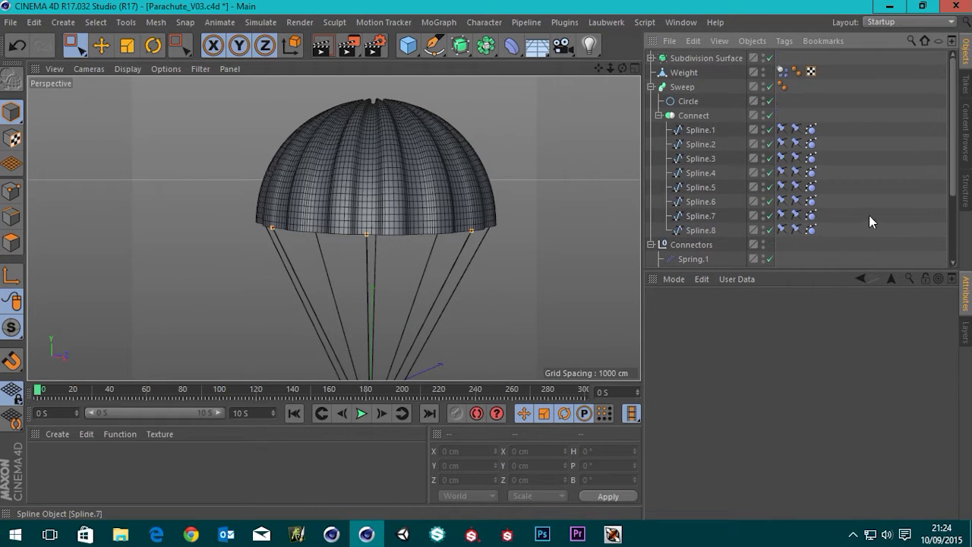
- Look at the canopy from below, toggling Subdivision Surface off and on to compare the mesh
left_click(685, 74)
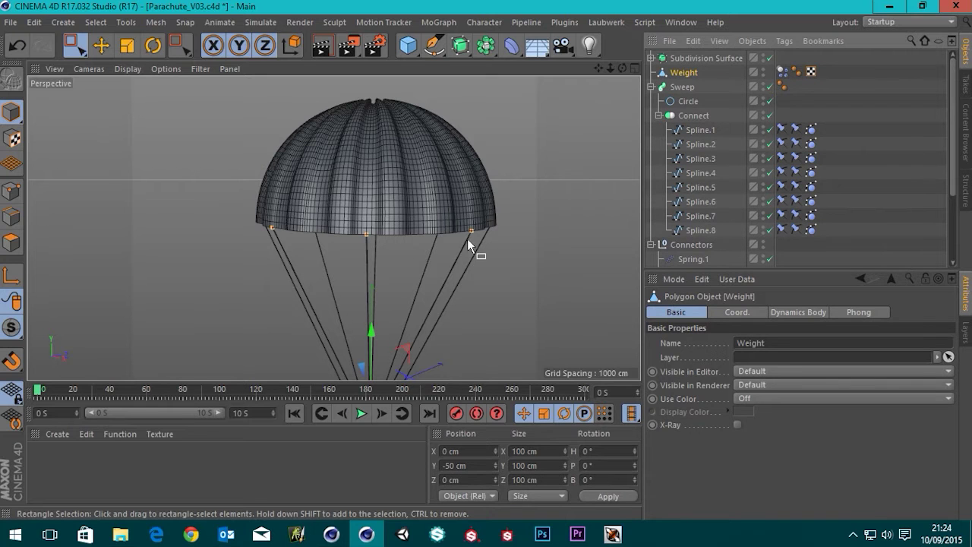
left_click_drag(403, 225, 382, 236, "alt")
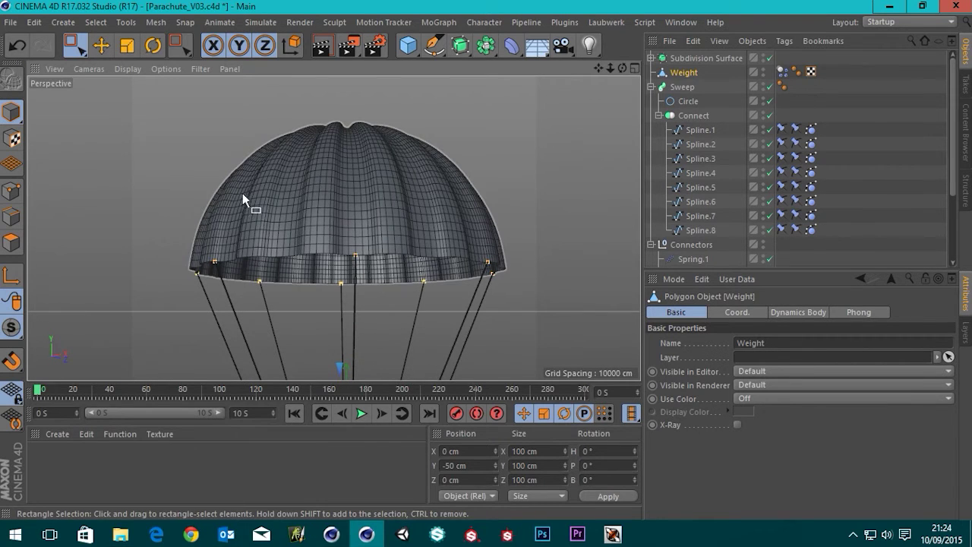
left_click(767, 58)
left_click(767, 58)
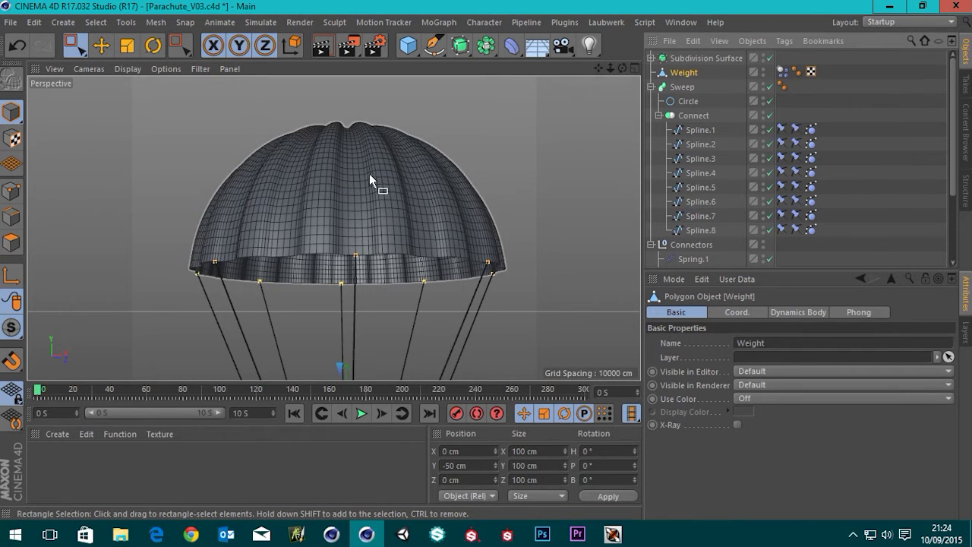
scroll(392, 247, "up", 5)
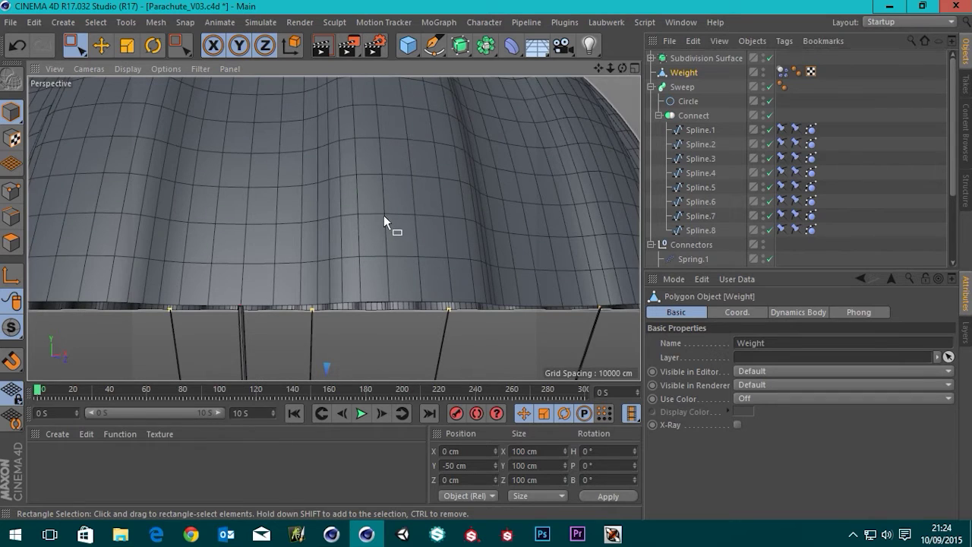
left_click(769, 58)
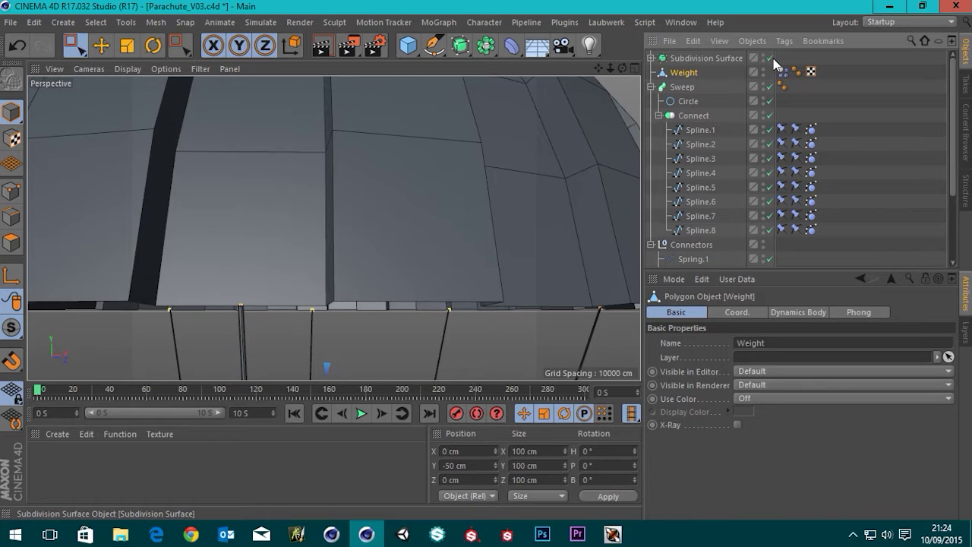
left_click(770, 58)
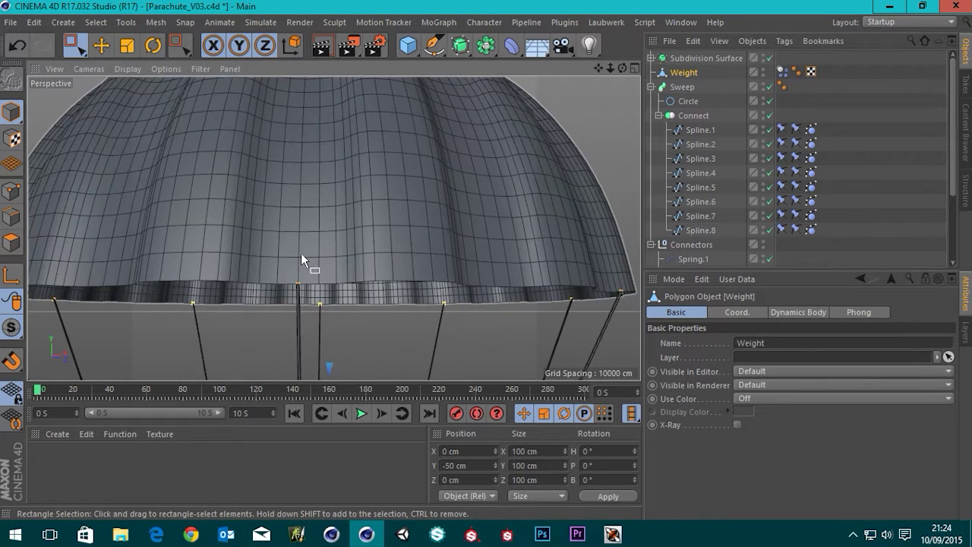
- Orbit under the canopy and leave Subdivision Surface disabled
left_click_drag(301, 253, 359, 208, "alt")
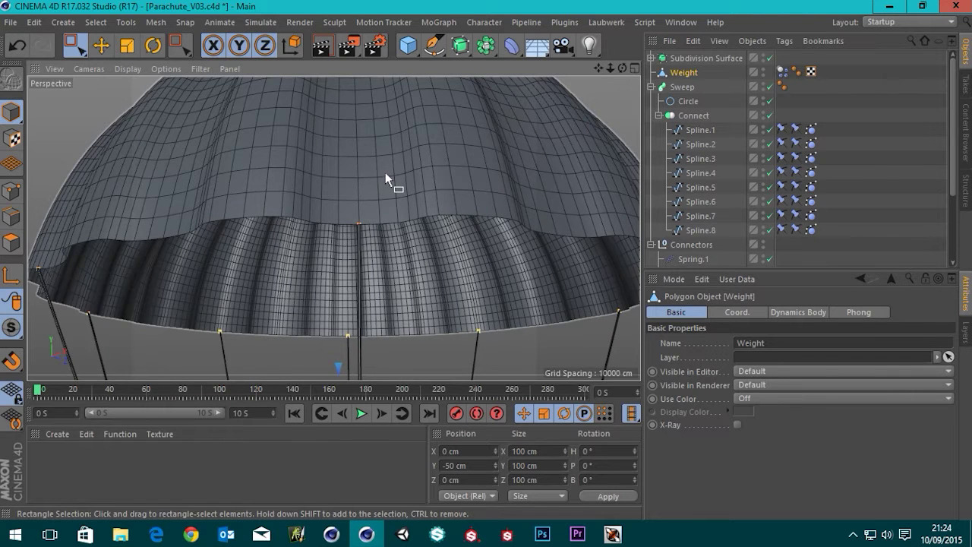
left_click_drag(385, 175, 386, 206, "alt")
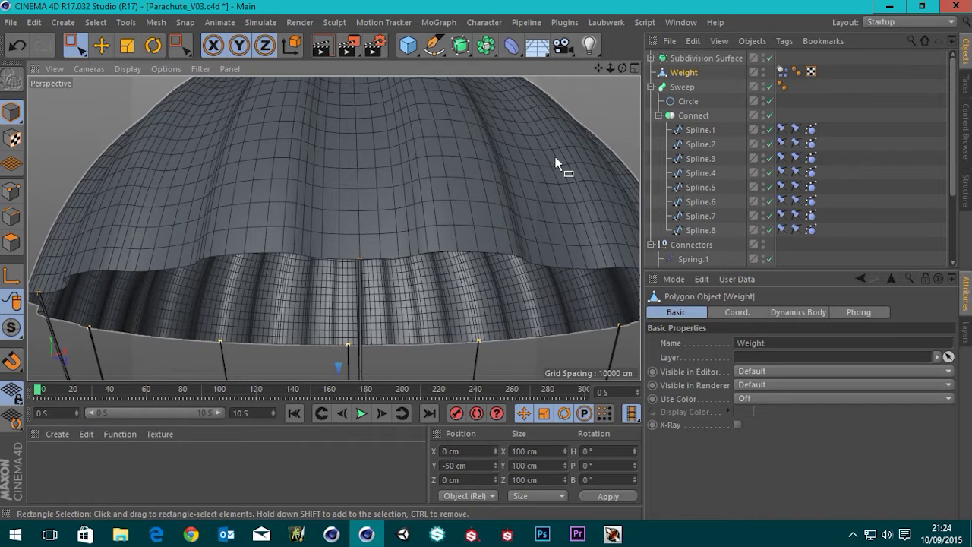
left_click(770, 58)
- Inspect the low-poly canopy rim with its eight lines, then expand Subdivision Surface to show Parachute
left_click_drag(370, 243, 385, 302, "alt")
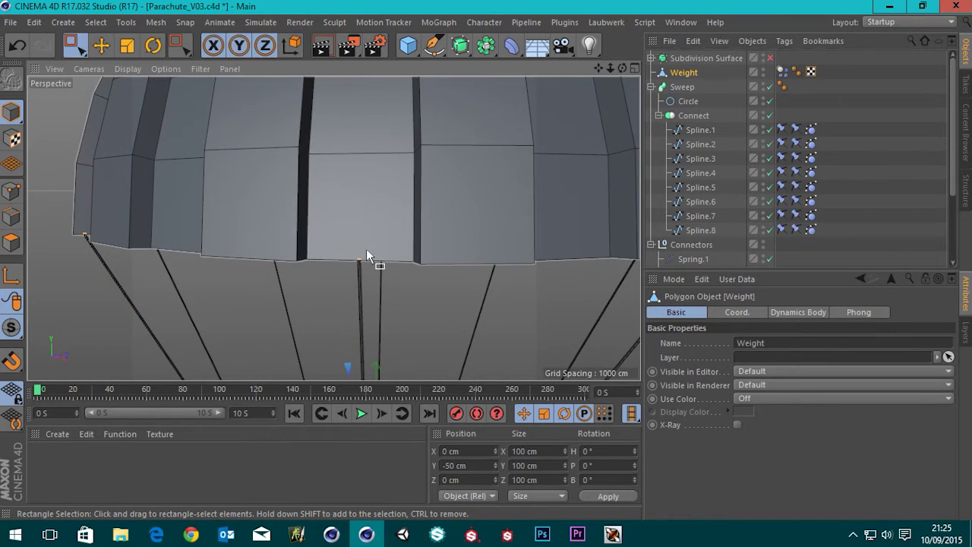
left_click_drag(366, 248, 388, 243, "alt")
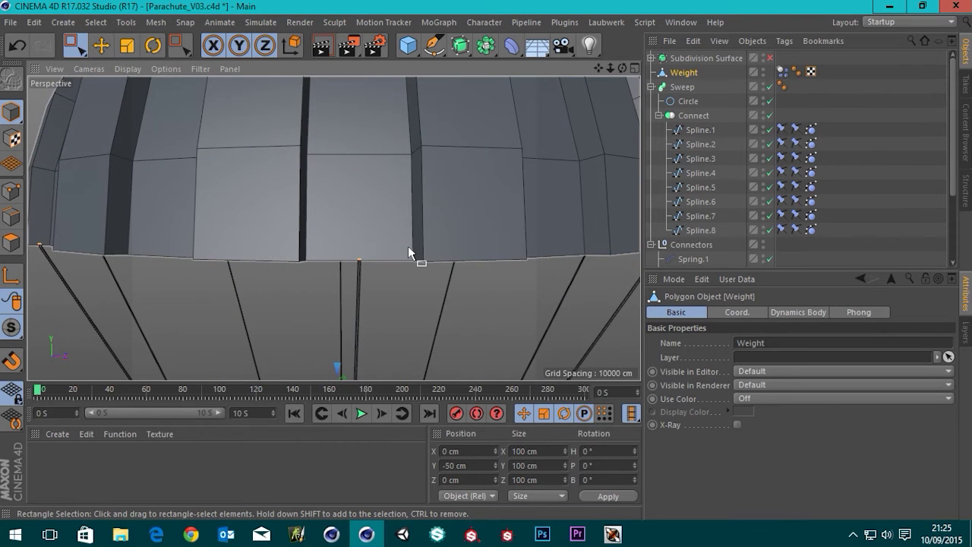
scroll(407, 229, "down", 6)
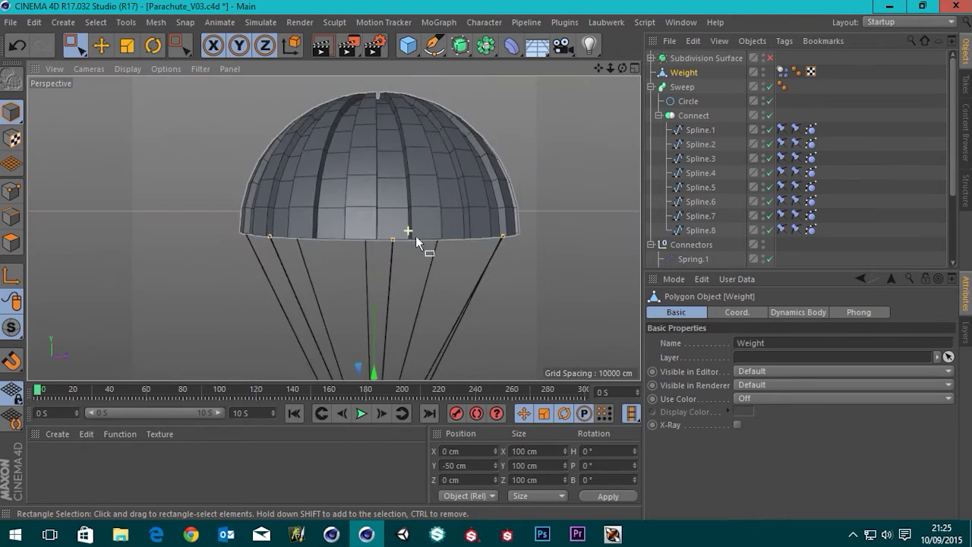
middle_click_drag(418, 271, 428, 168, "alt")
left_click_drag(428, 168, 529, 195, "alt")
left_click(558, 245)
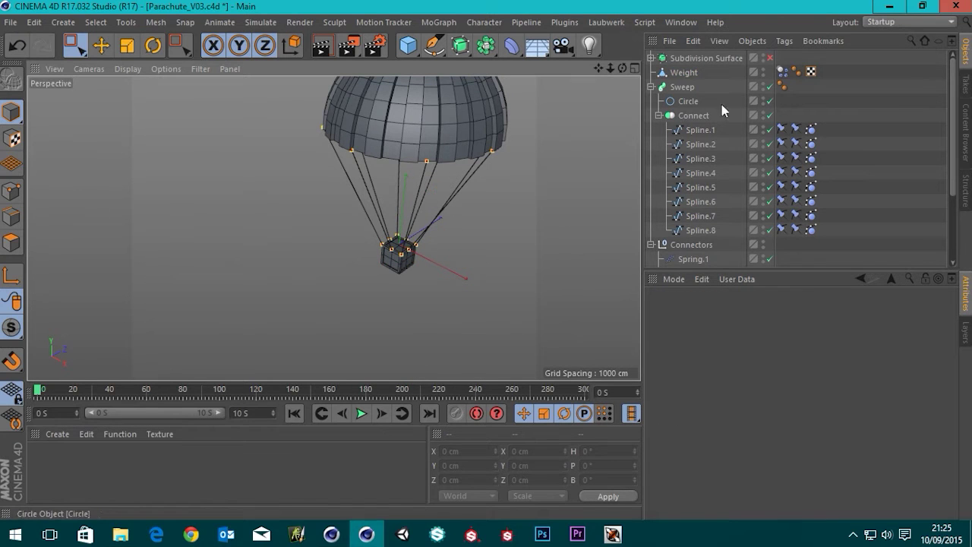
left_click(700, 131)
scroll(434, 84, "up", 5)
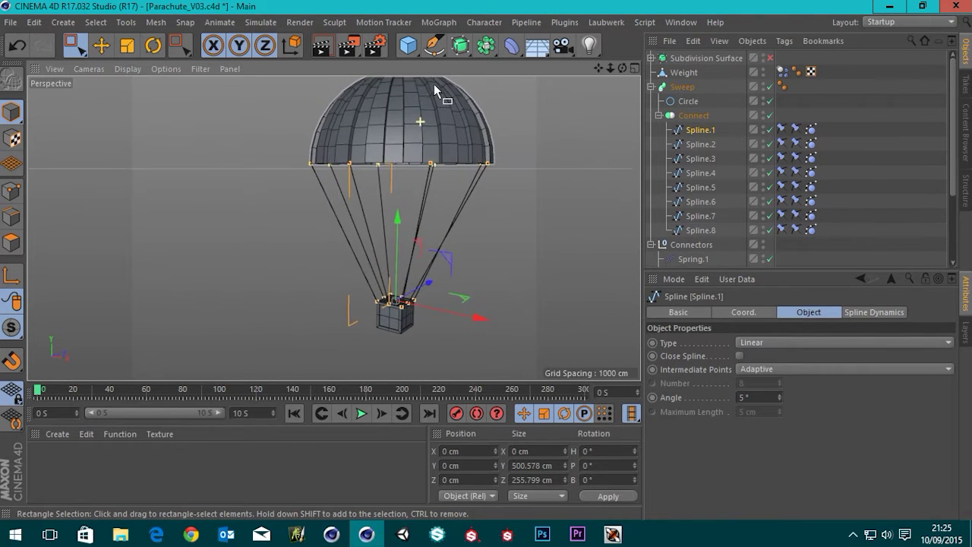
scroll(355, 144, "up", 4)
left_click_drag(375, 120, 349, 168, "alt")
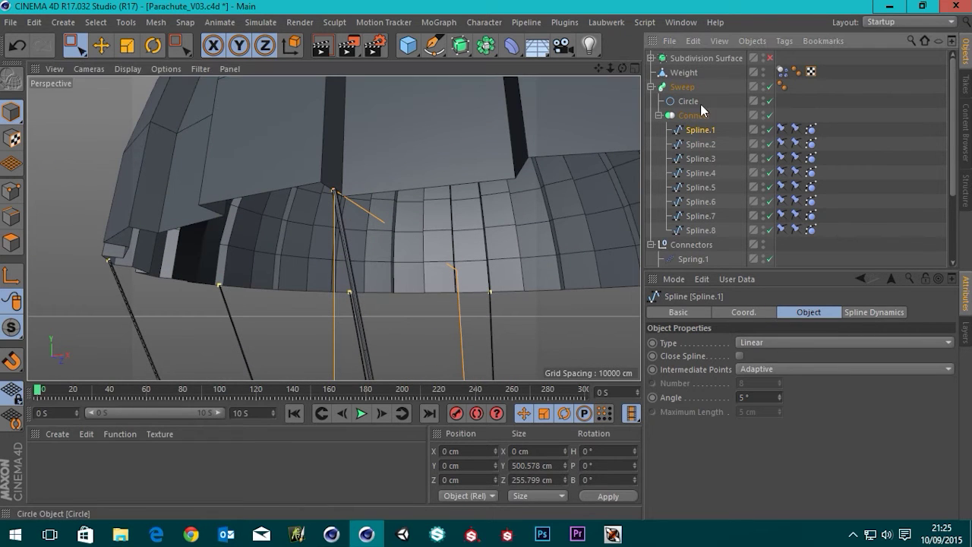
left_click(651, 58)
- Edit Parachute in Points mode, close in on a line-attachment corner, and choose brush selection
left_click(687, 72)
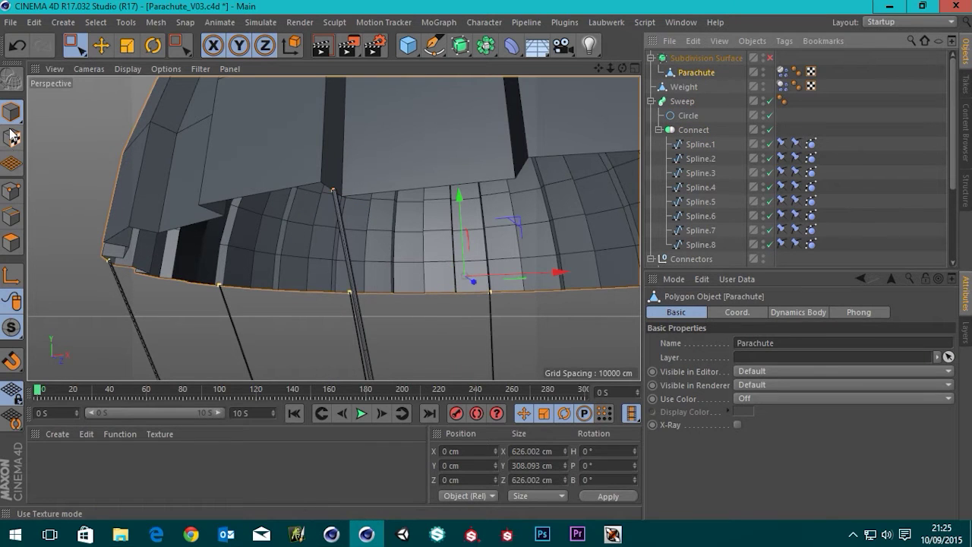
left_click(11, 189)
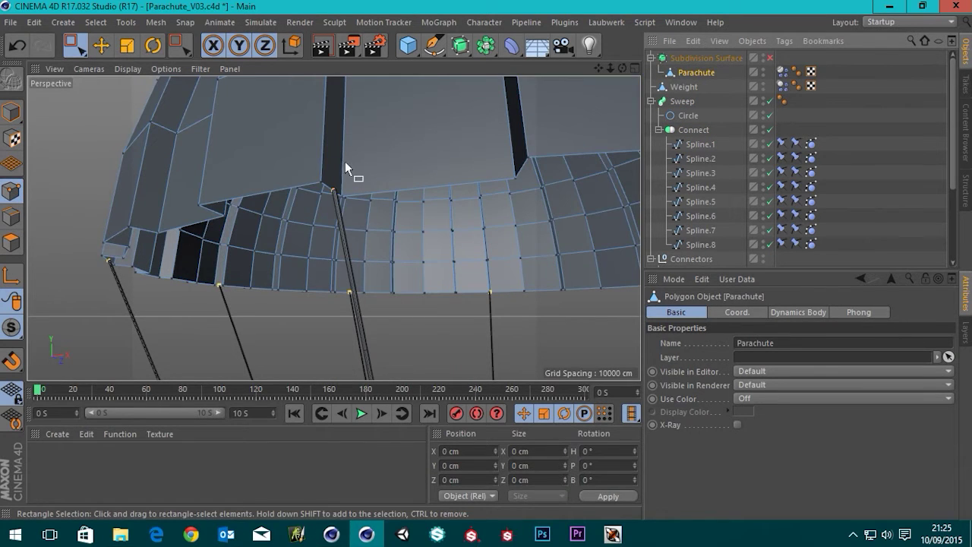
left_click_drag(344, 161, 306, 277, "alt")
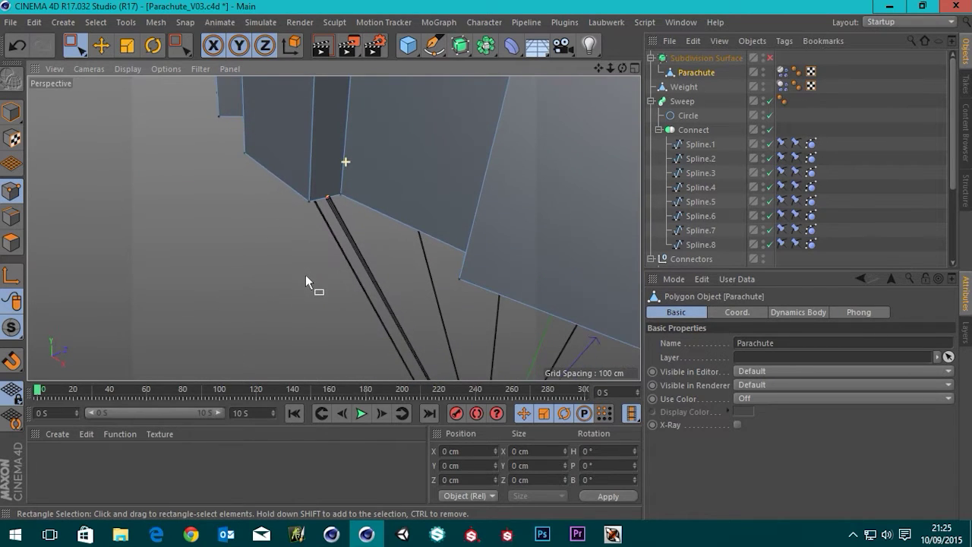
left_click_drag(74, 45, 139, 66)
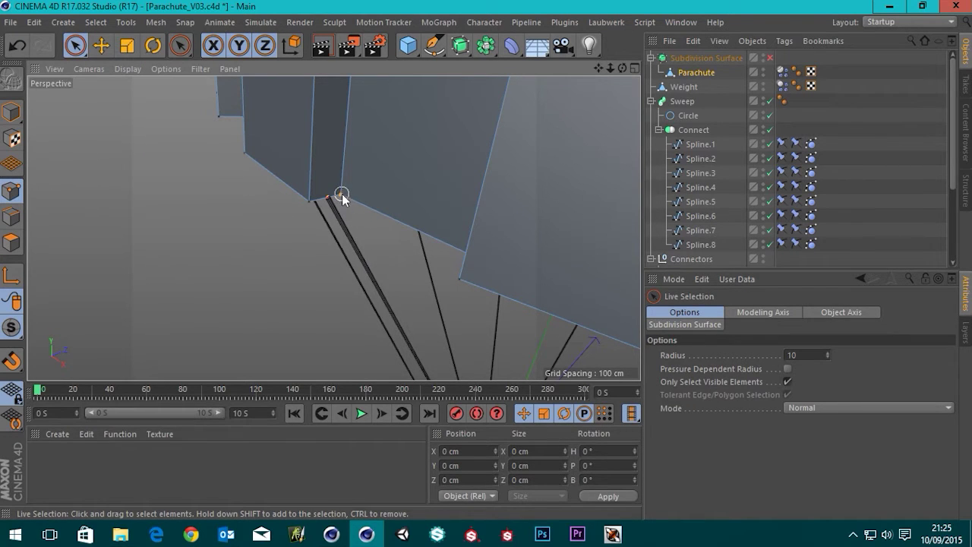
- Pick the canopy rim corner point where a line attaches and save it with Set Selection
left_click(383, 201)
mouse_move(382, 199)
right_mouse_down("alt")
mouse_move(347, 85)
mouse_move(331, 94)
mouse_move(380, 134)
mouse_move(386, 211)
mouse_move(369, 212)
right_mouse_up("alt")
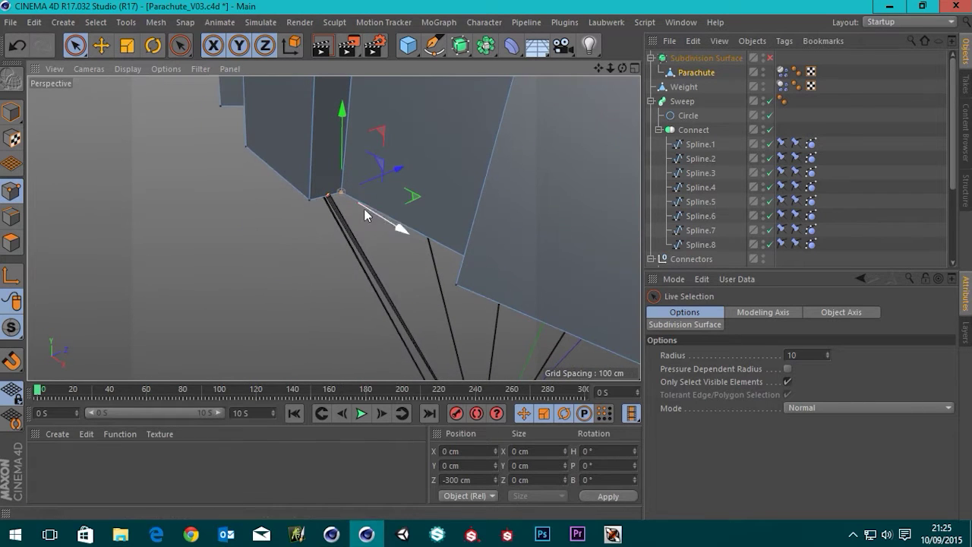
left_click_drag(385, 233, 393, 254, "alt")
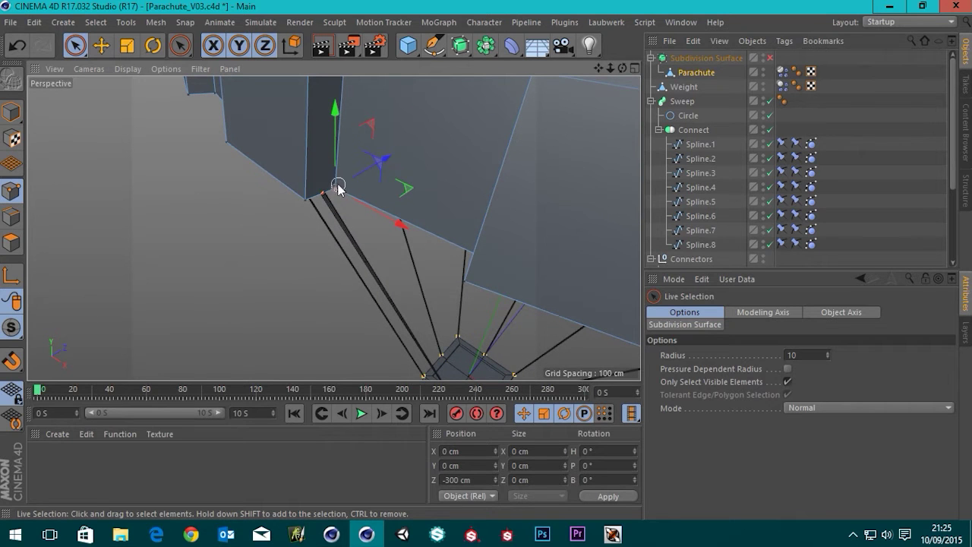
left_click(96, 22)
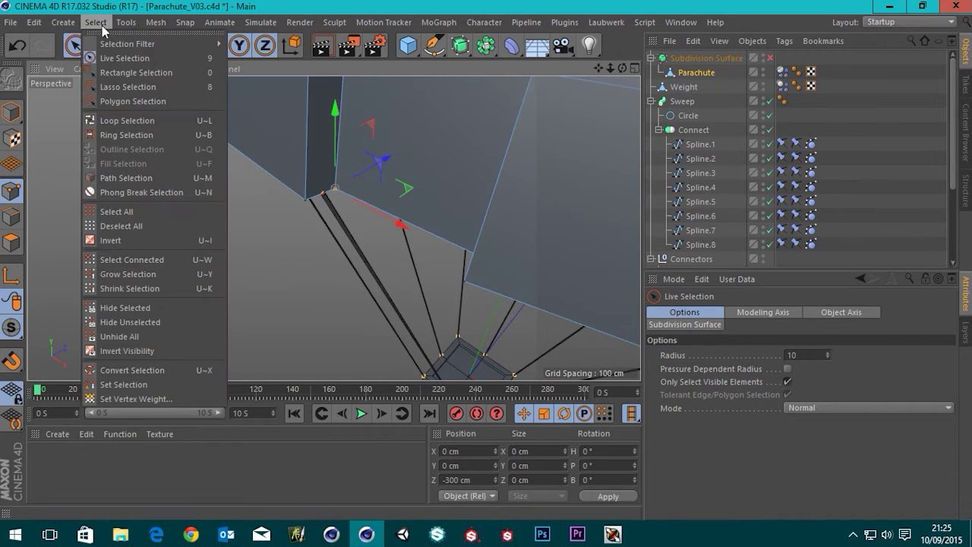
left_click(123, 384)
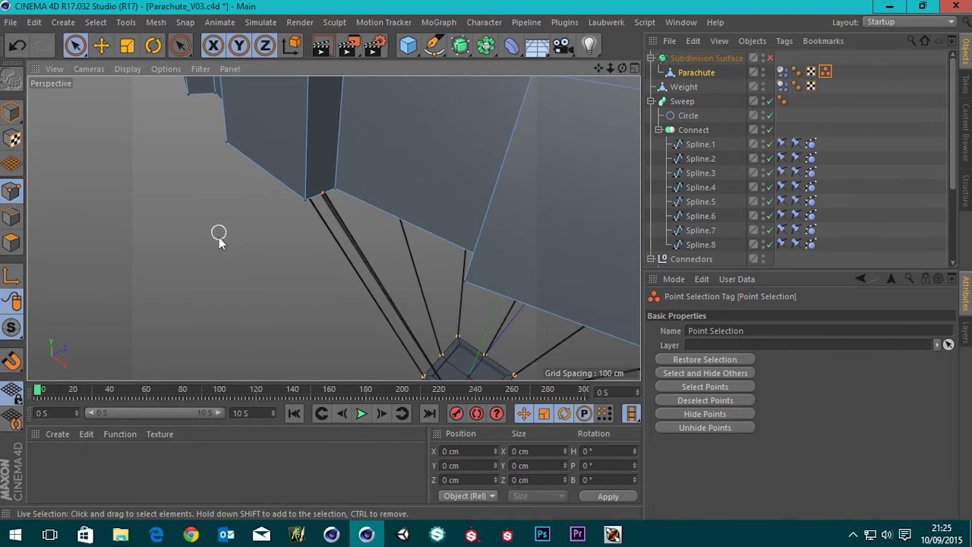
- Restore the saved points to verify the tag, edit its name to Point Selection 1, then pick the neighbouring corner
left_click_drag(217, 233, 187, 220, "alt")
scroll(187, 220, "down", 3)
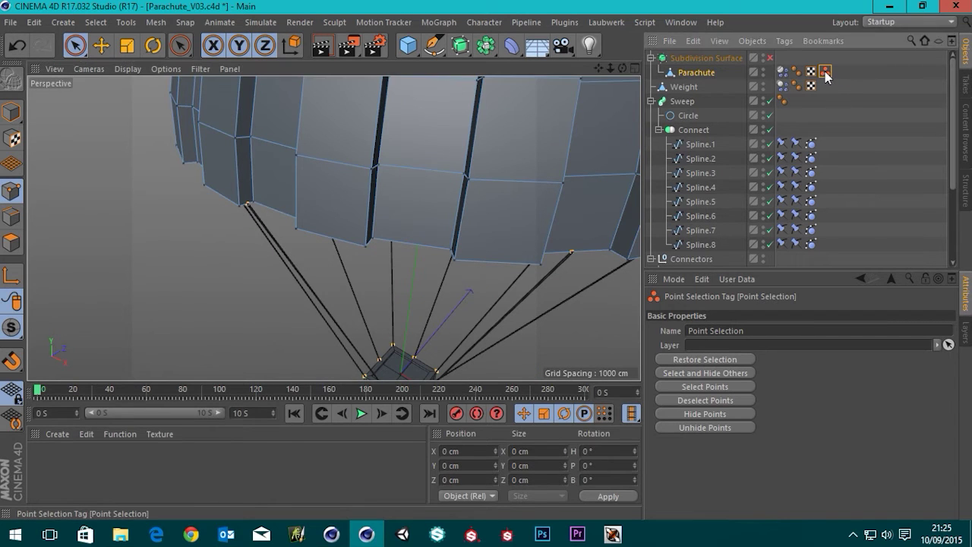
left_click(704, 359)
scroll(233, 211, "up", 5)
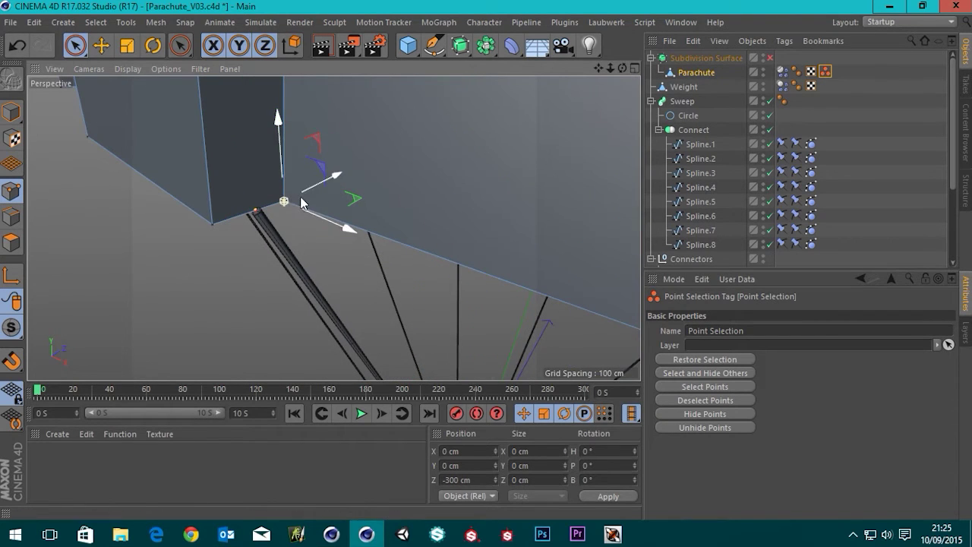
left_click(763, 331)
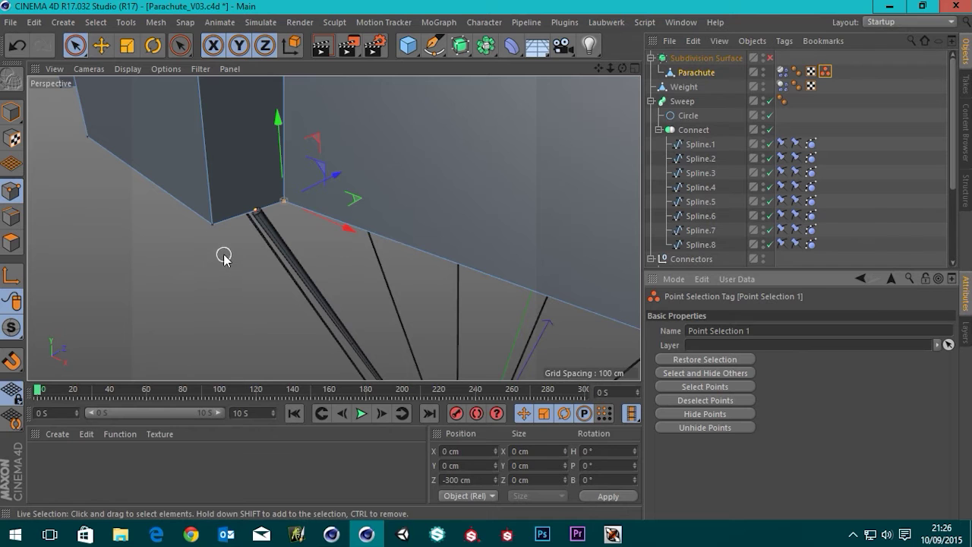
left_click(213, 231)
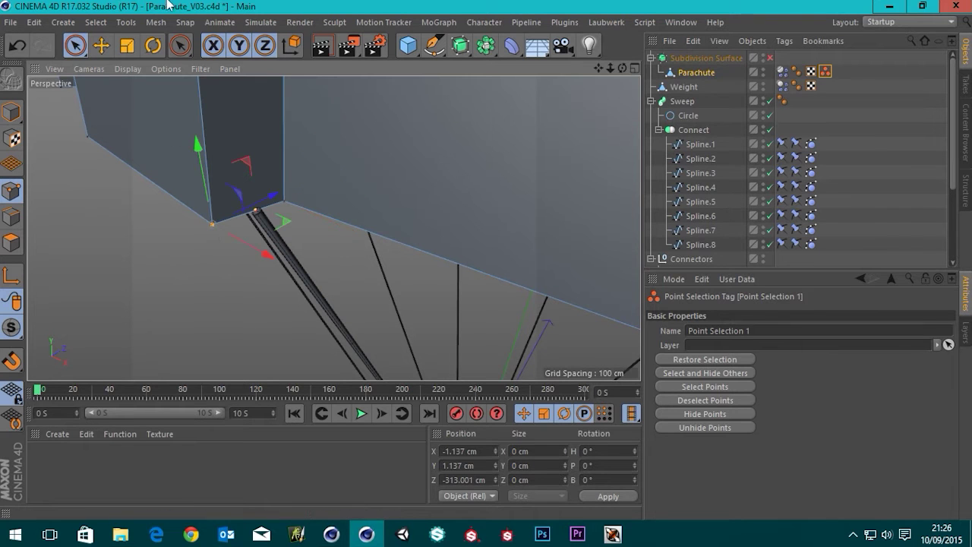
left_click(96, 22)
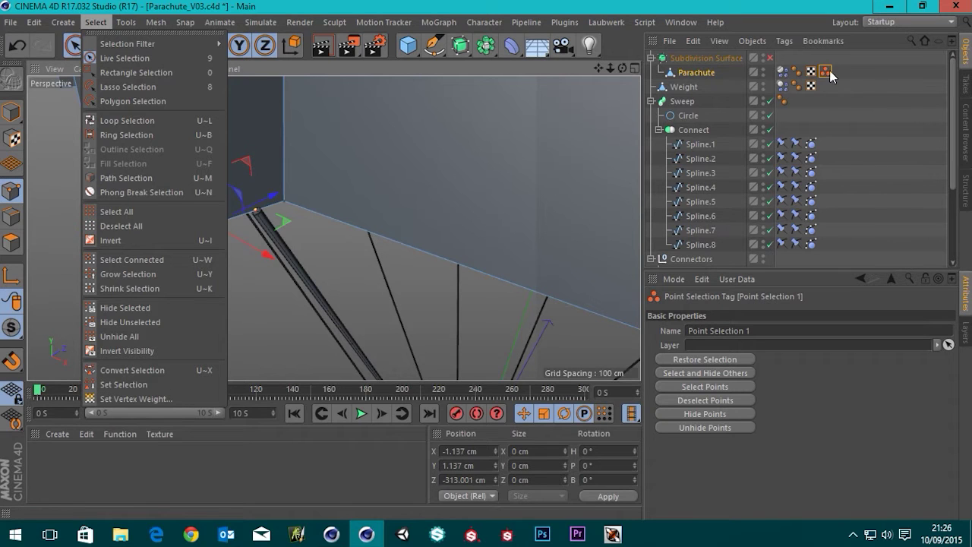
left_click(729, 4)
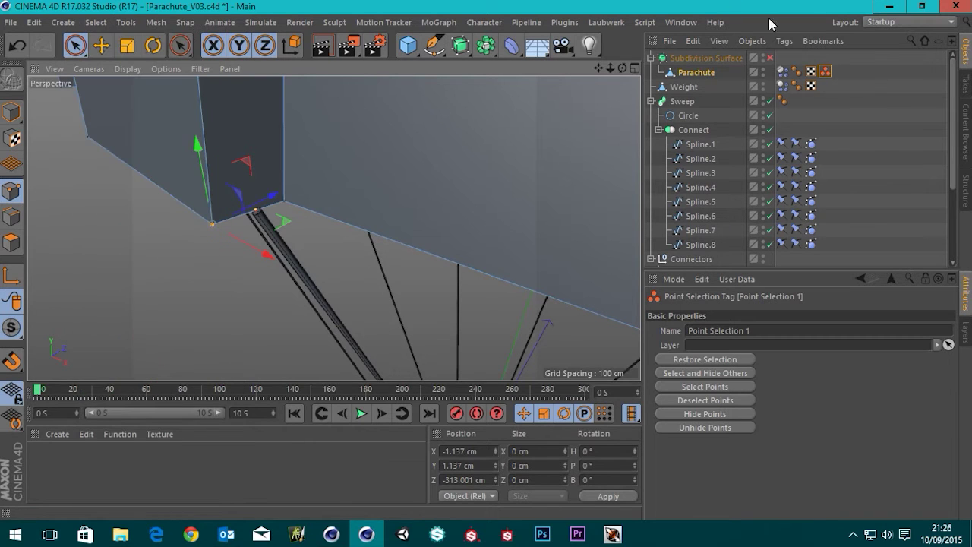
left_click(846, 76)
left_click(699, 73)
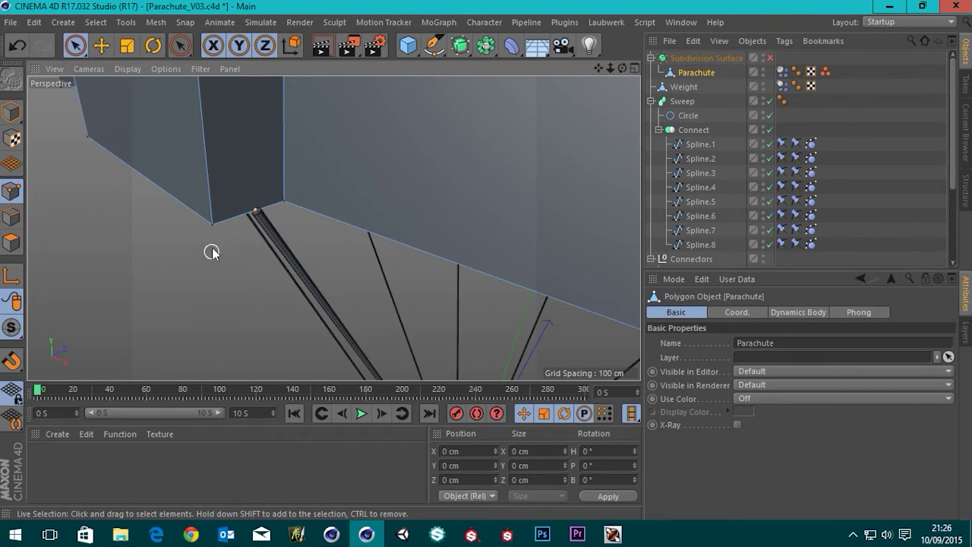
scroll(232, 222, "down", 2)
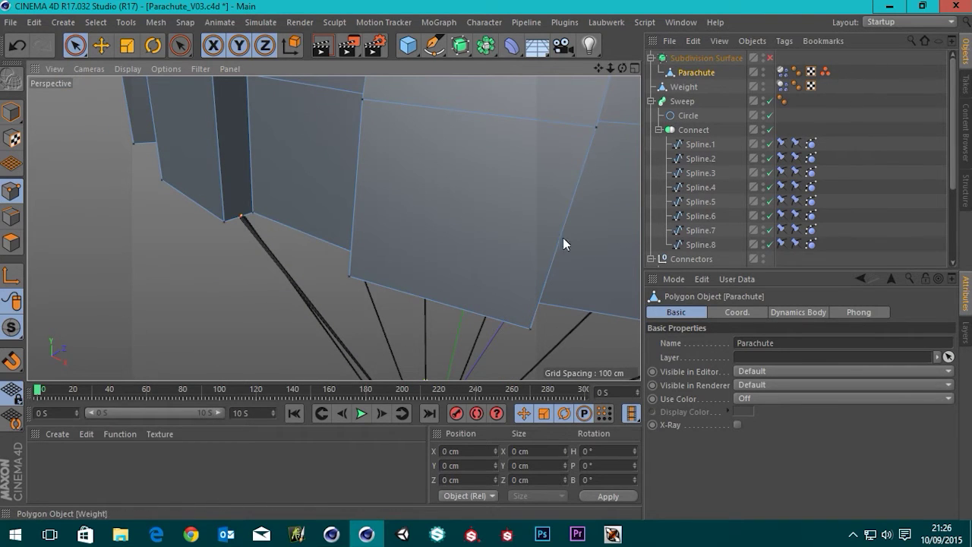
scroll(296, 224, "down", 5)
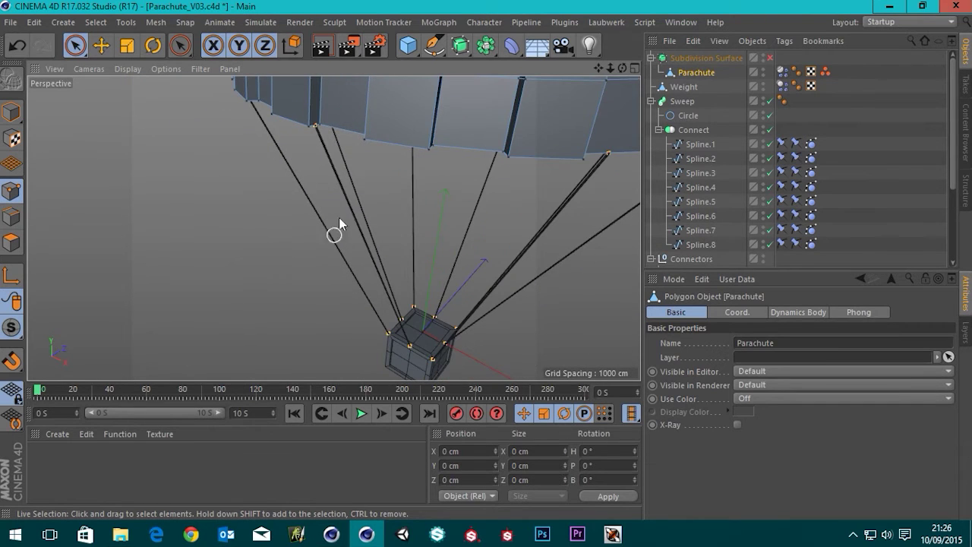
left_click_drag(339, 217, 373, 121, "alt")
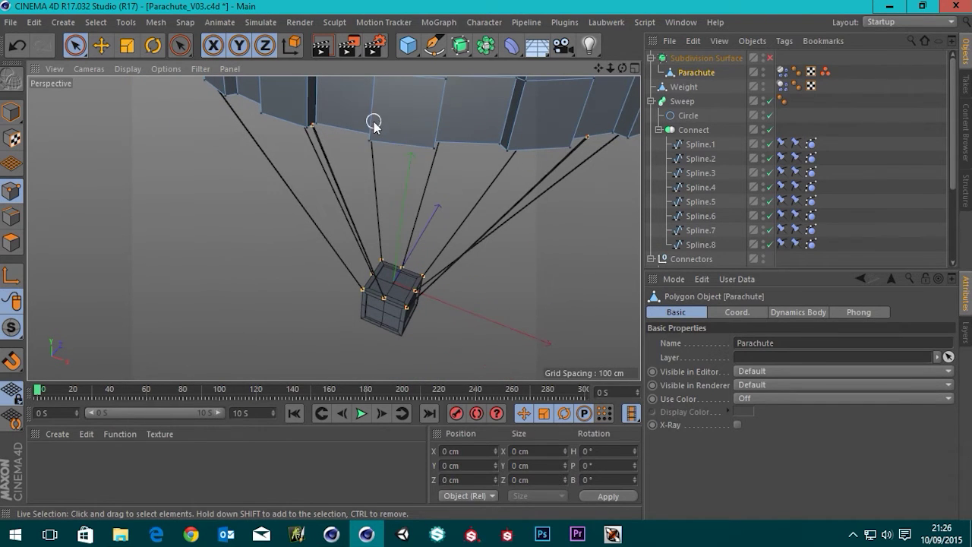
- Return to Model mode, check the Spline.1 and Spline.2 lines, and select the Parachute canopy object
left_click(705, 145)
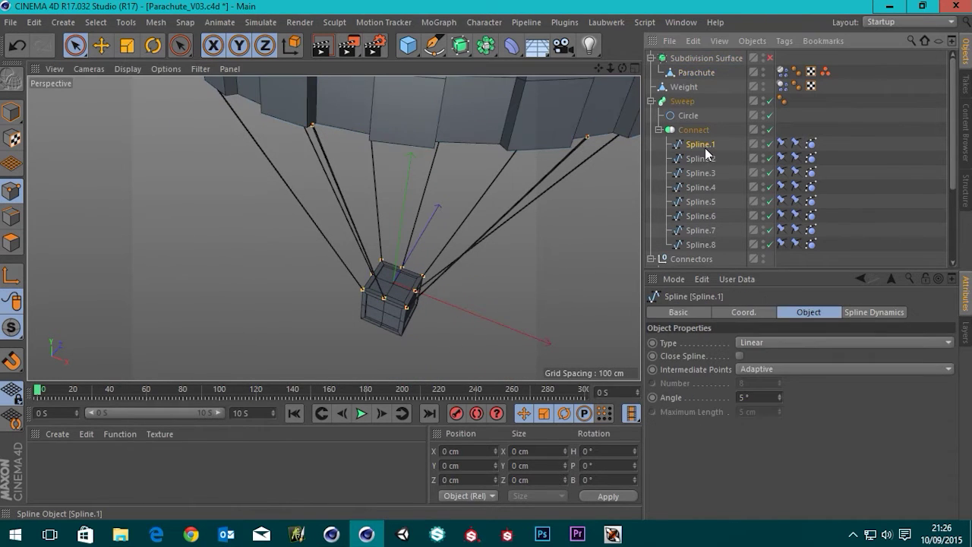
left_click(12, 112)
scroll(395, 113, "up", 5)
scroll(382, 123, "down", 3)
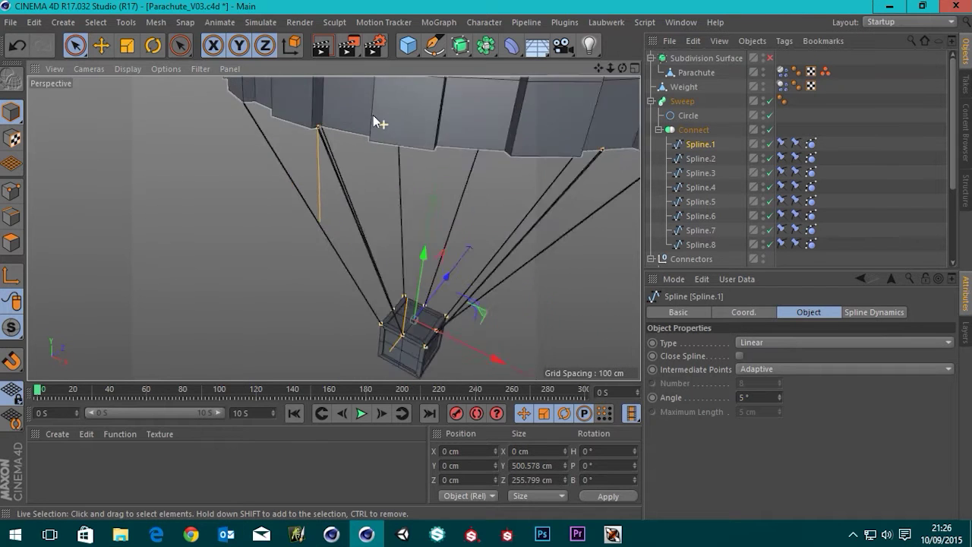
scroll(373, 122, "down", 2)
left_click(693, 160)
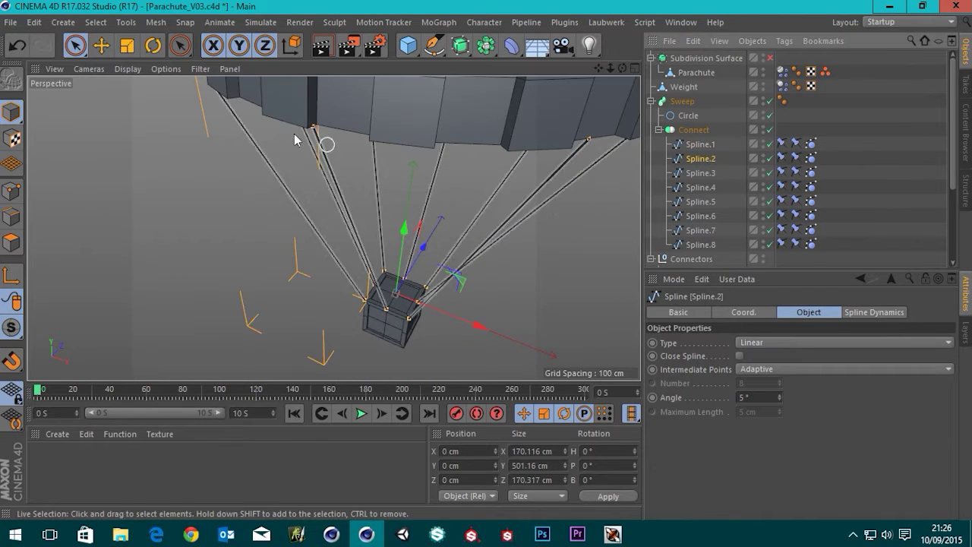
left_click_drag(295, 139, 478, 129, "alt")
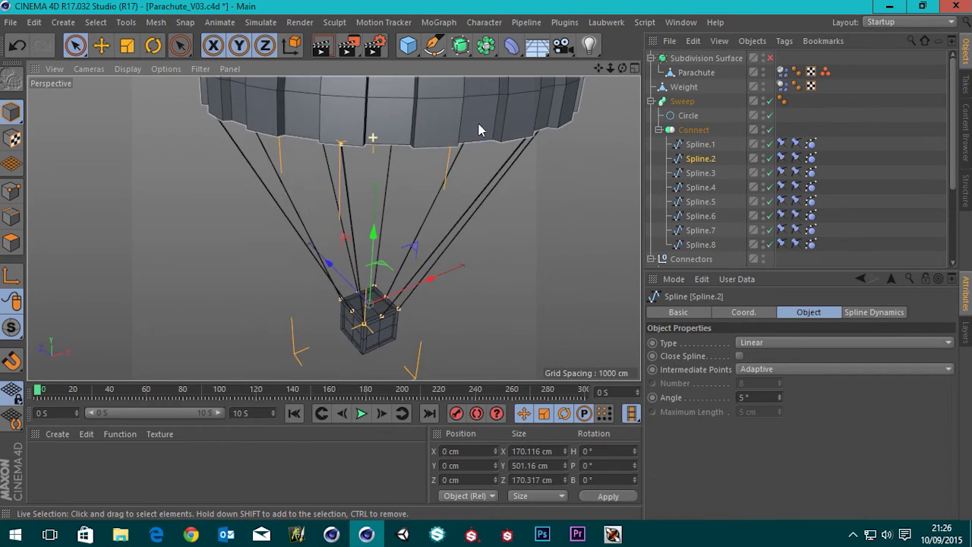
scroll(336, 137, "up", 8)
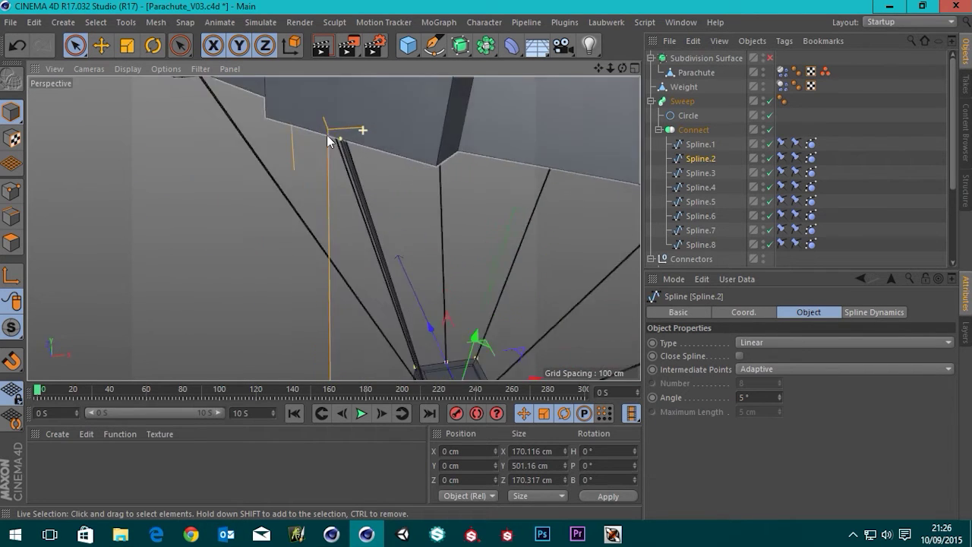
left_click_drag(328, 140, 350, 162, "alt")
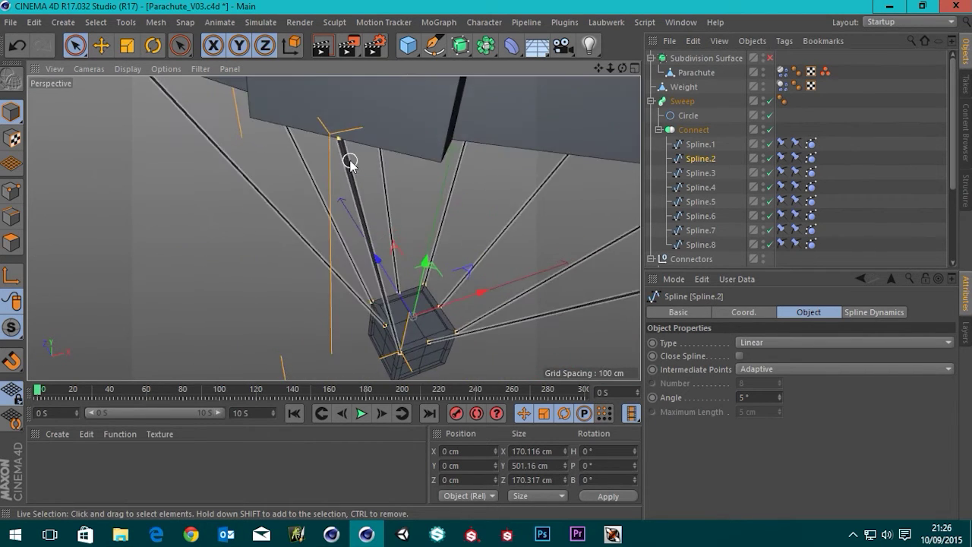
left_click(693, 76)
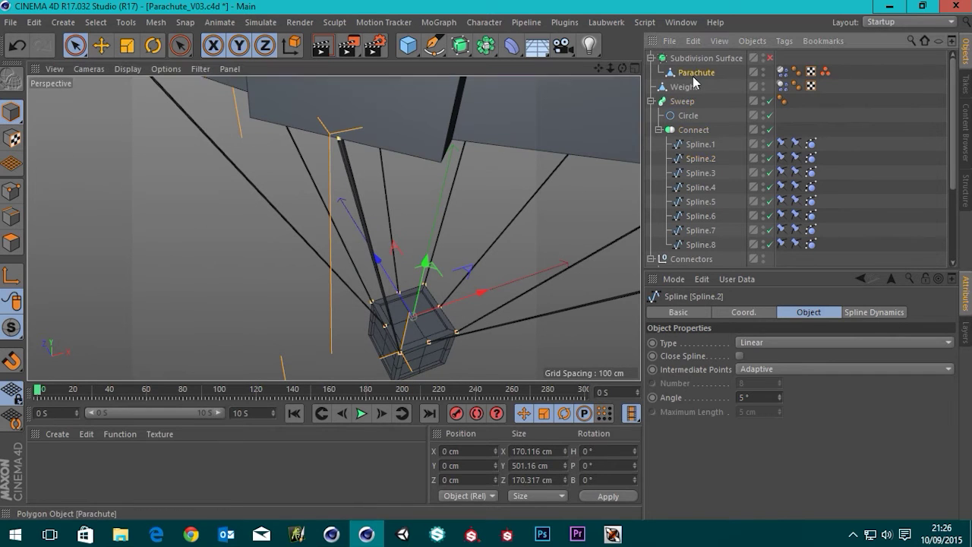
- In Points mode, pick the canopy underside vertex where a line attaches, orbiting to check it
left_click(11, 191)
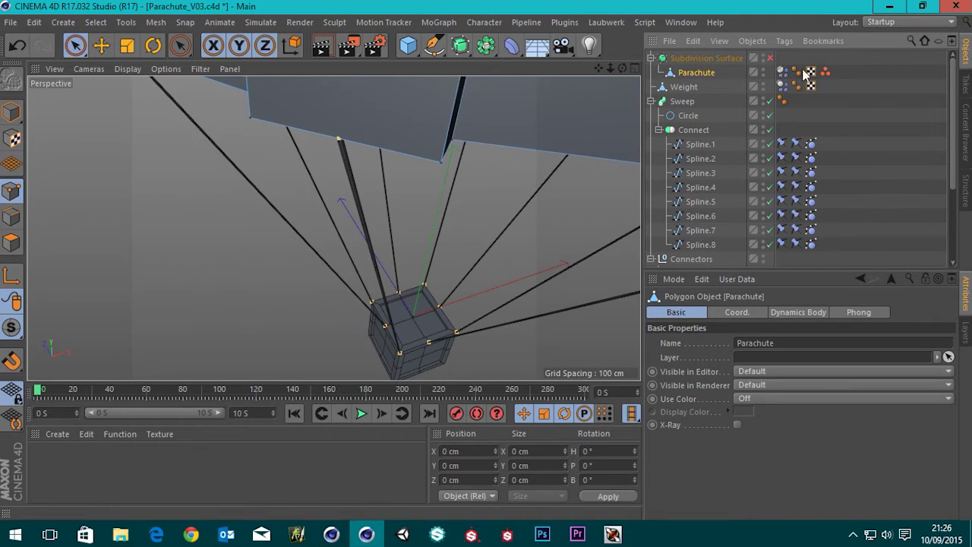
left_click_drag(379, 131, 342, 134, "alt")
left_click_drag(346, 199, 302, 291, "alt")
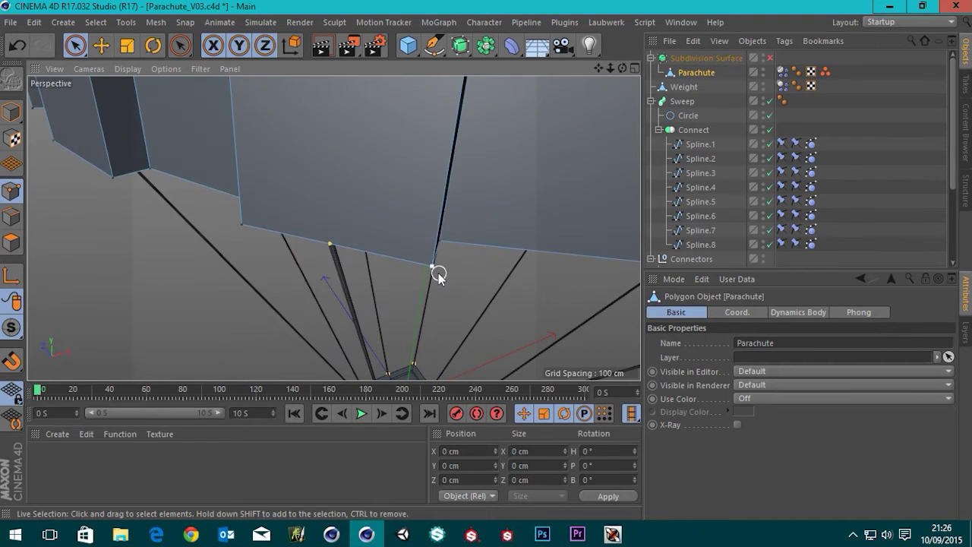
left_click_drag(414, 218, 401, 187, "alt")
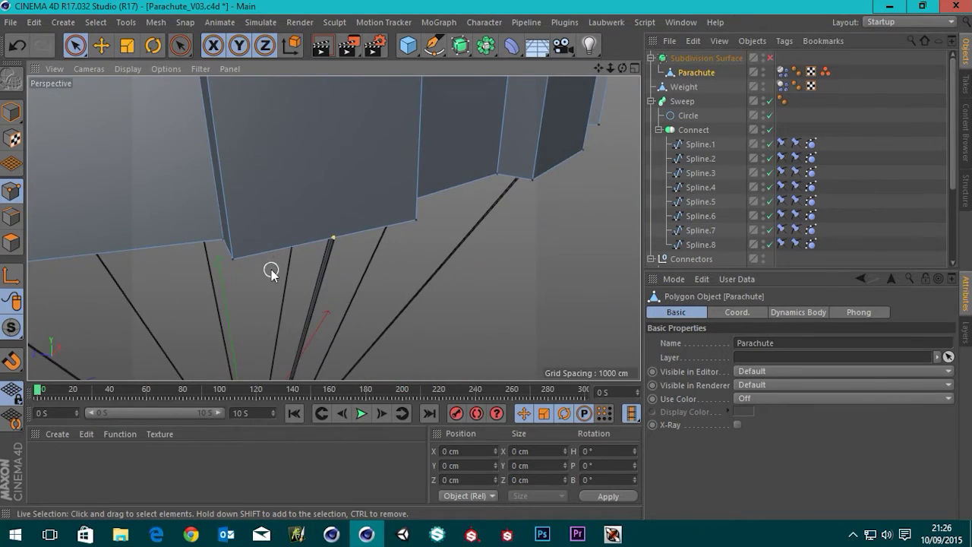
left_click(237, 265)
left_click_drag(239, 267, 336, 209, "alt")
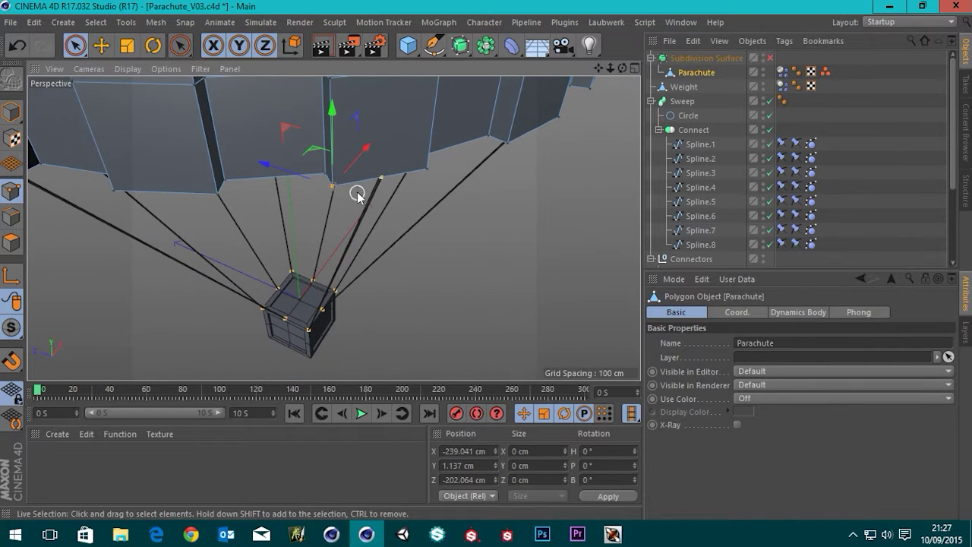
scroll(356, 192, "up", 6)
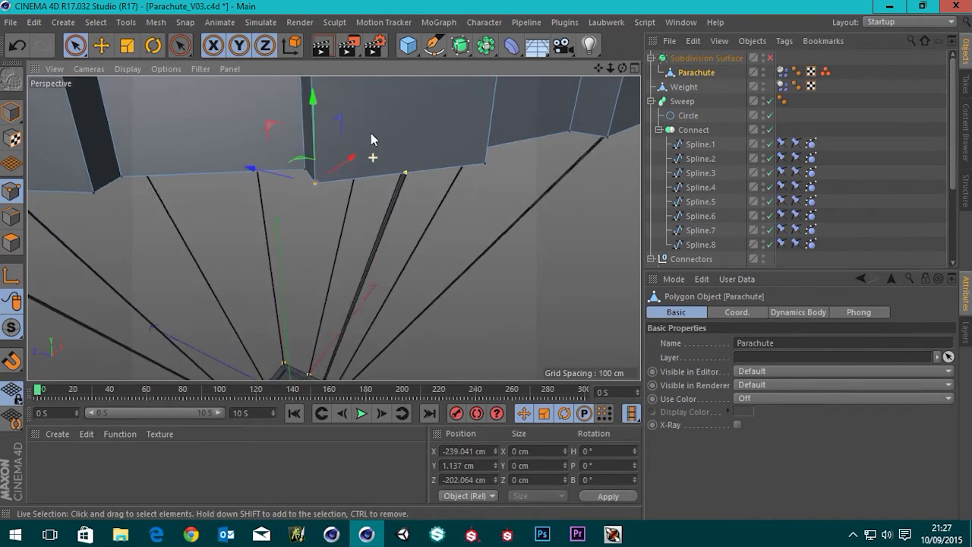
scroll(373, 159, "down", 4)
scroll(373, 158, "up", 3)
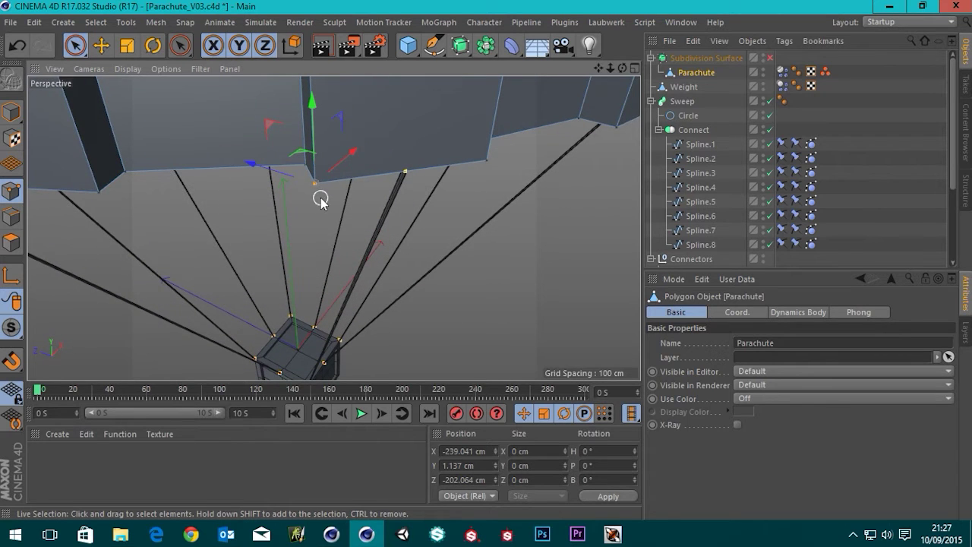
left_click_drag(430, 160, 390, 172, "alt")
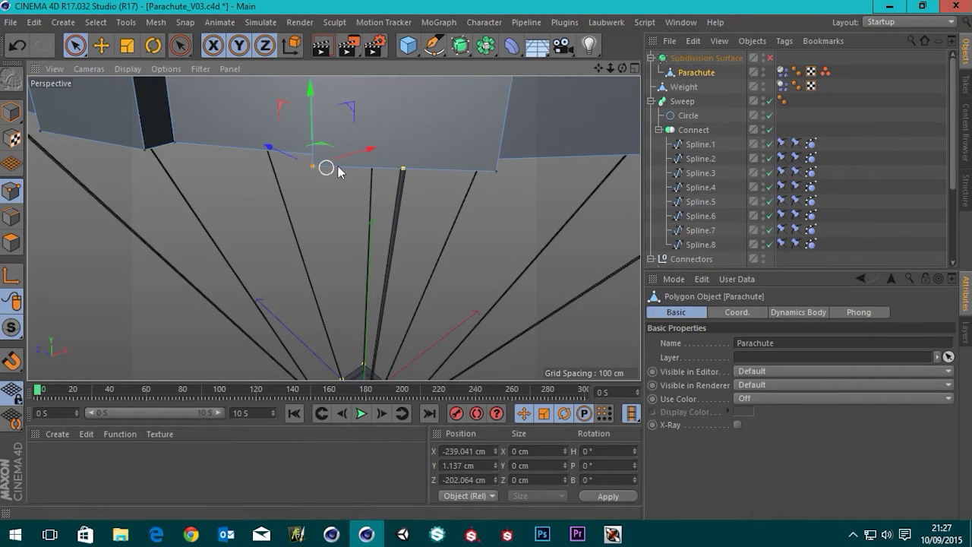
left_click_drag(411, 150, 463, 152, "alt")
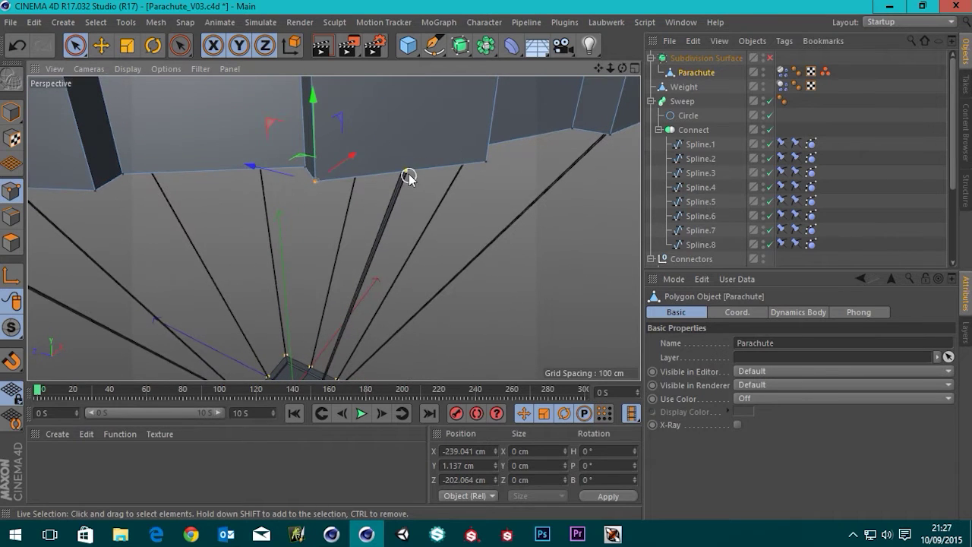
left_click_drag(408, 175, 337, 199, "alt")
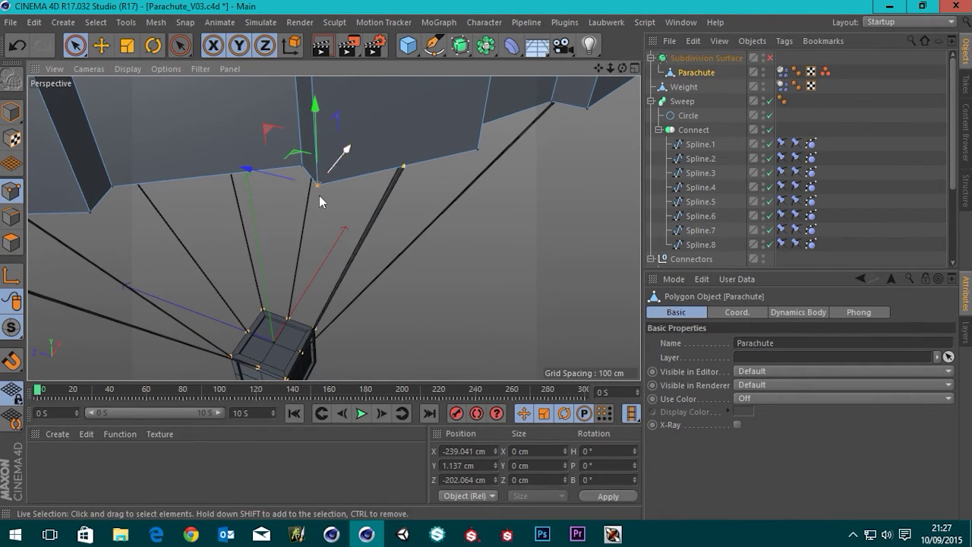
- Save that point as a new selection tag named Point Selection 2, then deselect Parachute
left_click(96, 22)
left_click(125, 386)
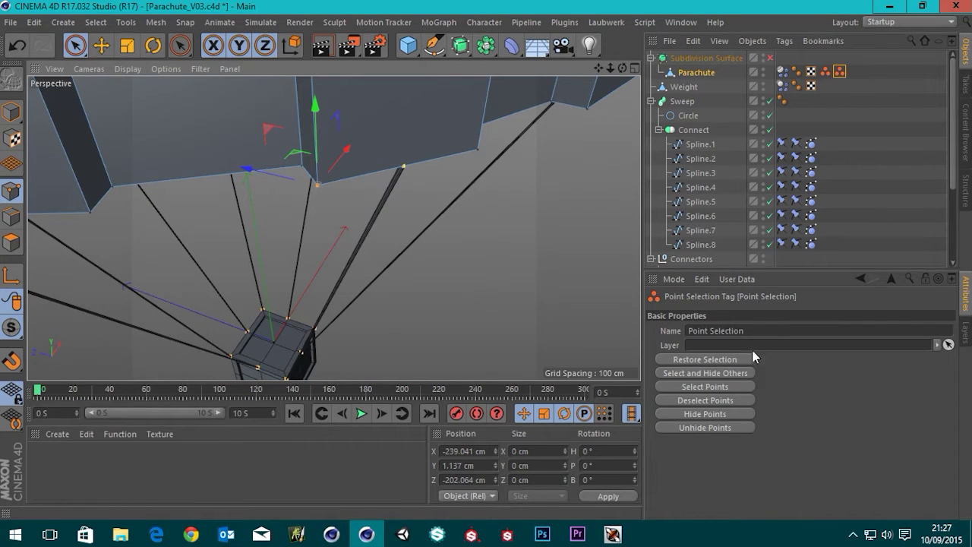
left_click(762, 331)
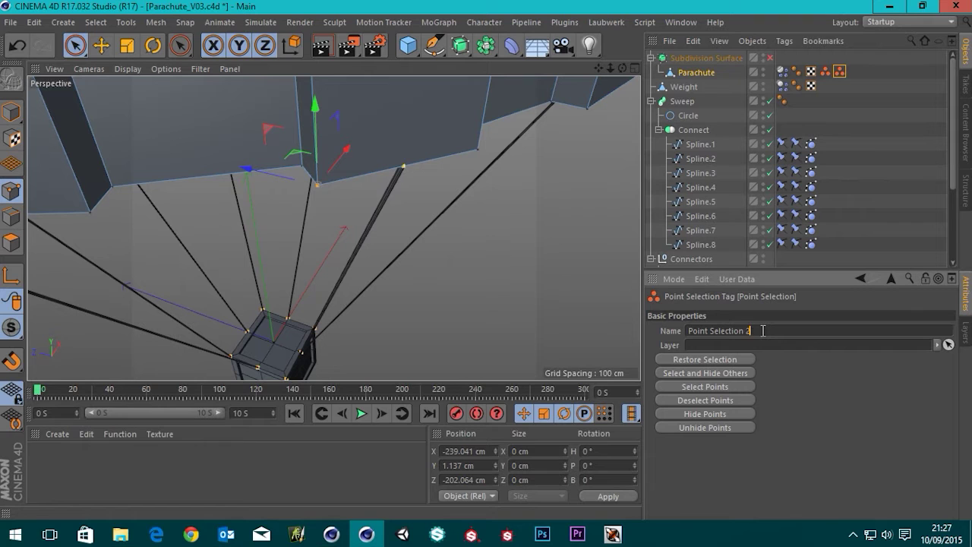
left_click(858, 120)
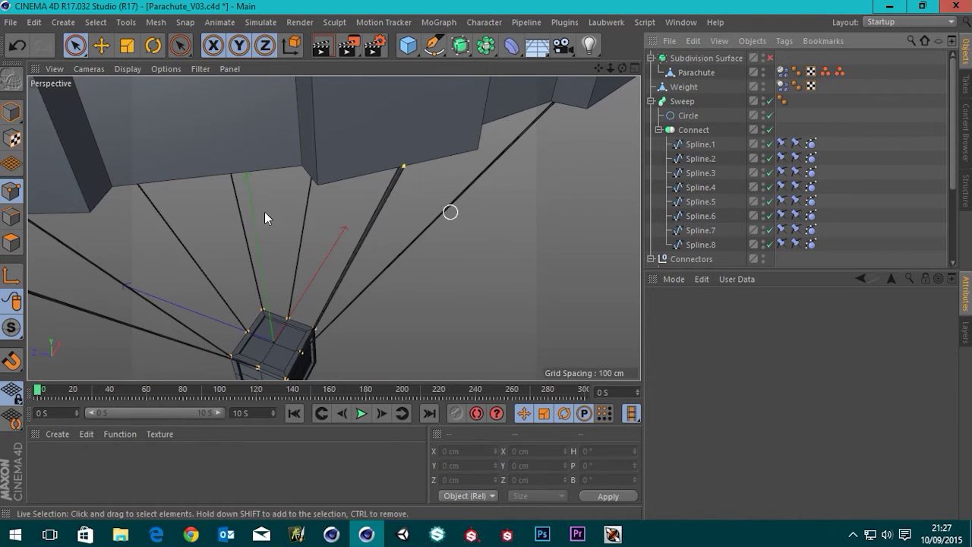
- Orbit to a side view of the rig, return to Model mode and select the Parachute object
left_click_drag(262, 200, 294, 143, "alt")
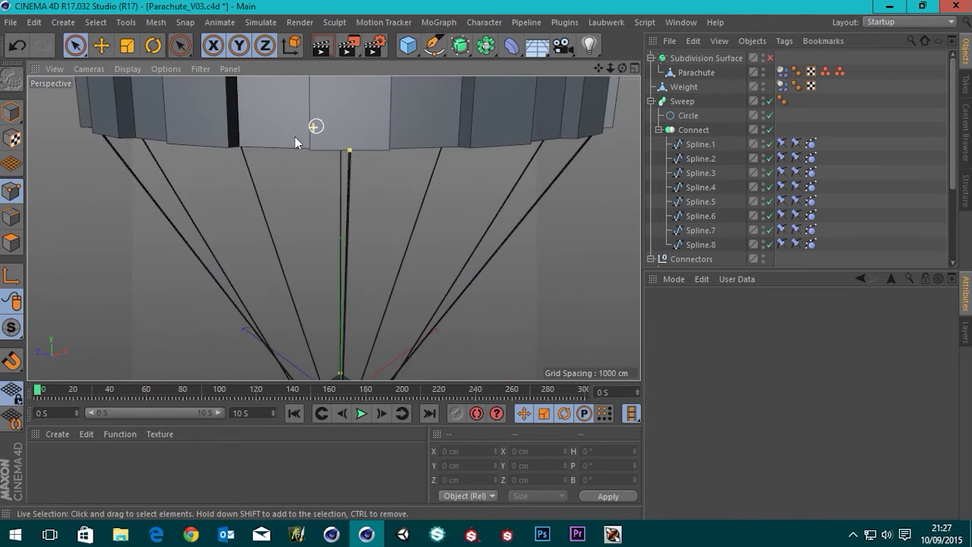
left_click_drag(302, 103, 338, 134, "alt")
left_click_drag(159, 129, 273, 139, "alt")
left_click(12, 114)
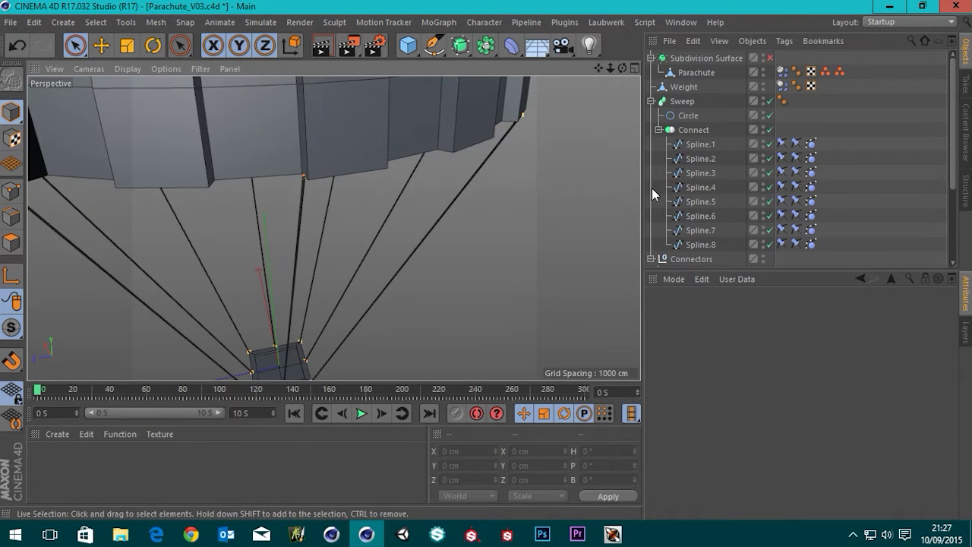
left_click(703, 174)
left_click_drag(385, 173, 116, 186, "alt")
left_click(702, 72)
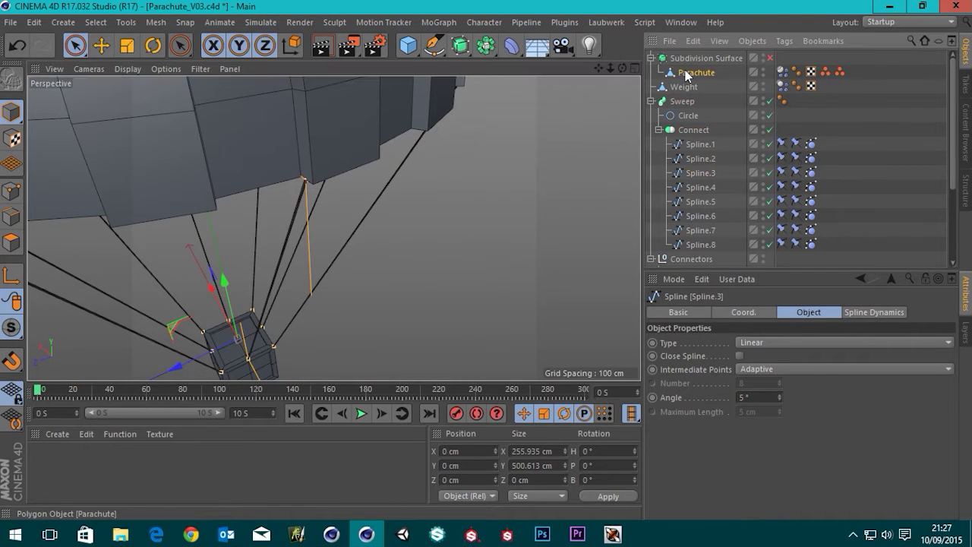
- In Points mode, pick the canopy attachment vertex at X -300 cm and orbit to confirm it
left_click(12, 190)
scroll(325, 187, "up", 5)
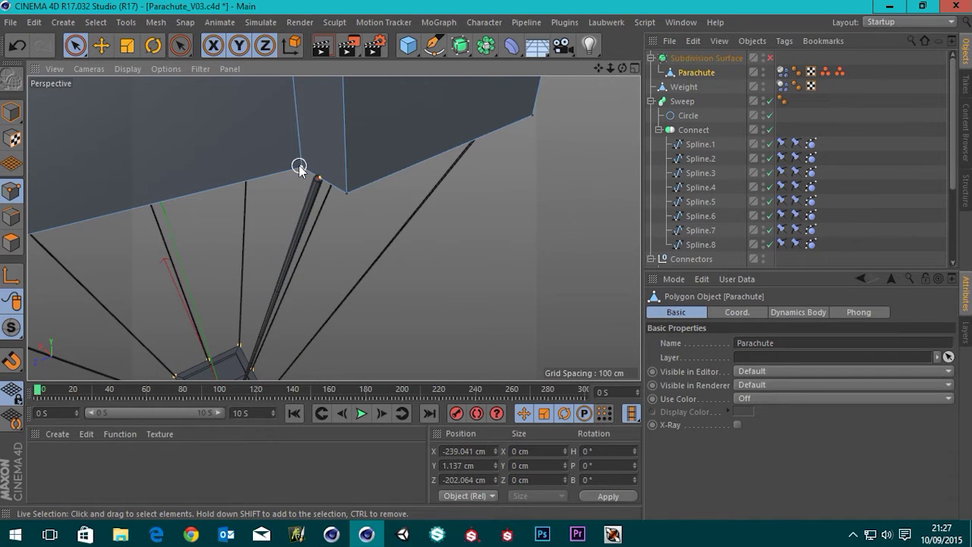
left_click(300, 166)
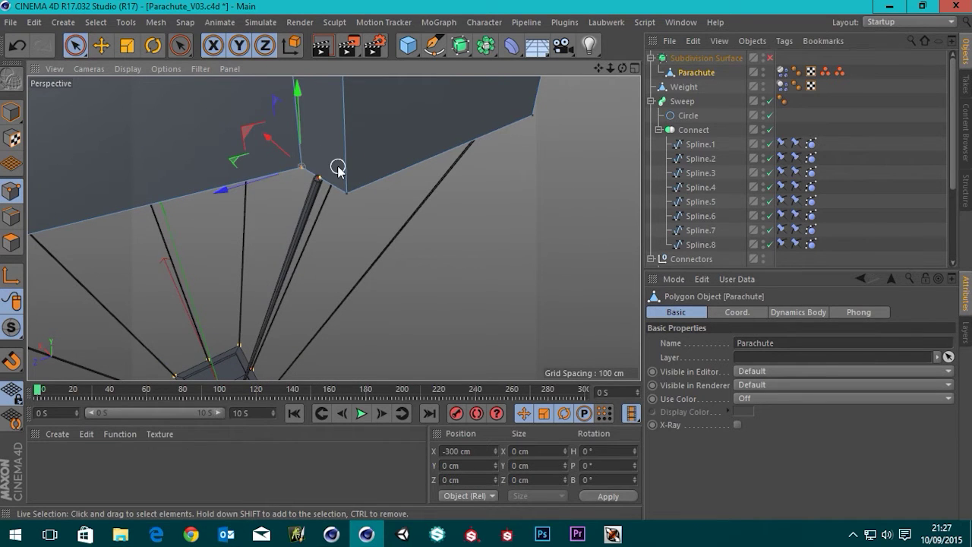
left_click_drag(338, 169, 331, 187, "alt")
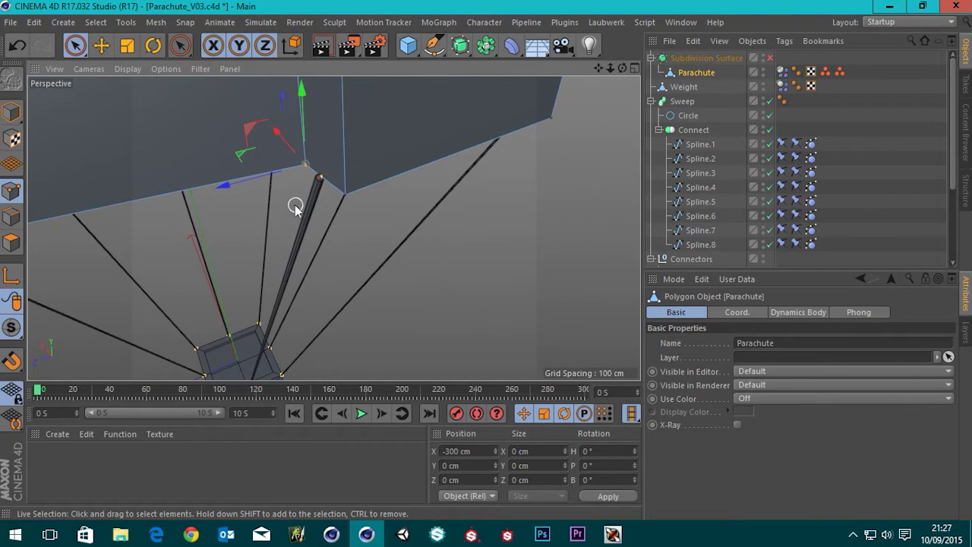
left_click(294, 188)
left_click(306, 161)
mouse_move(288, 166)
left_mouse_down("alt")
mouse_move(271, 91)
mouse_move(286, 97)
mouse_move(286, 179)
left_mouse_up("alt")
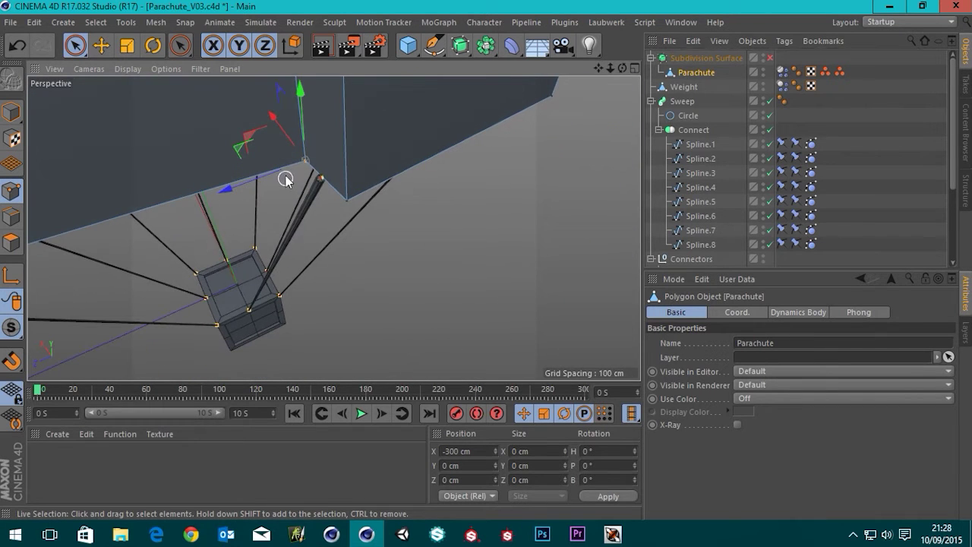
scroll(297, 160, "up", 5)
scroll(299, 157, "down", 5)
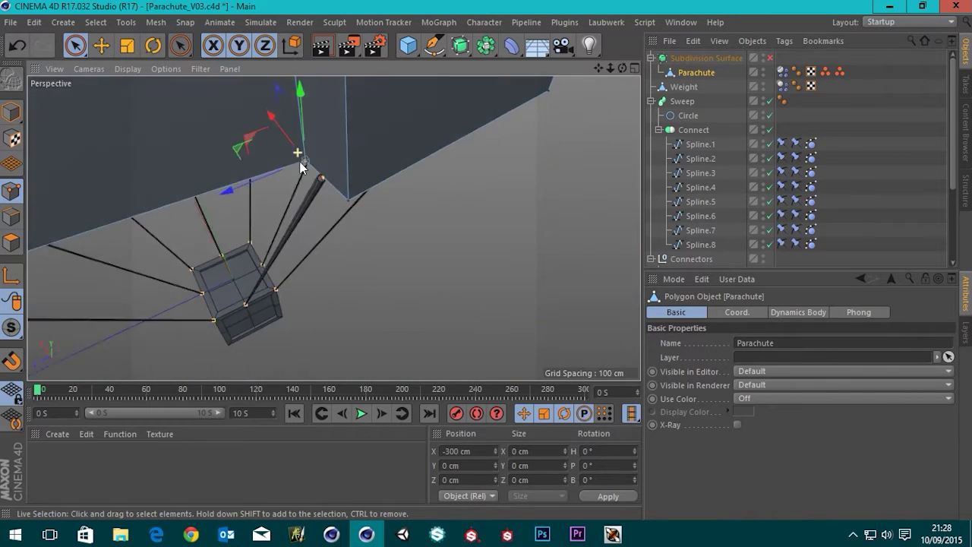
- Open the Perspective viewport's Configure settings and move through the Filter, View and HUD tabs
left_click(165, 69)
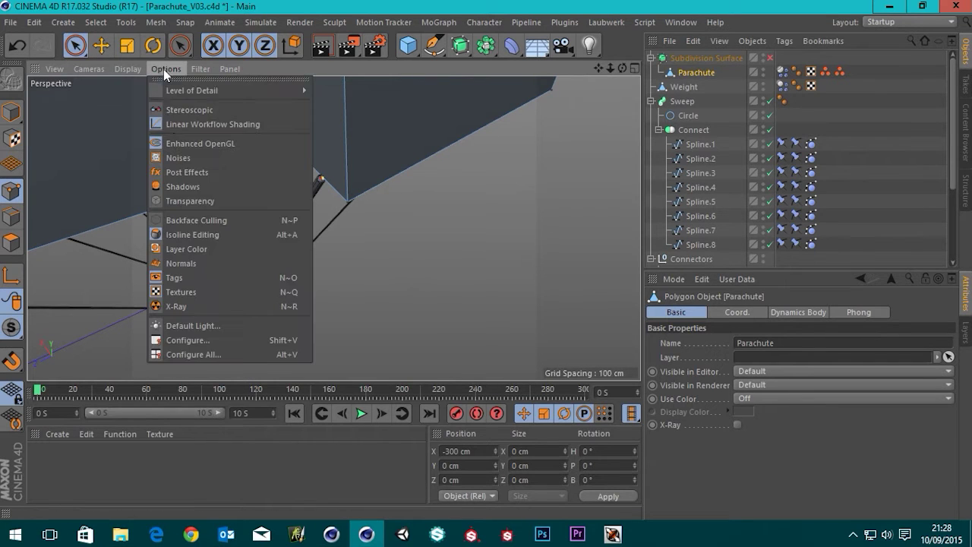
left_click(190, 340)
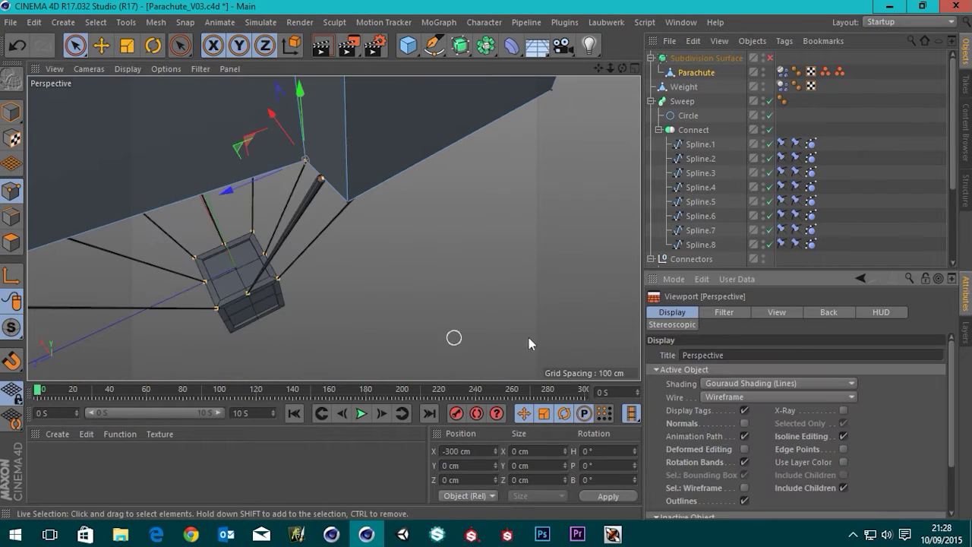
left_click(724, 313)
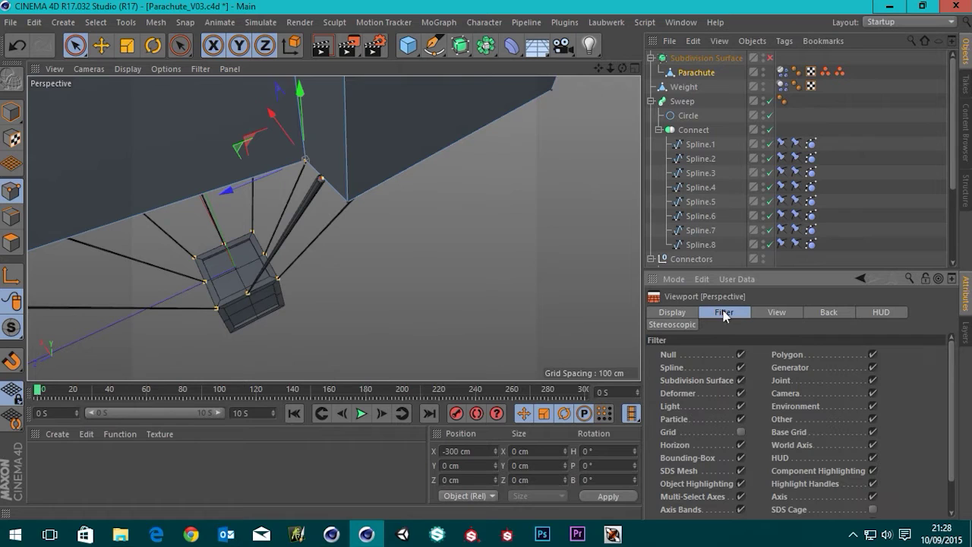
left_click(777, 314)
scroll(890, 431, "down", 5)
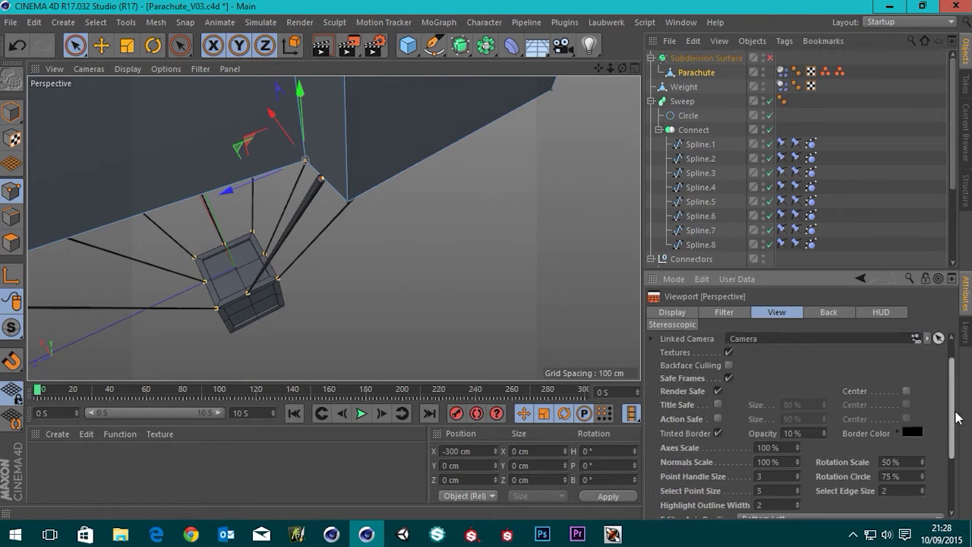
left_click(885, 312)
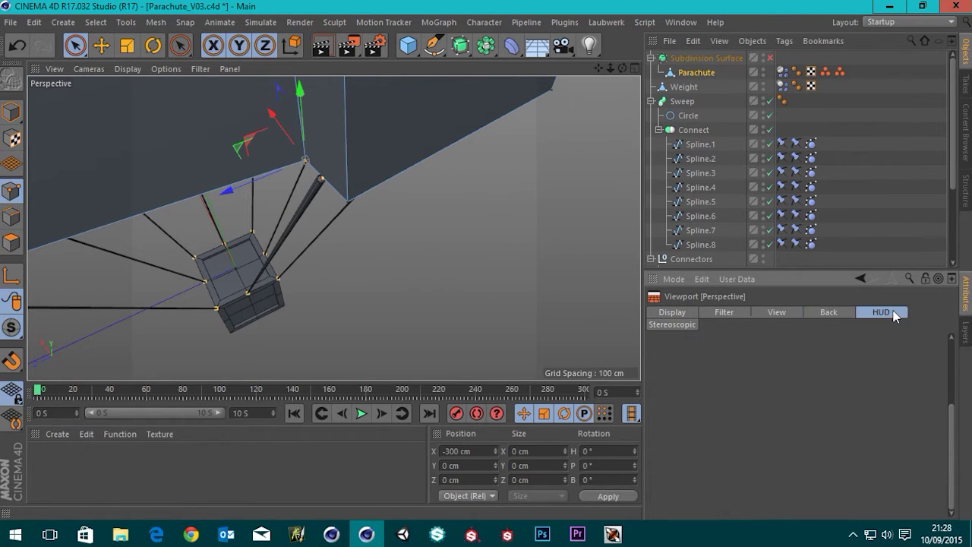
scroll(954, 466, "up", 3)
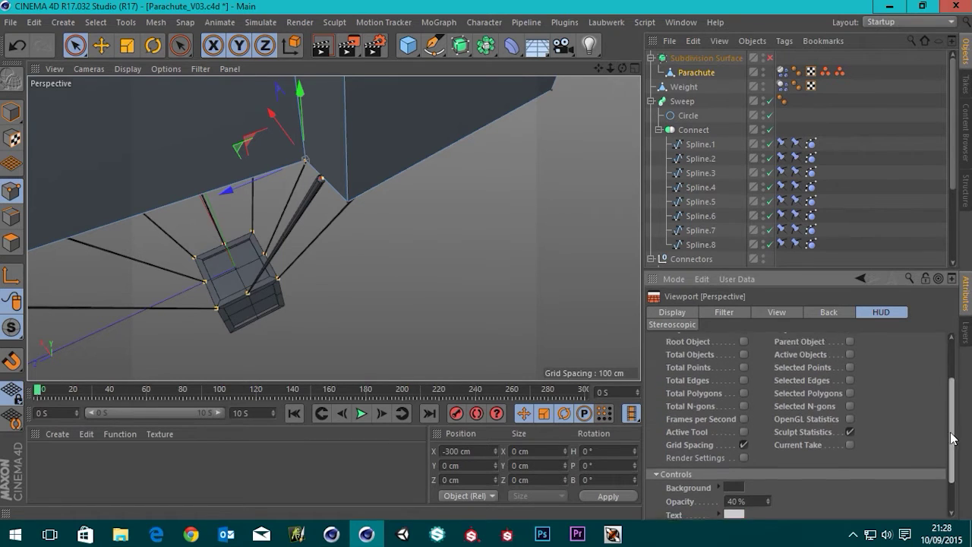
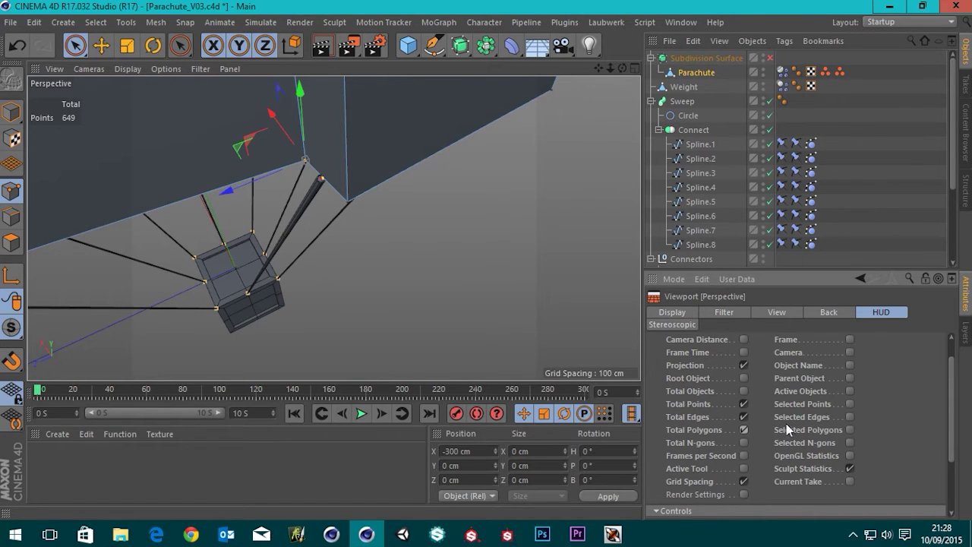
- Show selected point counts in the viewport HUD and zoom in on a canopy corner
left_click(850, 404)
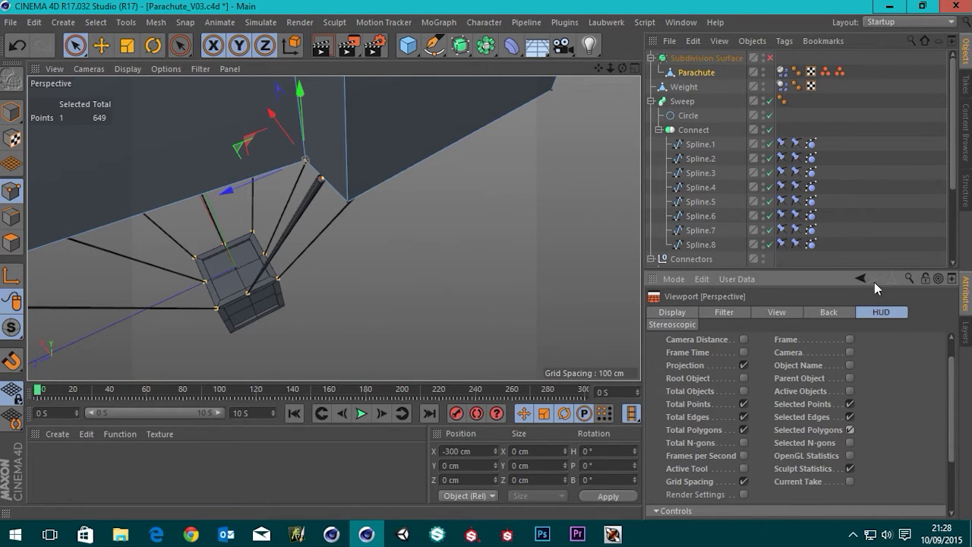
scroll(380, 258, "up", 5)
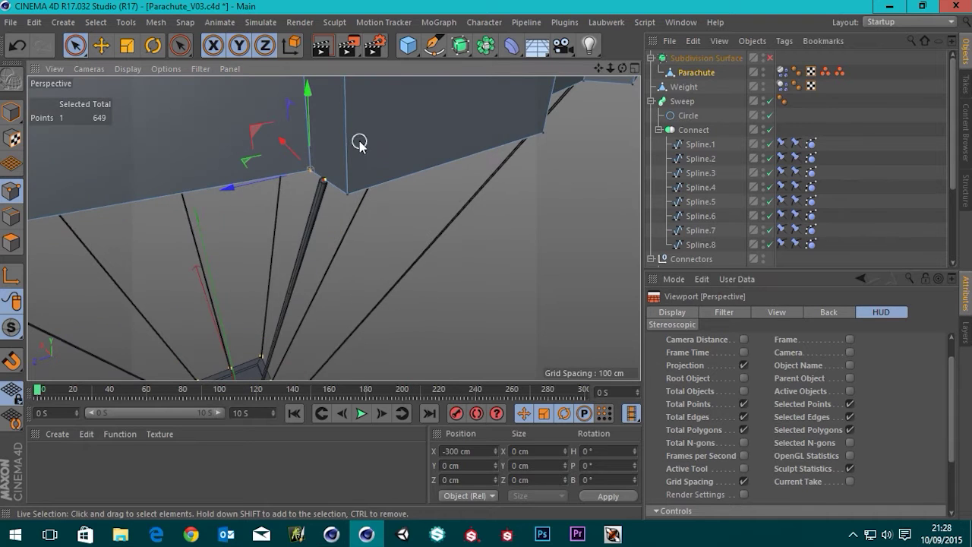
left_click_drag(357, 143, 250, 131, "alt")
mouse_move(281, 208)
left_mouse_down("alt")
mouse_move(273, 174)
mouse_move(149, 123)
left_mouse_up("alt")
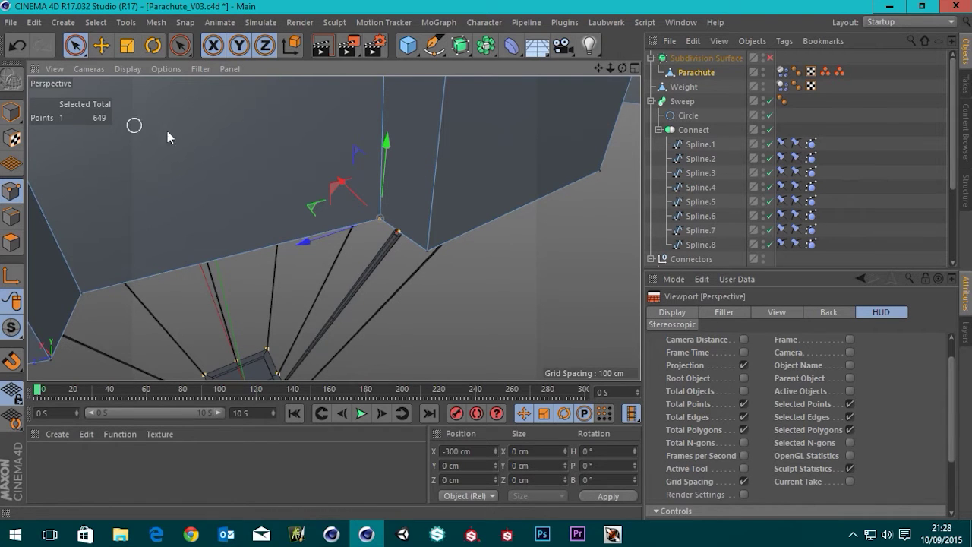
mouse_move(167, 131)
left_mouse_down("alt")
mouse_move(313, 165)
mouse_move(341, 256)
left_mouse_up("alt")
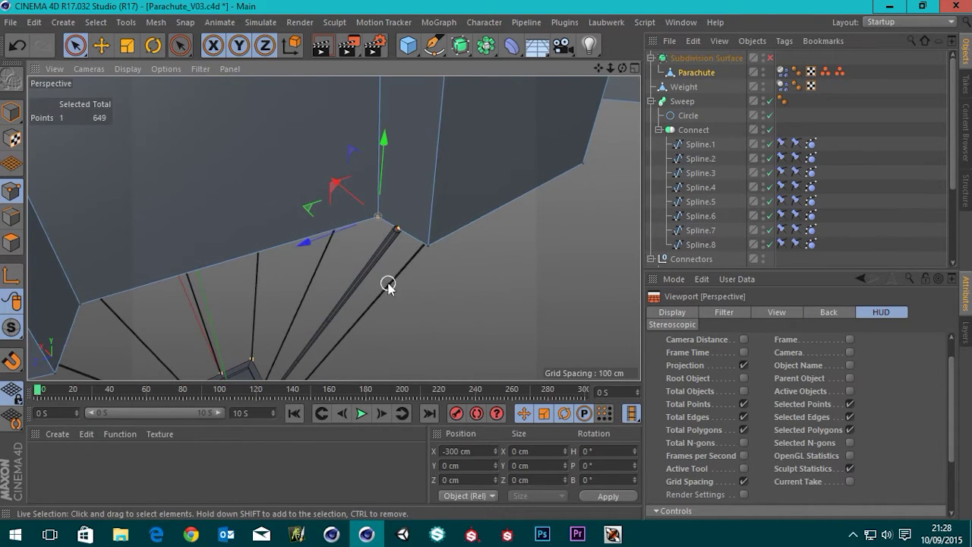
left_click_drag(386, 233, 405, 206, "alt")
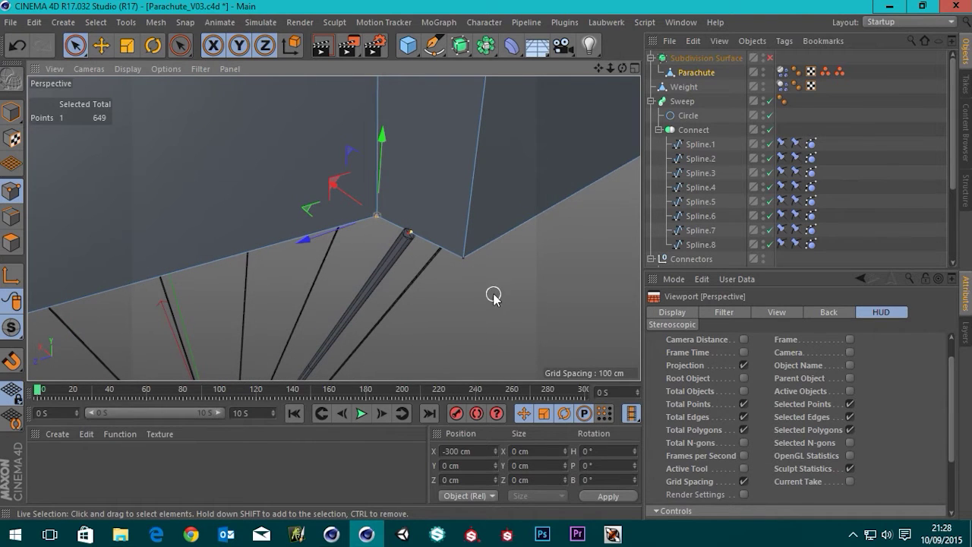
- Store the selected corner point as a selection tag named Point Selection 3
left_click(96, 28)
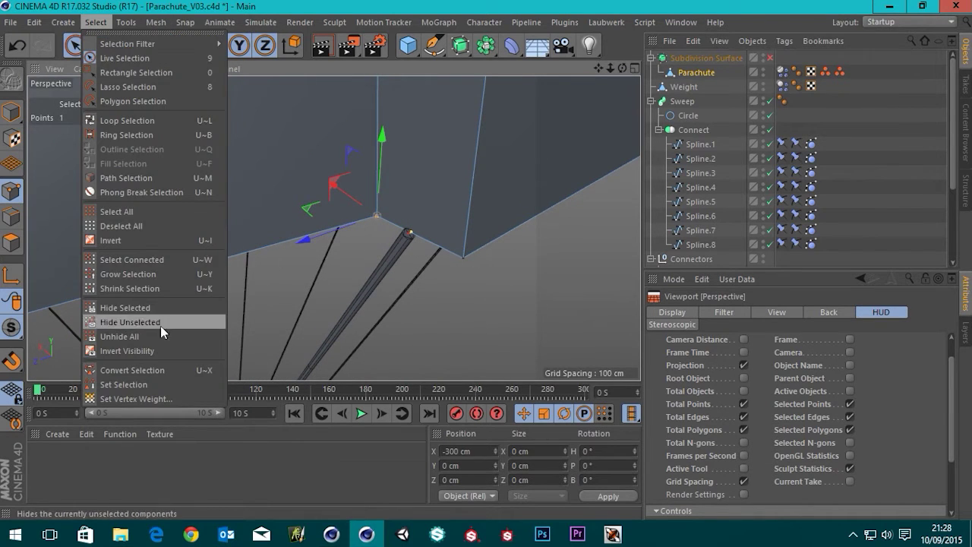
left_click(137, 382)
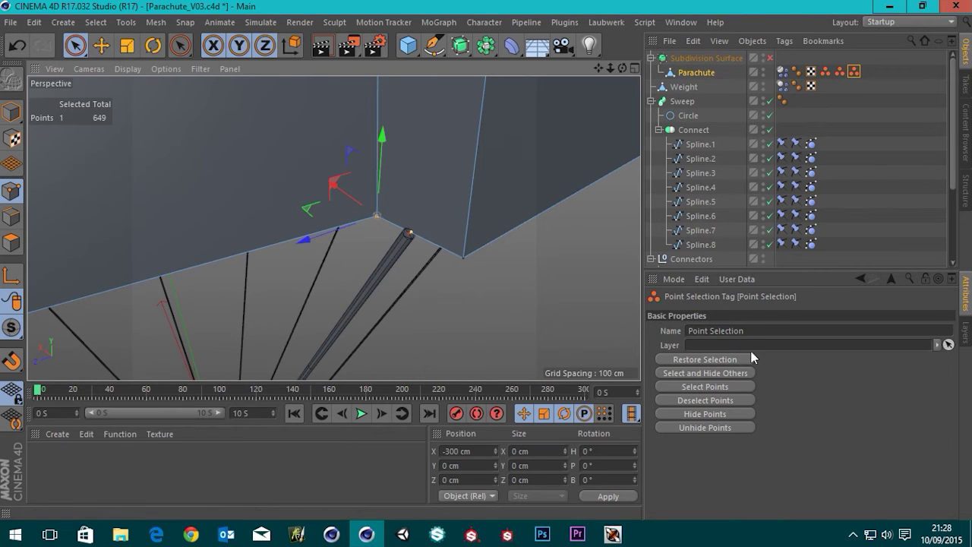
left_click(765, 328)
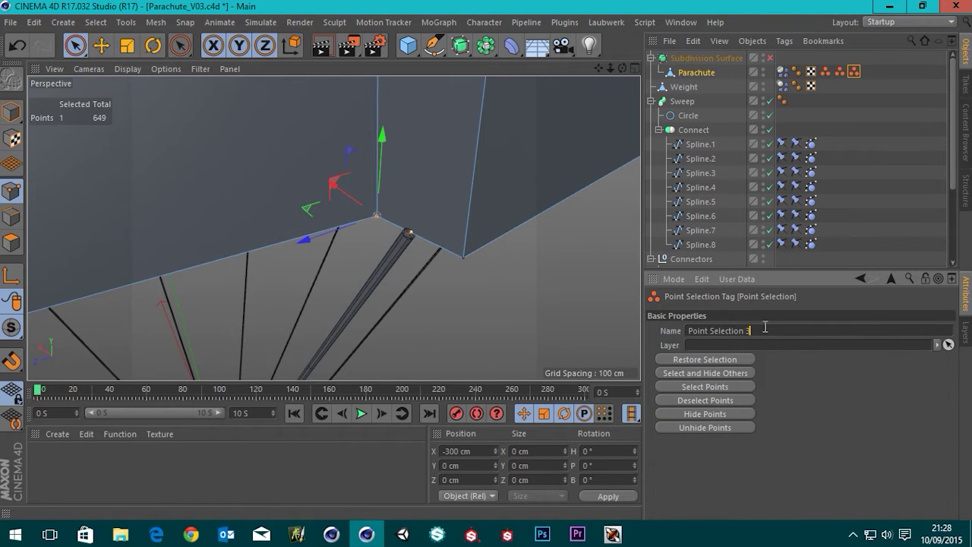
scroll(369, 221, "down", 3)
left_click_drag(369, 221, 377, 163, "alt")
left_click_drag(266, 169, 309, 220, "alt")
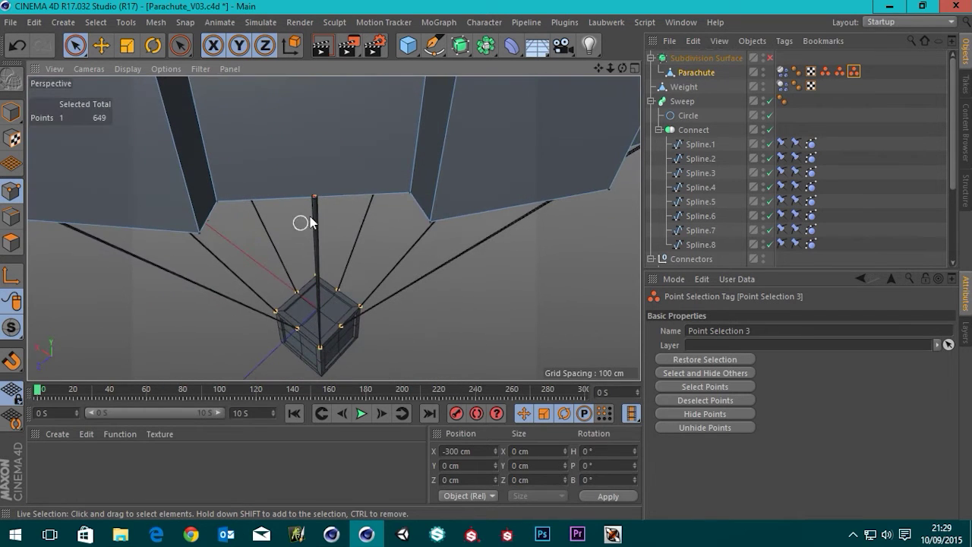
- Pick a canopy rim corner point and save it as Point Selection 4
left_click(862, 93)
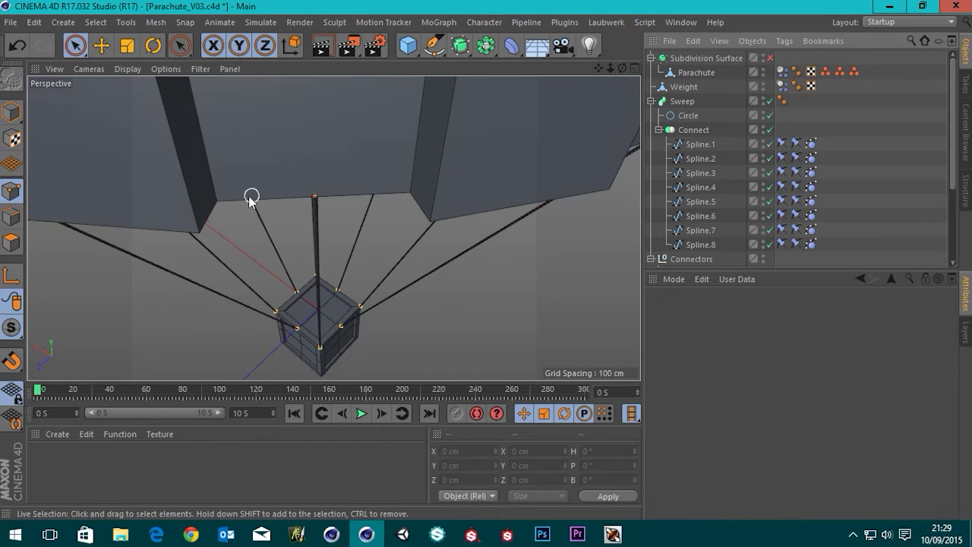
left_click(697, 73)
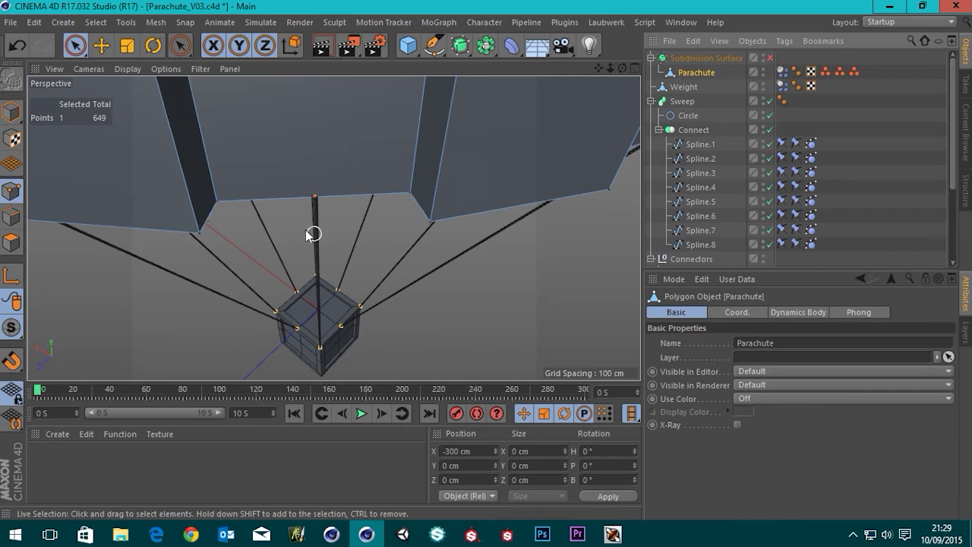
left_click(221, 202)
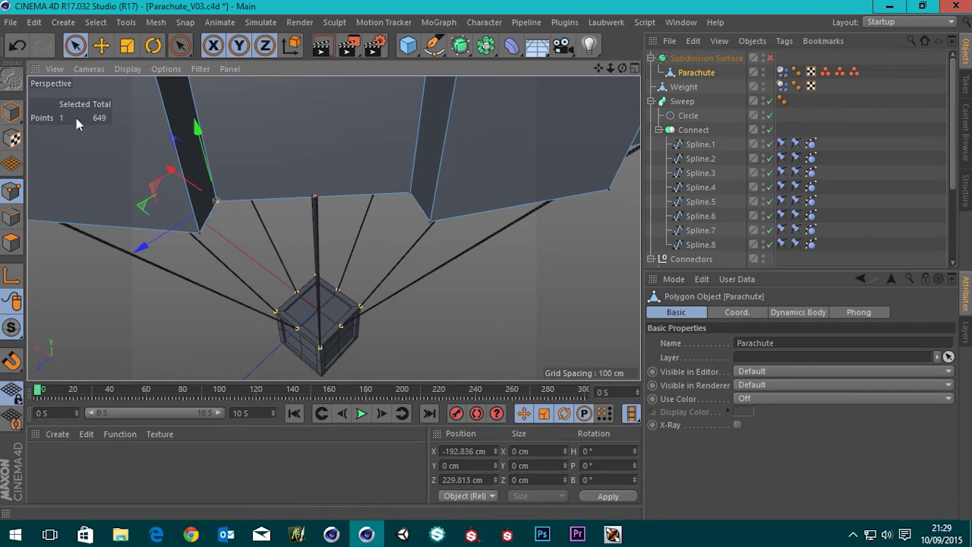
left_click(96, 22)
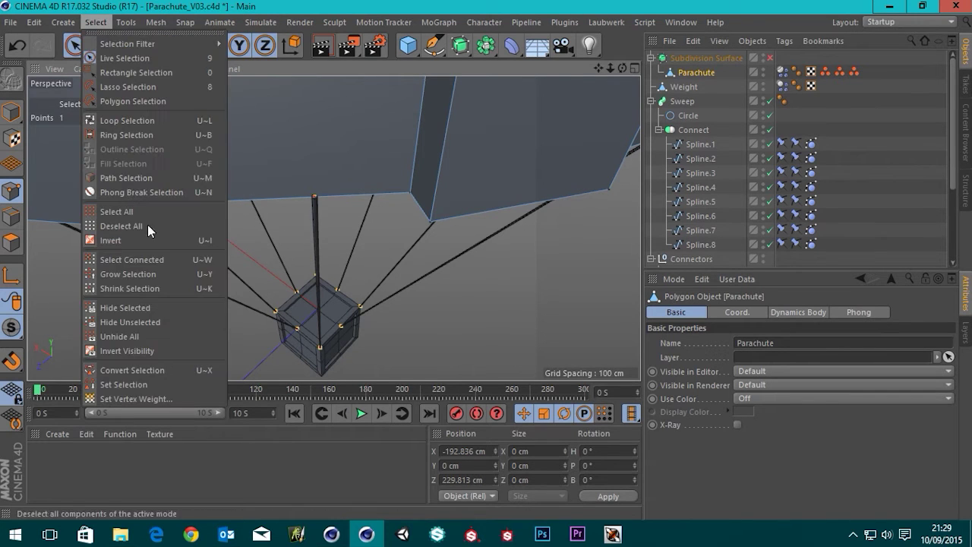
left_click(142, 385)
left_click(772, 331)
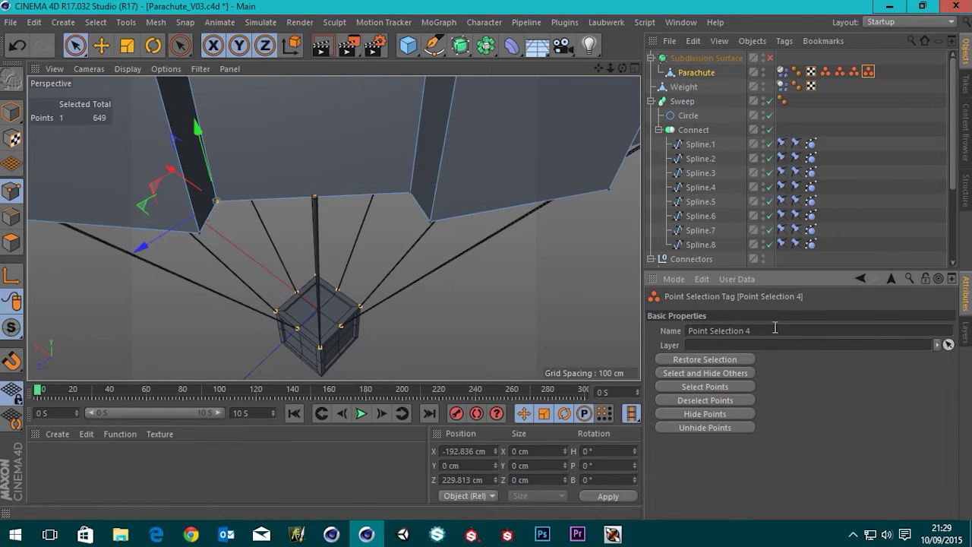
left_click_drag(343, 185, 393, 199, "alt")
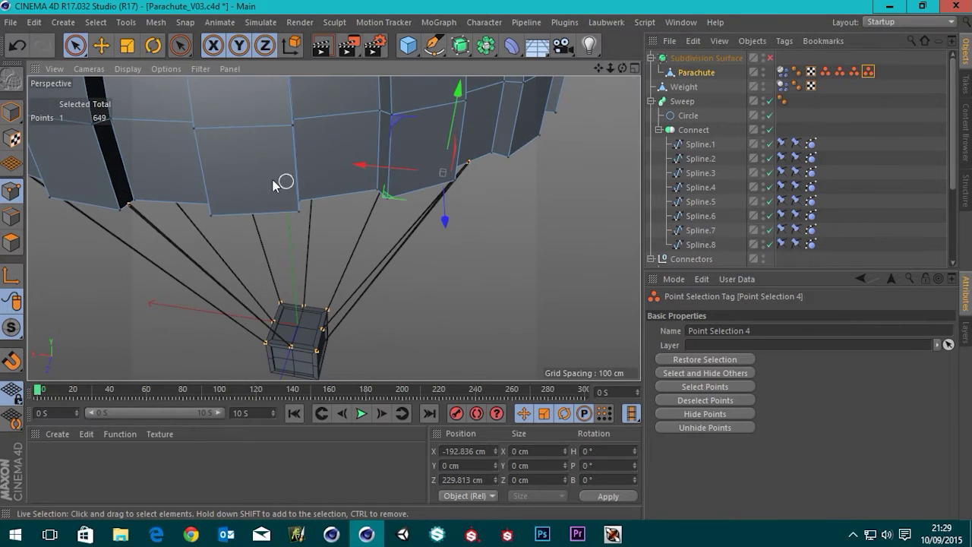
left_click_drag(274, 182, 378, 159, "alt")
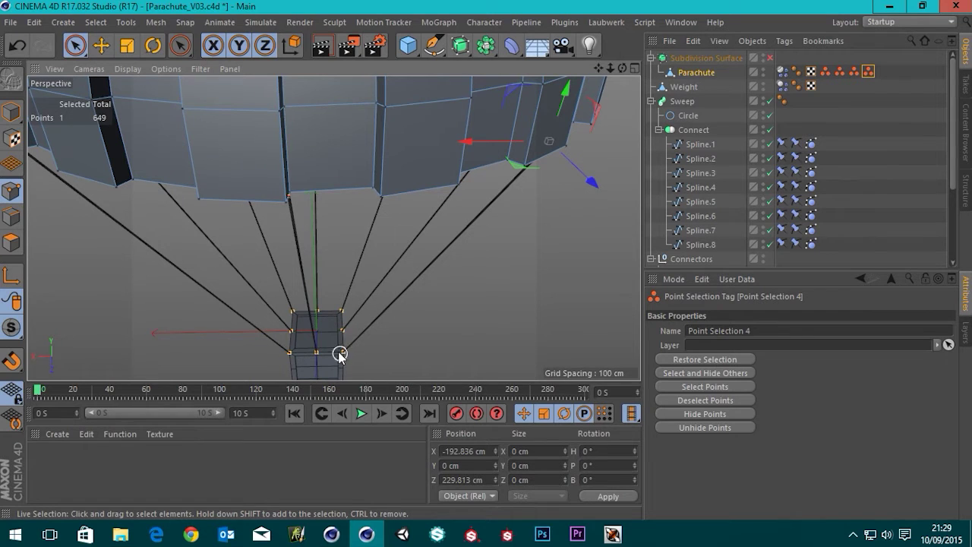
left_click_drag(300, 156, 319, 205, "alt")
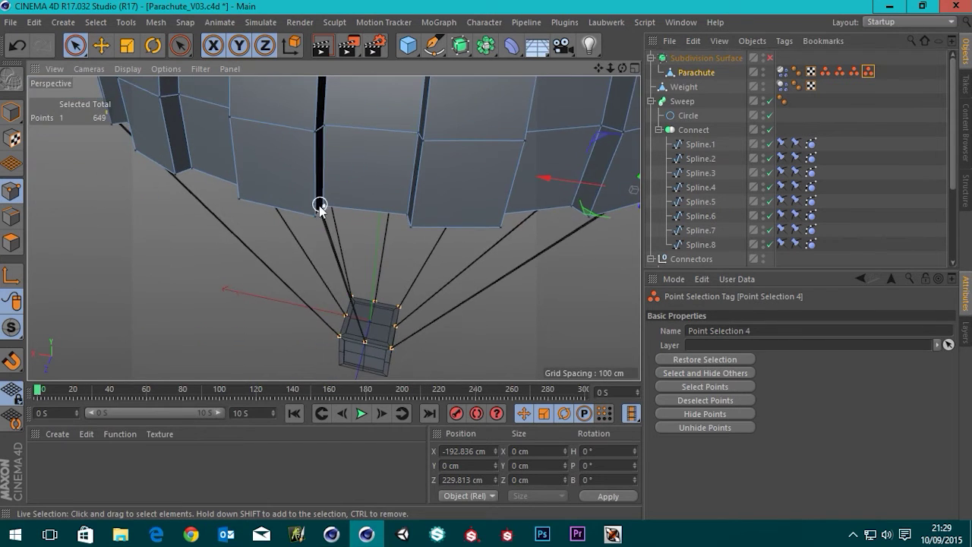
scroll(320, 211, "up", 5)
- Pick another canopy rim corner point and save it as Point Selection 5
left_click(862, 100)
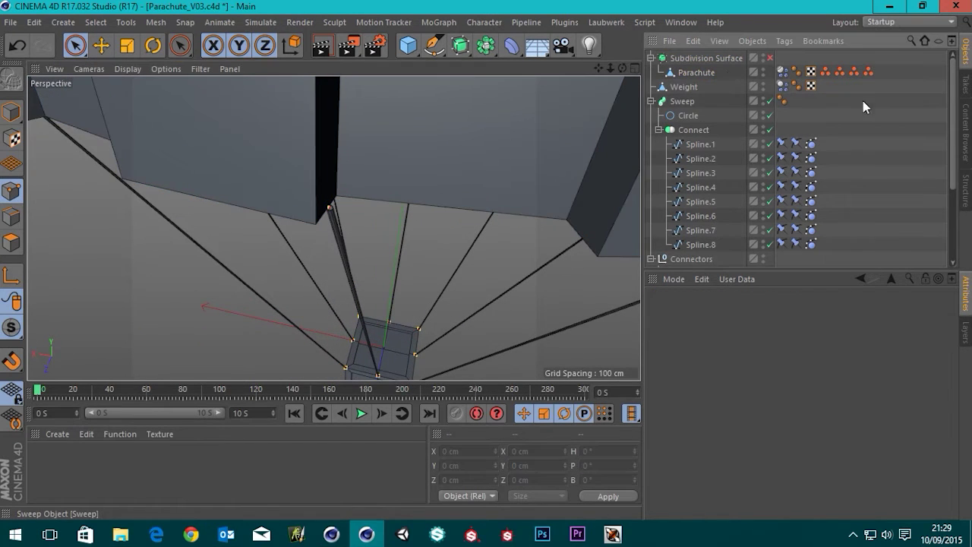
left_click(697, 72)
left_click_drag(369, 217, 368, 175, "alt")
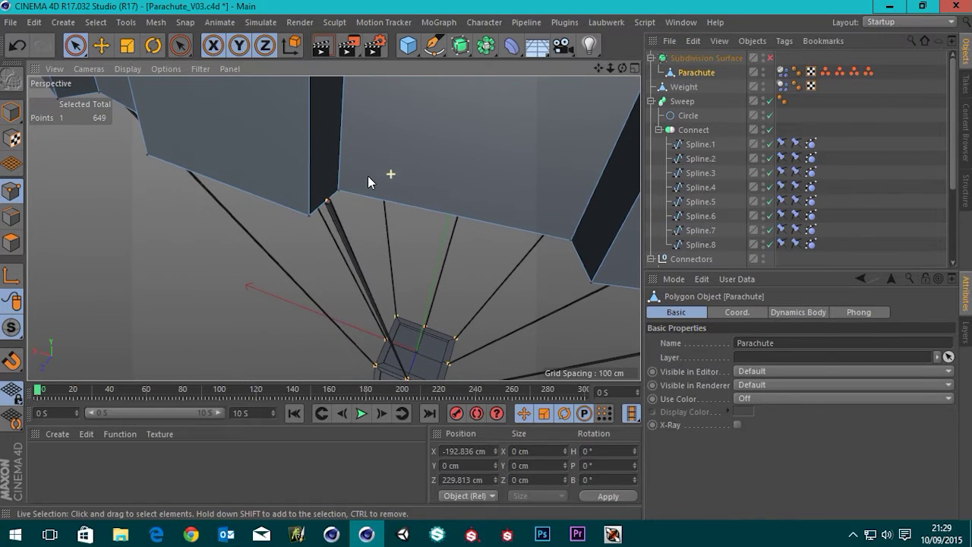
left_click(342, 196)
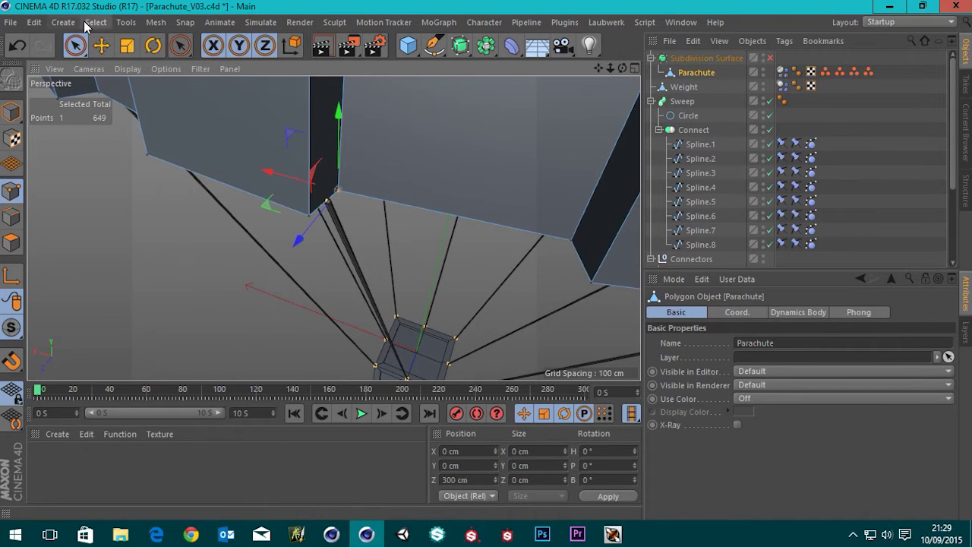
left_click(94, 22)
left_click(129, 383)
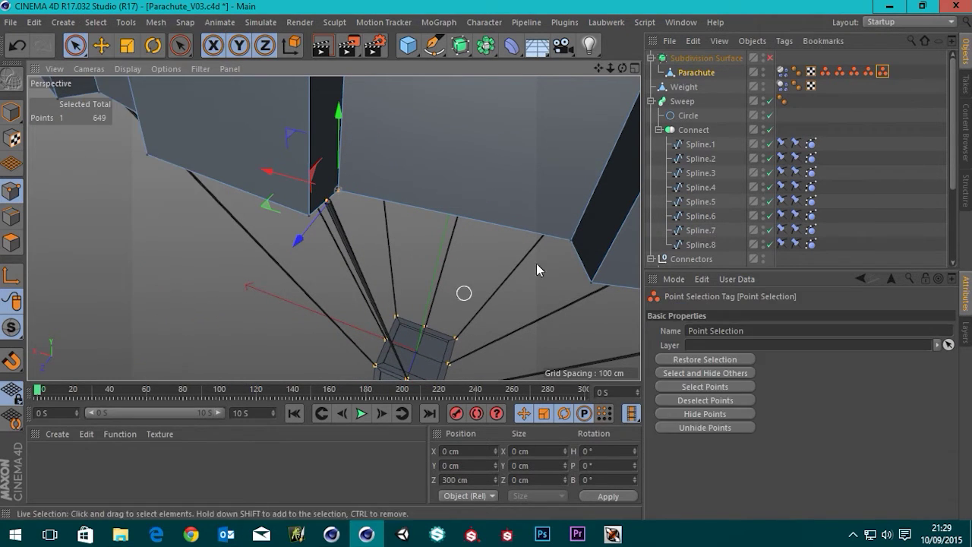
left_click(764, 332)
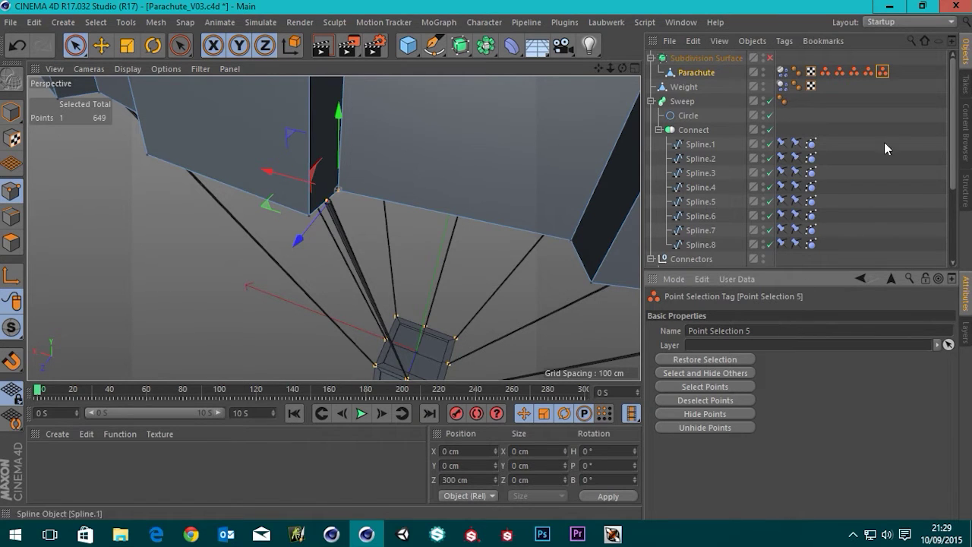
- Reselect the Parachute and orbit around the parachute and crate
left_click(881, 106)
left_click(706, 73)
scroll(383, 179, "down", 5)
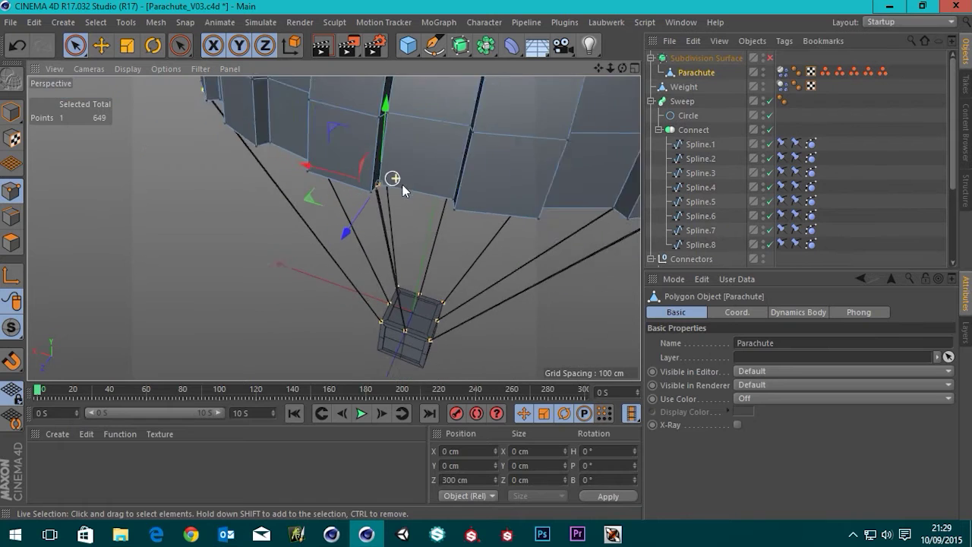
left_click_drag(366, 179, 399, 156, "alt")
scroll(384, 183, "up", 2)
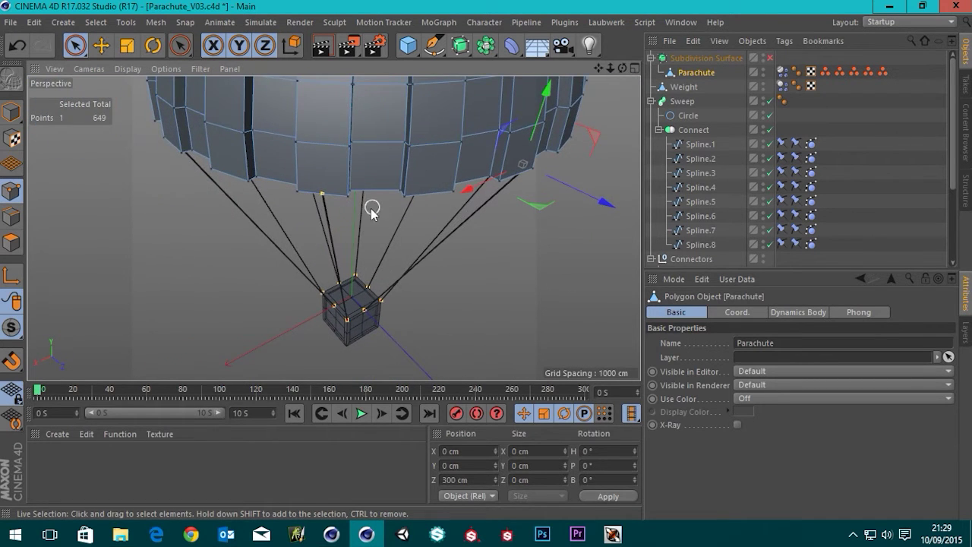
scroll(330, 207, "up", 2)
scroll(318, 190, "up", 2)
left_click_drag(318, 190, 421, 195, "alt")
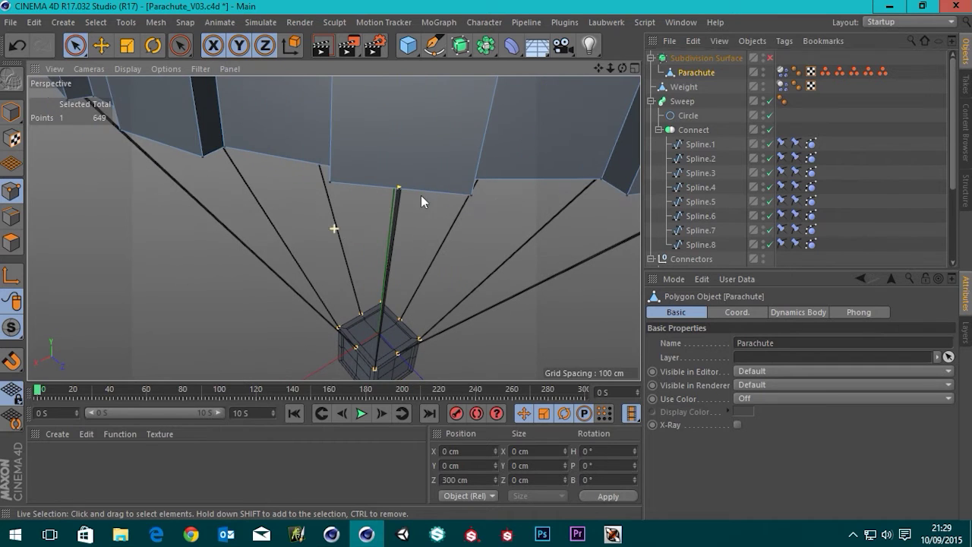
- Save the canopy rim point above the crate as Point Selection 6
left_click(371, 226)
mouse_move(354, 206)
left_mouse_down("alt")
mouse_move(434, 210)
mouse_move(337, 213)
left_mouse_up("alt")
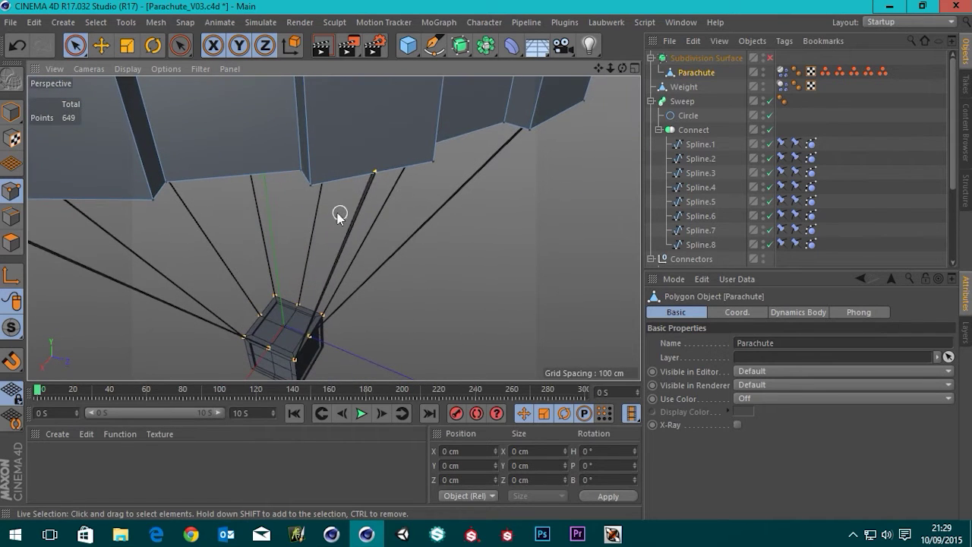
left_click(311, 186)
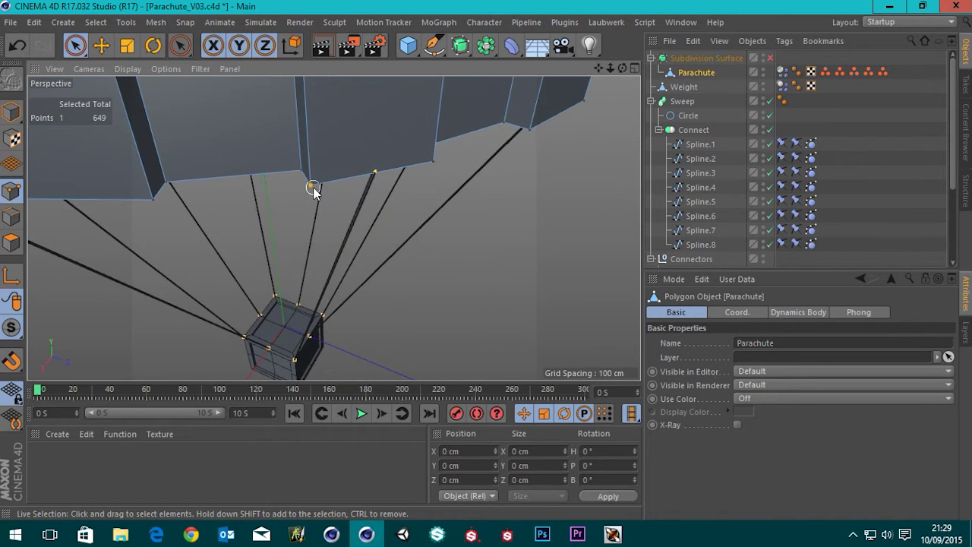
left_click(96, 22)
left_click(131, 384)
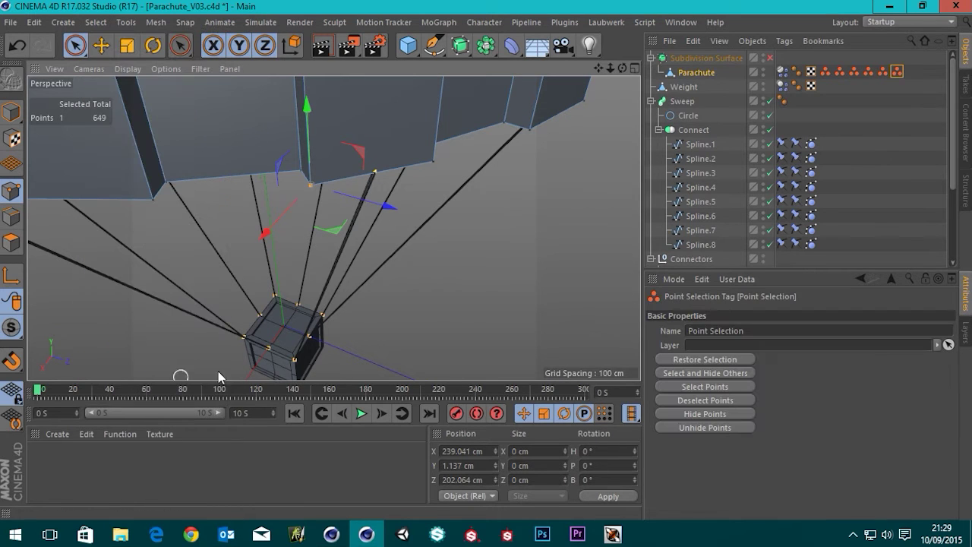
left_click(757, 333)
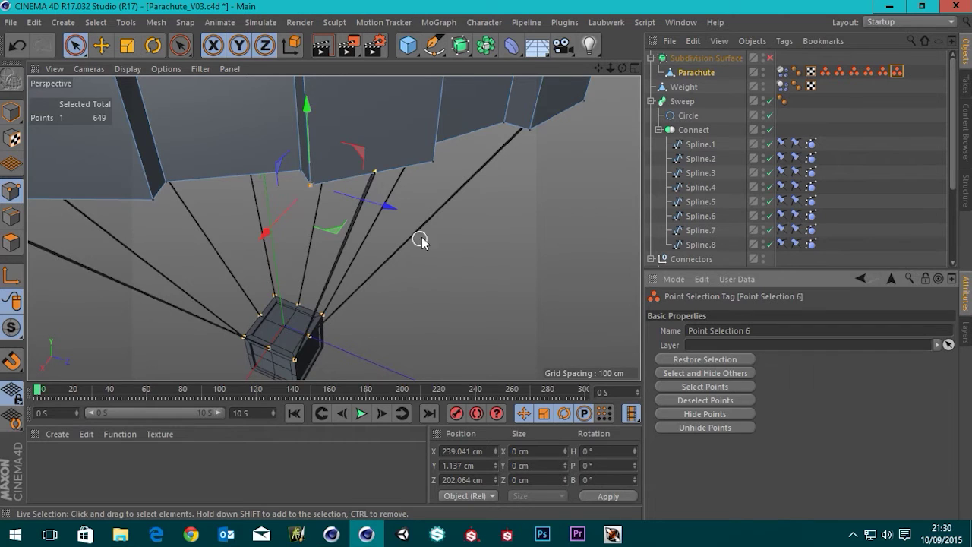
left_click_drag(419, 239, 454, 281, "alt")
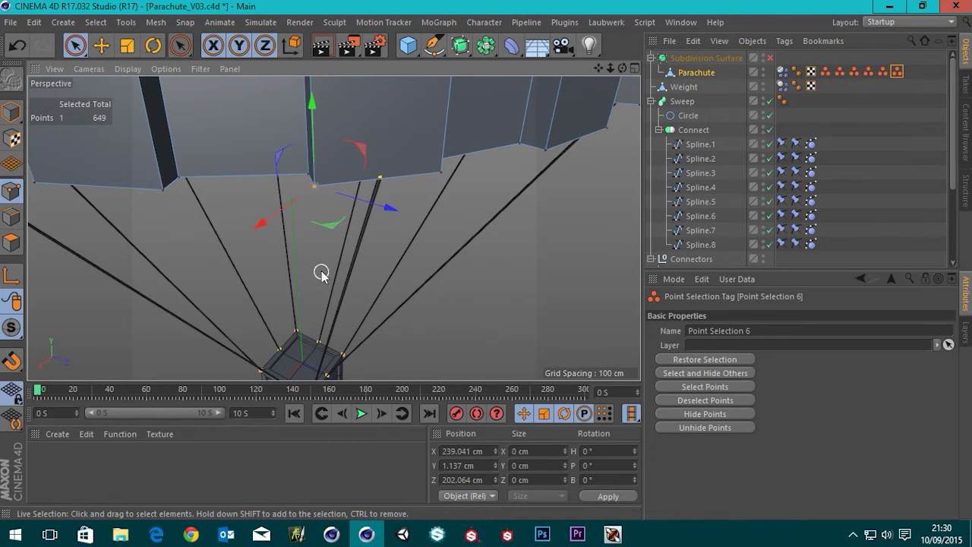
left_click_drag(321, 274, 363, 275, "alt")
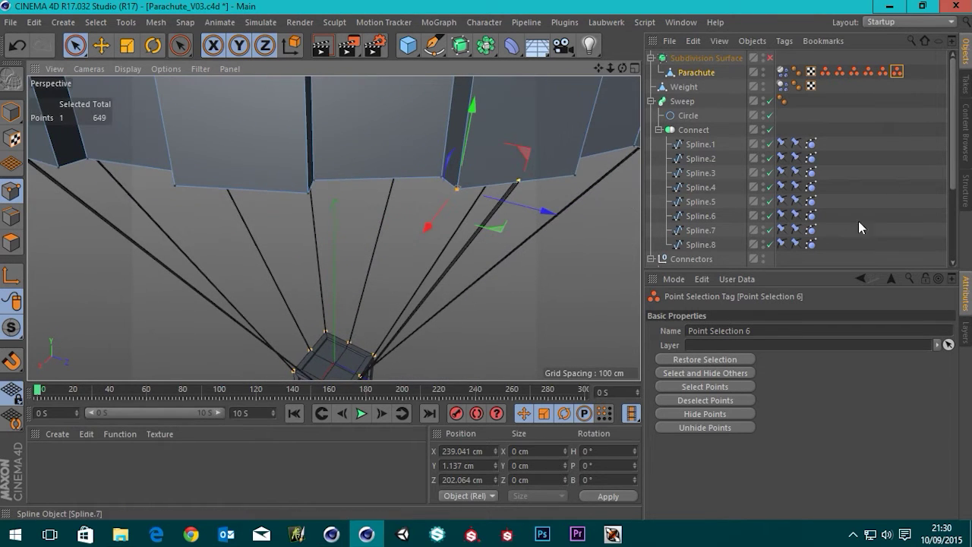
- Save the line-attachment vertex seen from below as Point Selection 7
left_click(696, 72)
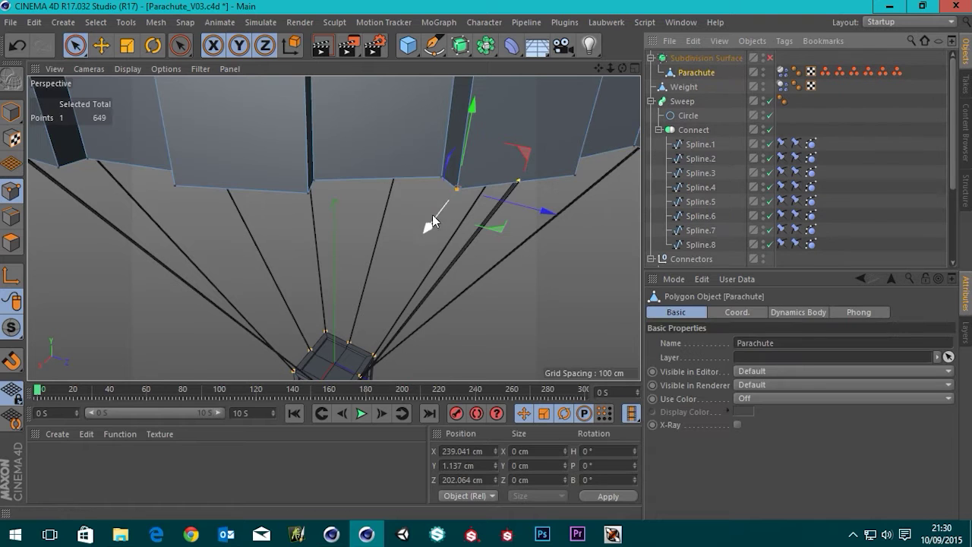
left_click(388, 284)
left_click_drag(290, 152, 628, 177, "alt")
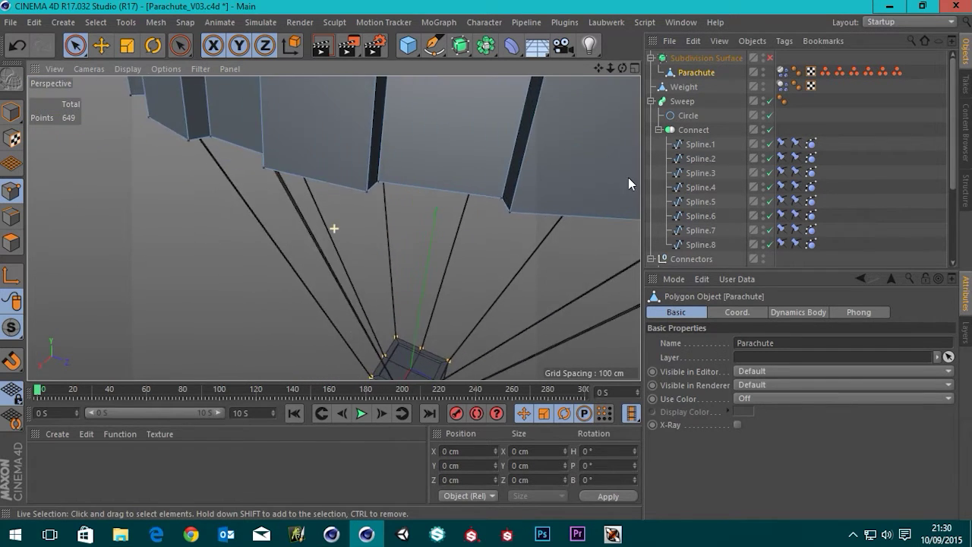
left_click_drag(339, 152, 460, 142, "alt")
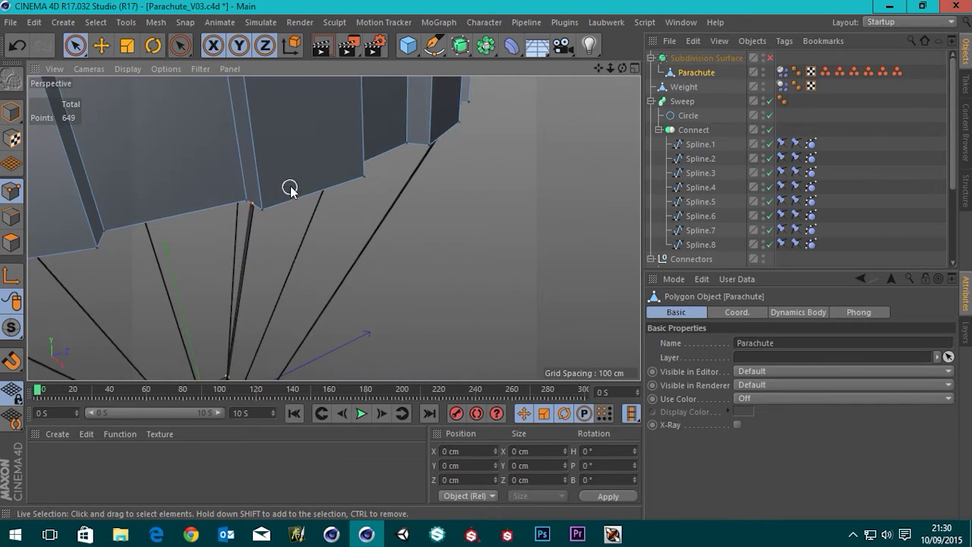
scroll(401, 184, "up", 3)
scroll(348, 192, "up", 2)
left_click(348, 192)
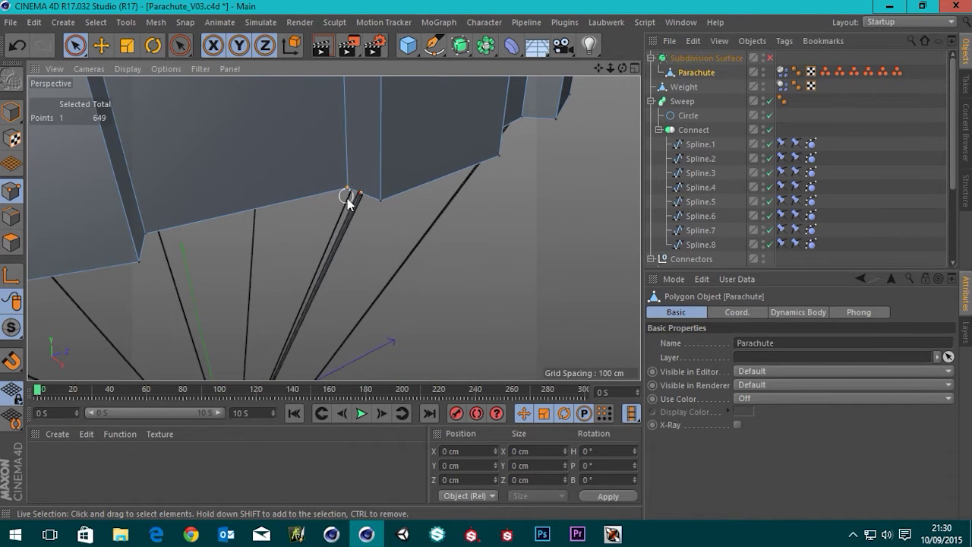
left_click(104, 27)
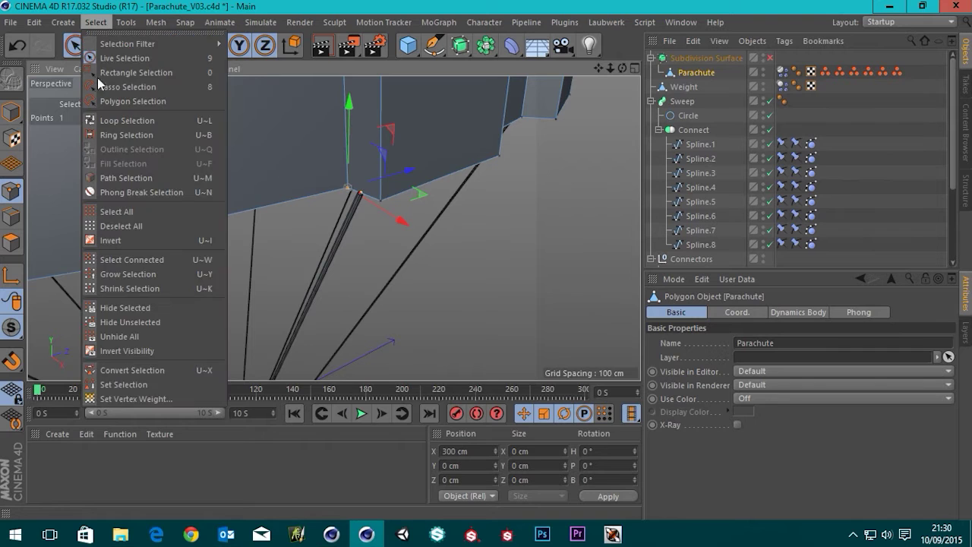
left_click(139, 385)
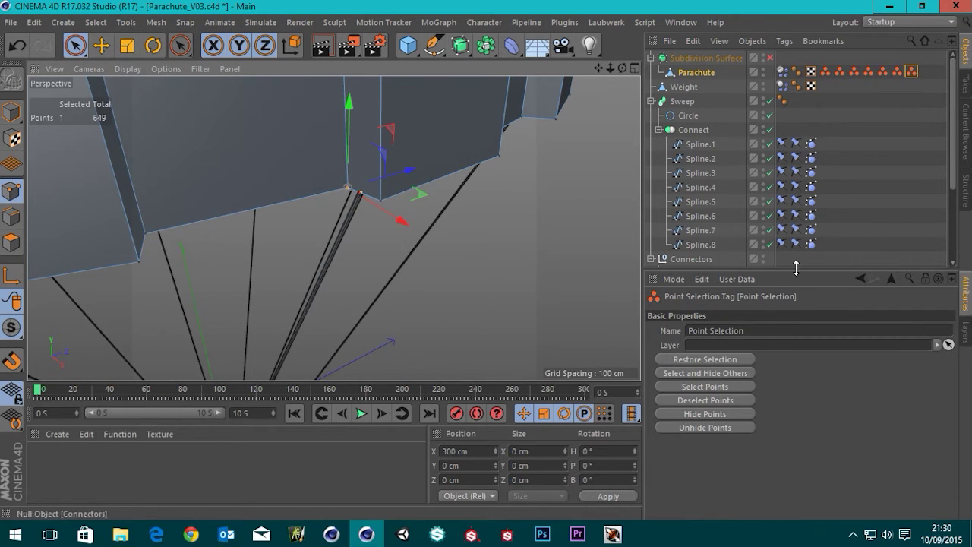
left_click(765, 331)
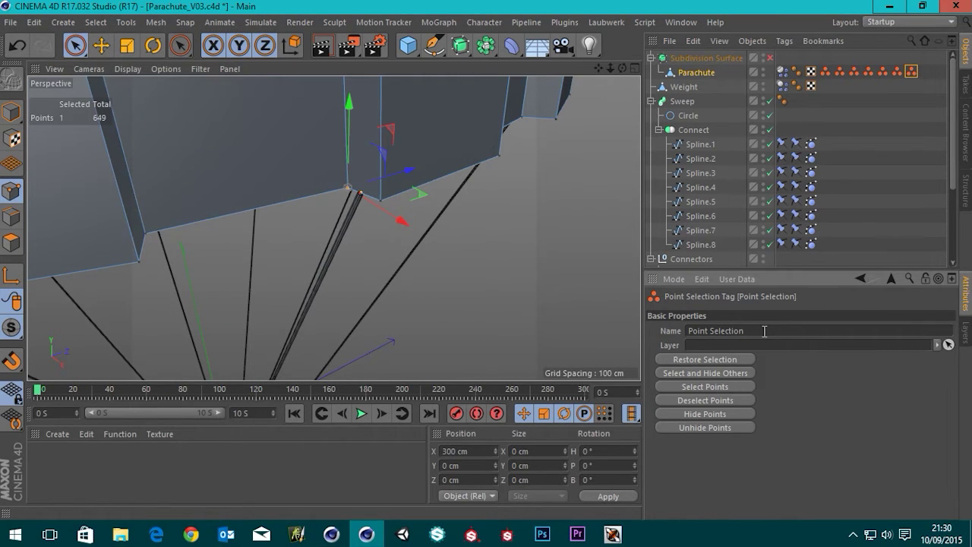
- Orbit toward the next line-attachment vertex and select it
left_click_drag(432, 295, 328, 193, "alt")
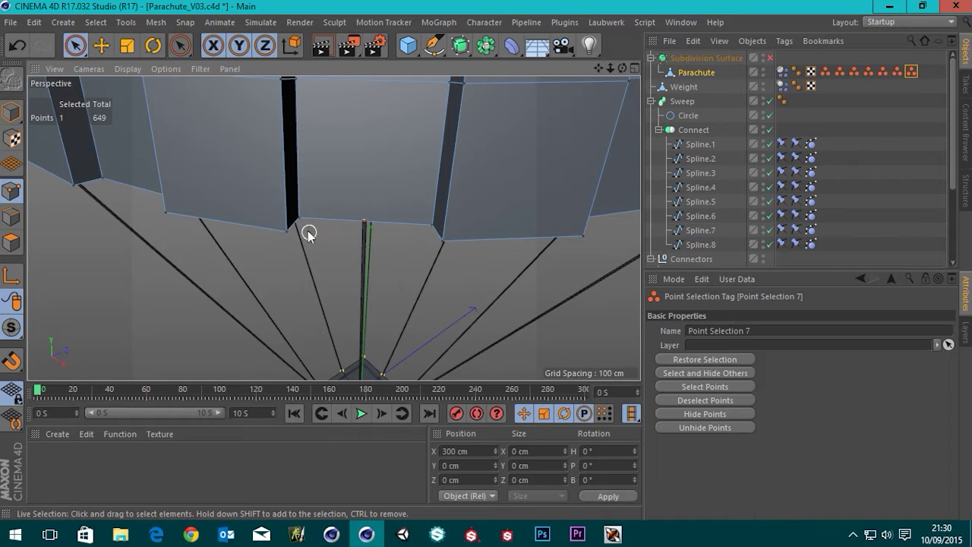
scroll(298, 232, "up", 3)
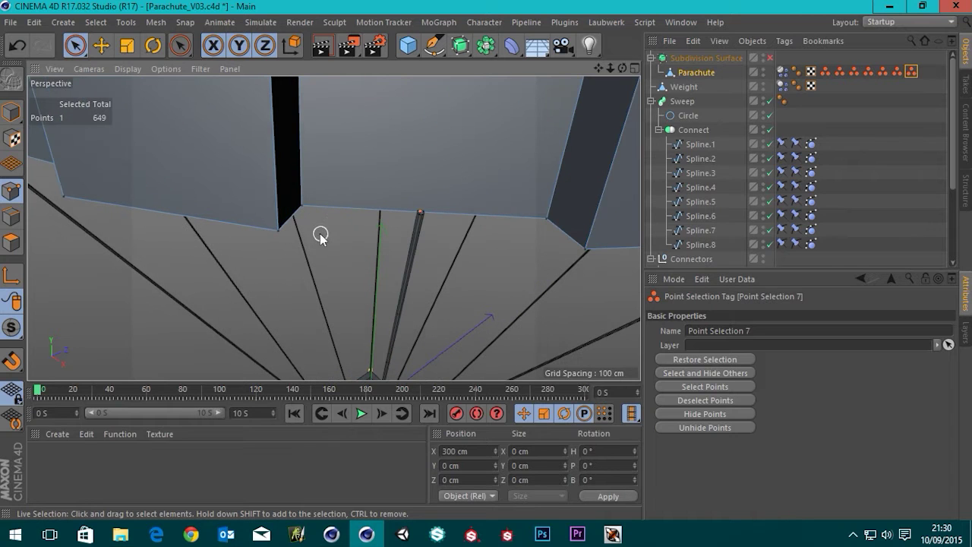
left_click(304, 206)
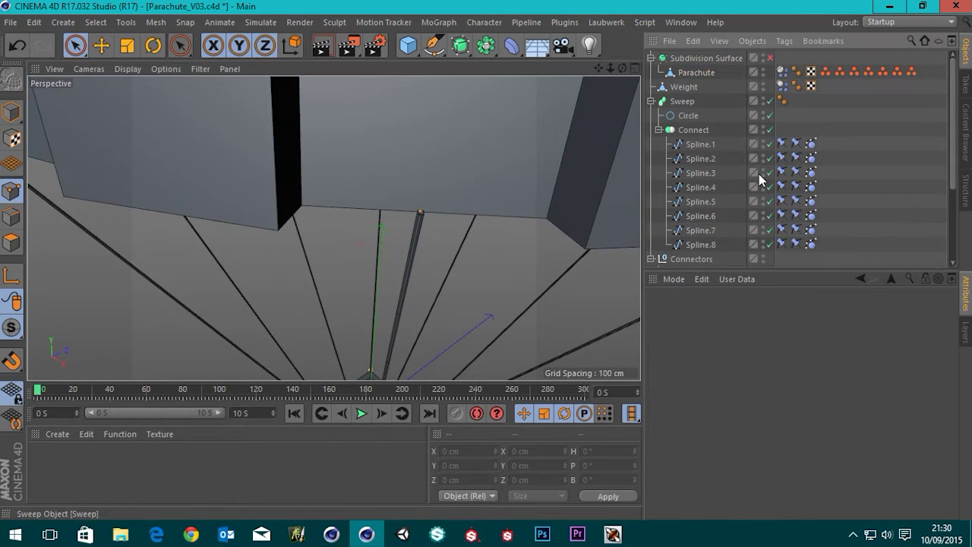
- Store the last attachment vertex as Point Selection 8
left_click(693, 73)
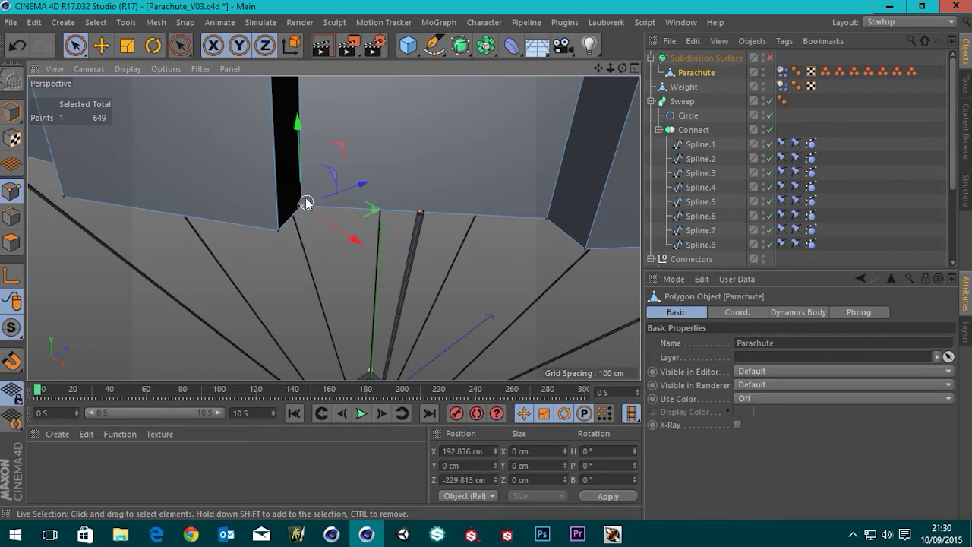
left_click(95, 22)
left_click(123, 384)
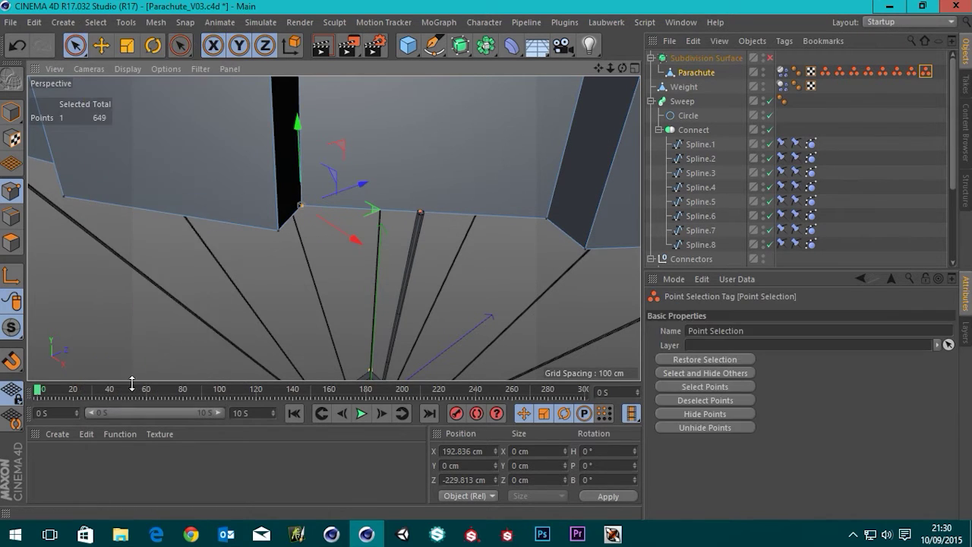
left_click(792, 331)
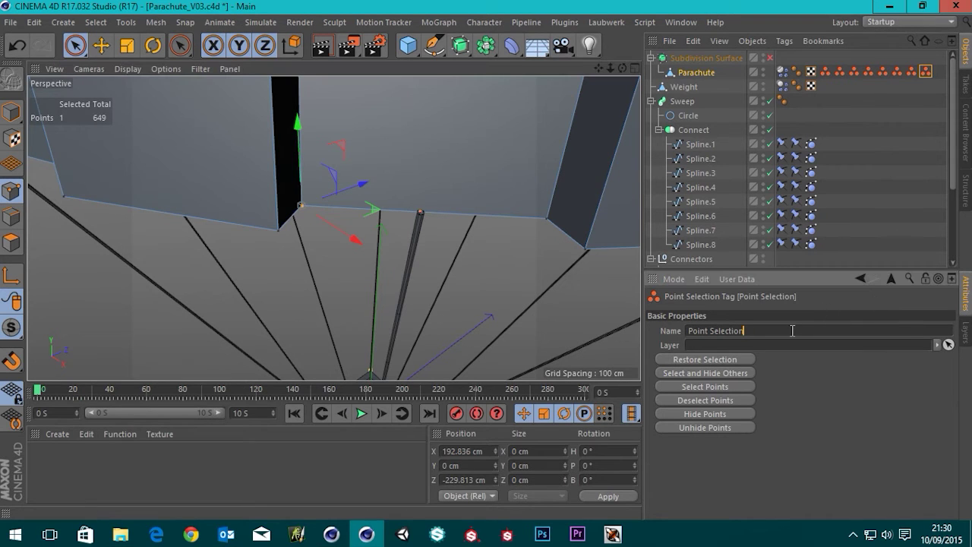
- Step through the stored Point Selection tags to check them, then deselect
left_click(828, 72)
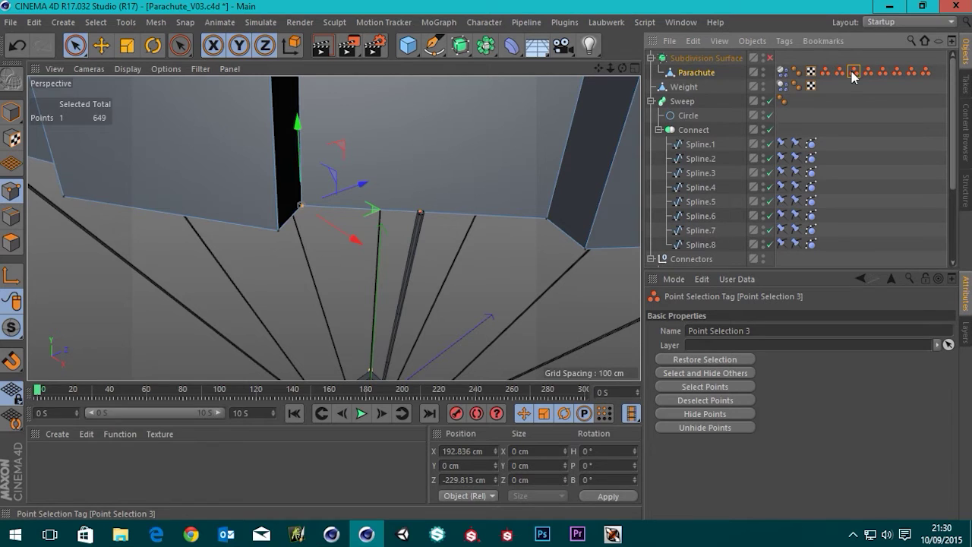
left_click(870, 69)
left_click(897, 72)
left_click(912, 72)
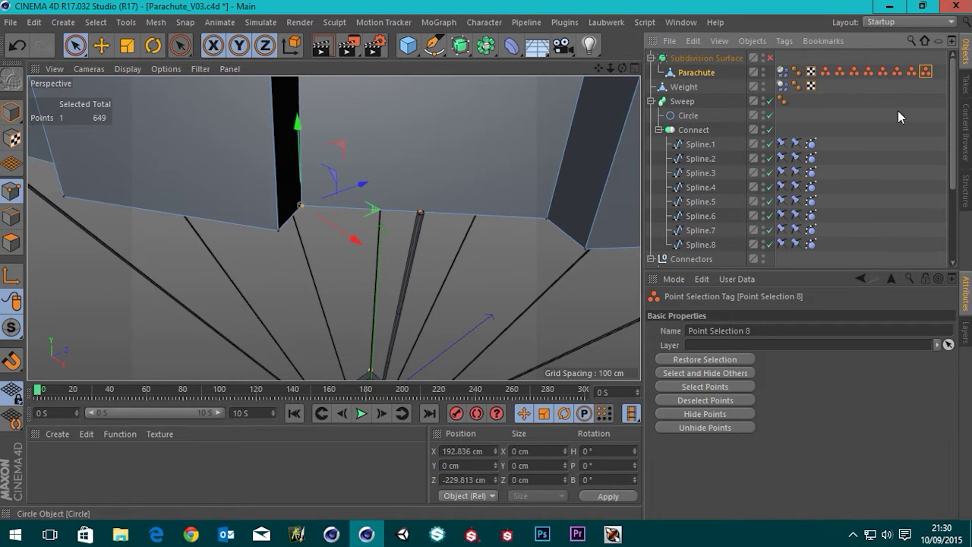
left_click(857, 89)
- Re-enable the Subdivision Surface so the canopy displays smoothed again
scroll(326, 262, "down", 10)
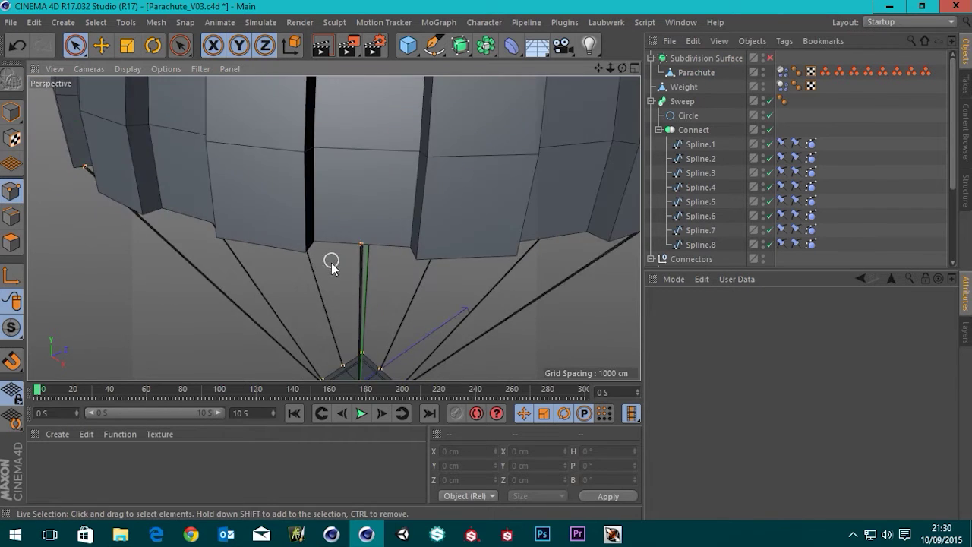
left_click_drag(427, 302, 369, 260, "alt")
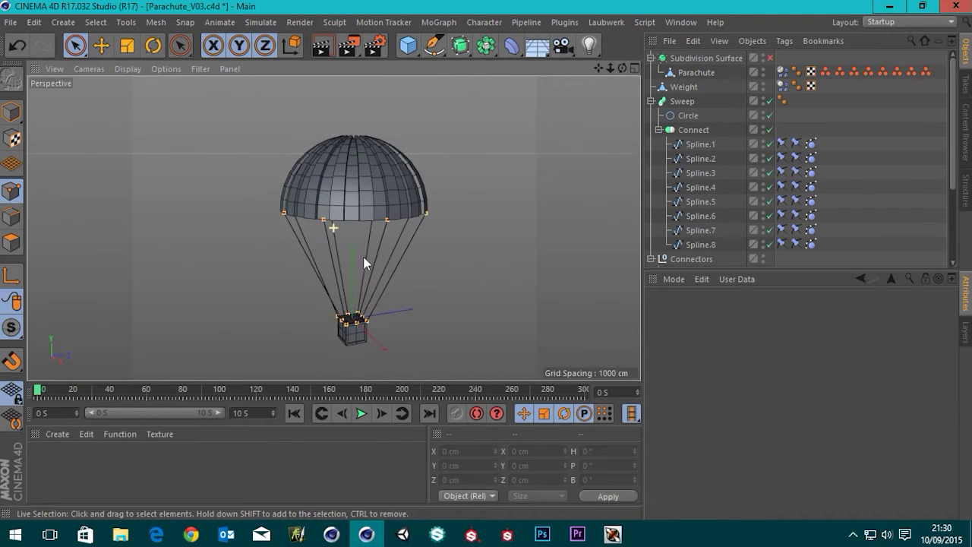
scroll(379, 271, "up", 5)
left_click_drag(283, 272, 388, 271, "alt")
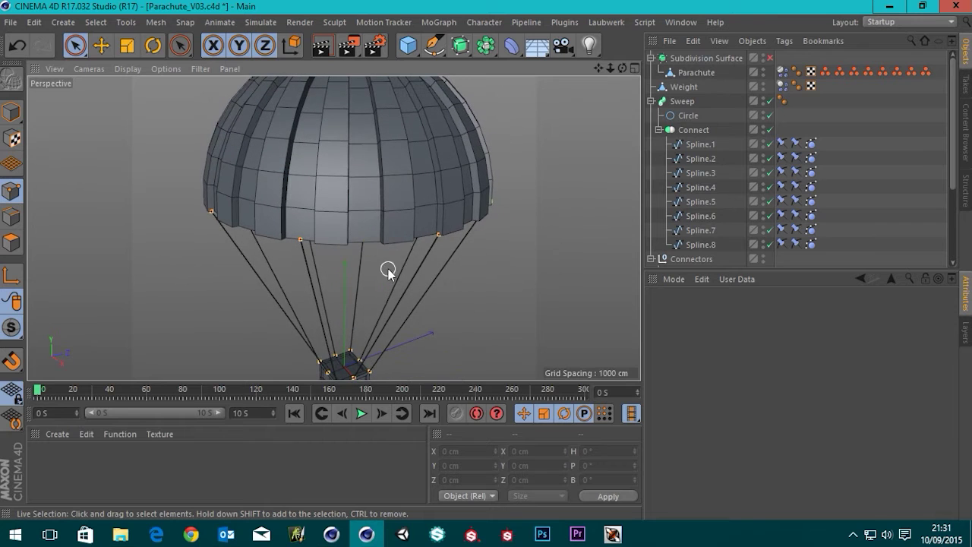
left_click(770, 58)
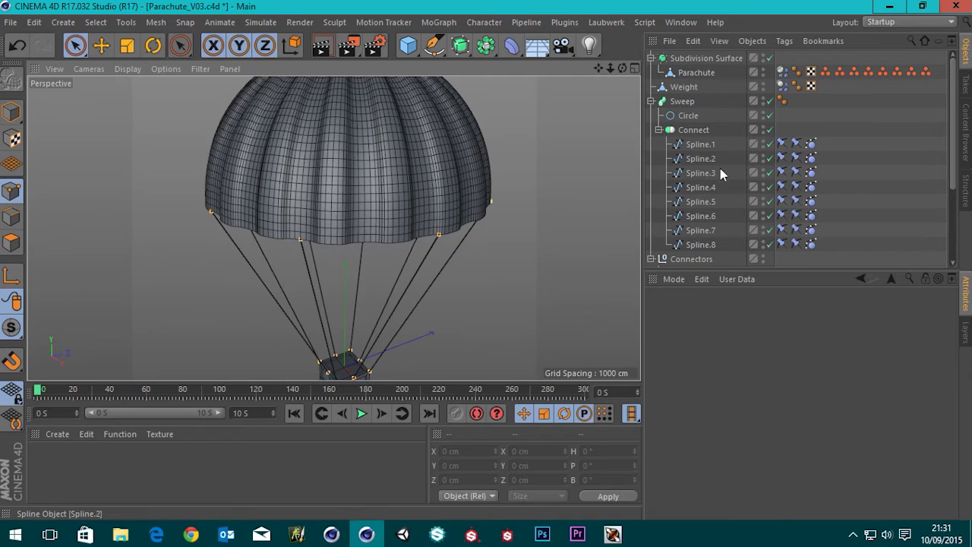
scroll(706, 152, "down", 3)
scroll(680, 140, "up", 3)
- Select Spring.1–Spring.8 and set their Attachment A to Point Selection
left_click(658, 130)
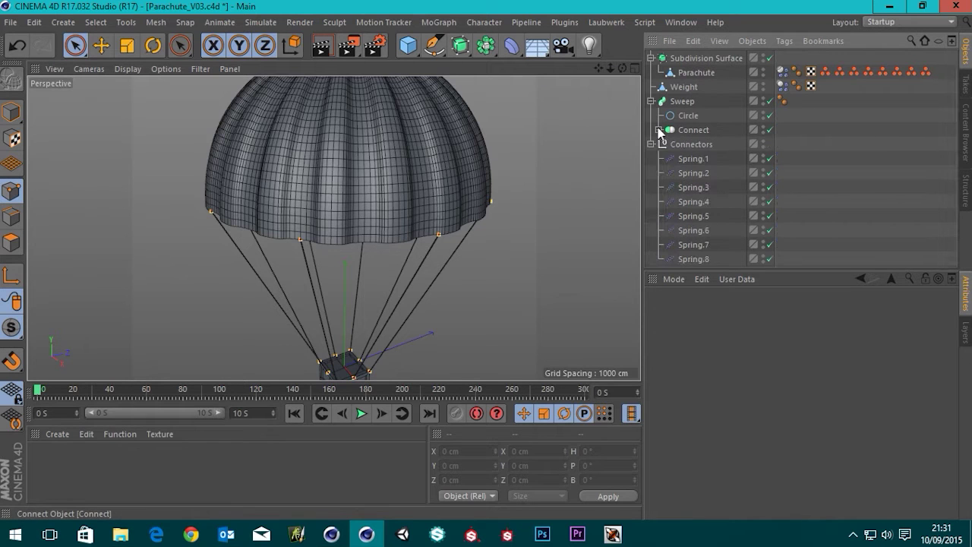
left_click(651, 101)
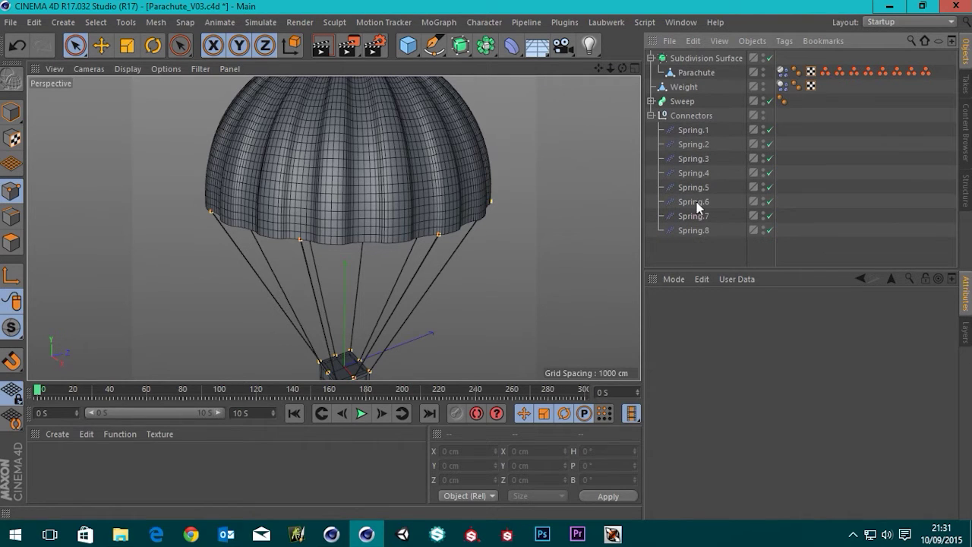
left_click(692, 129)
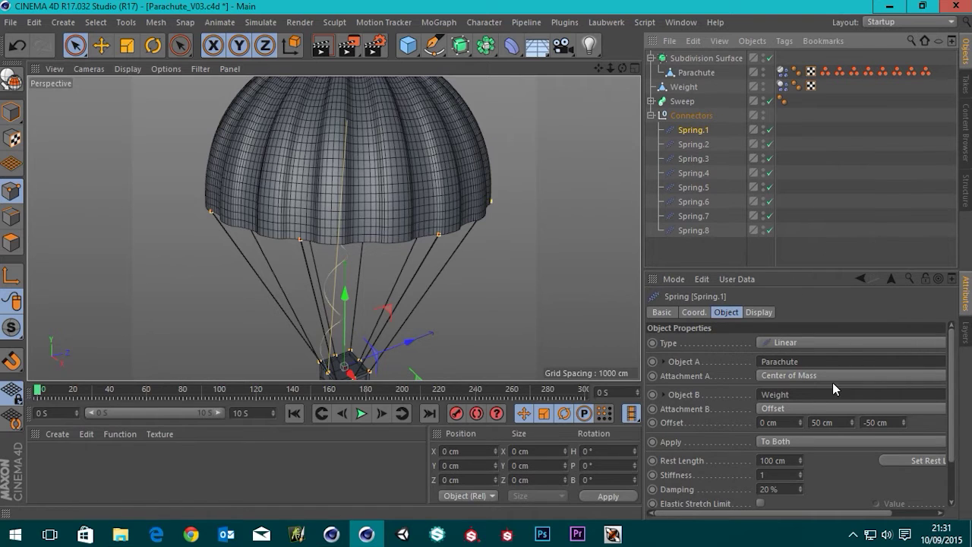
left_click(700, 231, "shift")
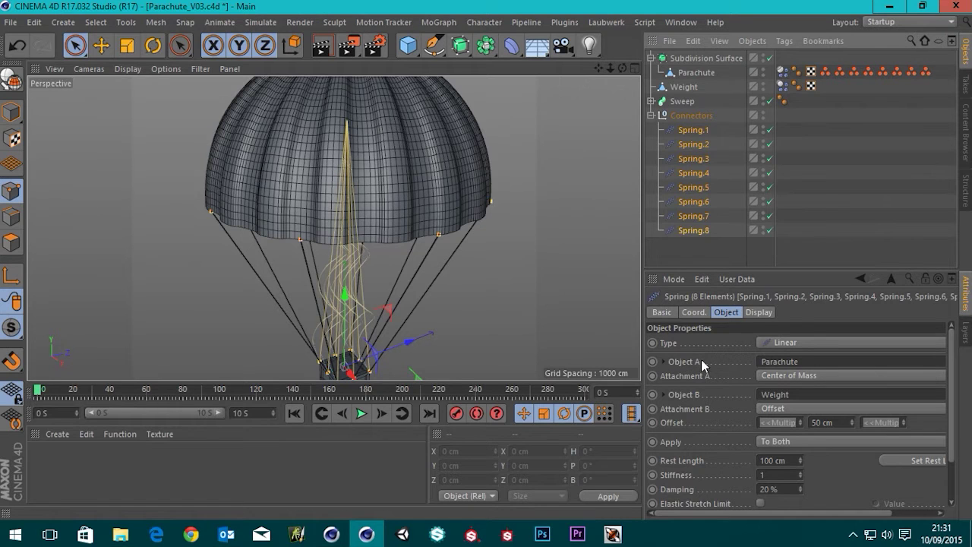
left_click(792, 375)
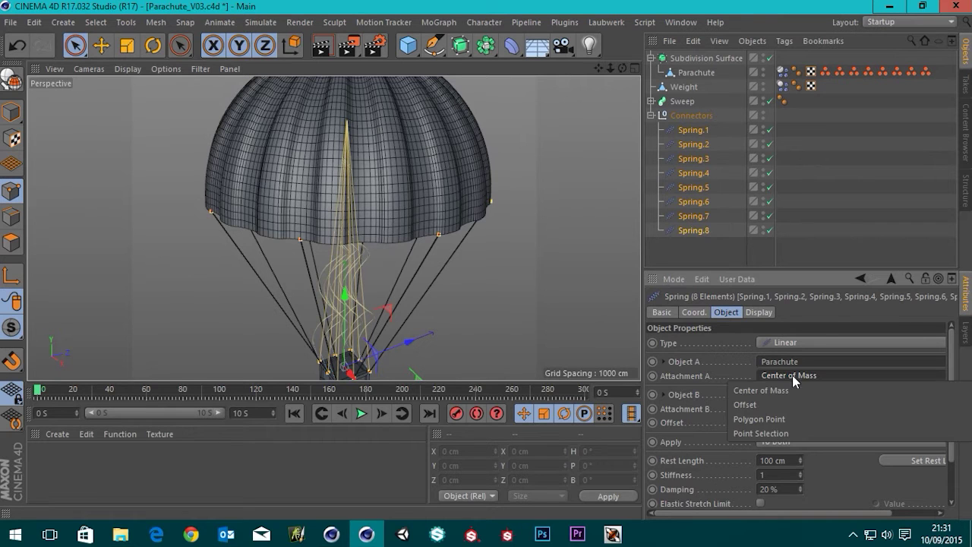
left_click(768, 434)
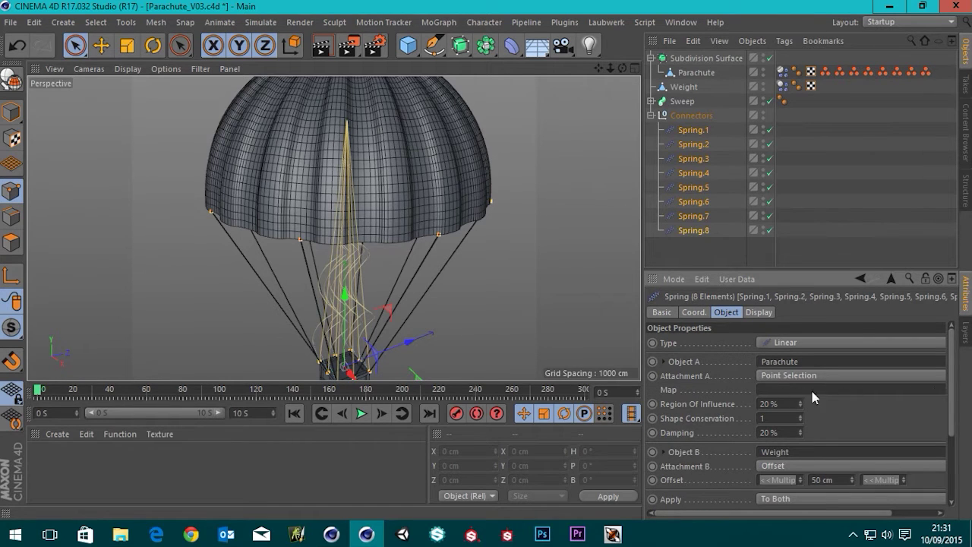
left_click(688, 133)
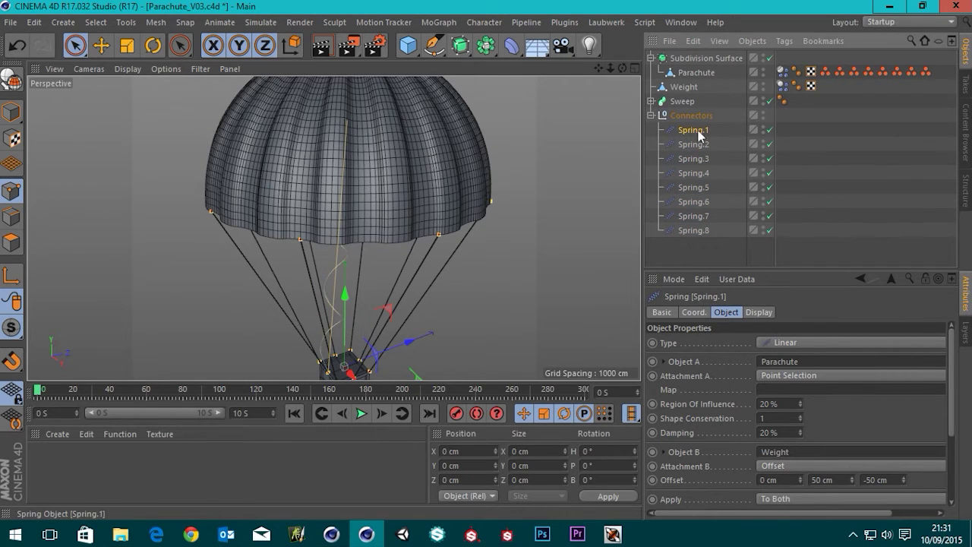
- Map Point Selection 1–4 onto Spring.1–Spring.4 respectively
left_click(825, 72)
left_click_drag(794, 370, 790, 389)
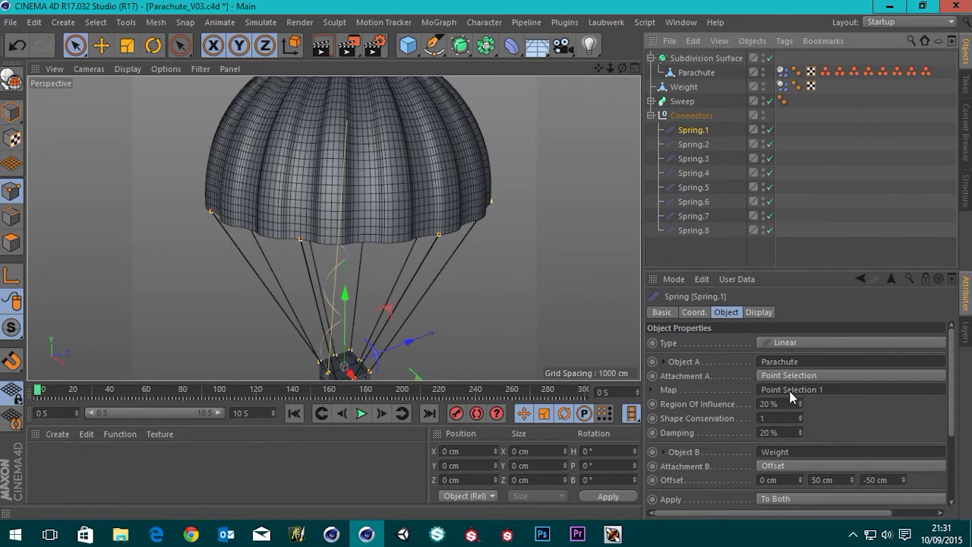
left_click(698, 144)
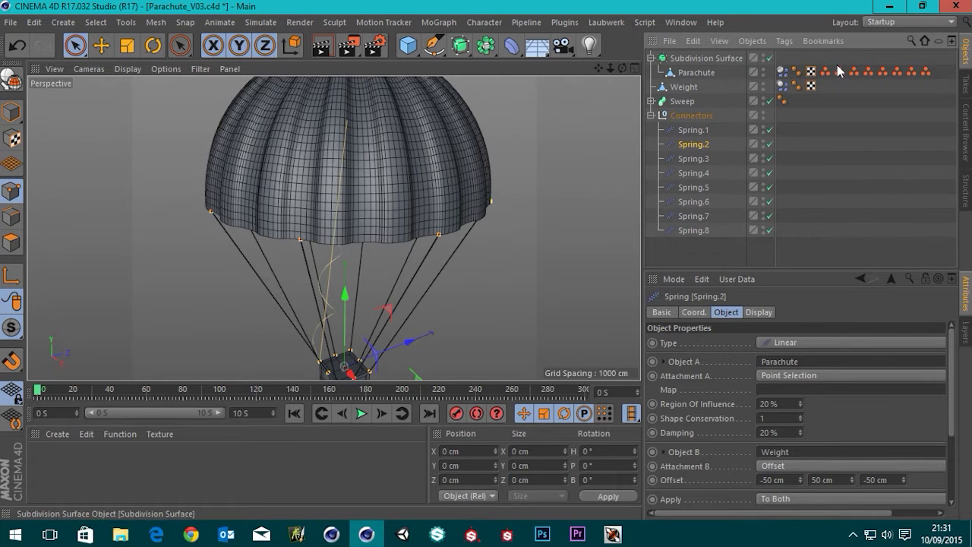
left_click_drag(838, 71, 810, 393)
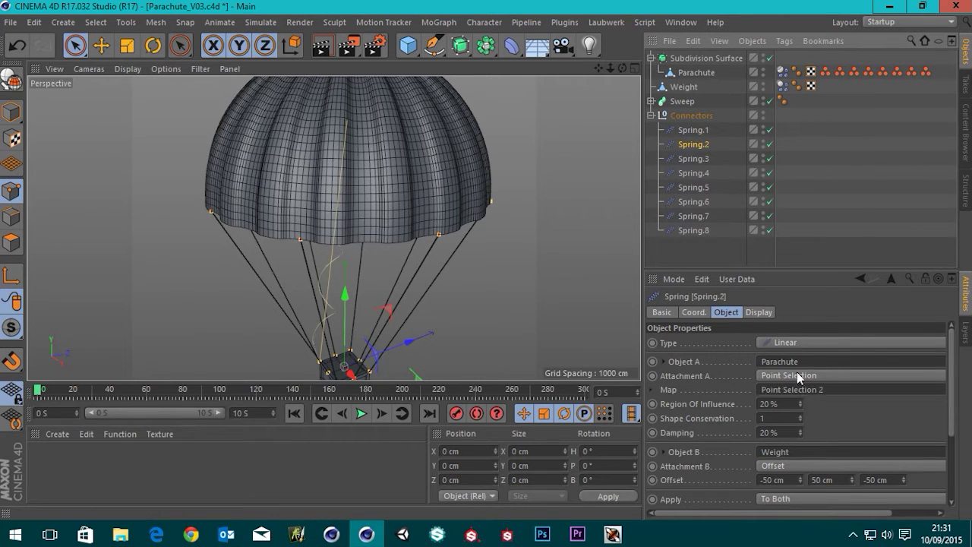
left_click(693, 158)
left_click_drag(854, 72, 825, 400)
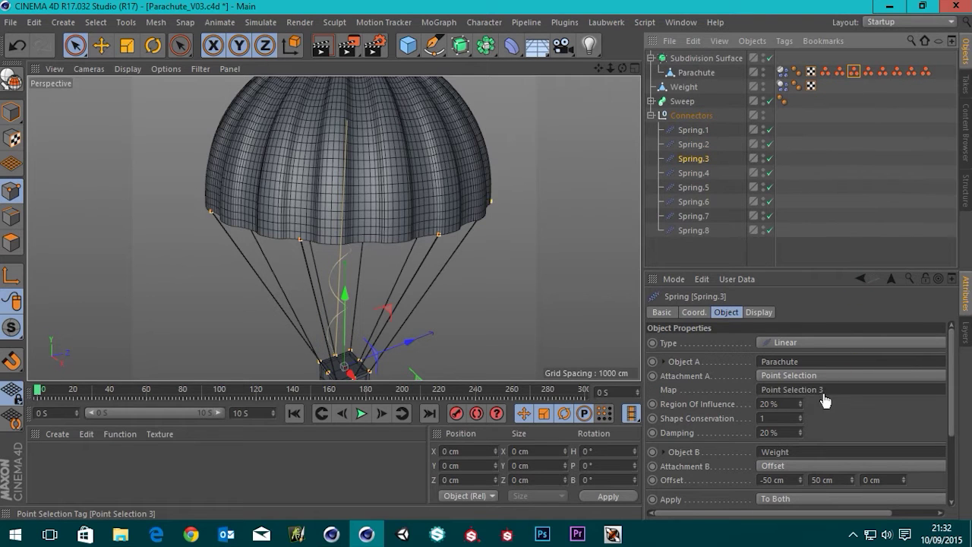
left_click(705, 174)
left_click_drag(870, 71, 810, 393)
- Map Point Selection 5–8 onto Spring.5–Spring.8, then select all eight springs
left_click(704, 188)
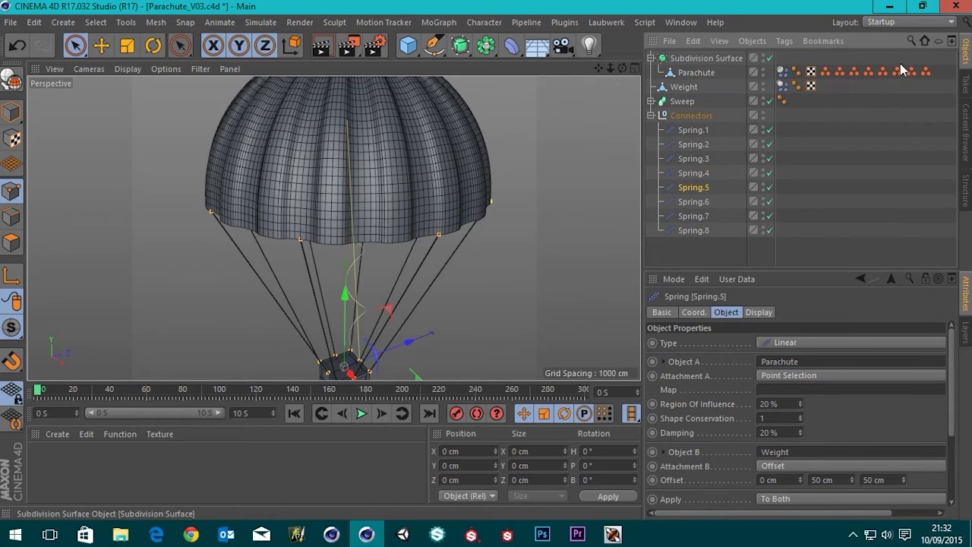
left_click_drag(882, 71, 825, 390)
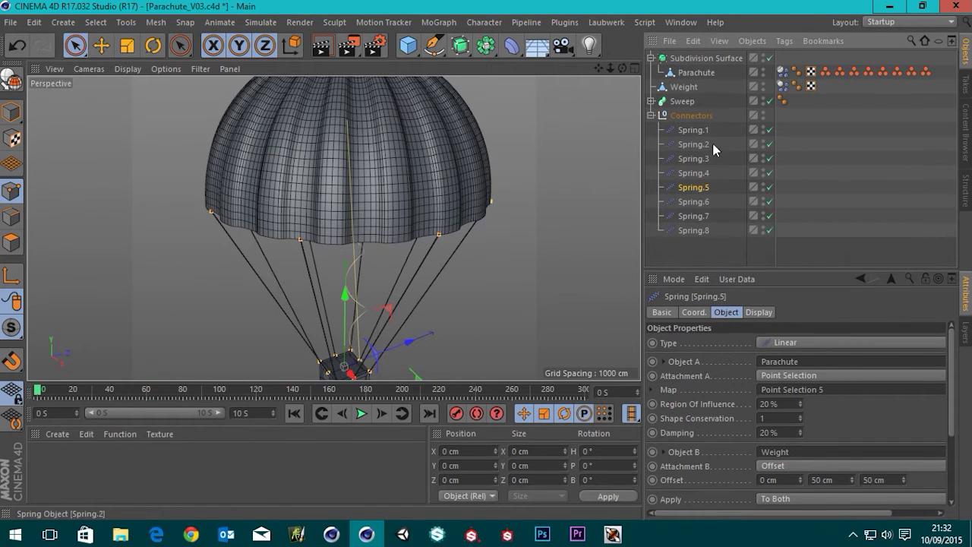
left_click(700, 202)
left_click_drag(898, 71, 834, 398)
left_click(693, 217)
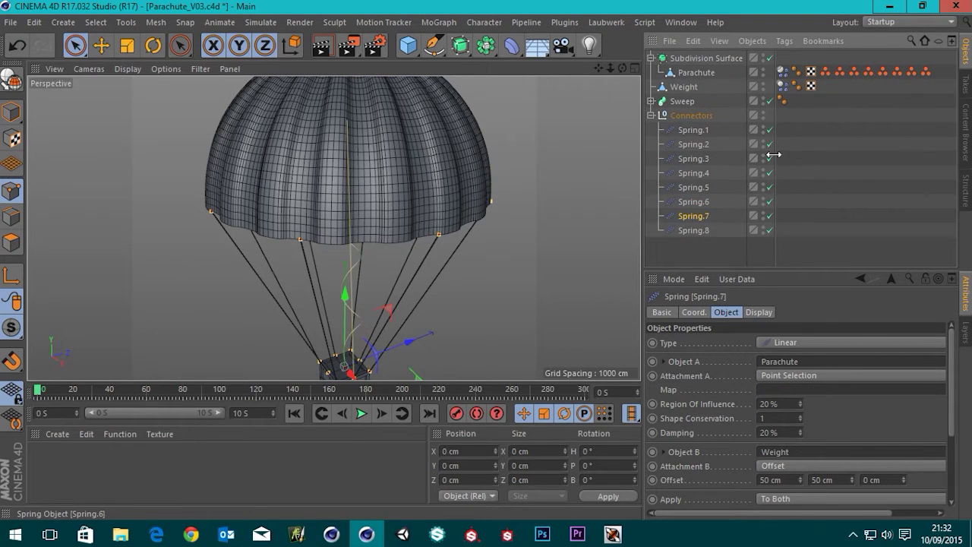
left_click_drag(916, 72, 830, 391)
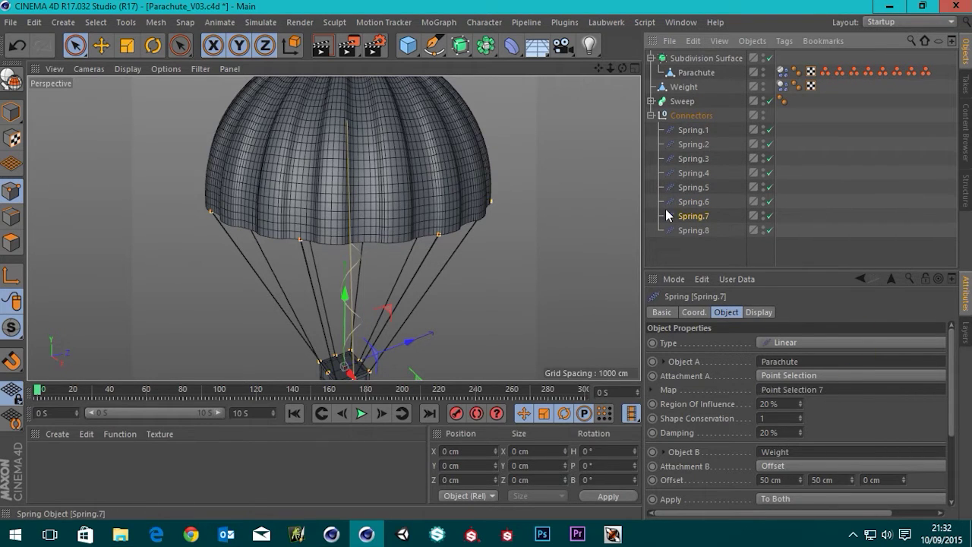
left_click(701, 231)
left_click_drag(925, 71, 853, 390)
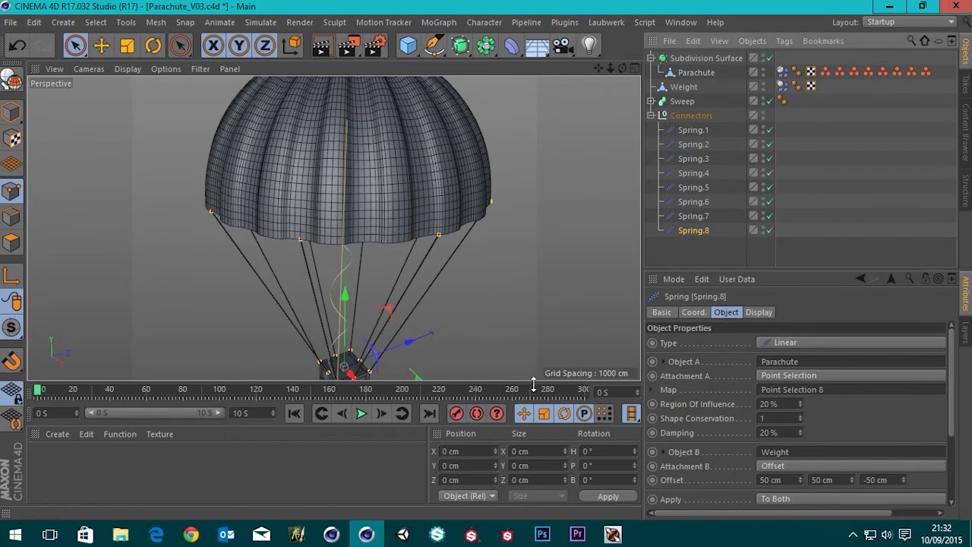
left_click(700, 130, "shift")
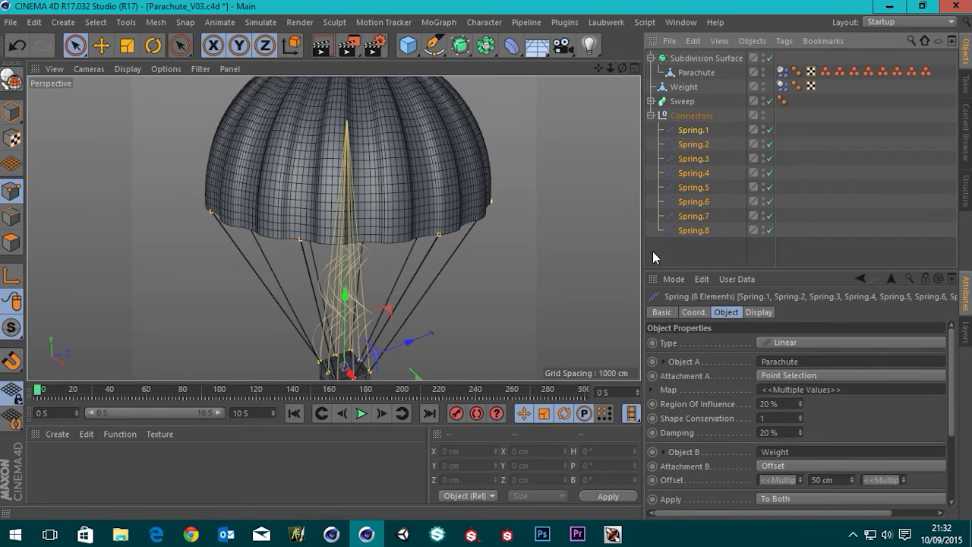
left_click_drag(410, 206, 398, 276, "alt")
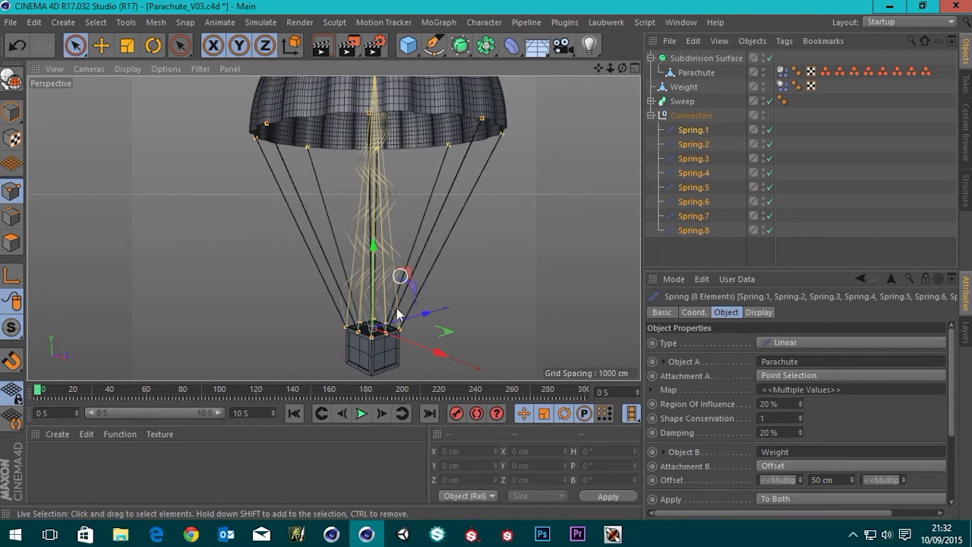
left_click(382, 415)
left_click_drag(445, 161, 462, 109, "alt")
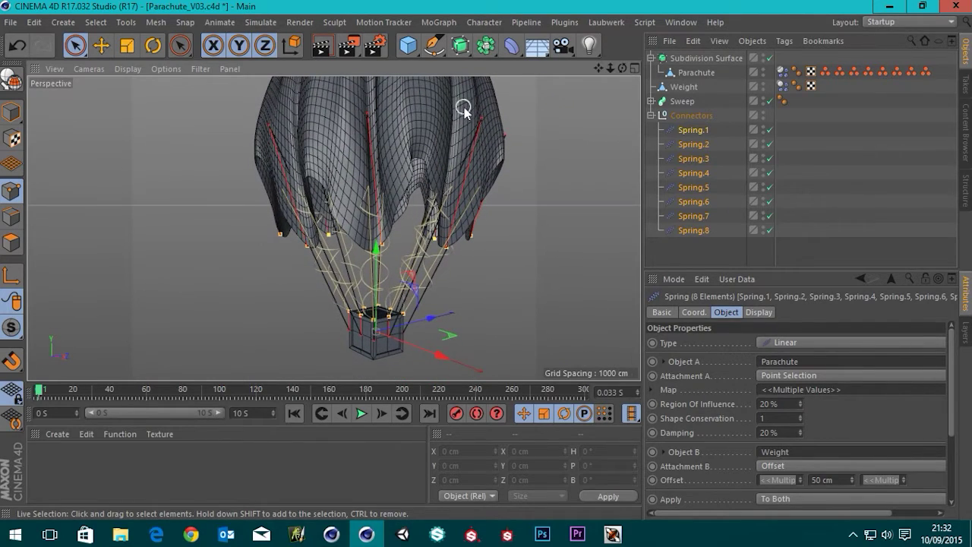
left_click(295, 412)
scroll(344, 357, "down", 3)
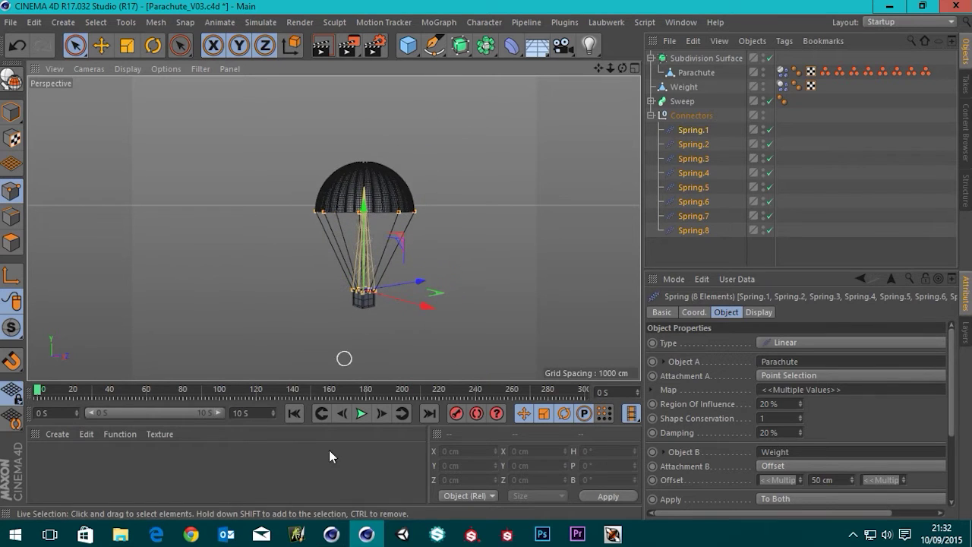
left_click(360, 414)
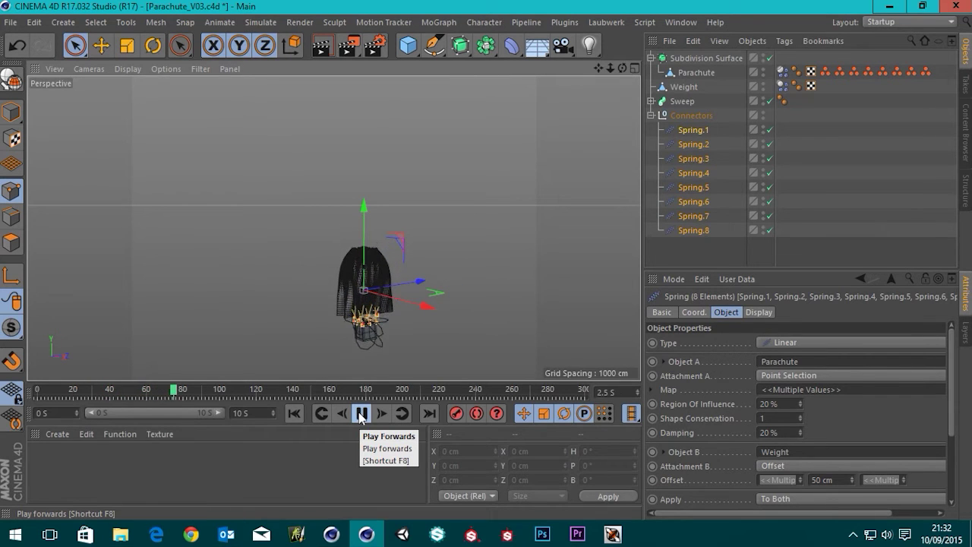
left_click(361, 414)
left_click(294, 414)
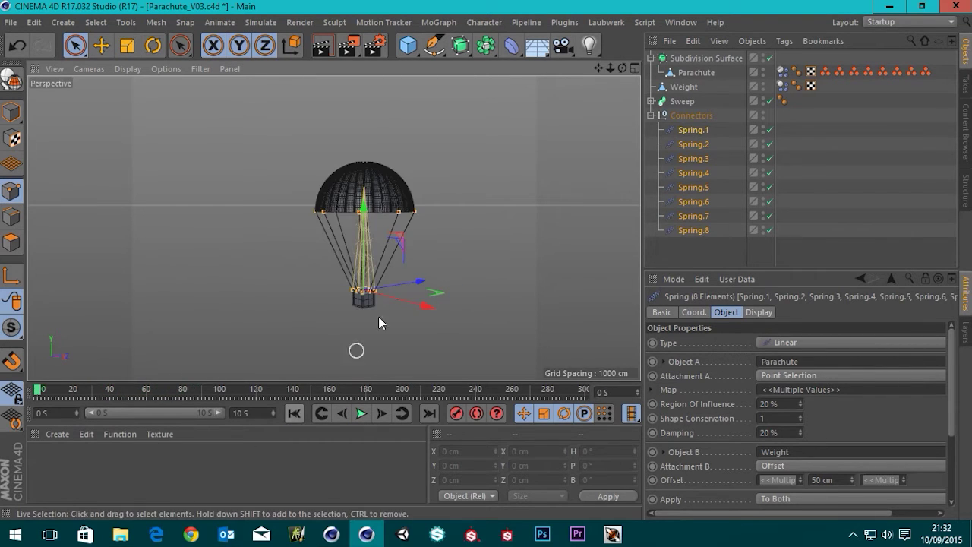
scroll(395, 198, "up", 3)
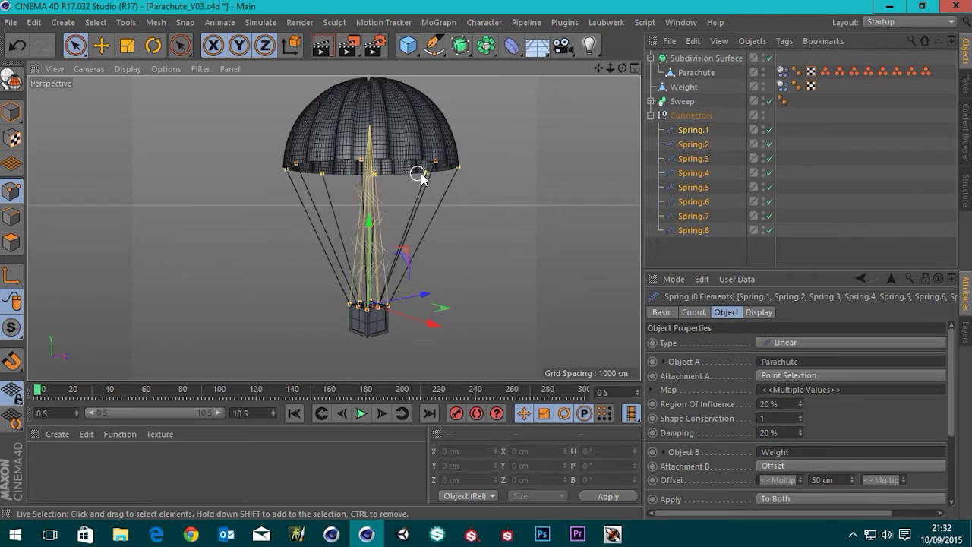
left_click_drag(420, 176, 397, 190, "alt")
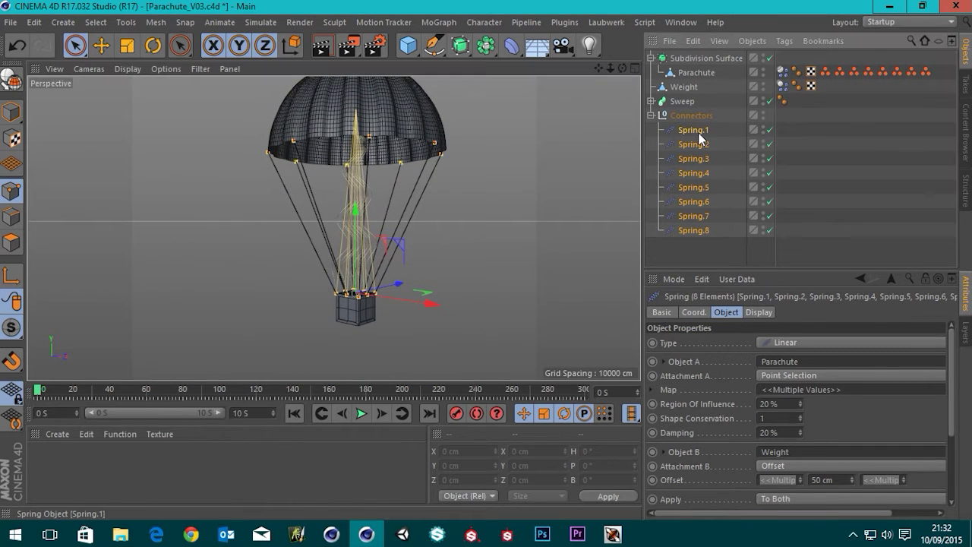
- Reselect all springs and reveal Rest Length 100 cm, Stiffness 1, Damping 20%
left_click(686, 231)
key("ctrl+z")
left_click_drag(950, 399, 950, 461)
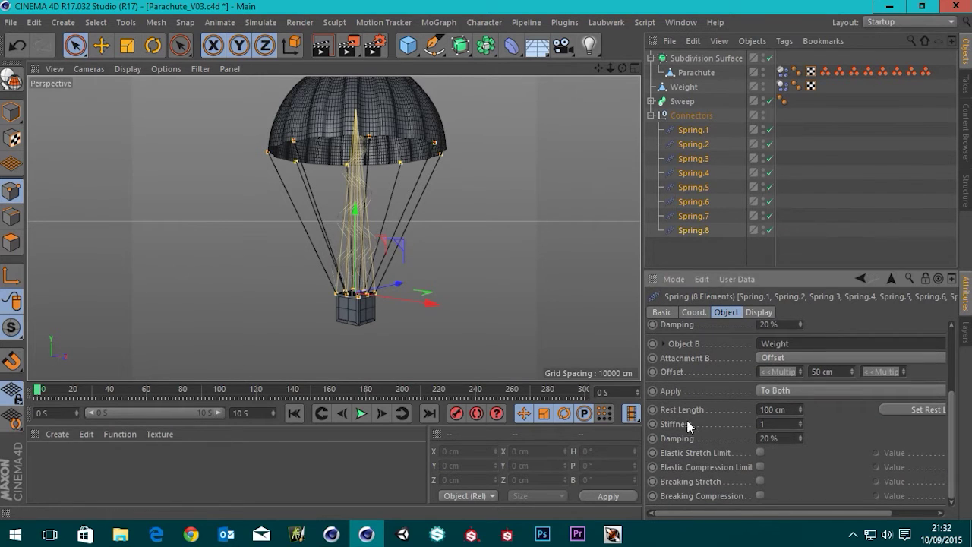
scroll(363, 258, "up", 3)
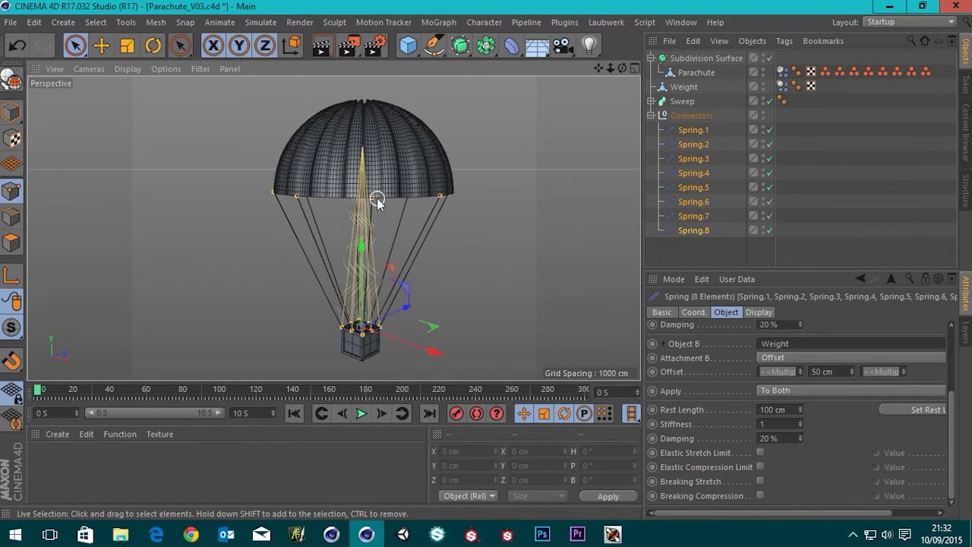
left_click_drag(365, 337, 419, 258, "alt")
scroll(310, 339, "up", 6)
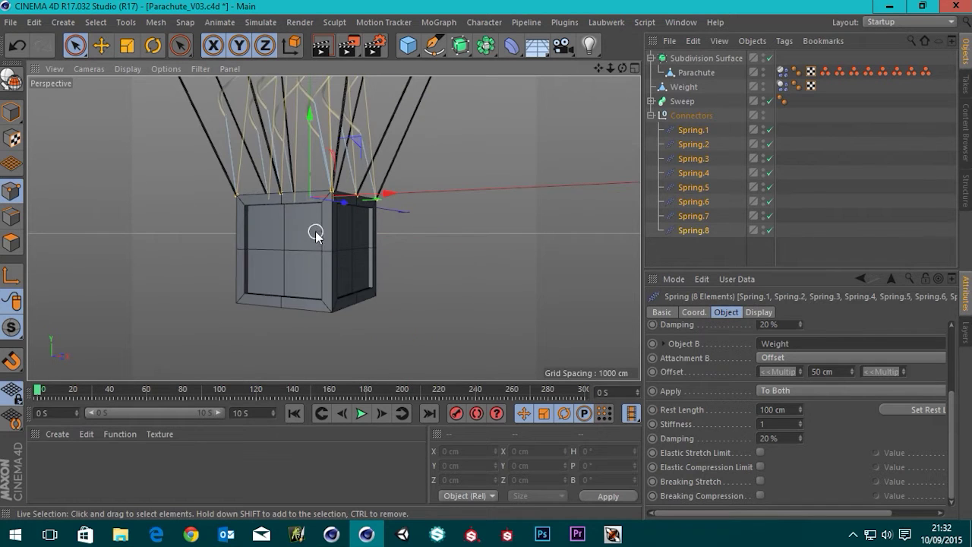
scroll(347, 282, "down", 4)
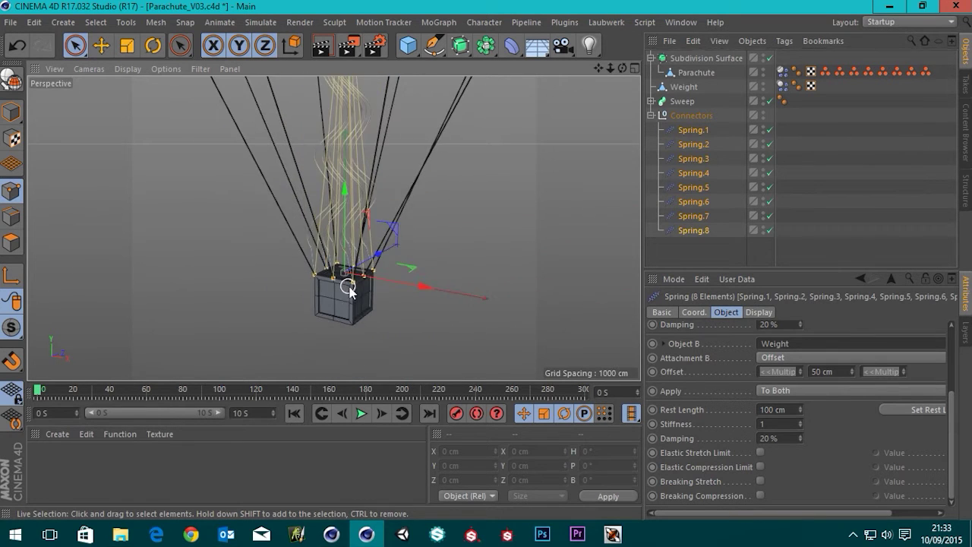
left_click_drag(355, 264, 375, 228, "alt")
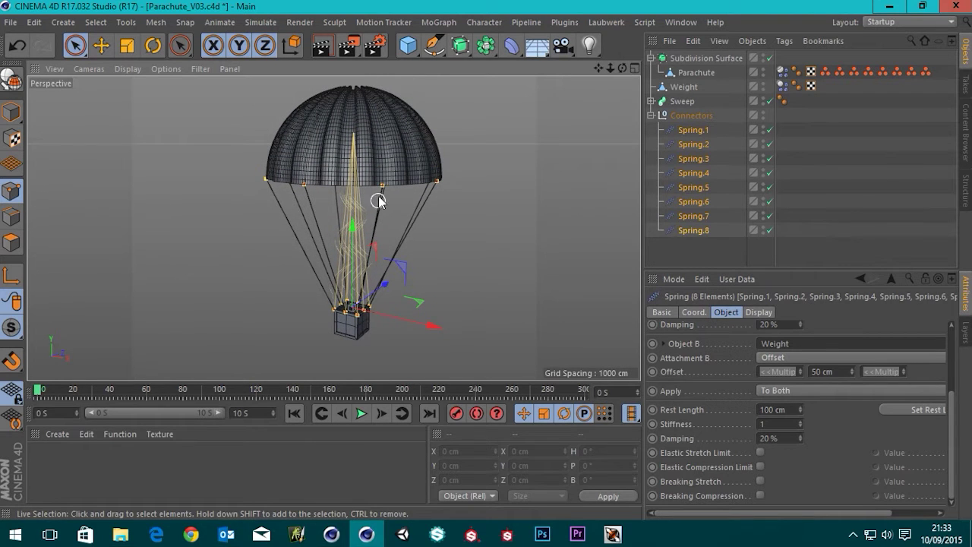
scroll(364, 285, "up", 1)
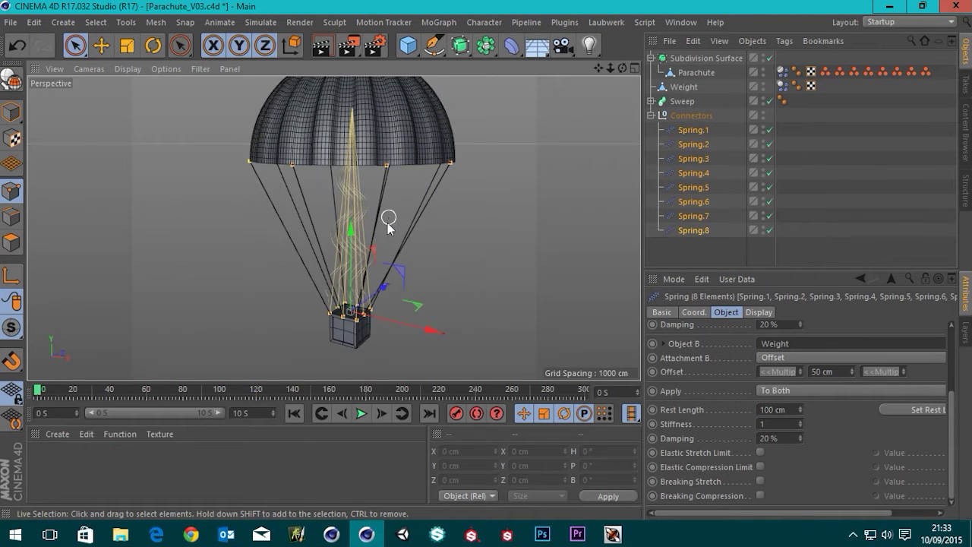
left_click_drag(387, 226, 365, 241, "alt")
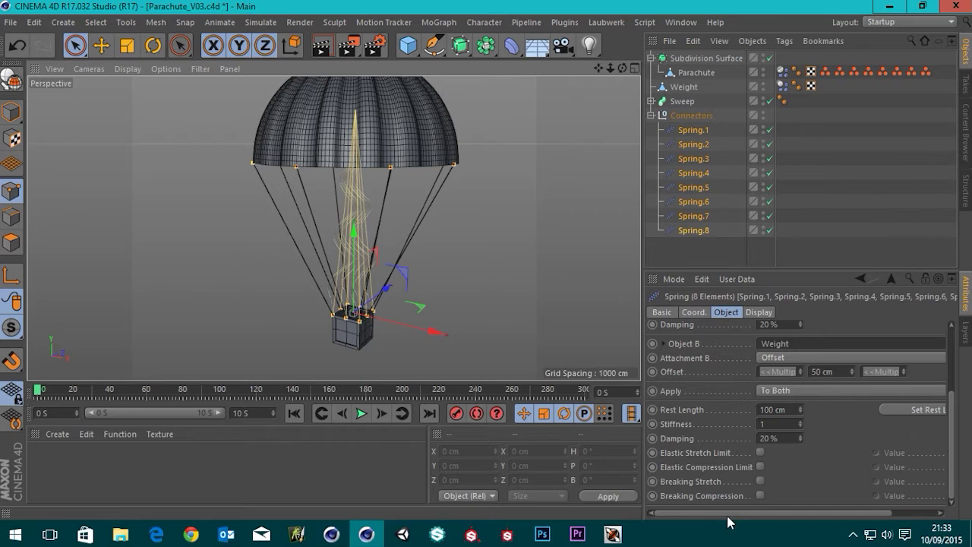
left_click_drag(726, 510, 836, 516)
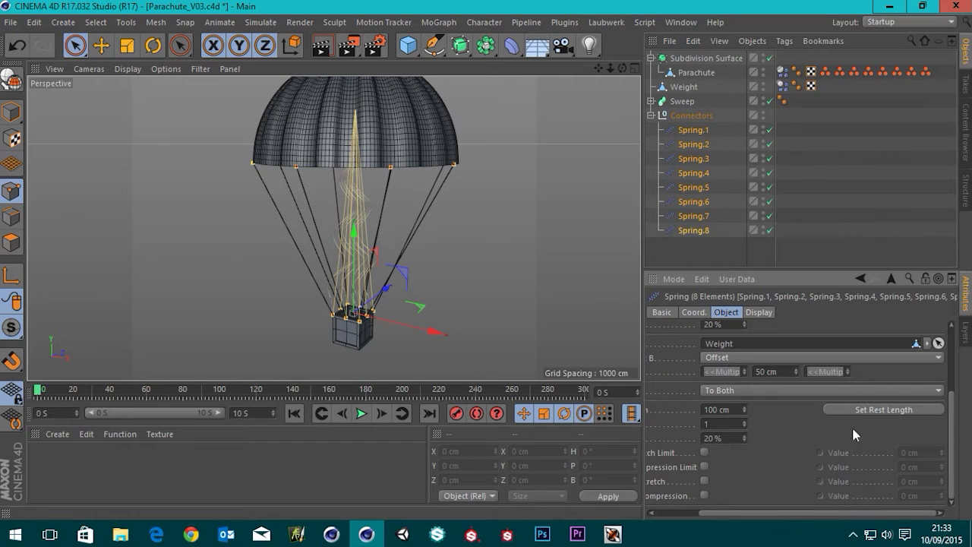
- Apply Set Rest Length so the springs use their current lengths, and play the simulation
left_click(871, 411)
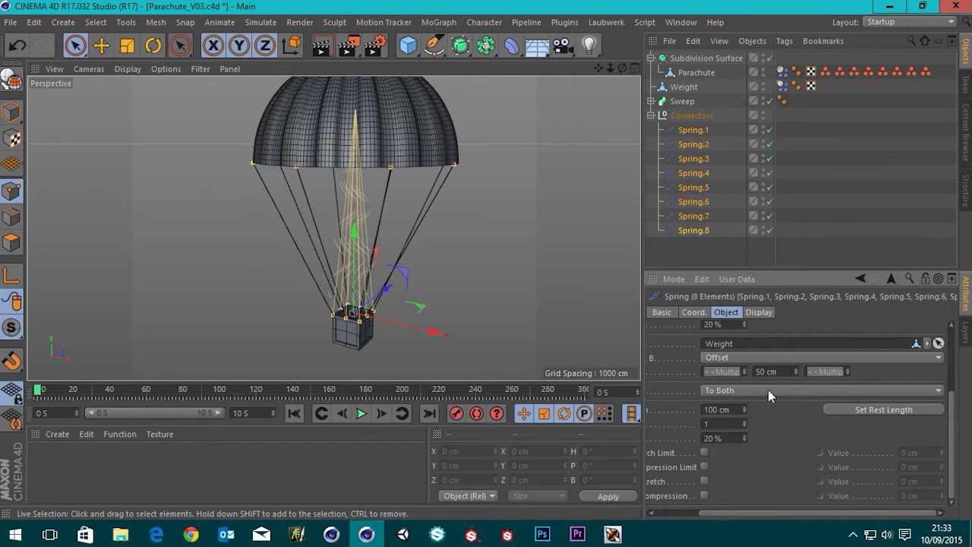
left_click(878, 409)
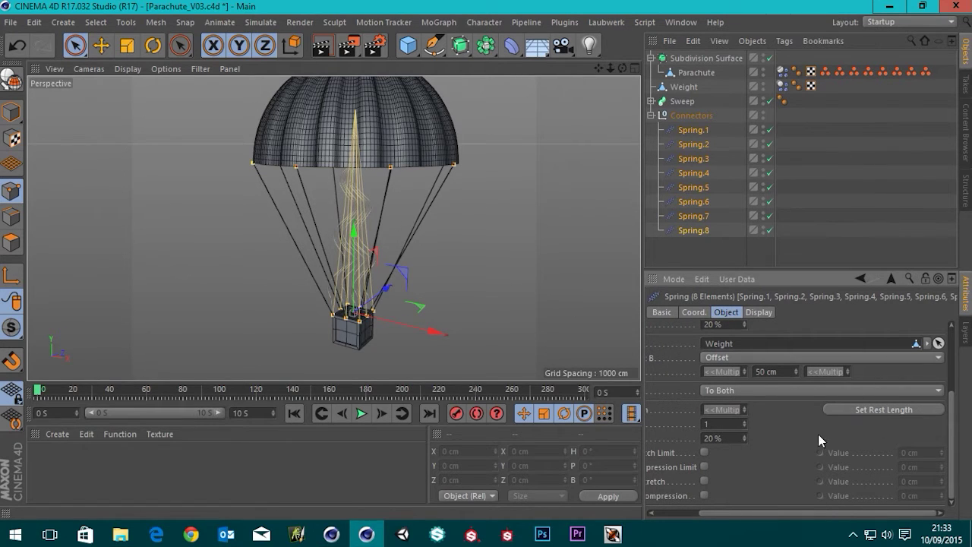
left_click(362, 413)
left_click(361, 413)
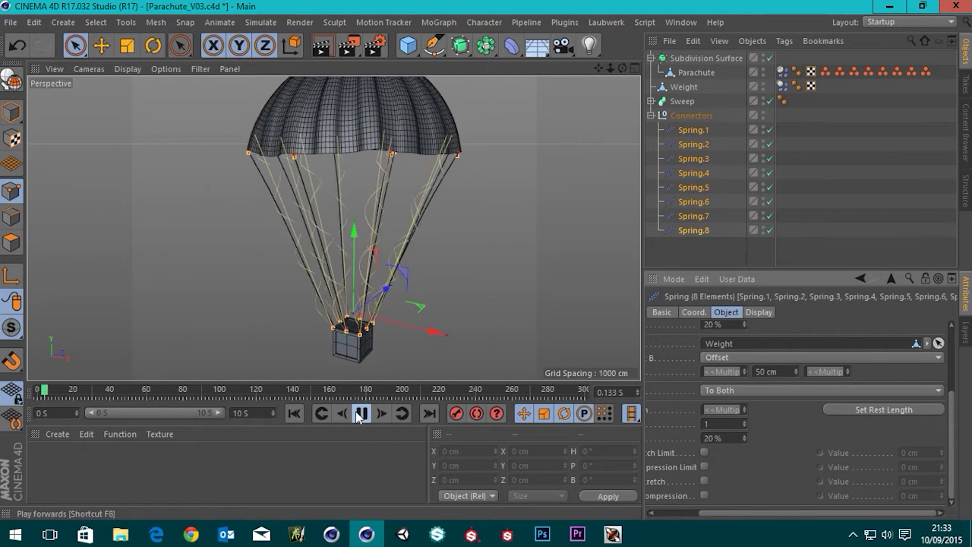
scroll(363, 304, "down", 3)
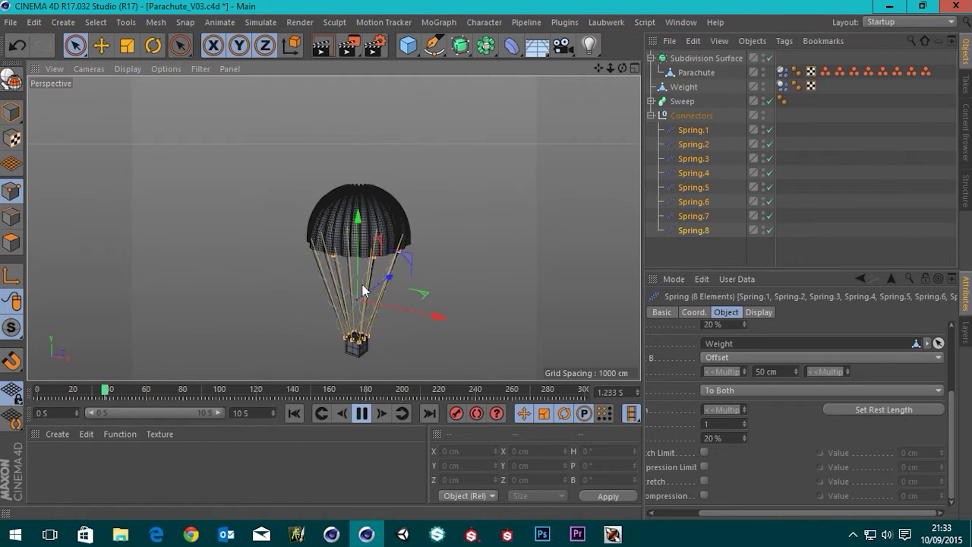
left_click_drag(401, 247, 379, 248, "alt")
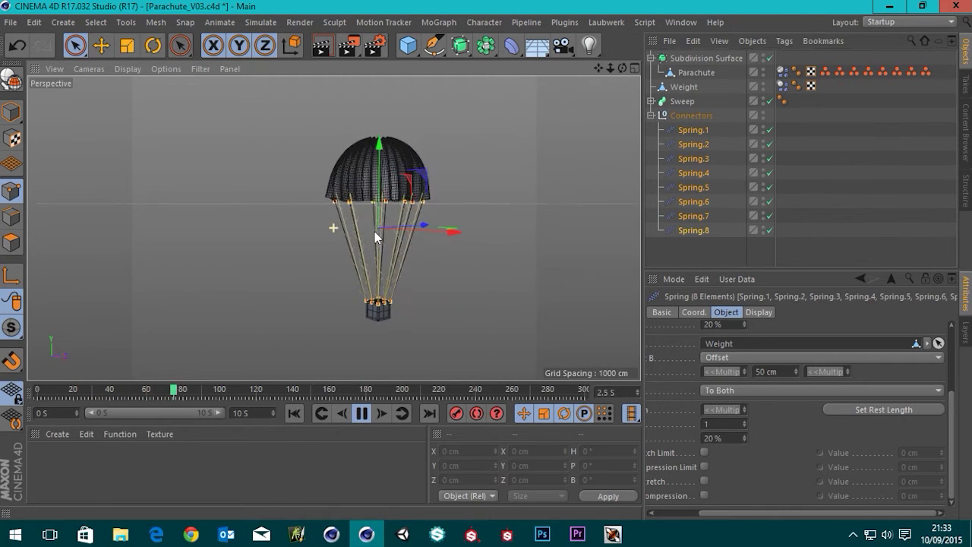
- Stop, replay and rewind to frame 0 to check the canopy drop
left_click(362, 414)
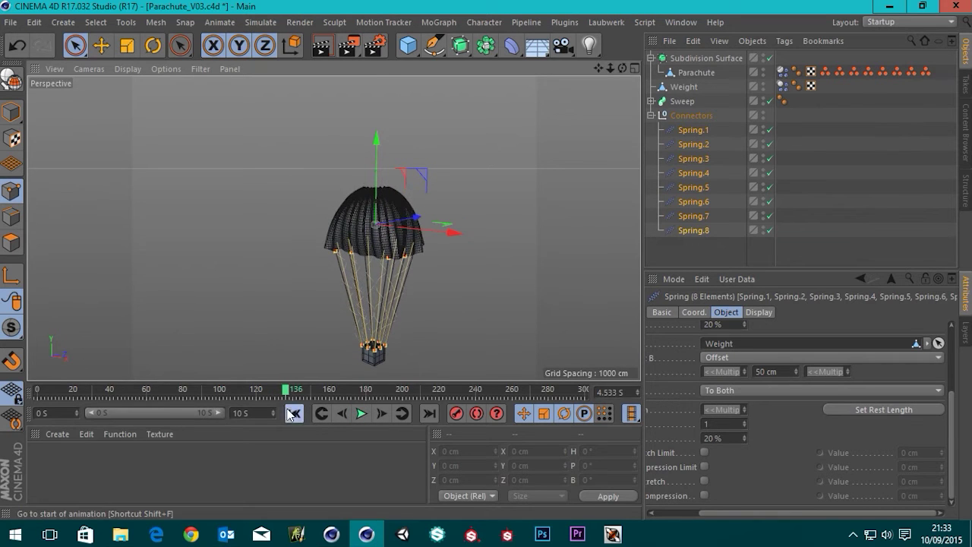
left_click(294, 414)
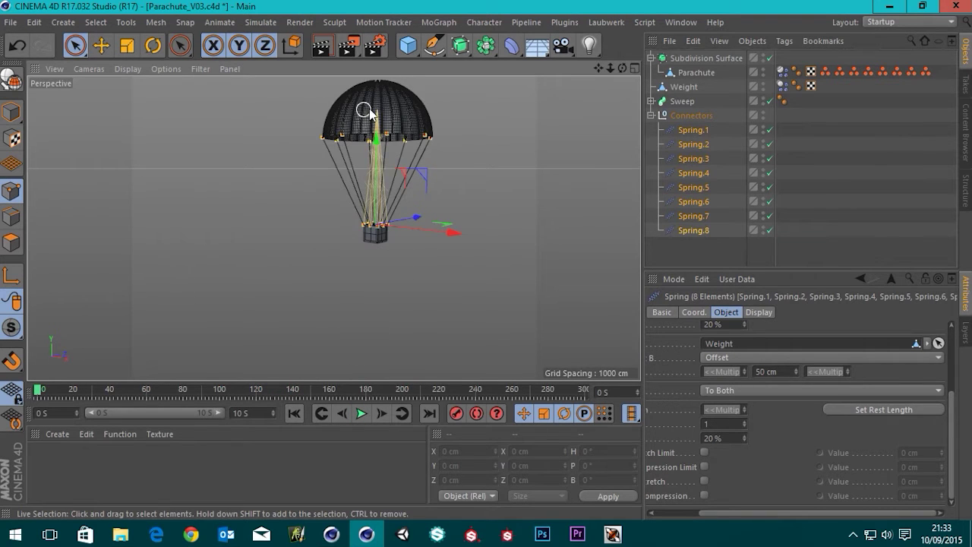
scroll(368, 112, "up", 5)
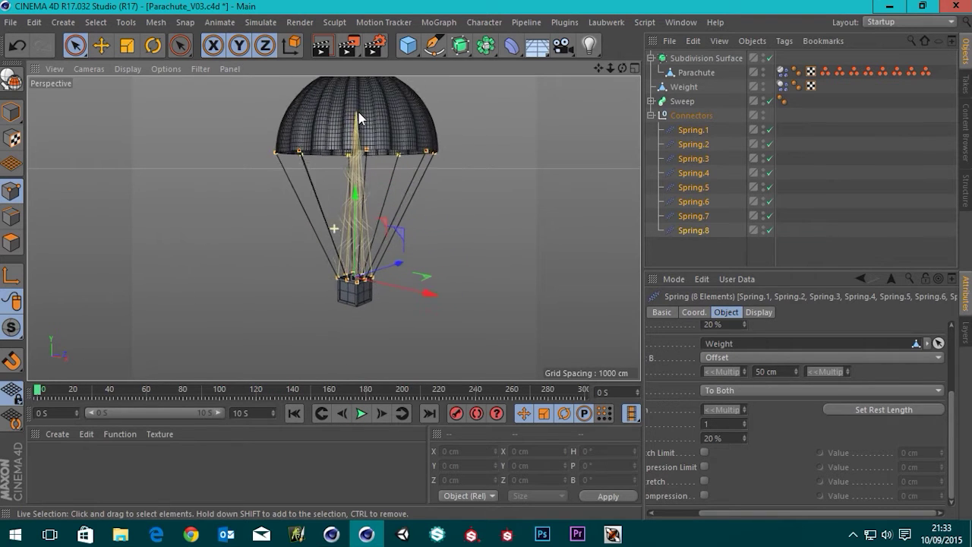
left_click(362, 413)
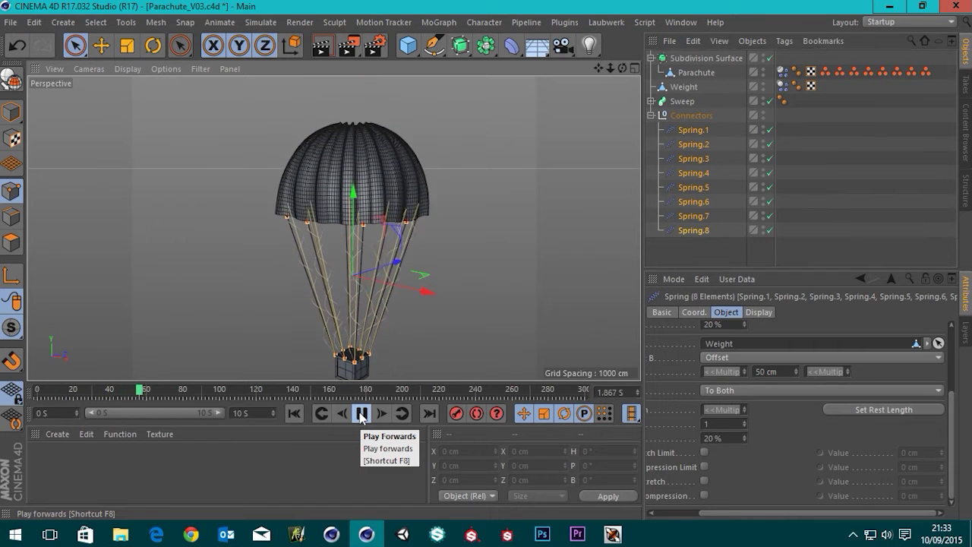
left_click(361, 414)
left_click(295, 413)
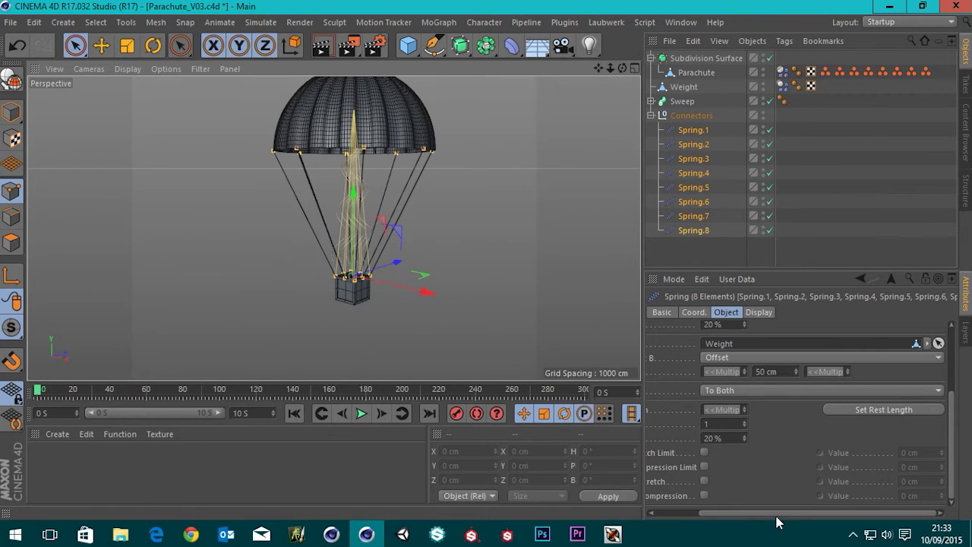
left_click_drag(776, 517, 718, 521)
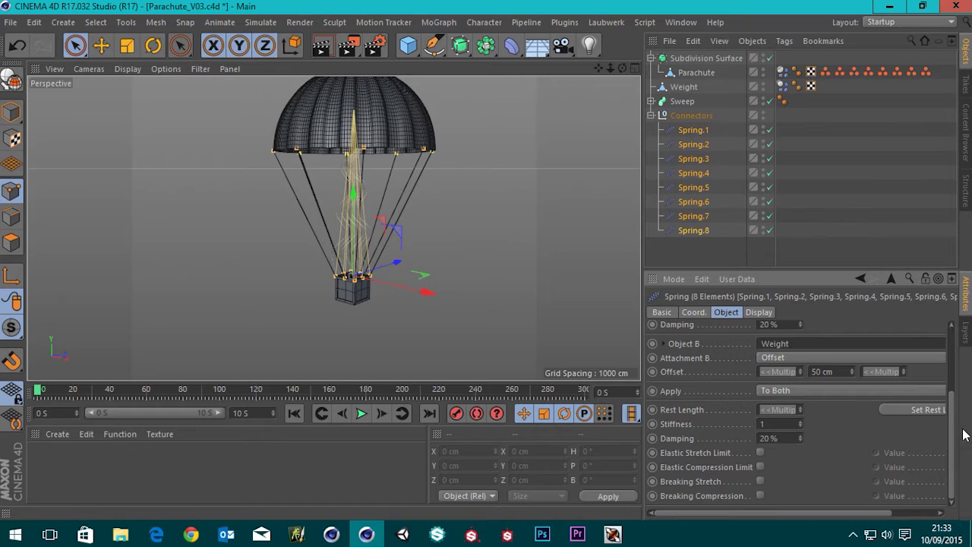
left_click_drag(953, 450, 954, 385)
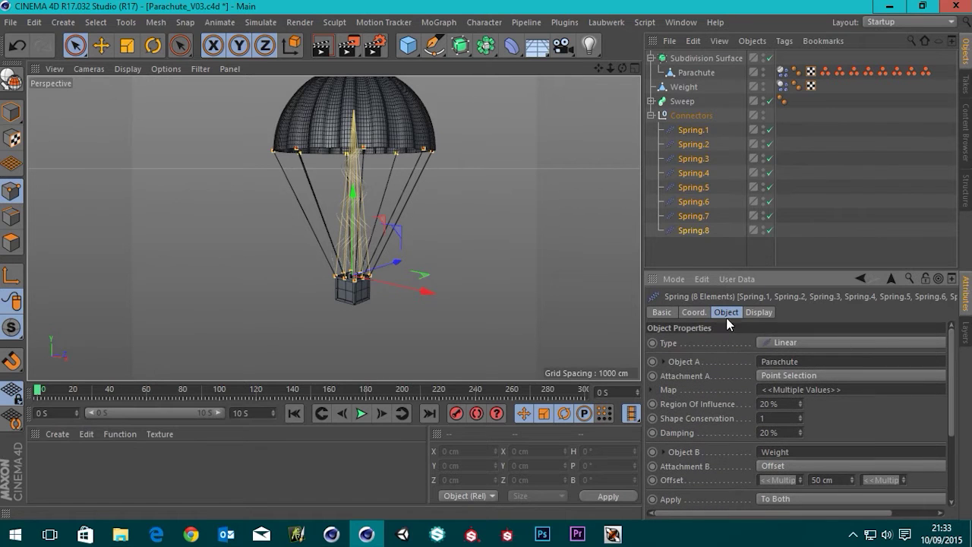
left_click(782, 339)
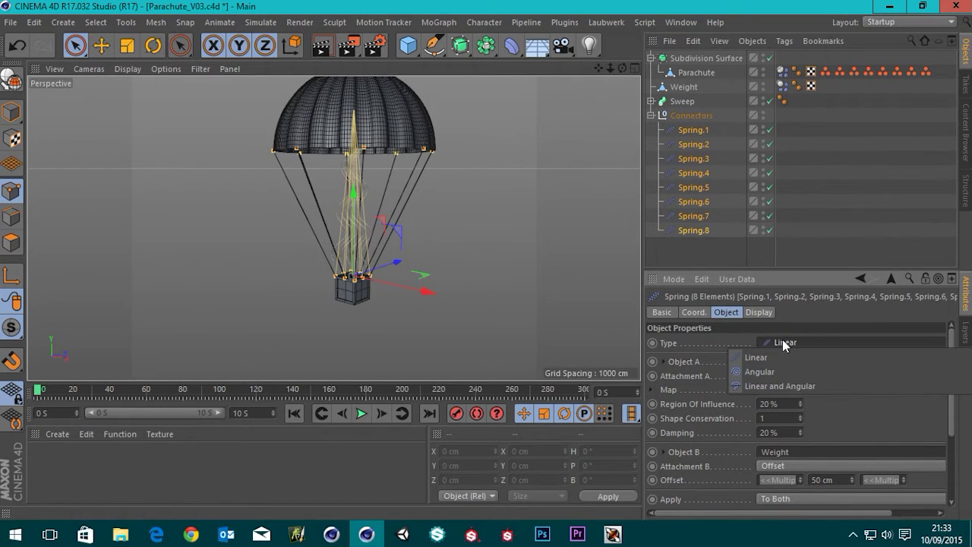
left_click(782, 340)
left_click(783, 339)
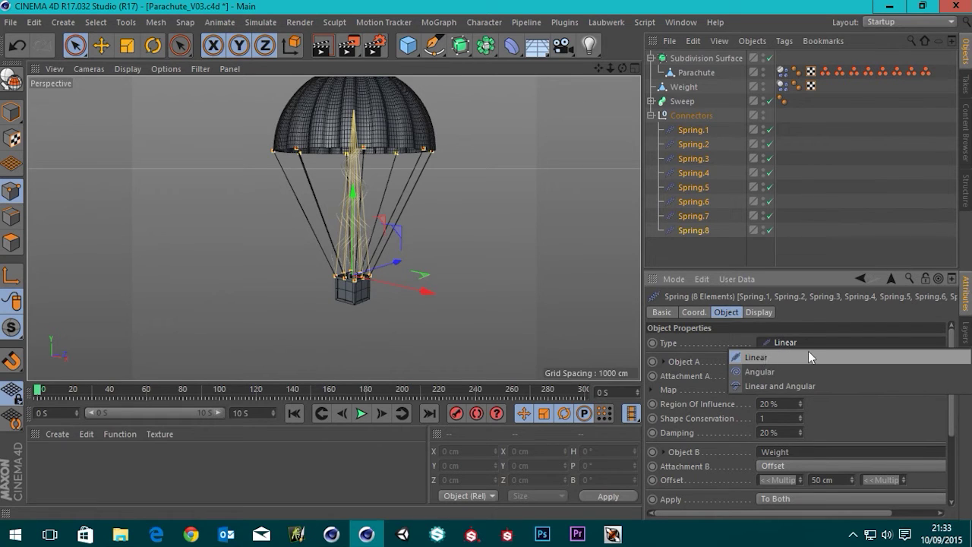
left_click(805, 337)
left_click(805, 338)
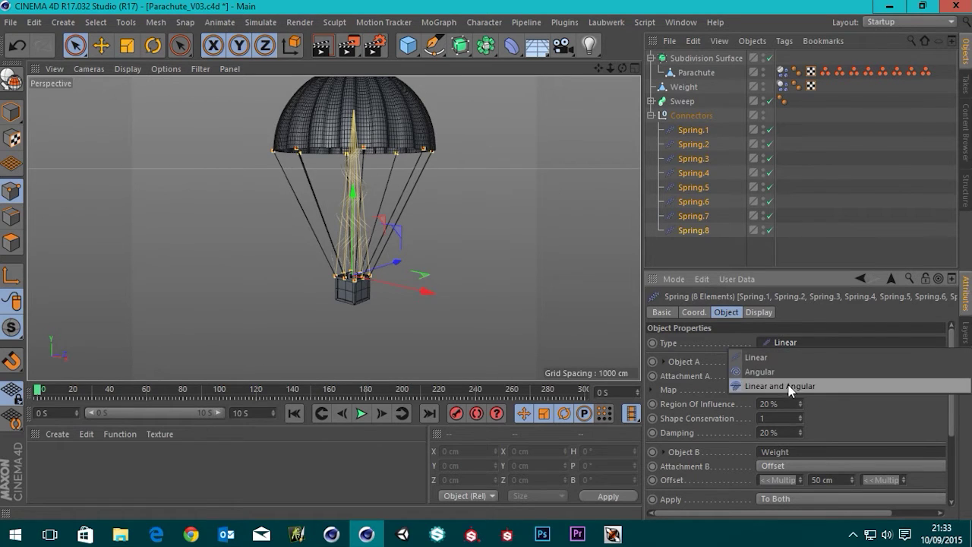
left_click(797, 340)
left_click(694, 312)
left_click(661, 313)
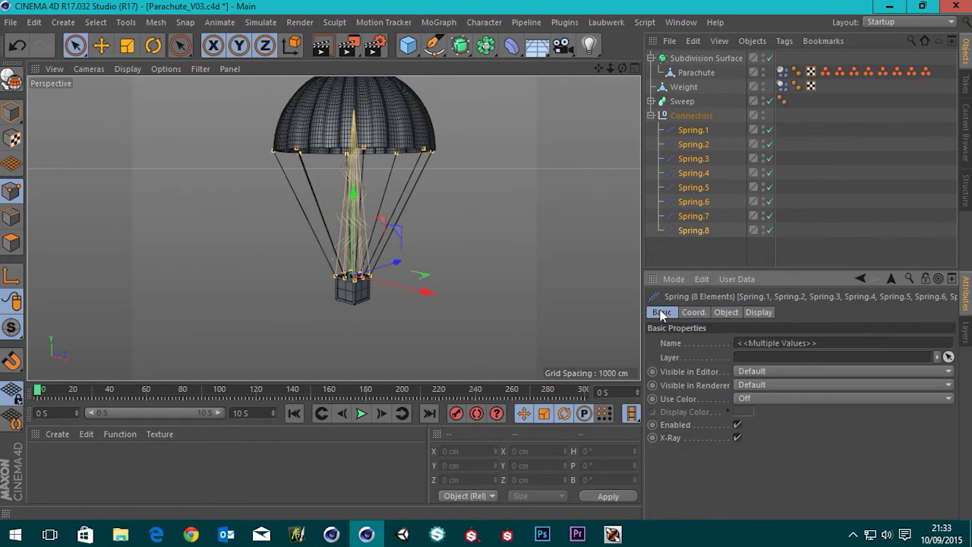
left_click(724, 313)
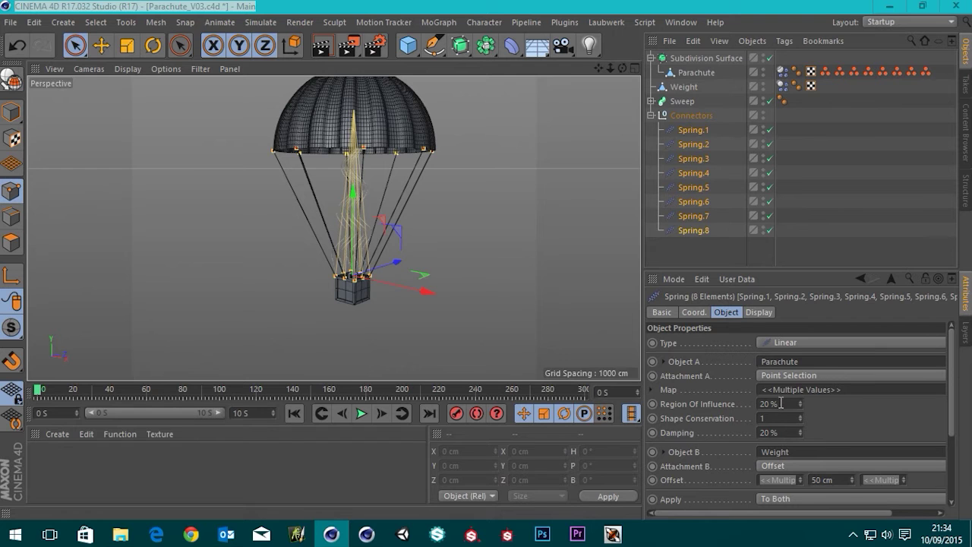
- Frame the canopy from below and set the springs' Region Of Influence to 90%
middle_click_drag(373, 129, 372, 199, "alt")
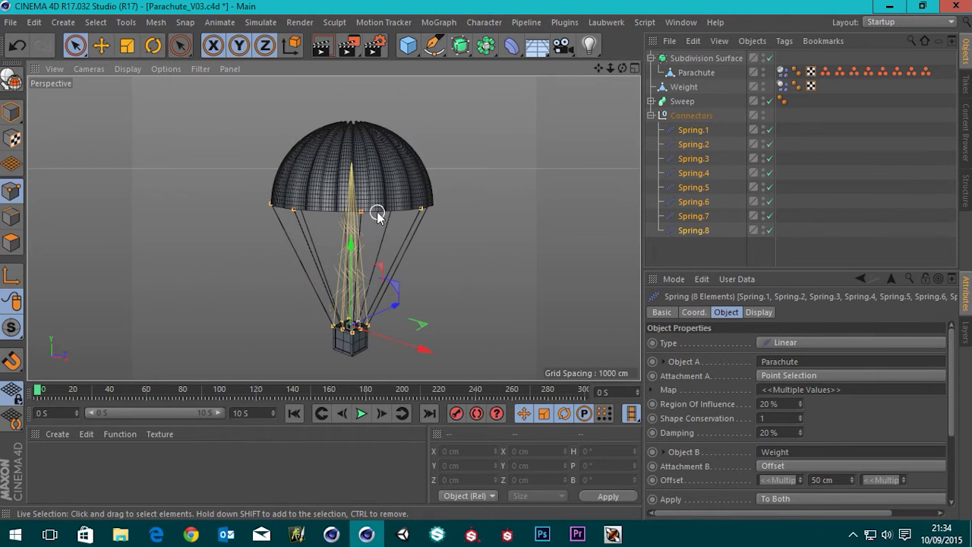
scroll(403, 230, "up", 3)
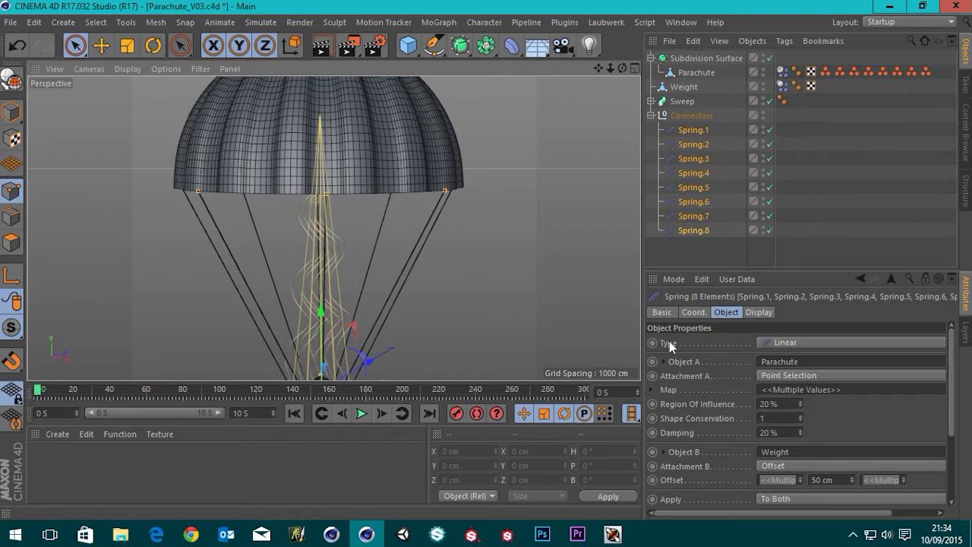
left_click_drag(369, 157, 373, 157, "alt")
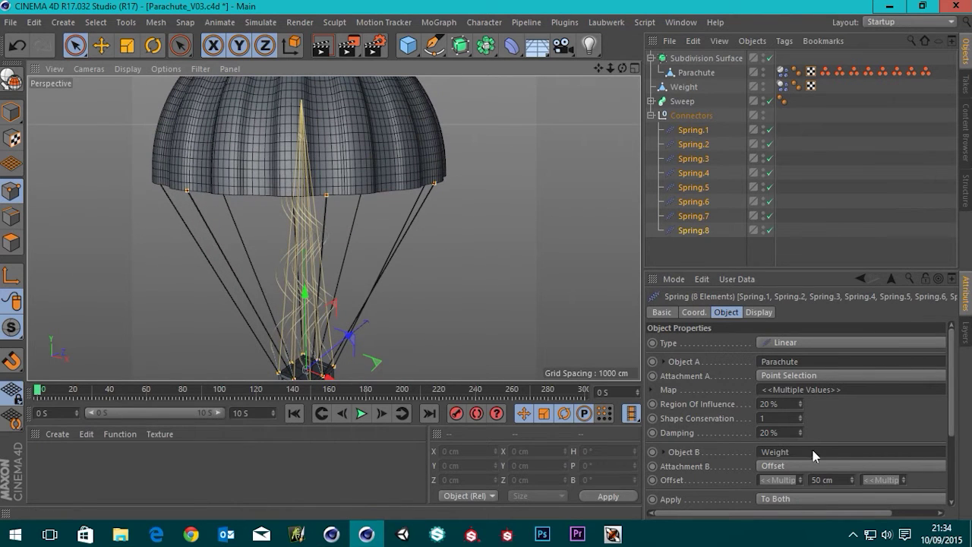
left_click(783, 403)
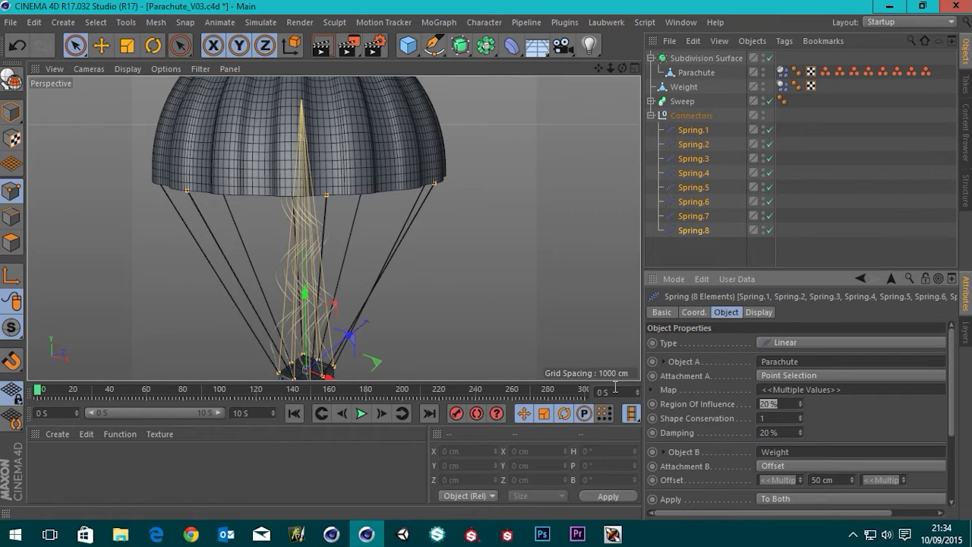
scroll(301, 205, "down", 5)
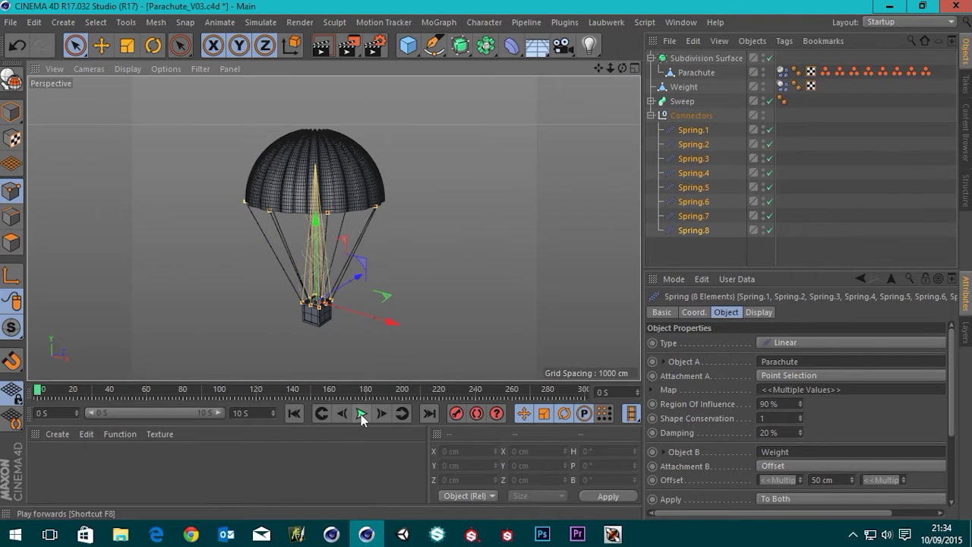
- Play the drop with springs at 90 % Region Of Influence, stop near 2.7 s, and rewind to frame 0
left_click(362, 414)
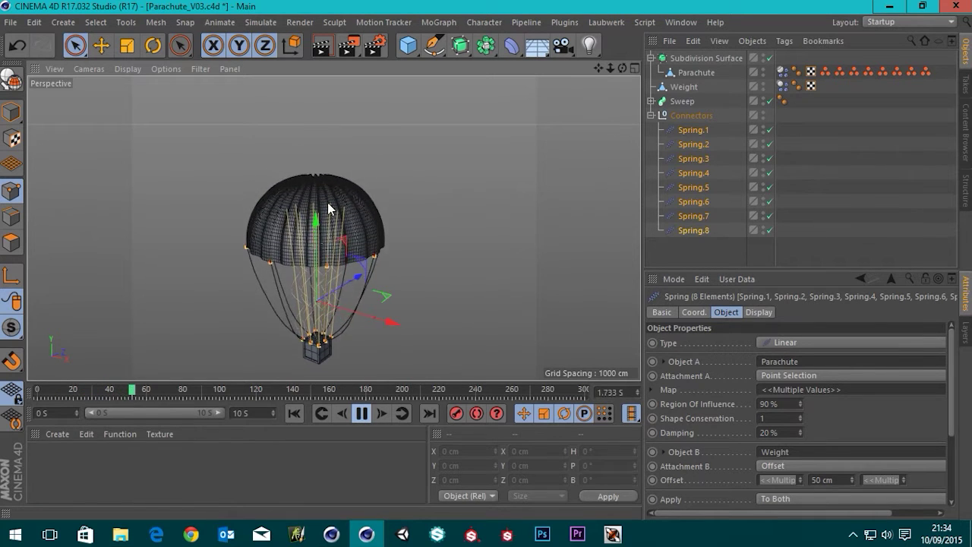
middle_click_drag(327, 202, 327, 88, "alt")
left_click(361, 413)
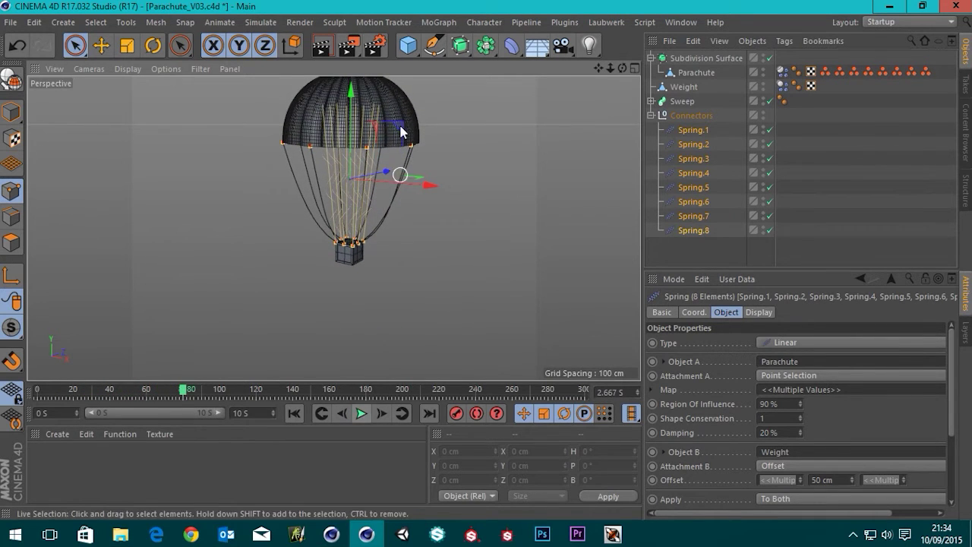
middle_click_drag(402, 130, 350, 196, "alt")
scroll(350, 196, "up", 3)
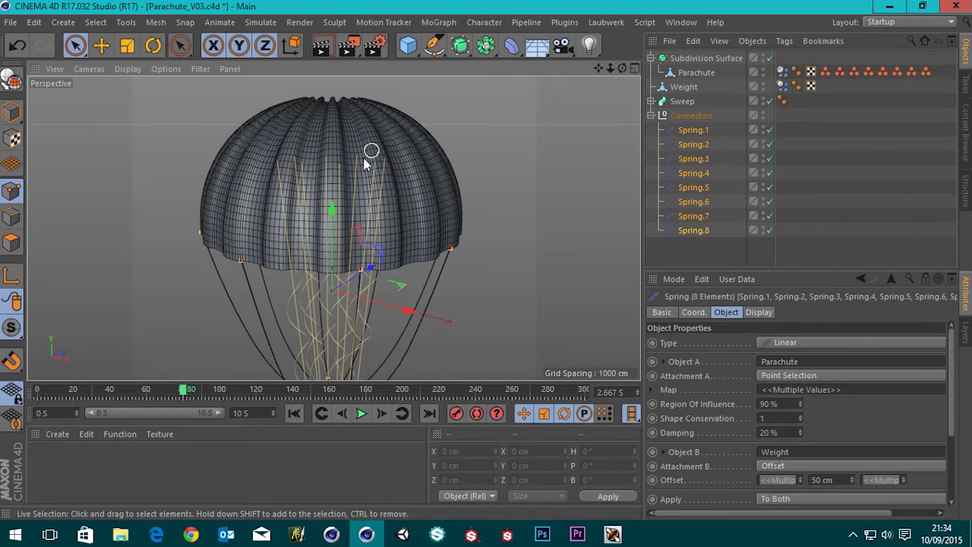
left_click(791, 403)
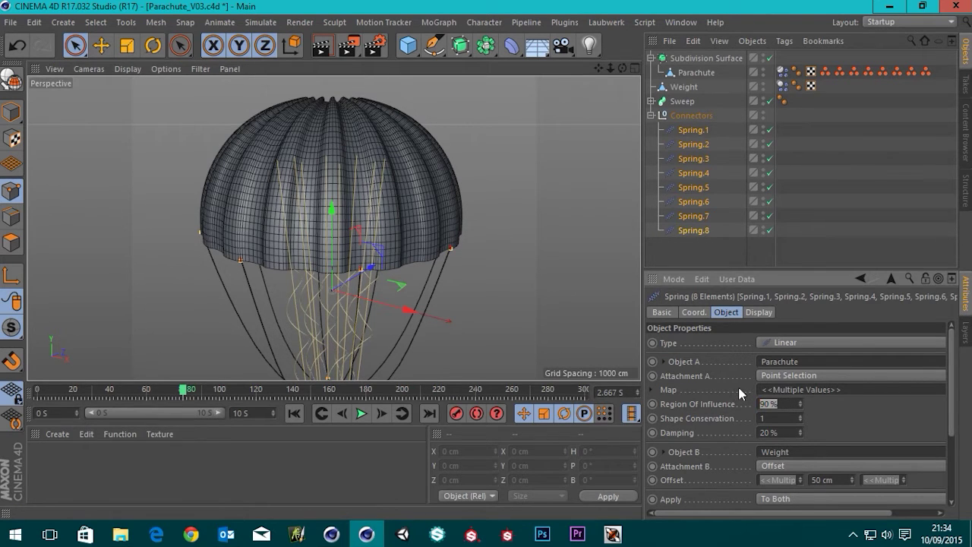
left_click(295, 413)
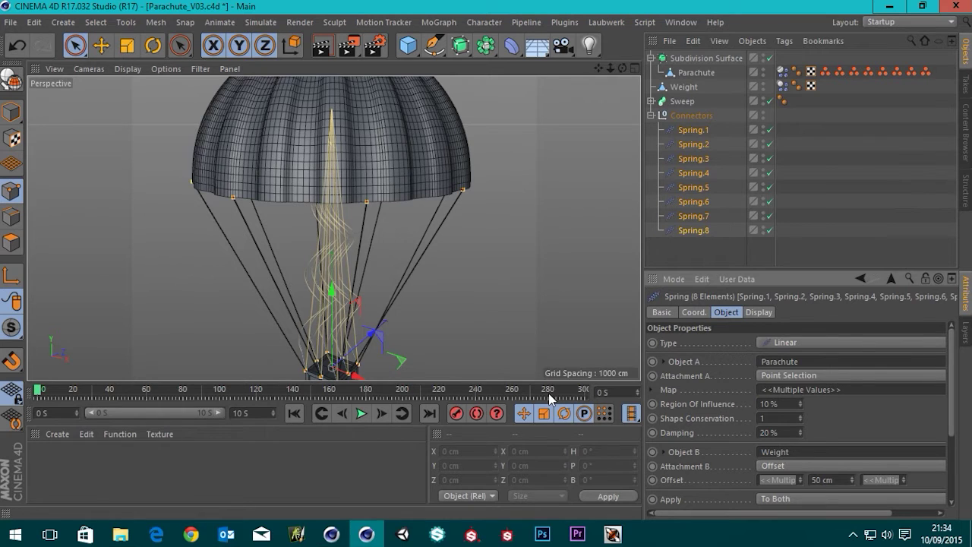
- Replay the drop at 10 % Region Of Influence, stopping at 3.3 s, then rewind to frame 0
scroll(568, 347, "down", 5)
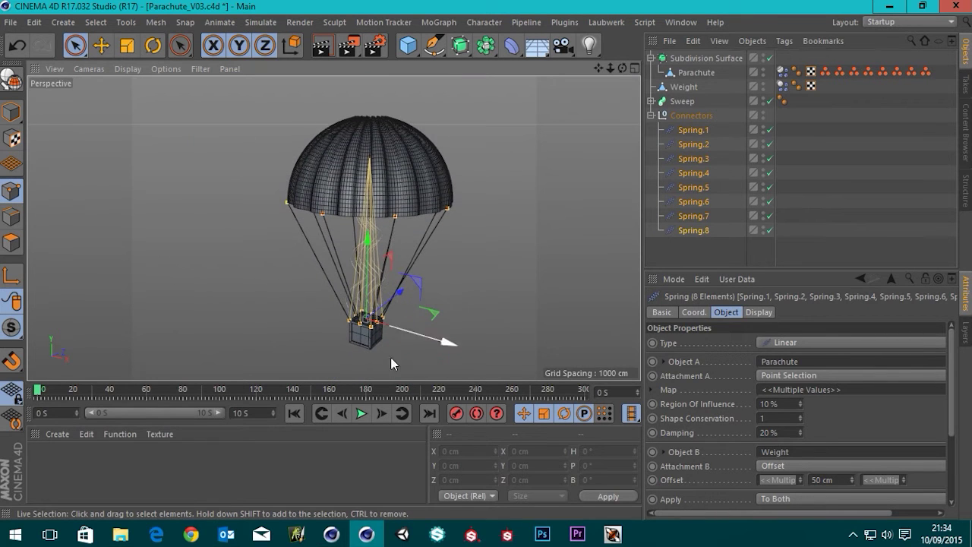
left_click(359, 413)
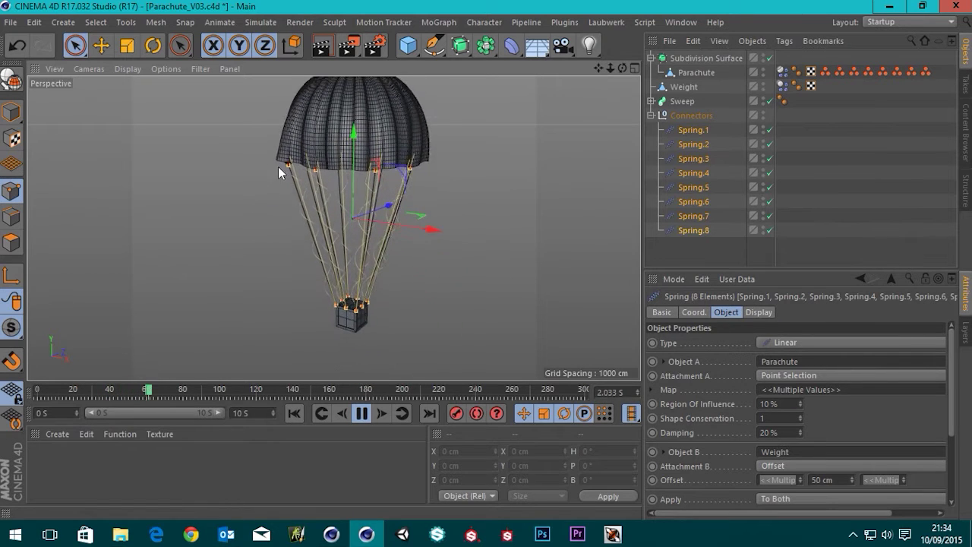
left_click(361, 414)
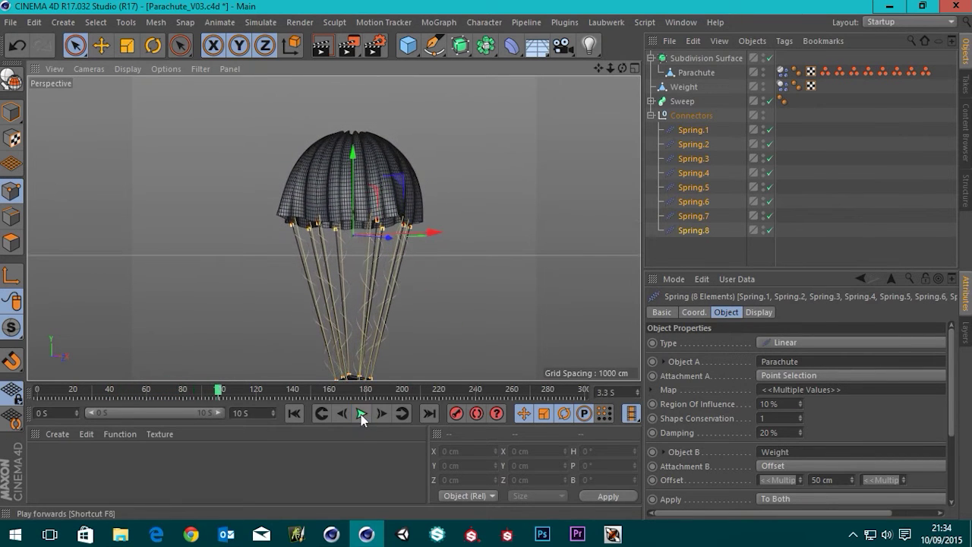
left_click_drag(325, 282, 294, 294, "alt")
left_click(293, 413)
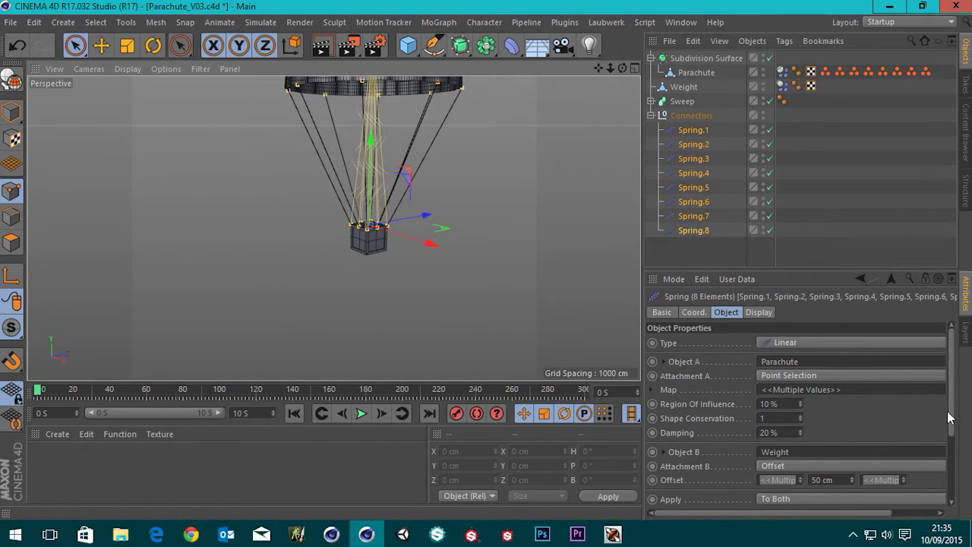
scroll(949, 417, "down", 4)
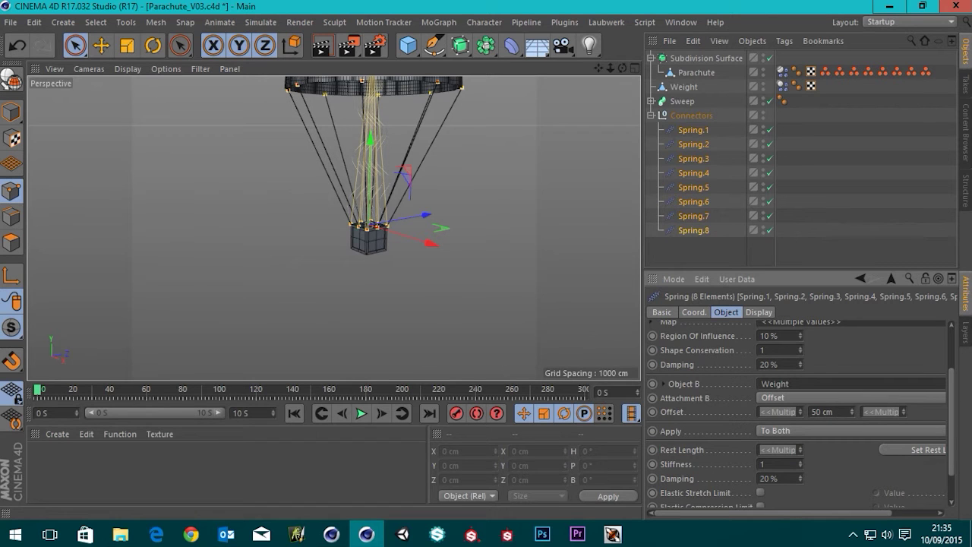
mouse_move(955, 431)
left_mouse_down()
mouse_move(955, 454)
mouse_move(956, 421)
left_mouse_up()
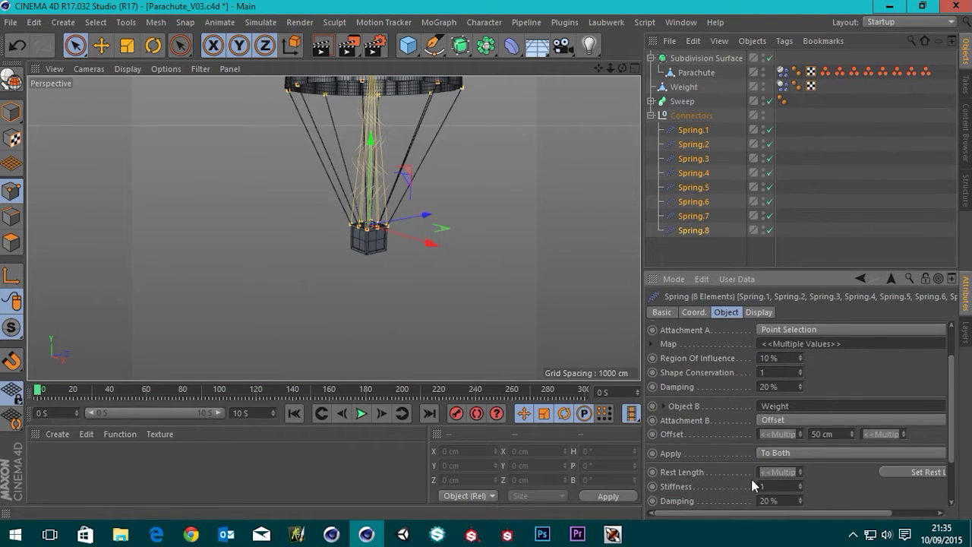
left_click(781, 447)
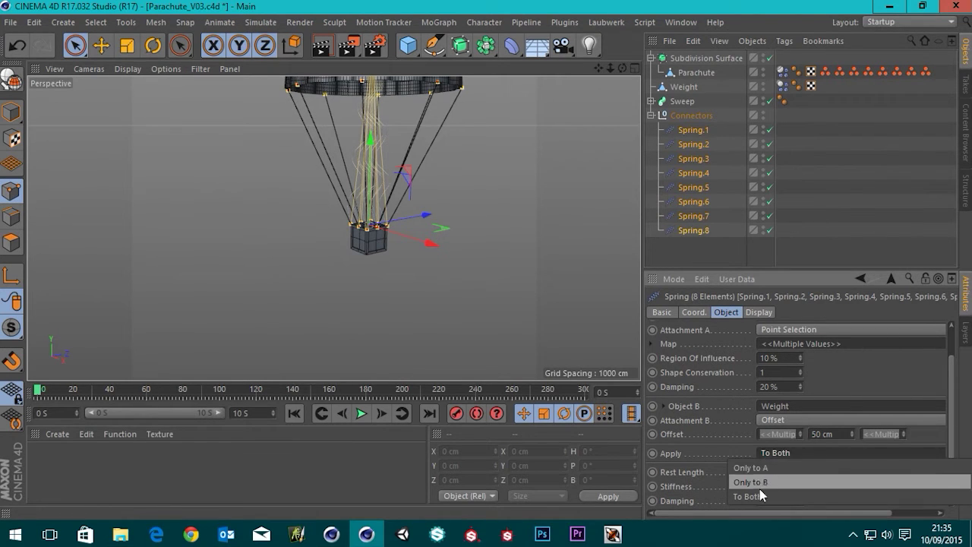
left_click(774, 454)
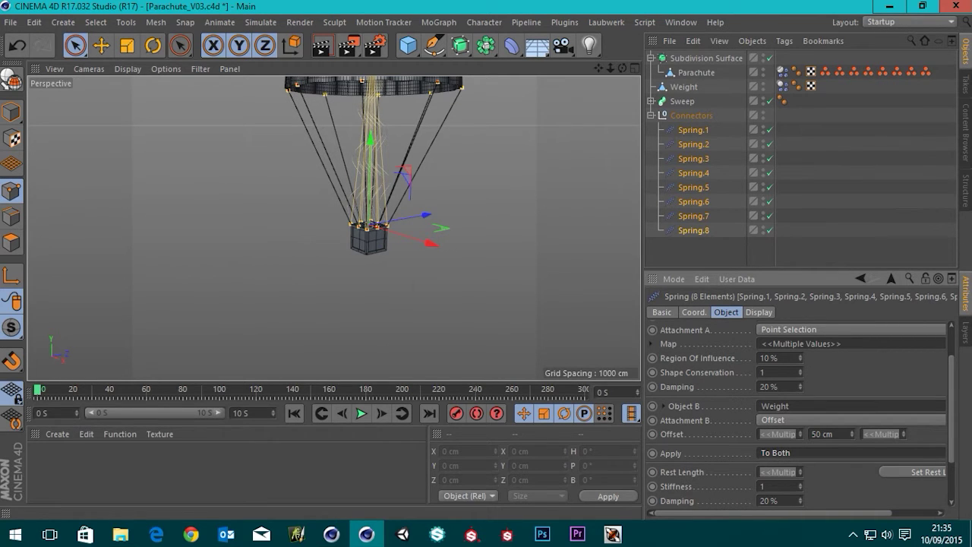
left_click_drag(955, 448, 954, 490)
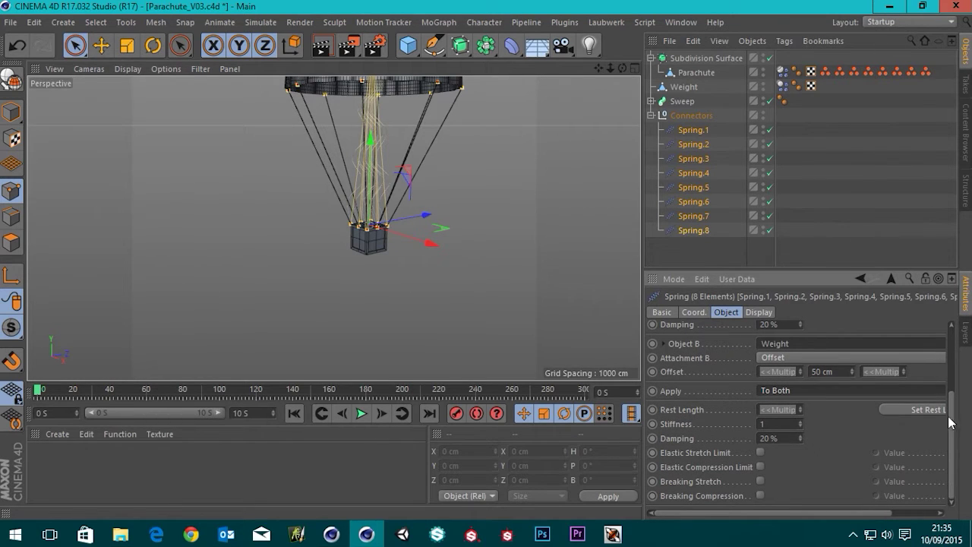
left_click_drag(950, 422, 955, 329)
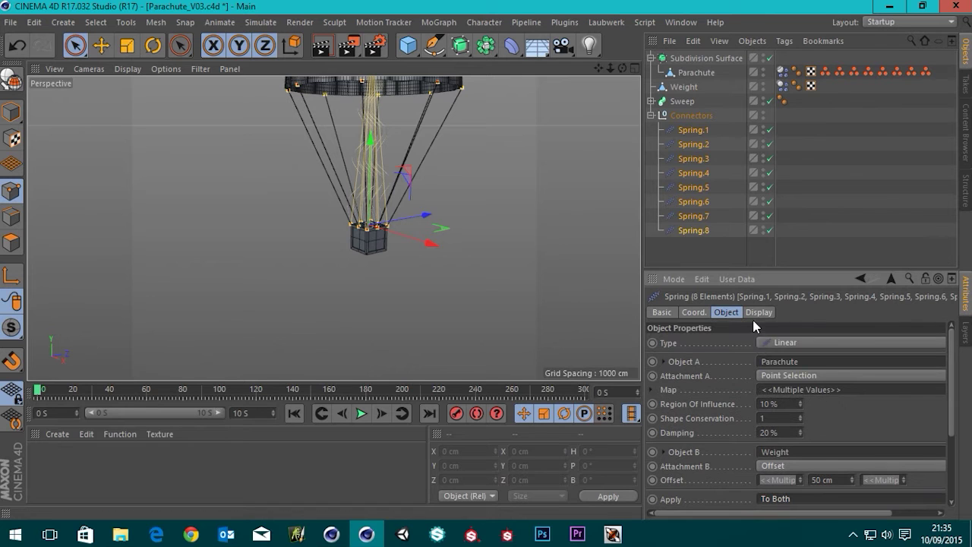
left_click(732, 242)
- Play the simulation while orbiting to watch the canopy inflate and collapse, stopping near 8 s
left_click_drag(431, 189, 369, 228, "alt")
scroll(368, 229, "down", 3)
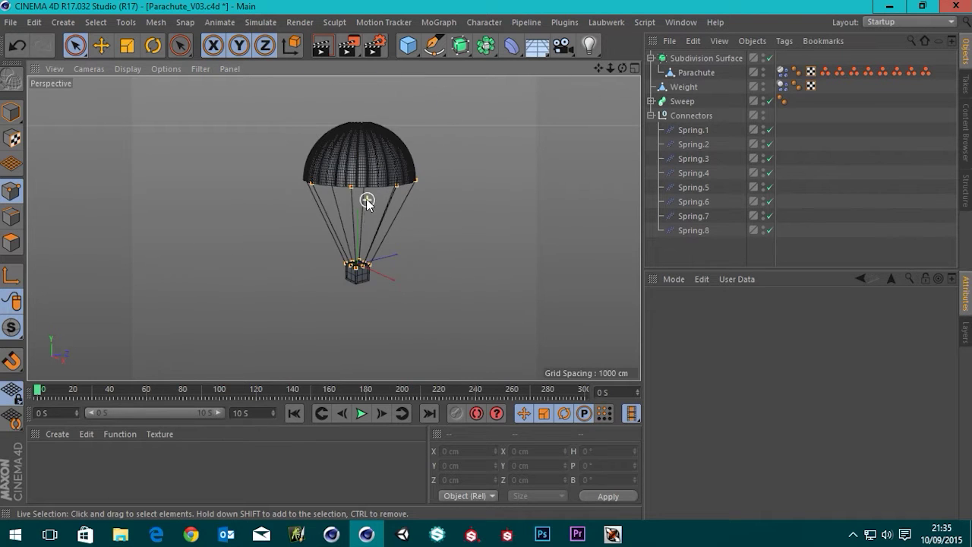
left_click(361, 416)
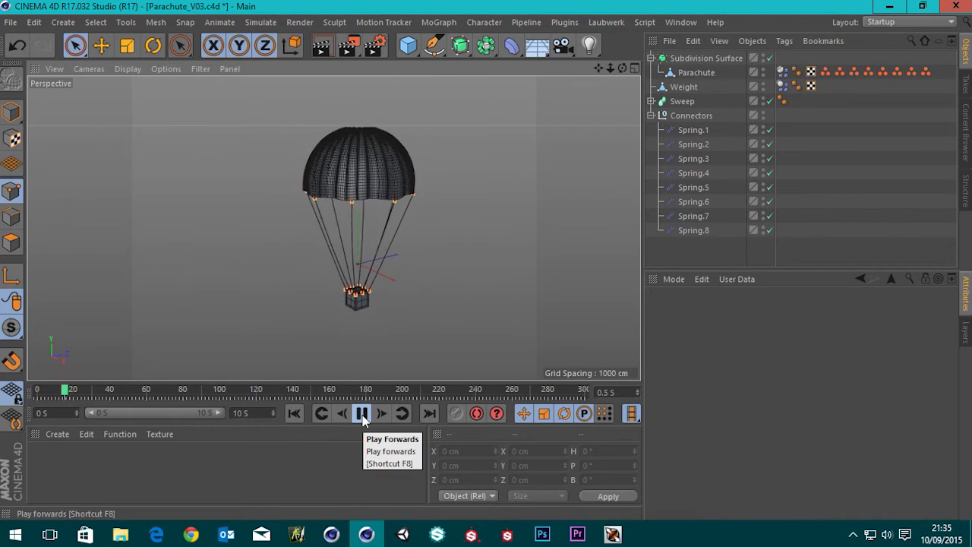
scroll(353, 205, "up", 5)
mouse_move(359, 200)
left_mouse_down("alt")
mouse_move(387, 119)
mouse_move(351, 209)
left_mouse_up("alt")
scroll(352, 209, "down", 3)
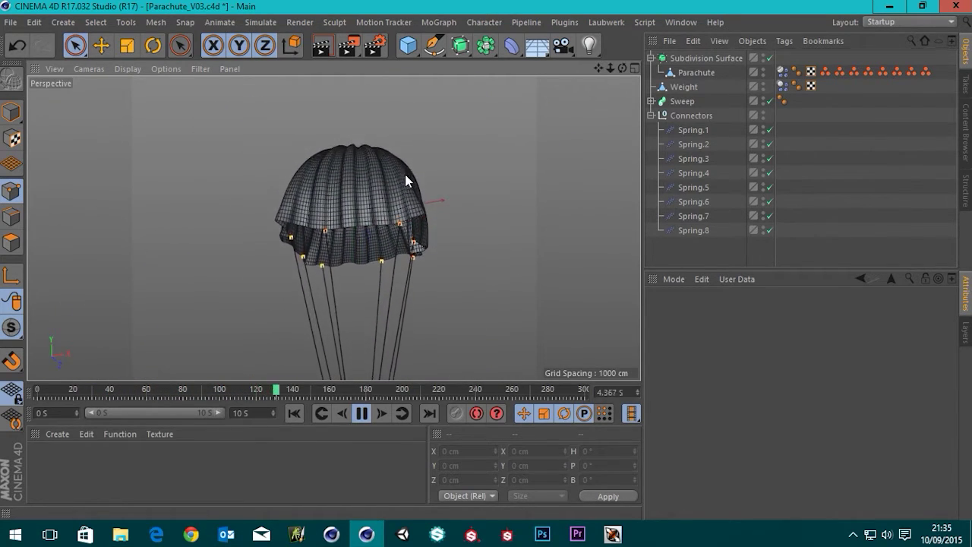
left_click_drag(404, 174, 410, 343, "alt")
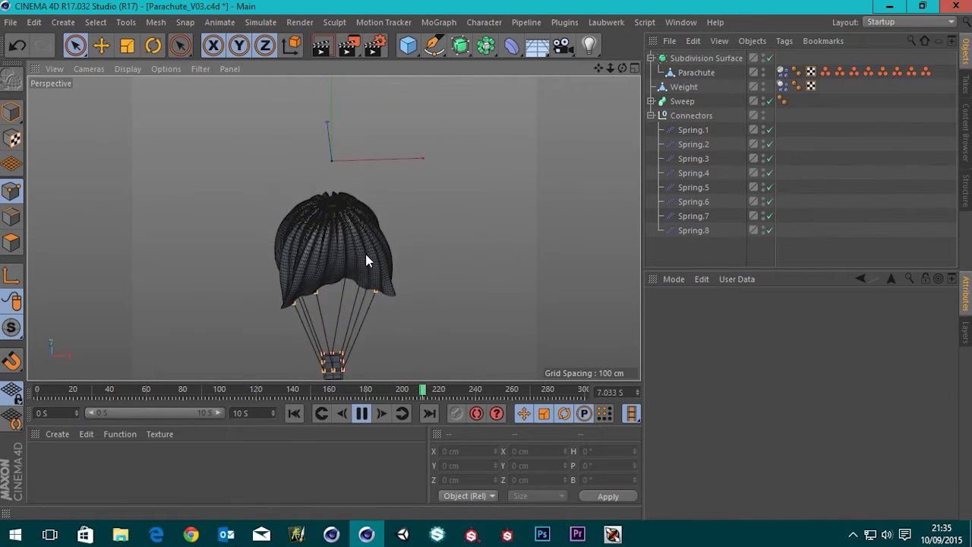
left_click_drag(365, 253, 371, 198, "alt")
left_click(362, 413)
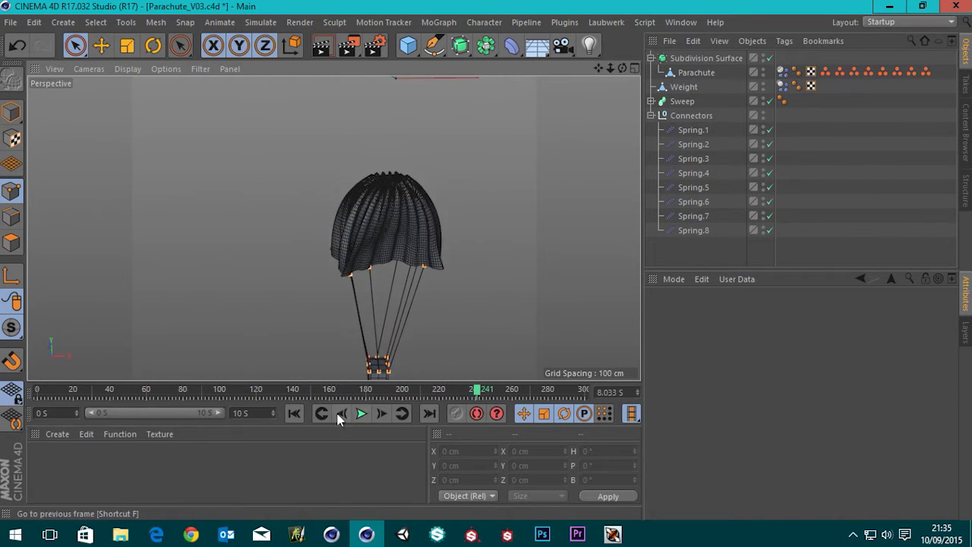
- Select Spring.1 through Spring.8 and rewind the scene to frame 0
left_click(692, 132)
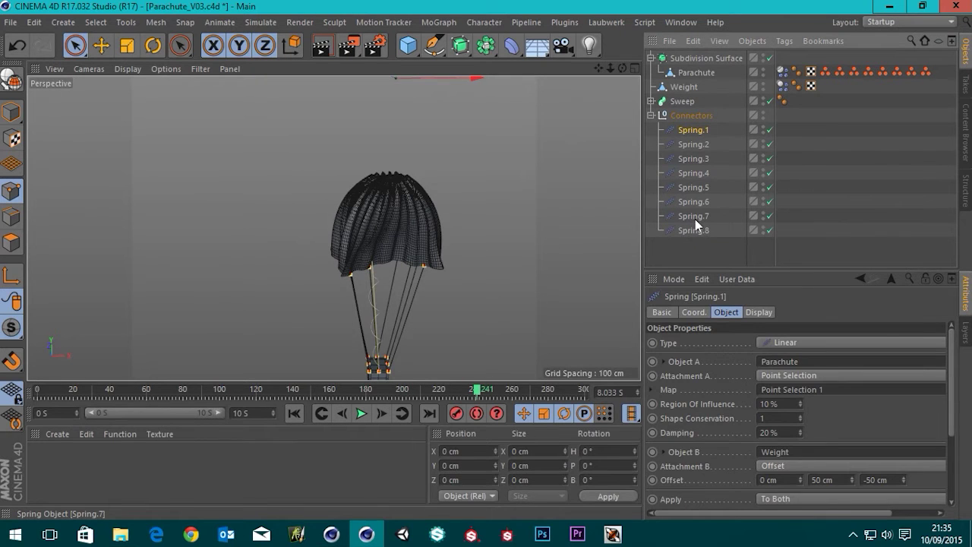
left_click(695, 232, "shift")
left_click_drag(463, 317, 369, 165, "alt")
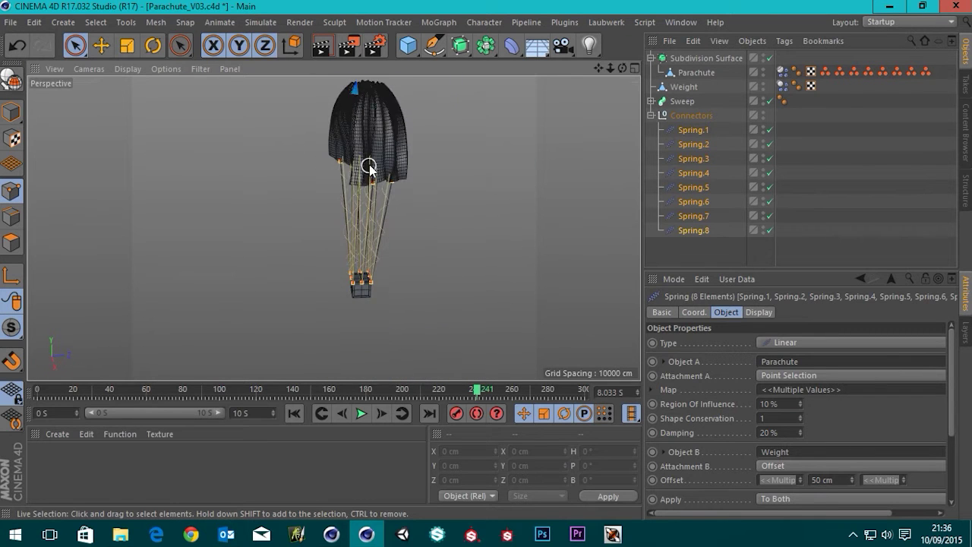
left_click(294, 413)
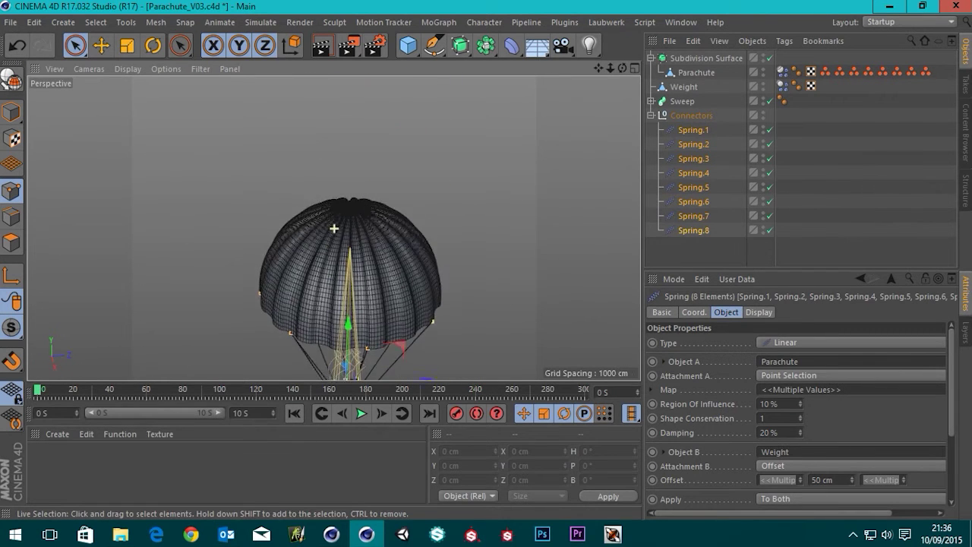
left_click(710, 73)
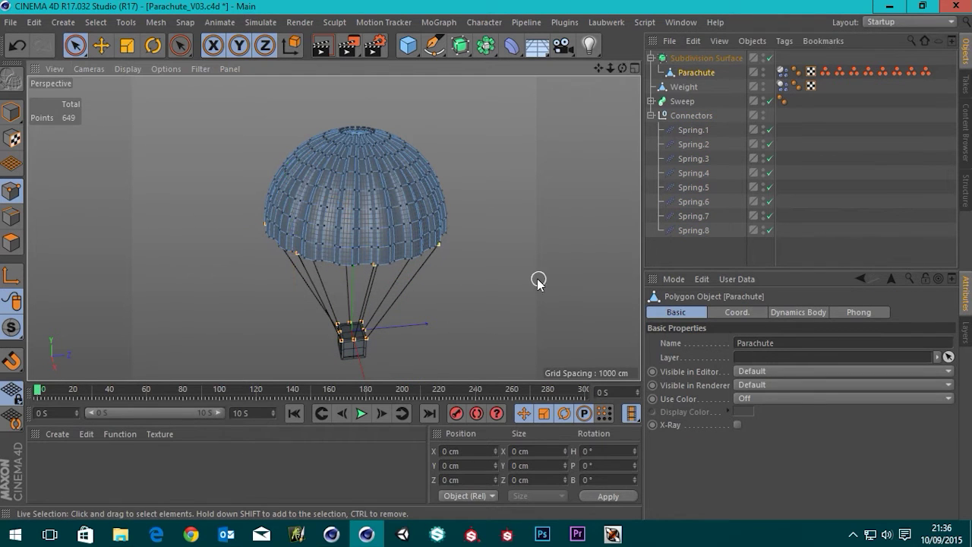
left_click(11, 112)
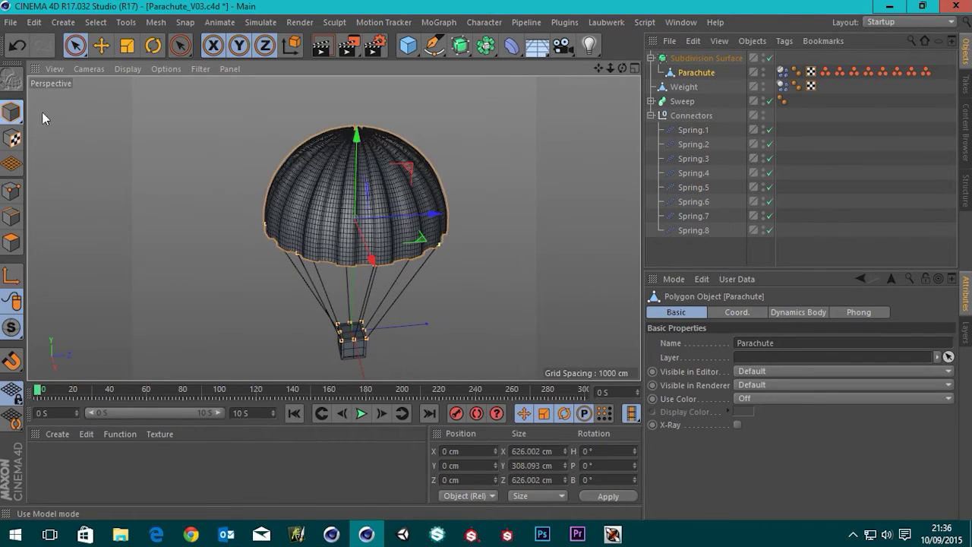
left_click(813, 142)
left_click(782, 73)
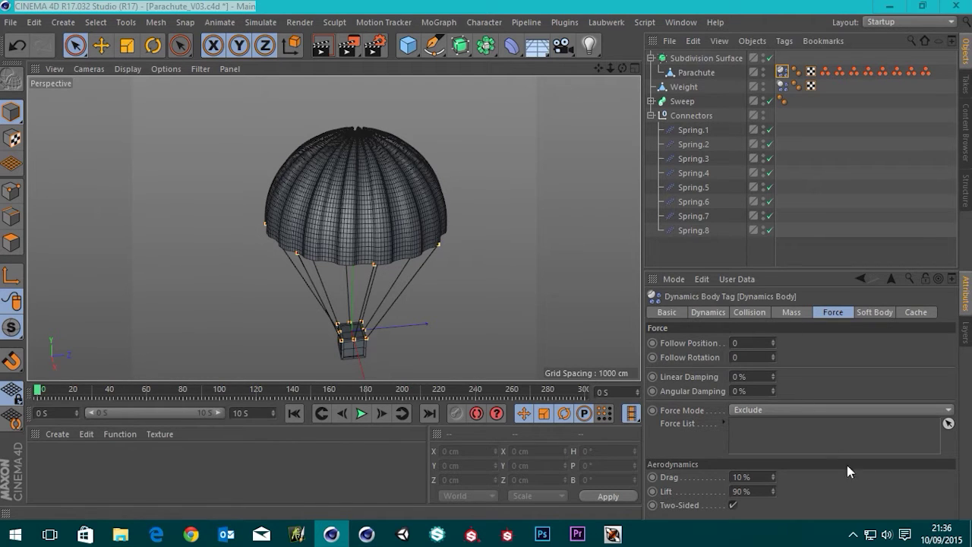
- Show the Parachute's Soft Body tab and review its Shear, Flexion and Stiffness settings
left_click(874, 311)
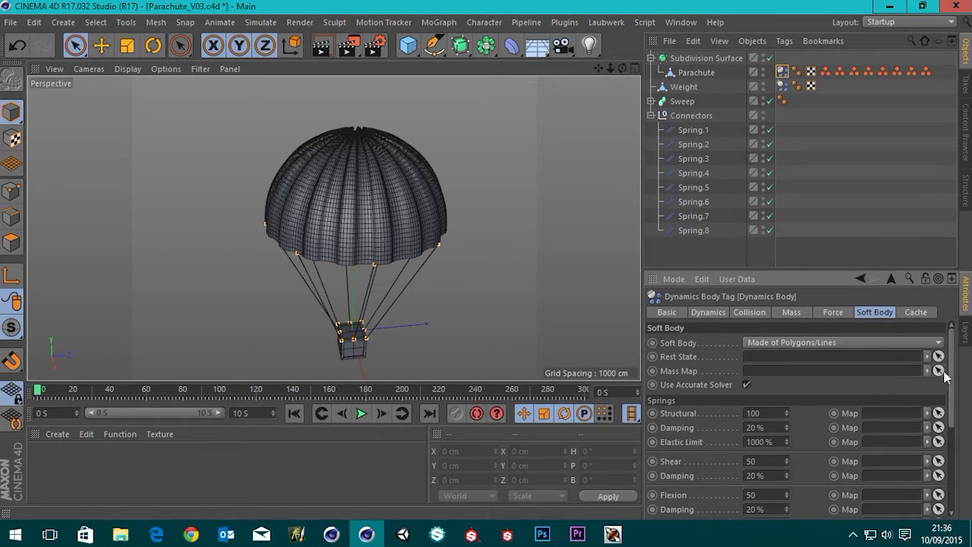
scroll(946, 375, "down", 3)
scroll(945, 376, "up", 3)
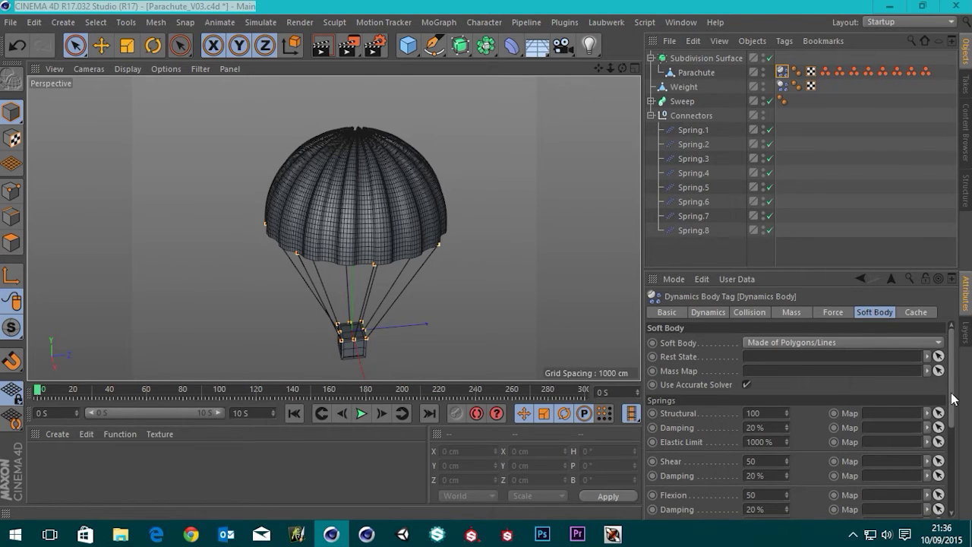
scroll(949, 402, "down", 2)
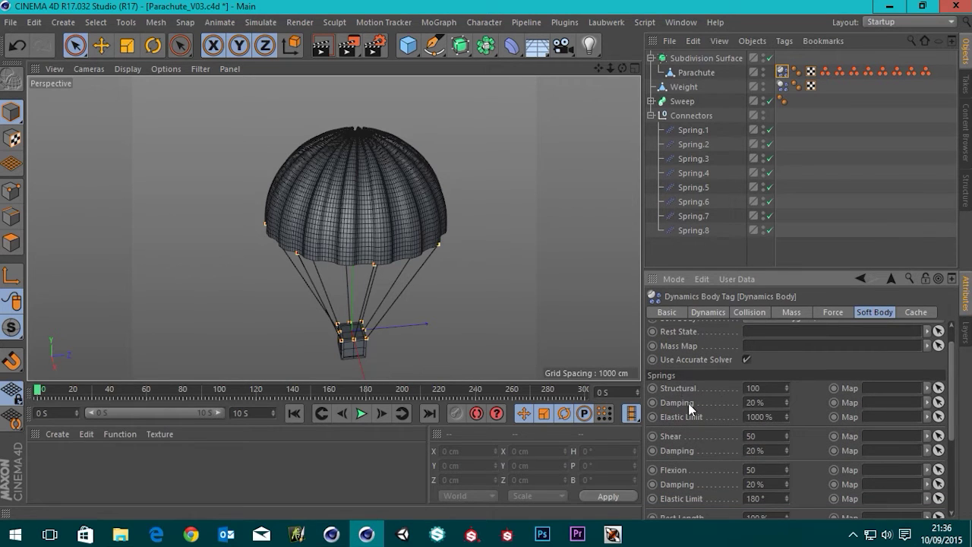
scroll(951, 406, "down", 3)
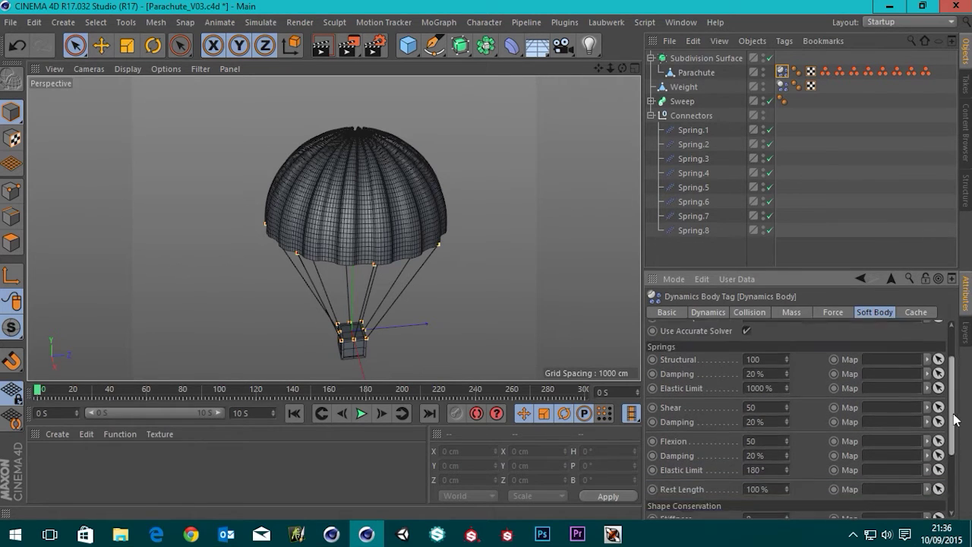
scroll(947, 429, "down", 1)
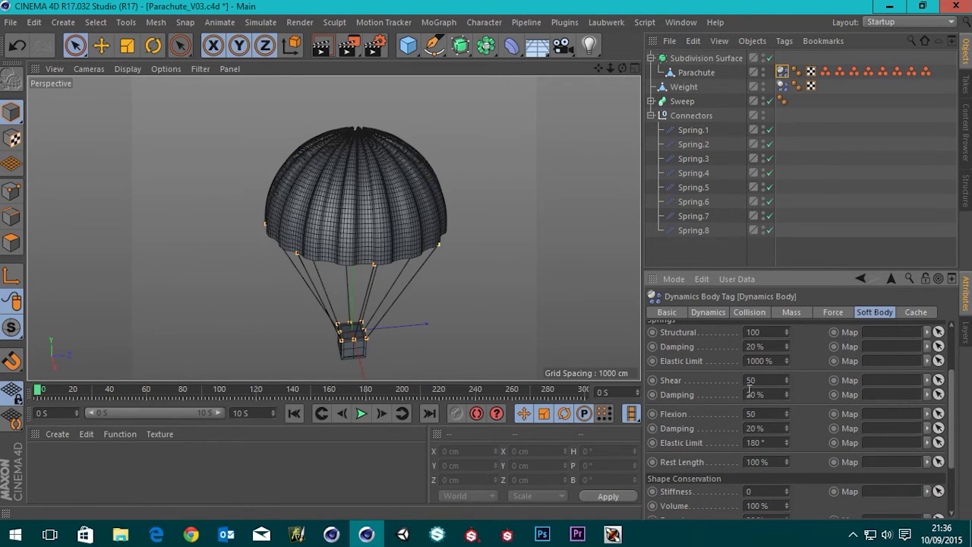
scroll(952, 401, "down", 1)
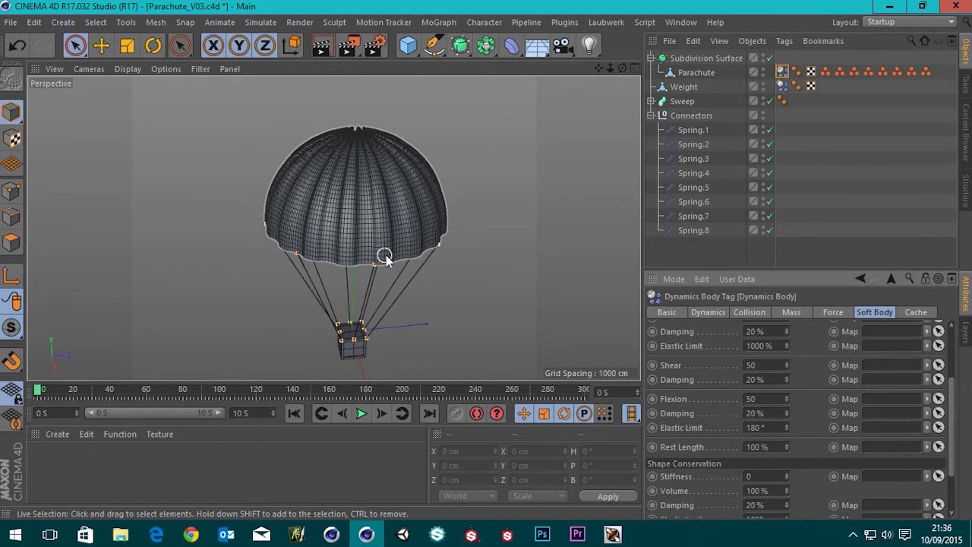
scroll(383, 257, "up", 5)
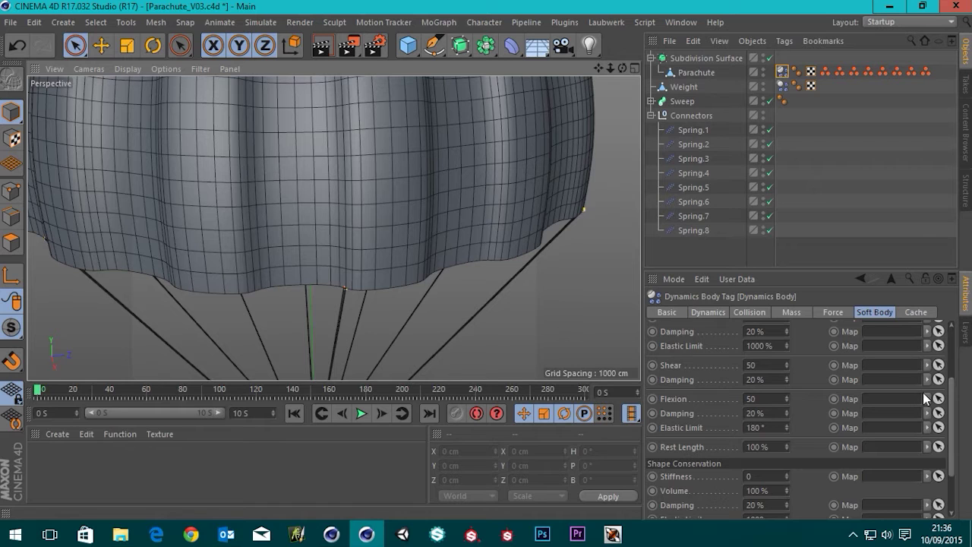
scroll(952, 411, "down", 1)
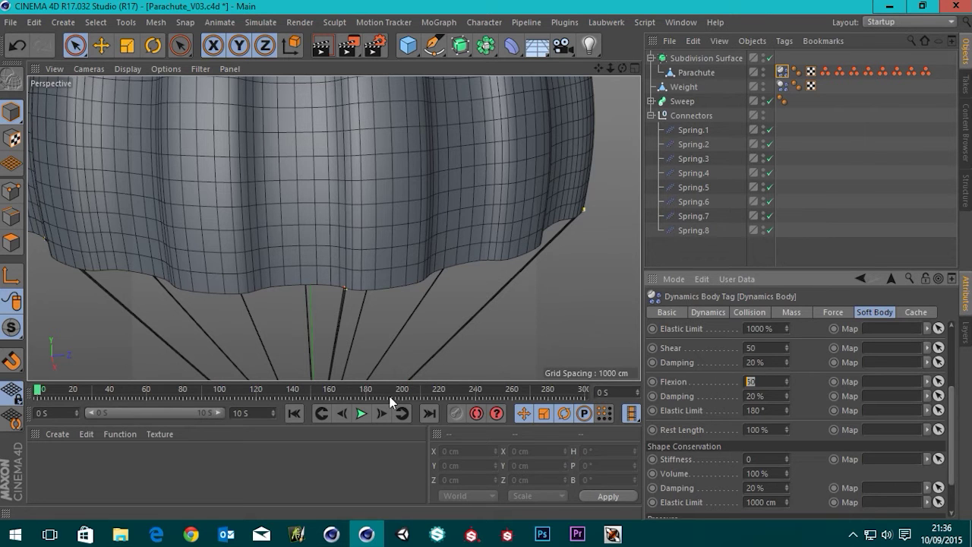
scroll(352, 242, "down", 5)
- Test the drop, then try Flexion 100 and replay it before rewinding to frame 0
left_click(361, 413)
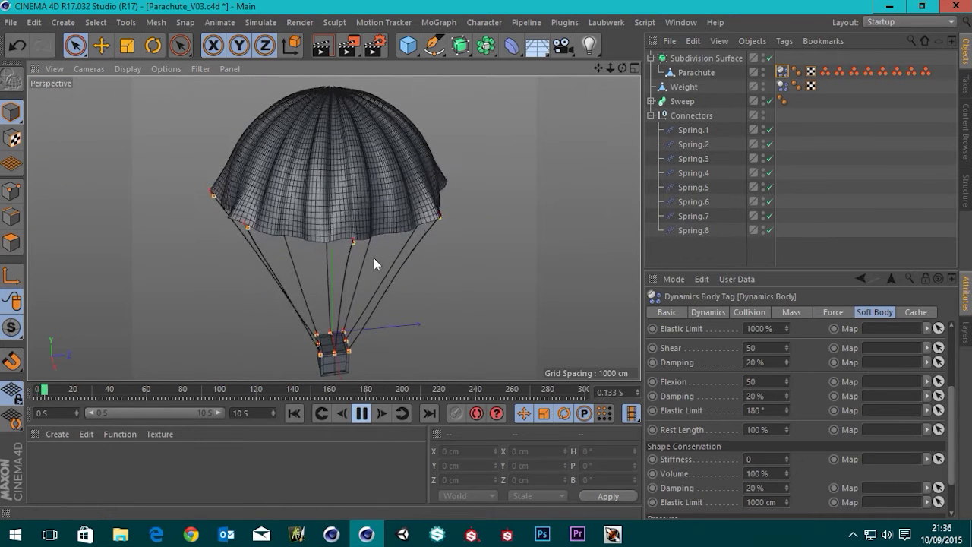
left_click(361, 413)
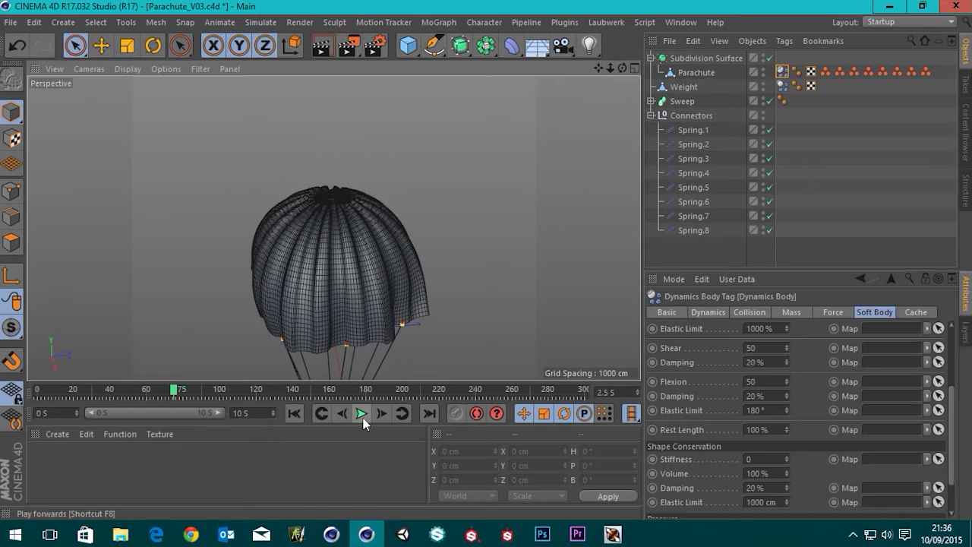
left_click(293, 413)
double_click(754, 381)
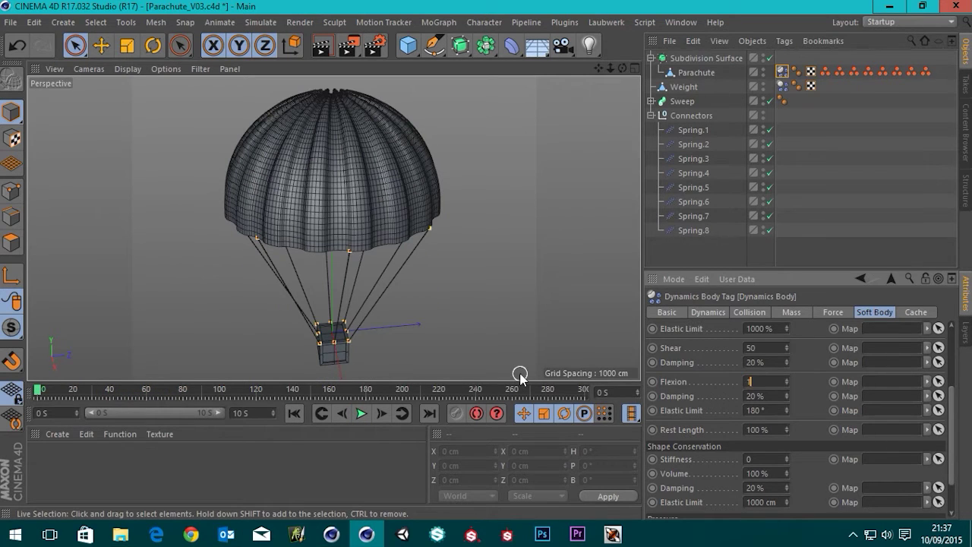
left_click(365, 412)
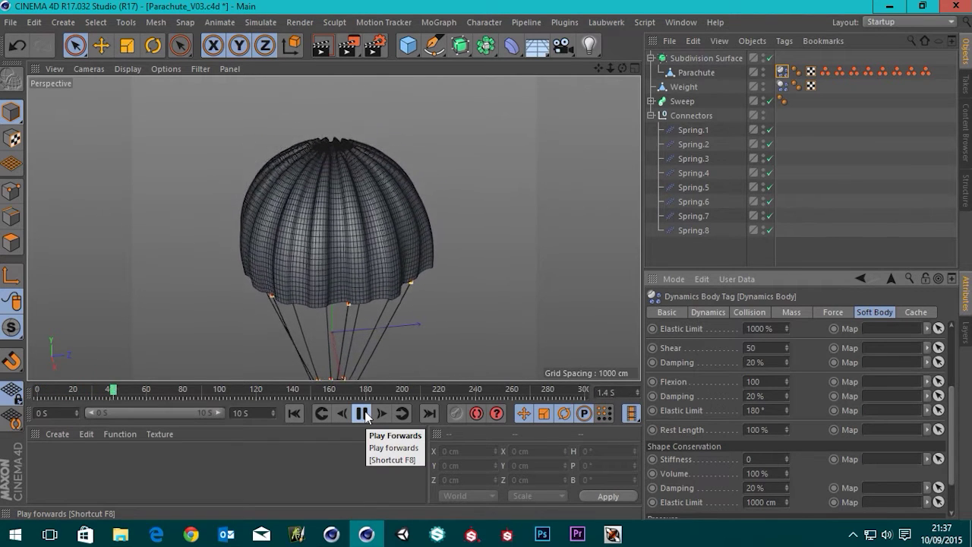
middle_click_drag(326, 309, 306, 244, "alt")
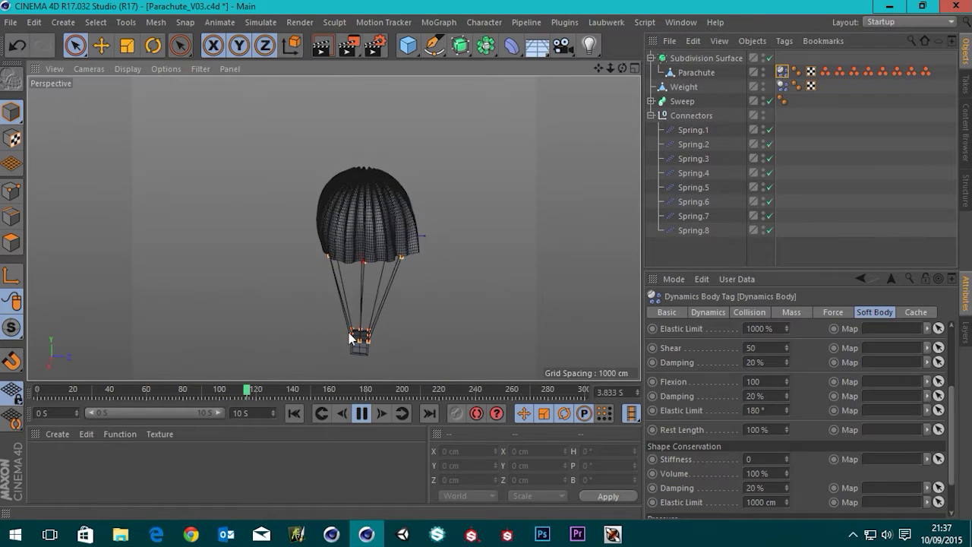
scroll(358, 297, "up", 5)
left_click(361, 414)
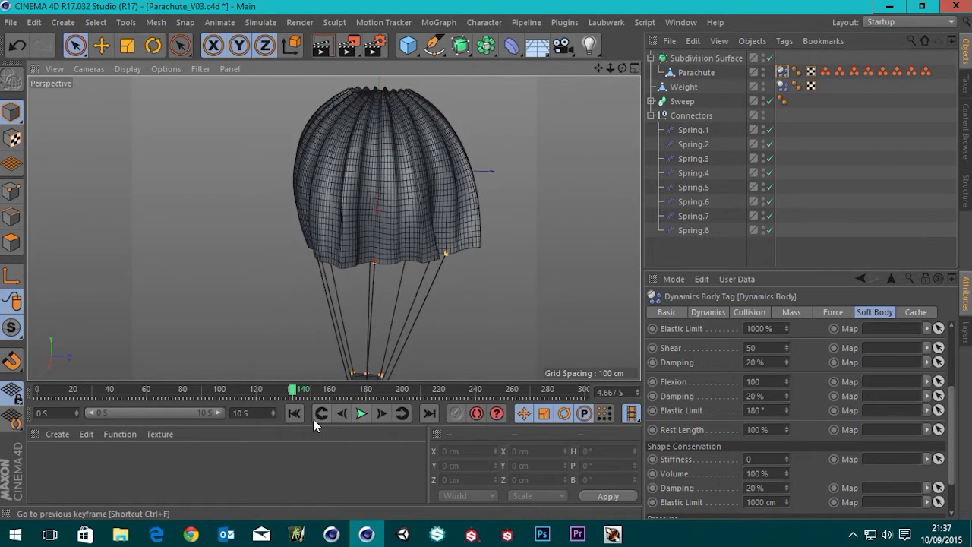
left_click(294, 413)
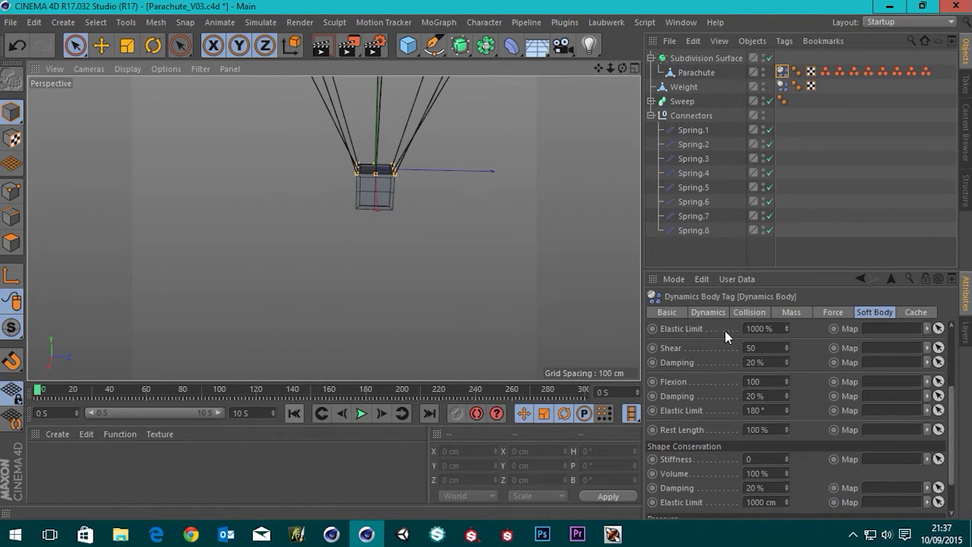
- Lower Flexion to 5 and return the animation to frame 0
left_click(778, 382)
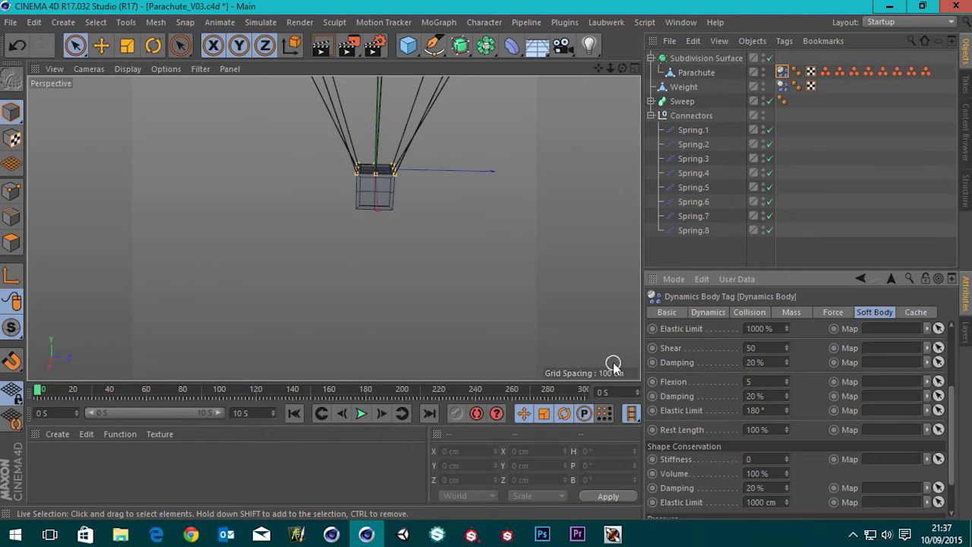
scroll(382, 276, "down", 5)
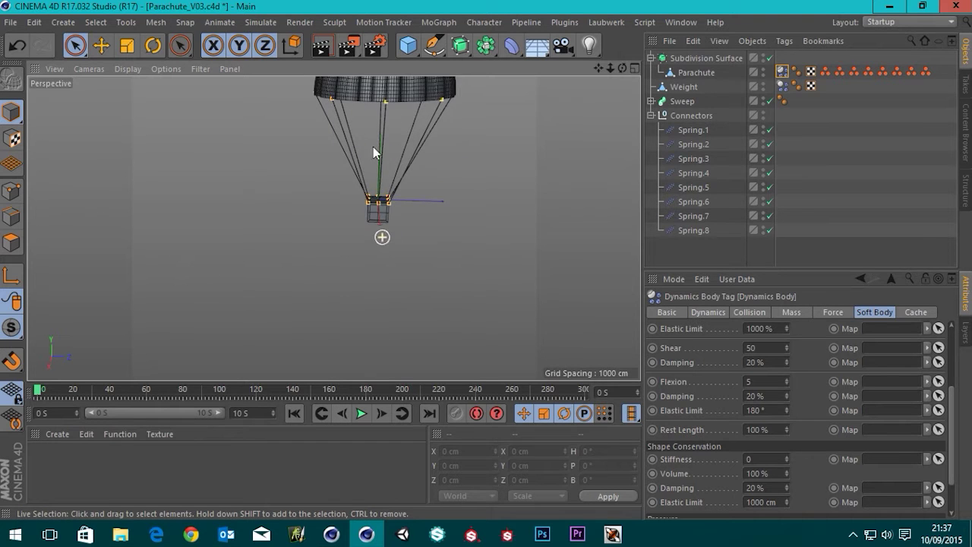
scroll(348, 232, "up", 2)
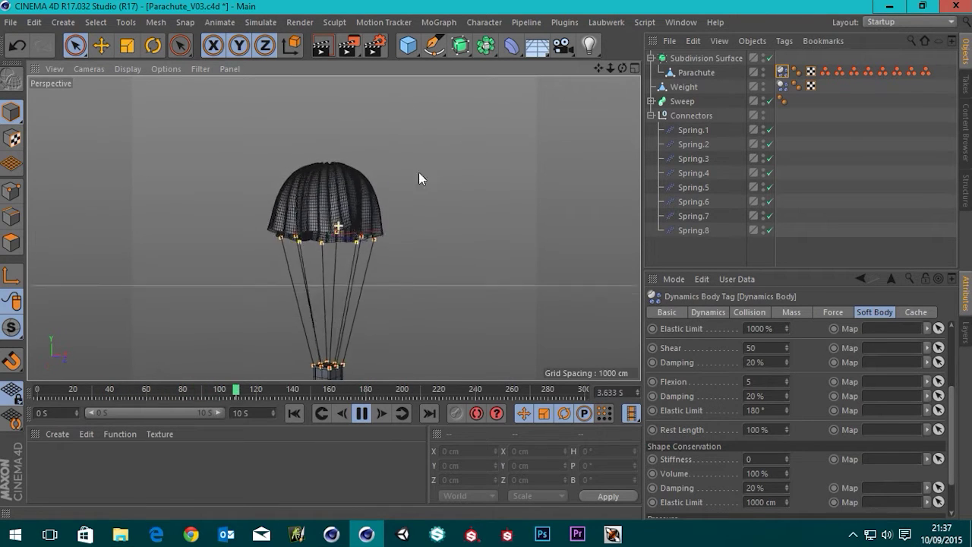
scroll(339, 256, "up", 10)
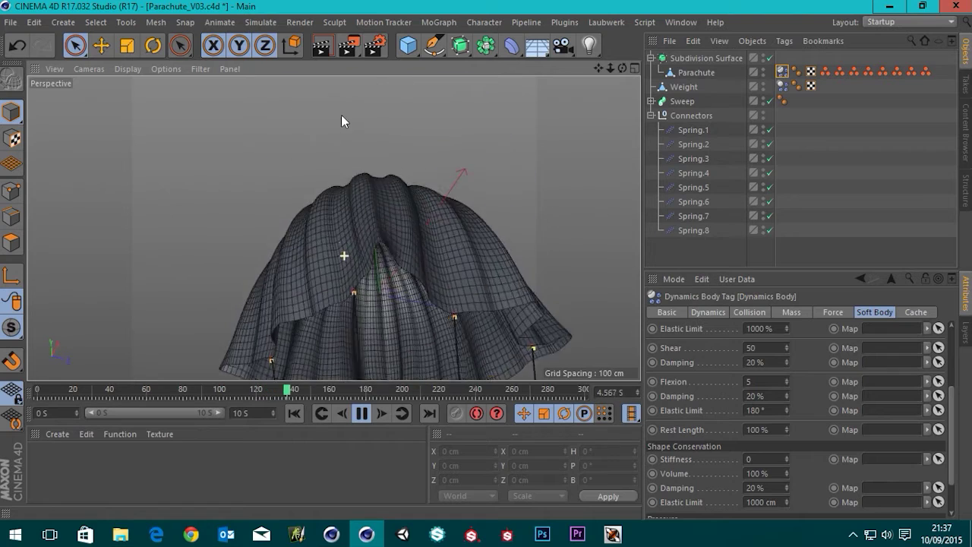
scroll(342, 256, "down", 10)
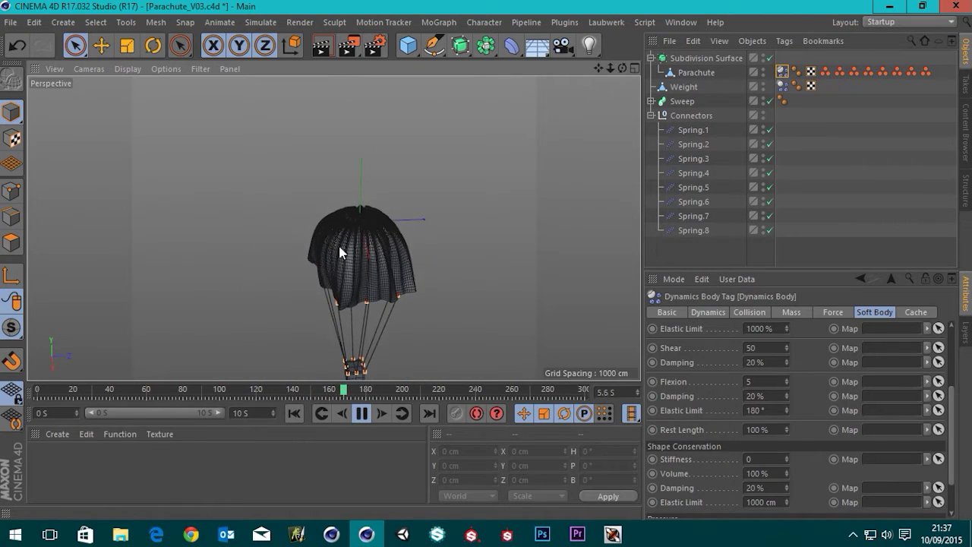
scroll(346, 256, "up", 5)
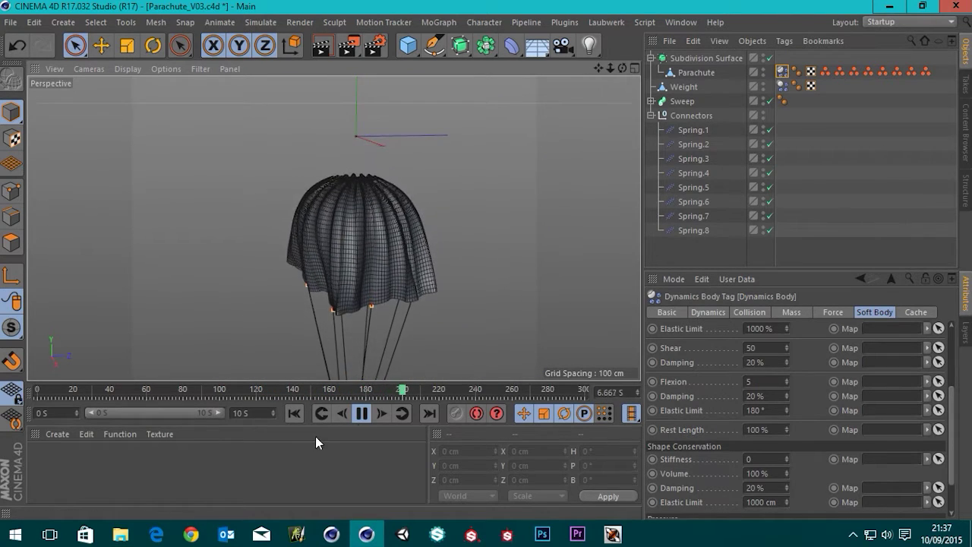
left_click(294, 412)
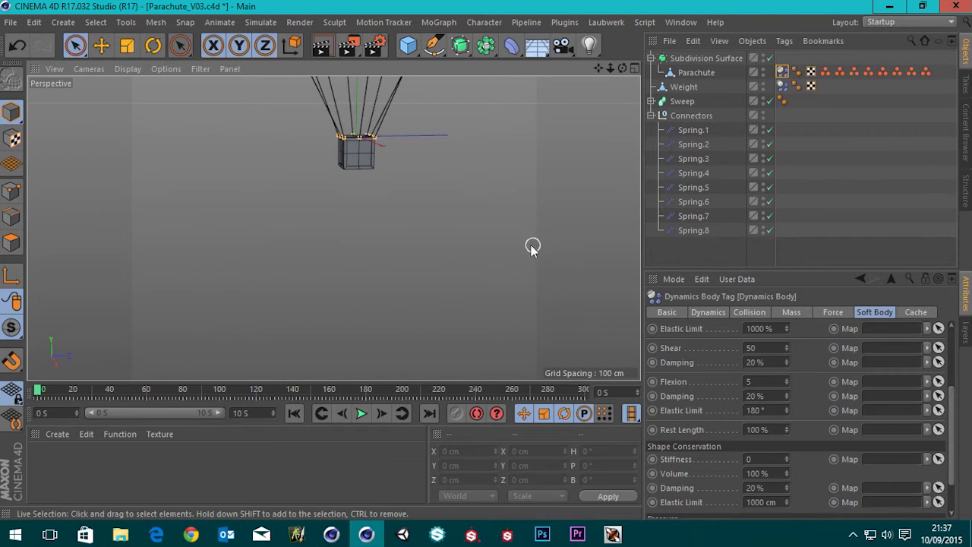
key("alt+Tab")
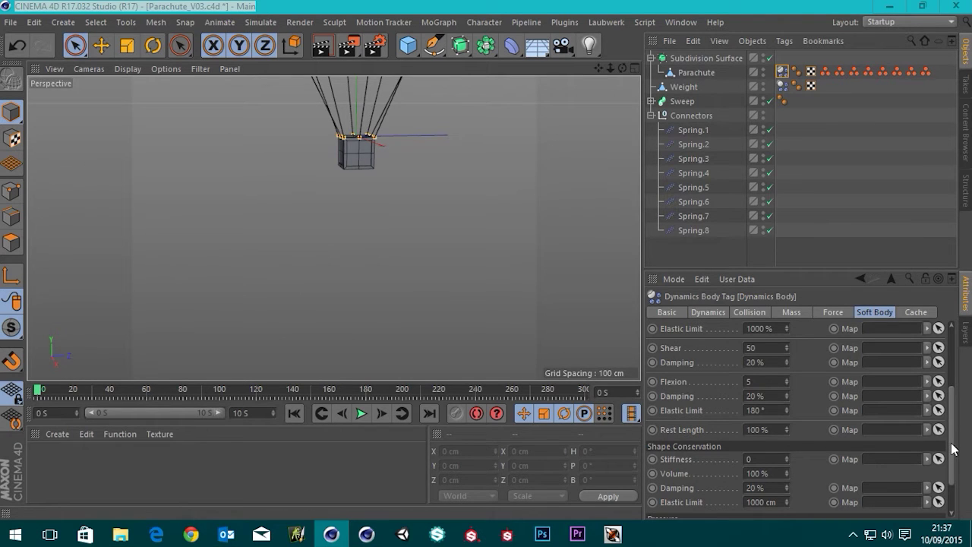
- Set the Parachute's Shape Conservation Stiffness to 5 and play the drop to test it
scroll(953, 448, "down", 2)
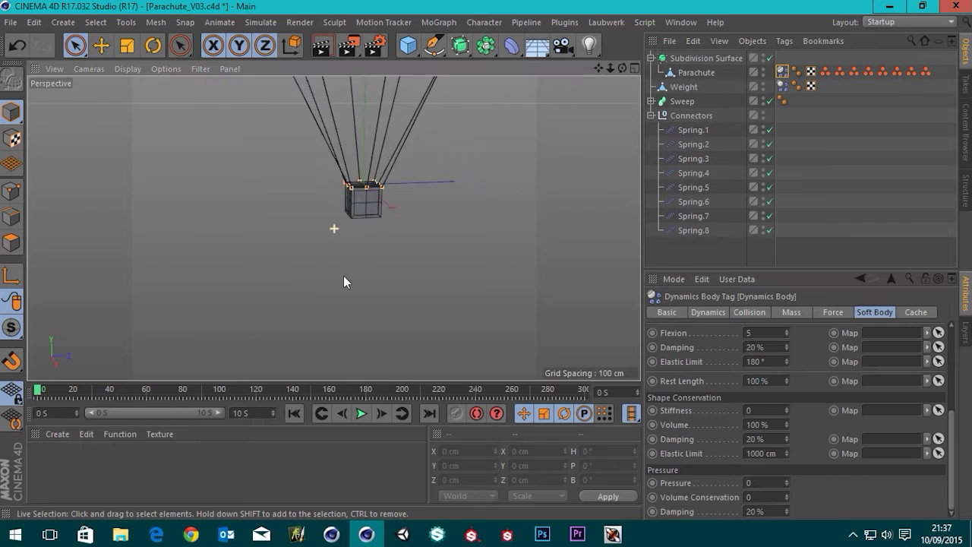
scroll(344, 281, "down", 5)
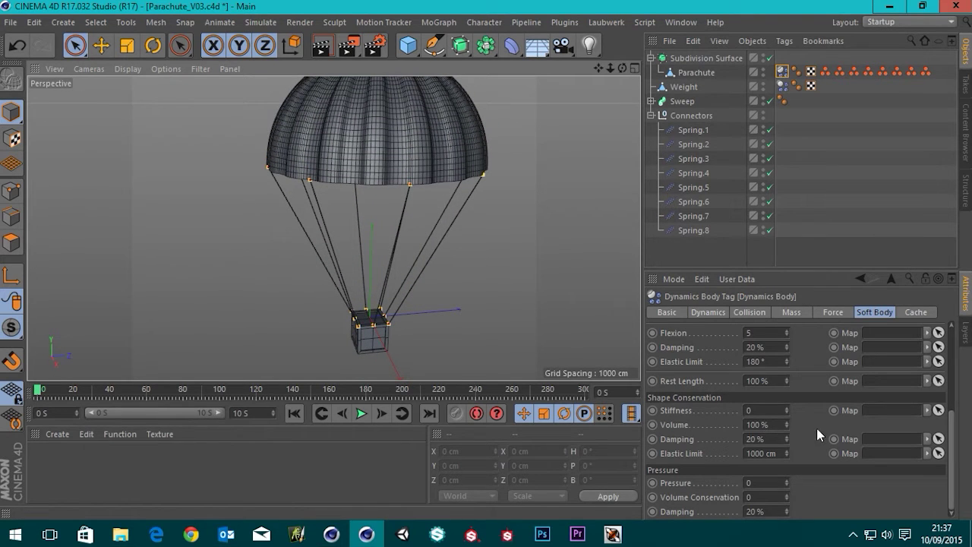
left_click(773, 411)
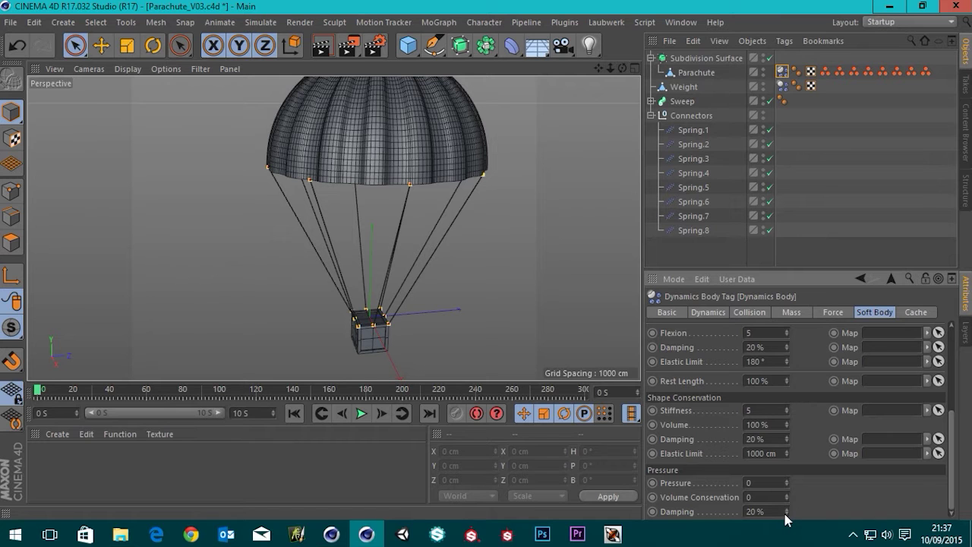
left_click(361, 413)
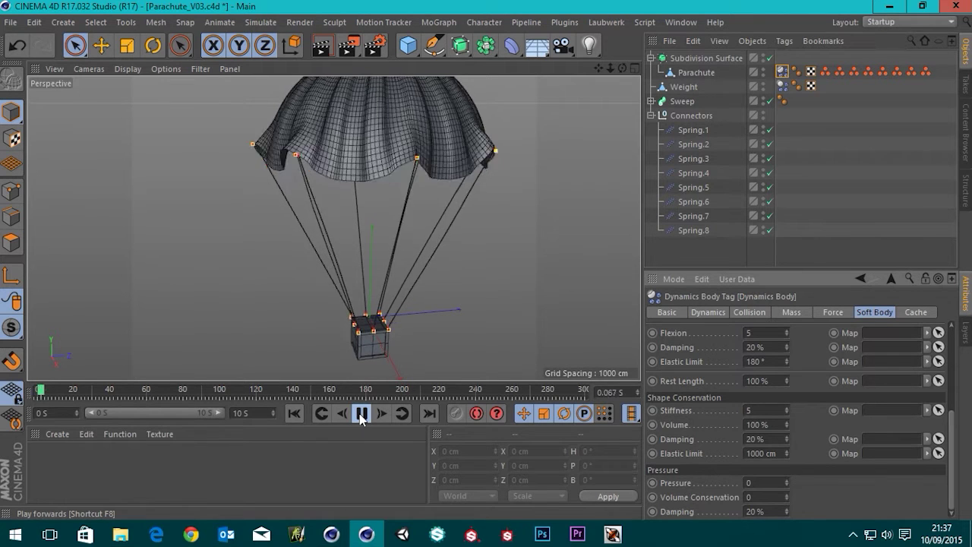
scroll(316, 211, "down", 3)
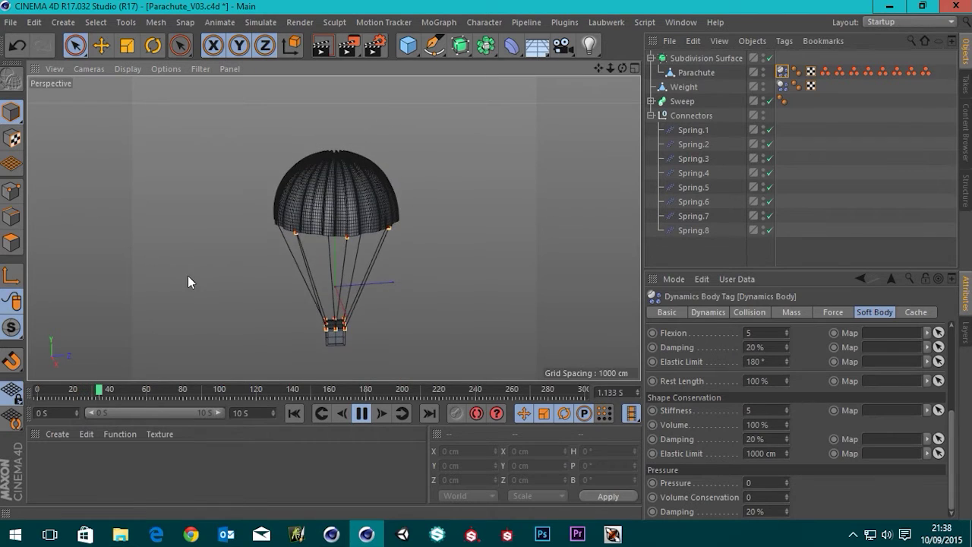
left_click_drag(344, 247, 347, 219, "alt")
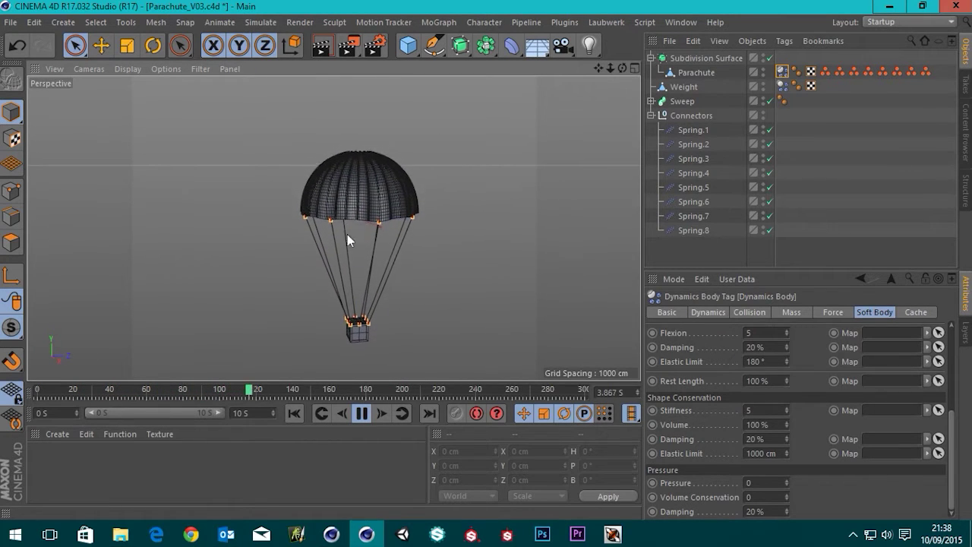
scroll(339, 346, "up", 5)
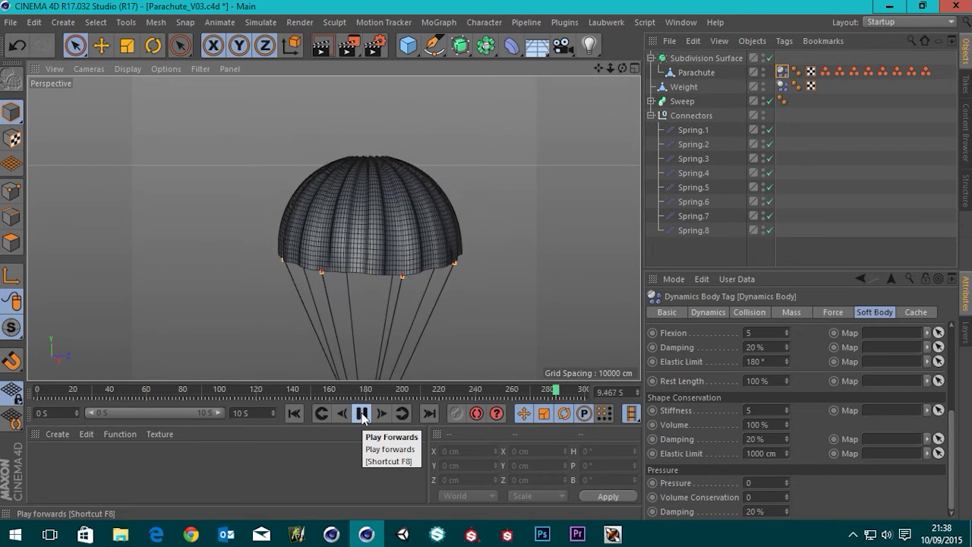
- Stop, rewind to frame 0, and centre the parachute and crate in the Perspective view
left_click(362, 414)
left_click(294, 413)
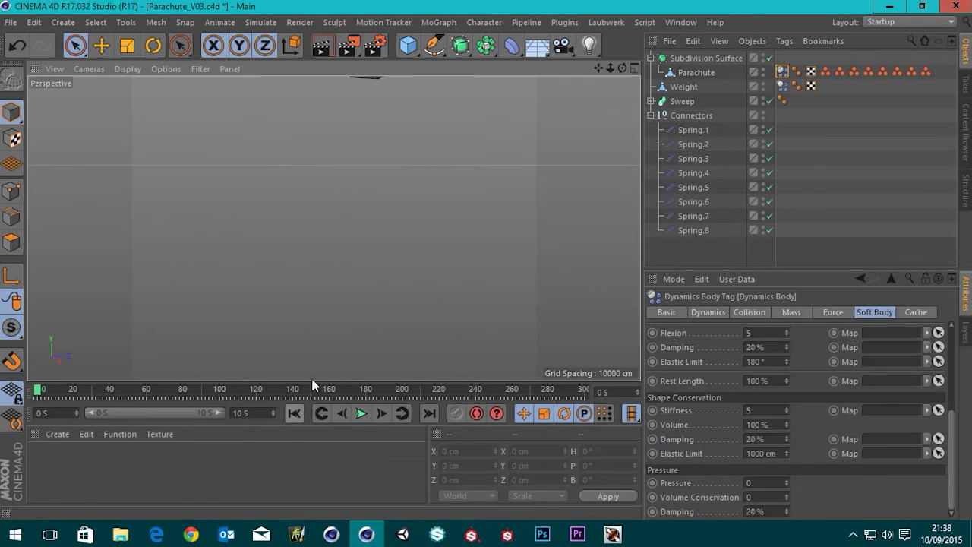
middle_click_drag(407, 129, 382, 278, "alt")
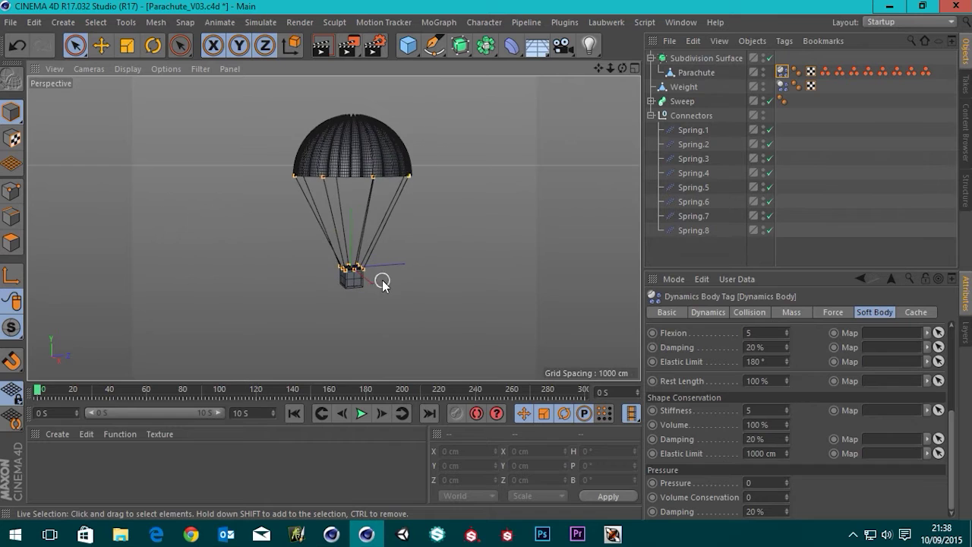
left_click_drag(382, 278, 460, 256, "alt")
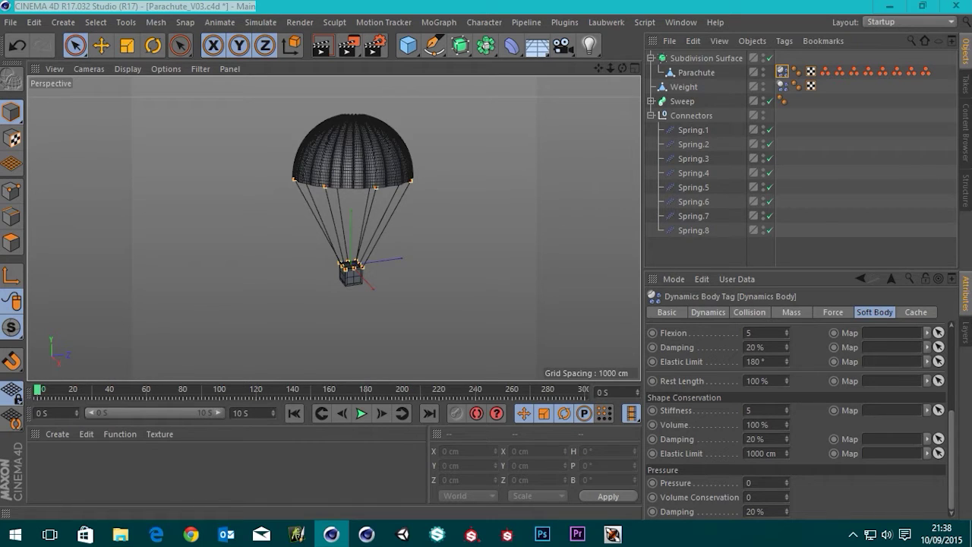
- Give the Weight crate's Dynamics Body a Custom Mass of 5
left_click(781, 86)
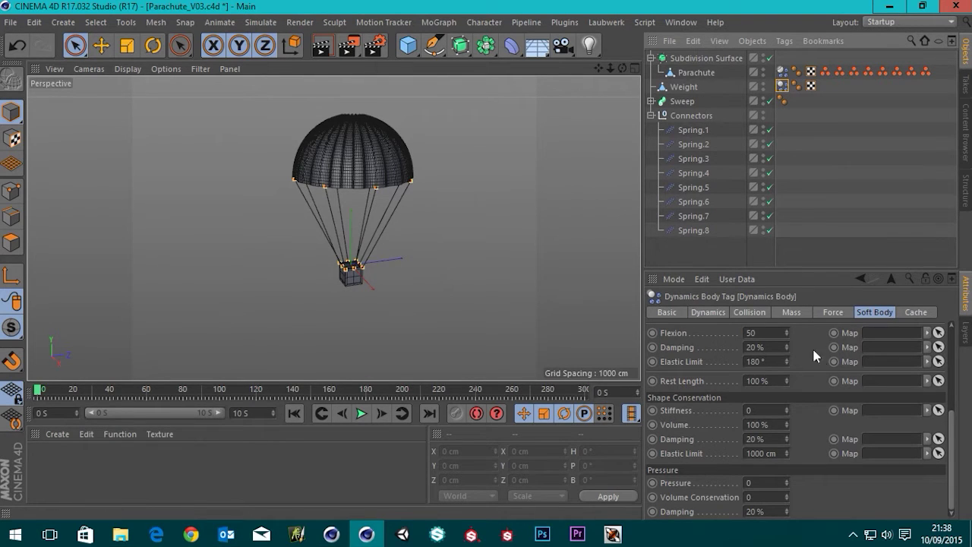
left_click(793, 311)
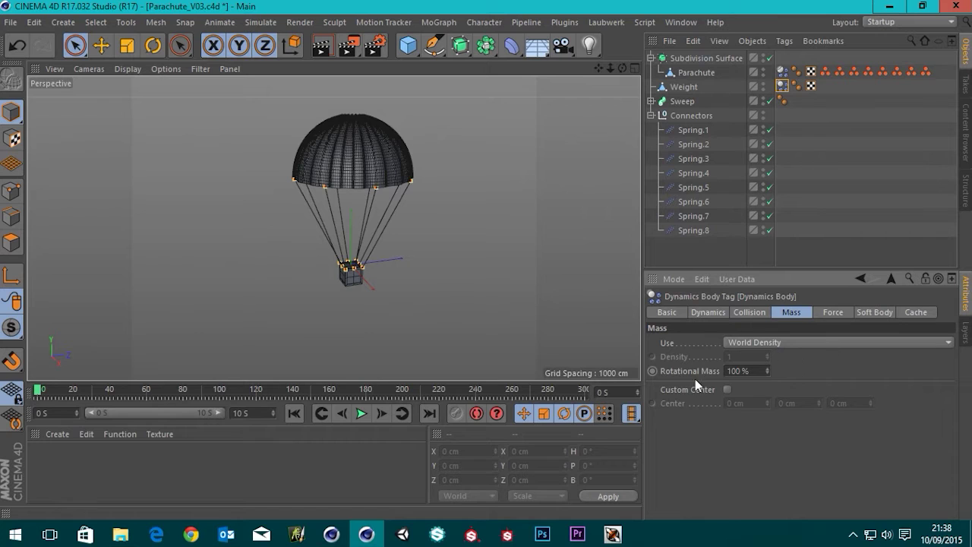
left_click(771, 342)
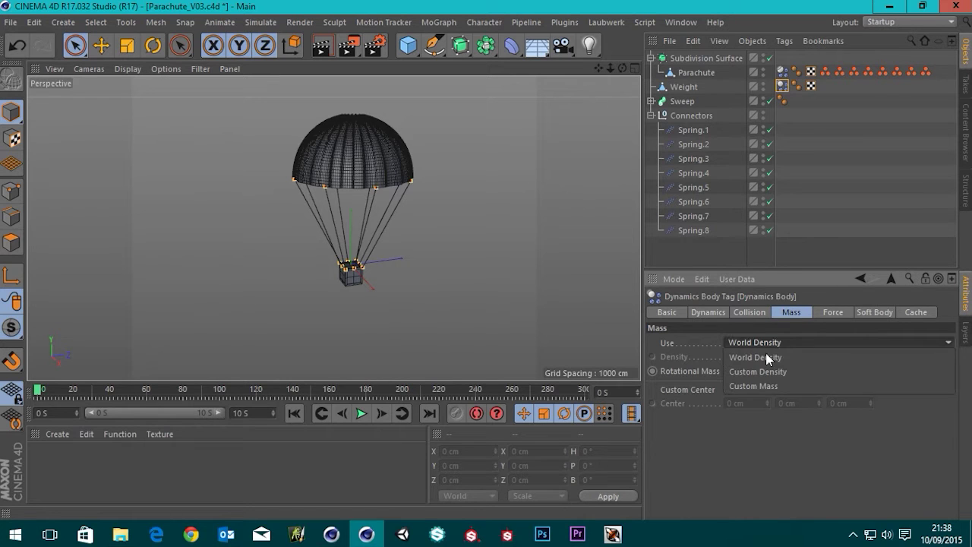
left_click(751, 390)
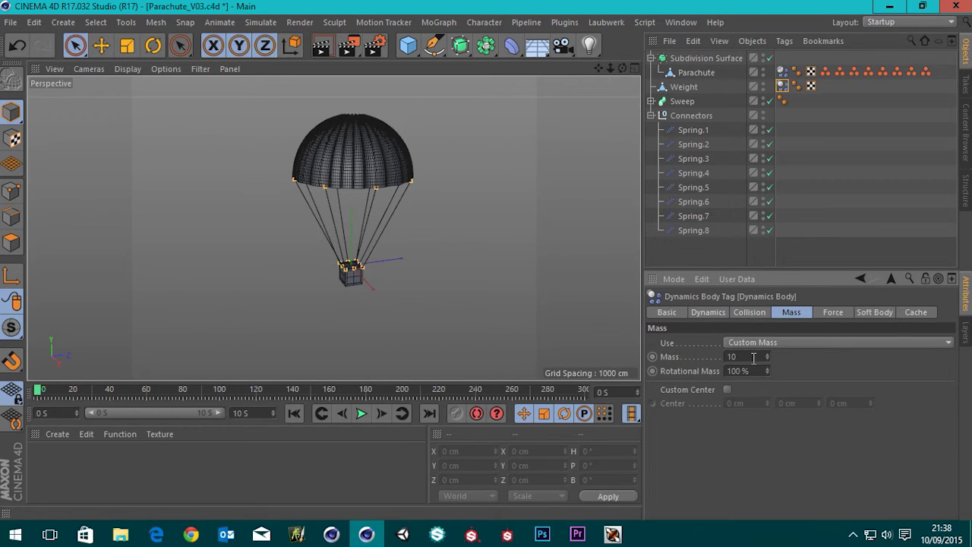
type("5")
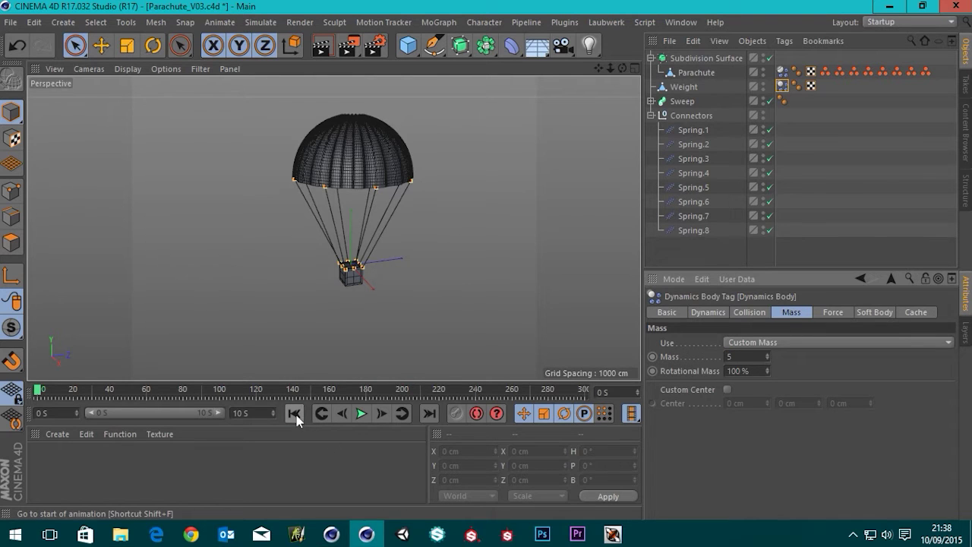
- Replay the drop with the lighter crate and rewind to frame 0
left_click(360, 413)
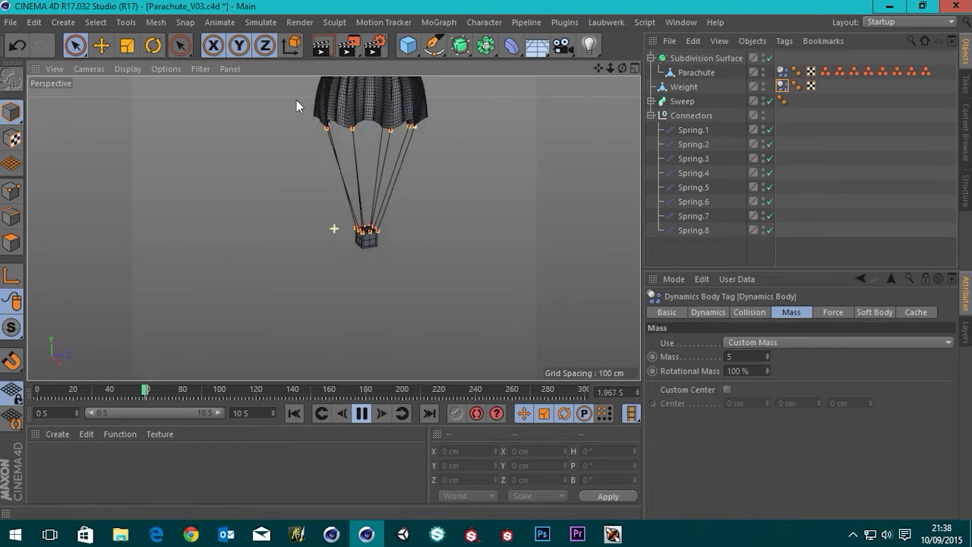
left_click(365, 414)
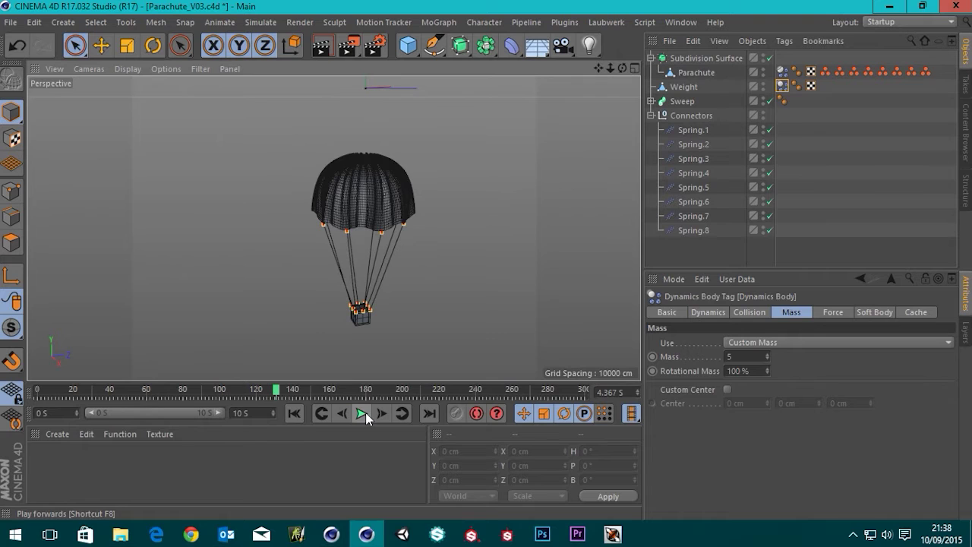
left_click(294, 413)
scroll(377, 347, "up", 2)
middle_click_drag(377, 341, 361, 386, "alt")
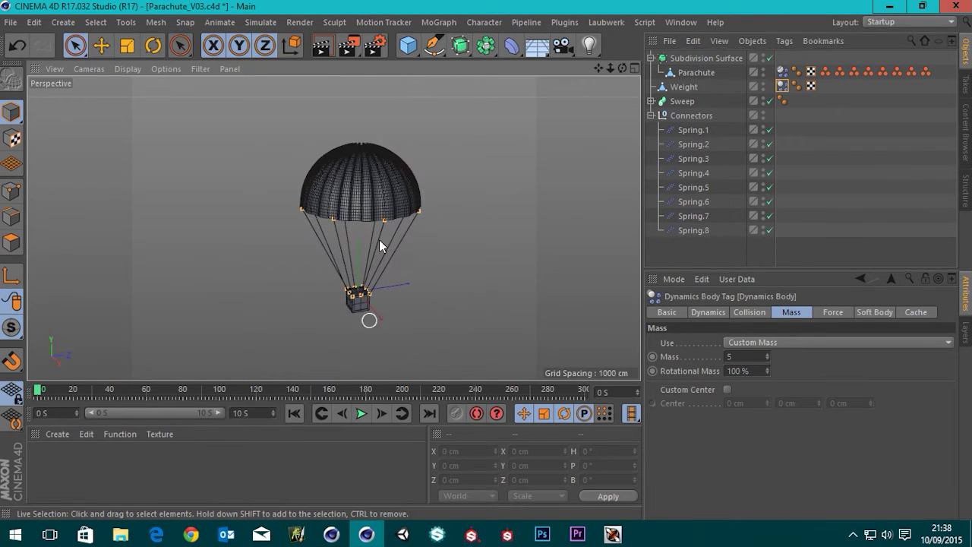
- Add a Floor below the crate and give it a Collider Body tag
left_click(536, 47)
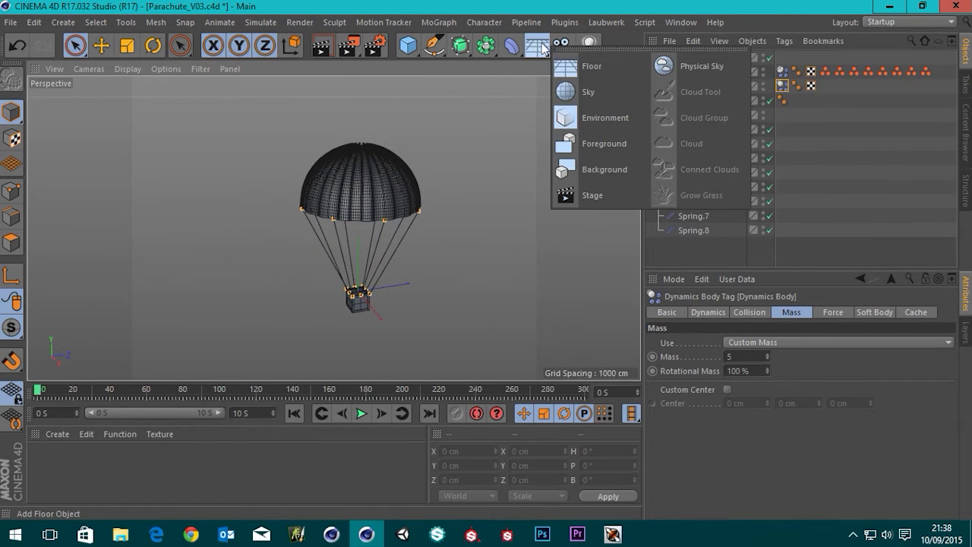
left_click(570, 66)
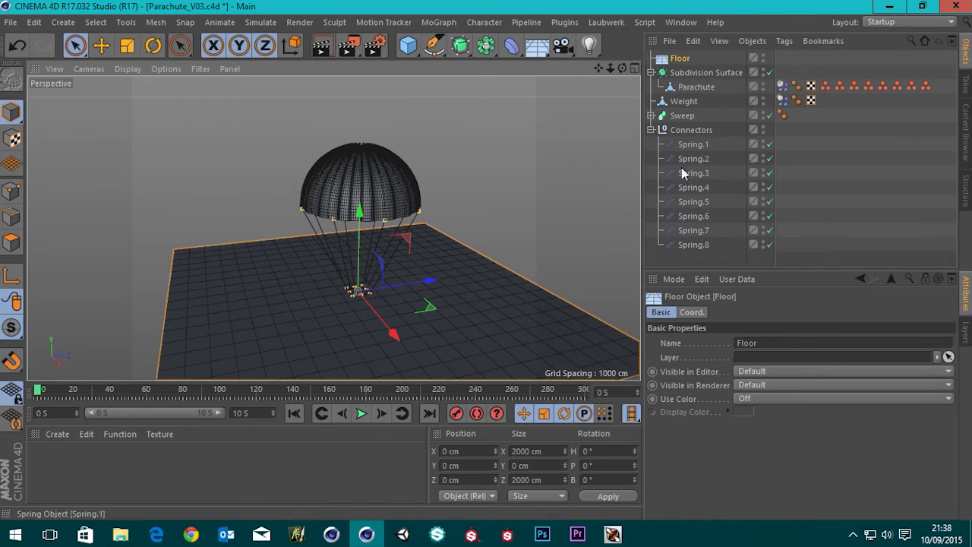
left_click_drag(357, 228, 364, 282)
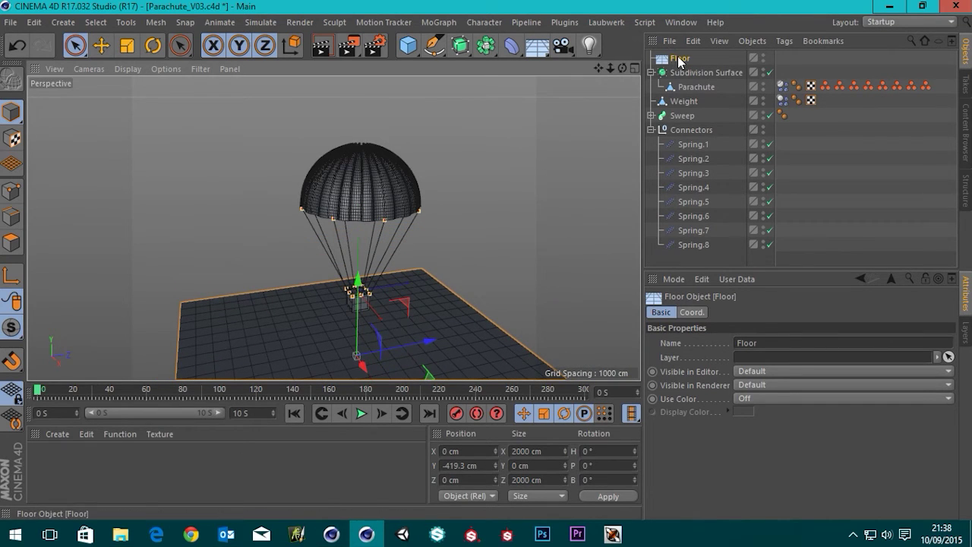
right_click(680, 62)
mouse_move(757, 17)
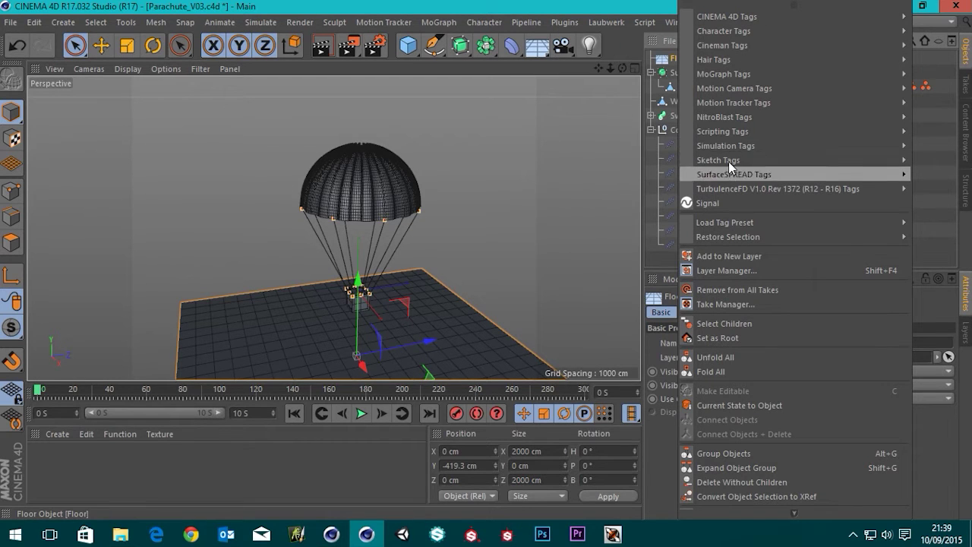
mouse_move(729, 147)
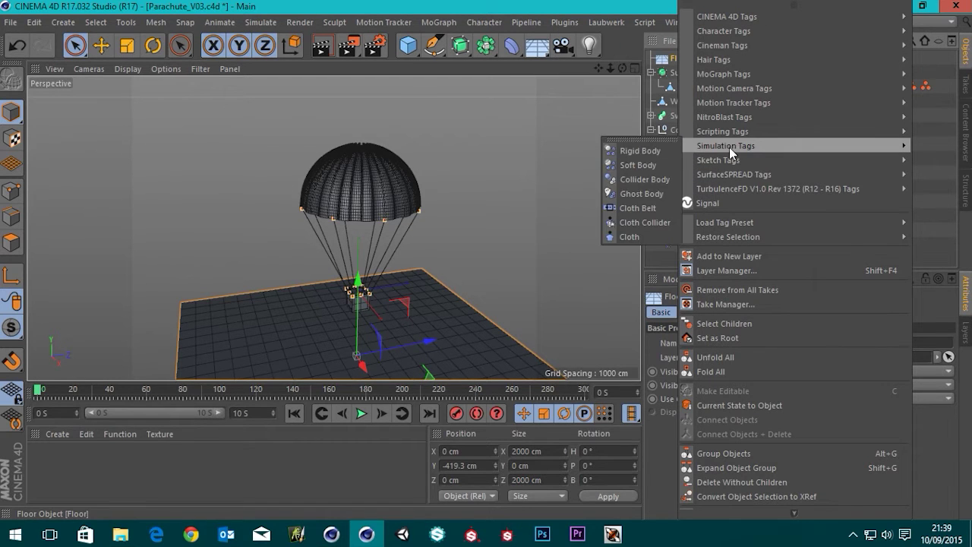
left_click(640, 182)
- Lower the floor further and frame both the parachute and the floor
scroll(406, 202, "up", 3)
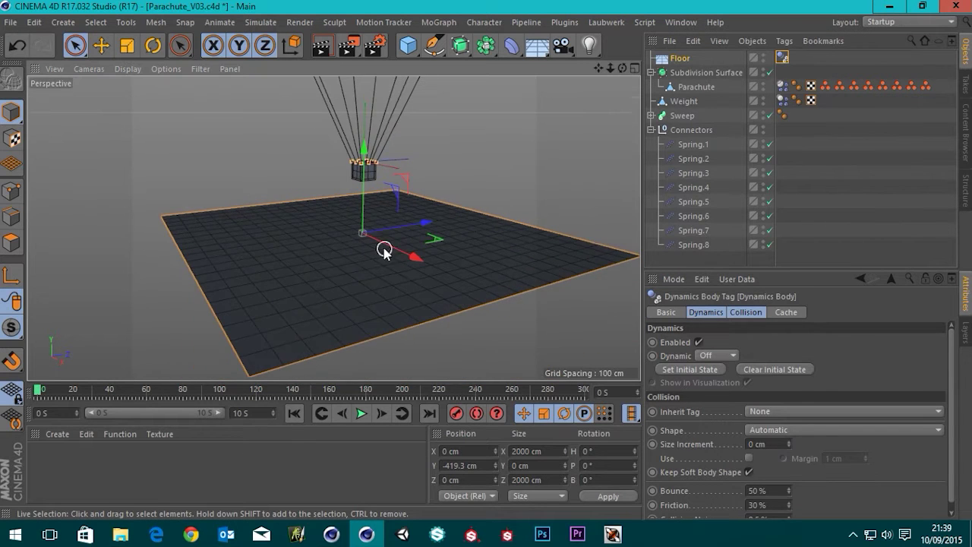
scroll(384, 250, "down", 3)
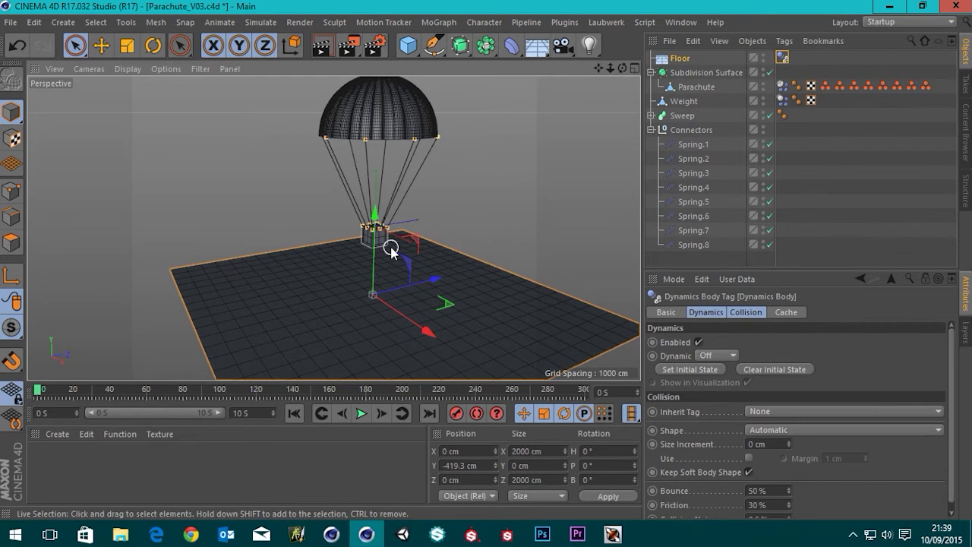
left_click_drag(375, 254, 375, 332)
scroll(306, 263, "up", 3)
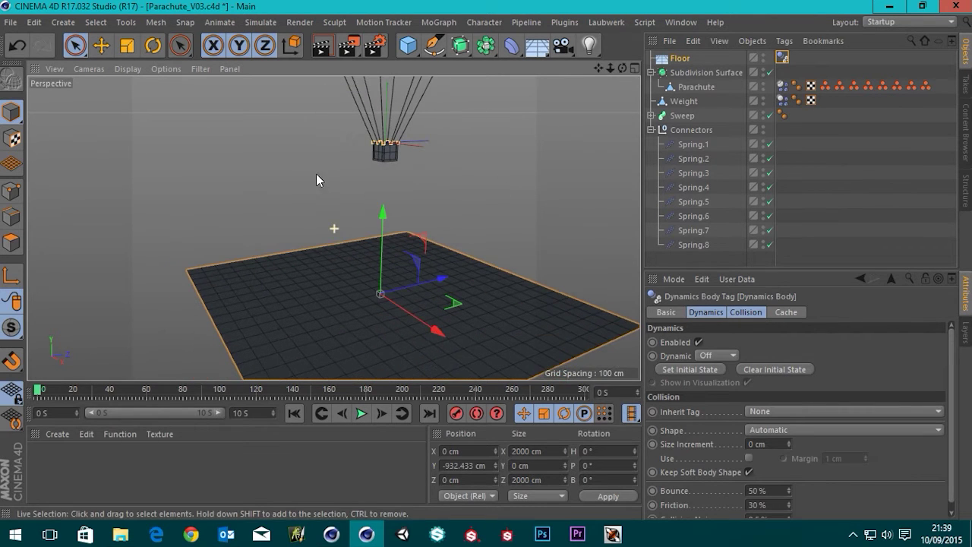
left_click_drag(385, 223, 381, 239)
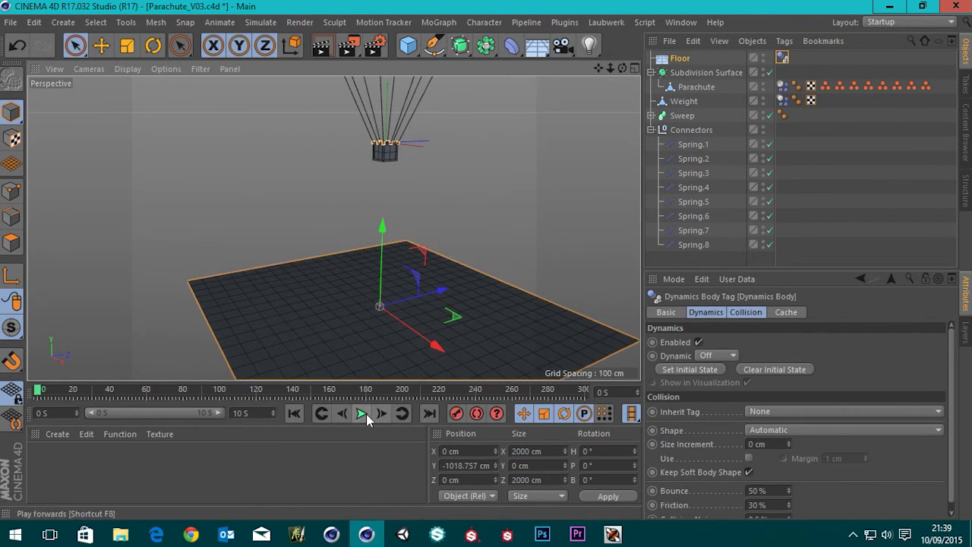
middle_click_drag(326, 271, 329, 235, "alt")
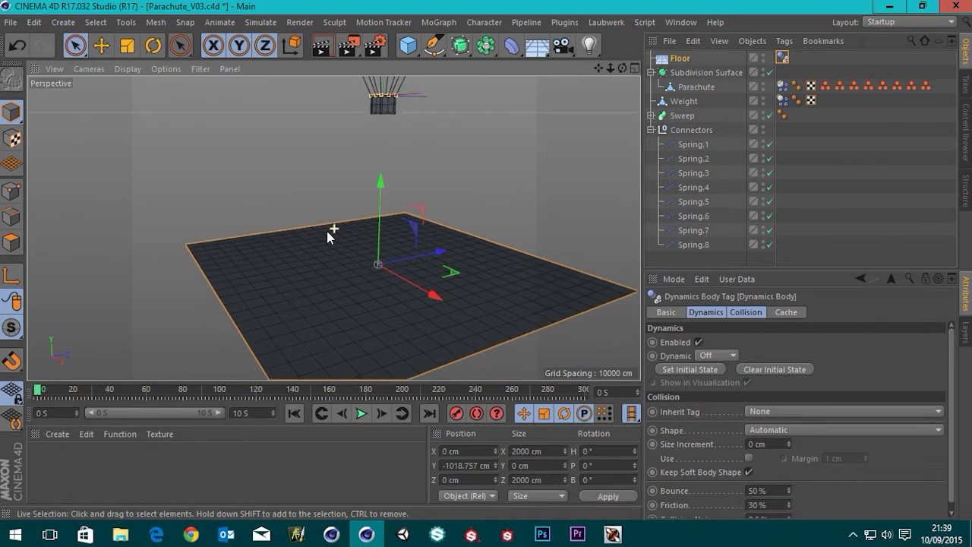
- Play the drop onto the floor from a low angle, then rewind to frame 0
left_click(358, 413)
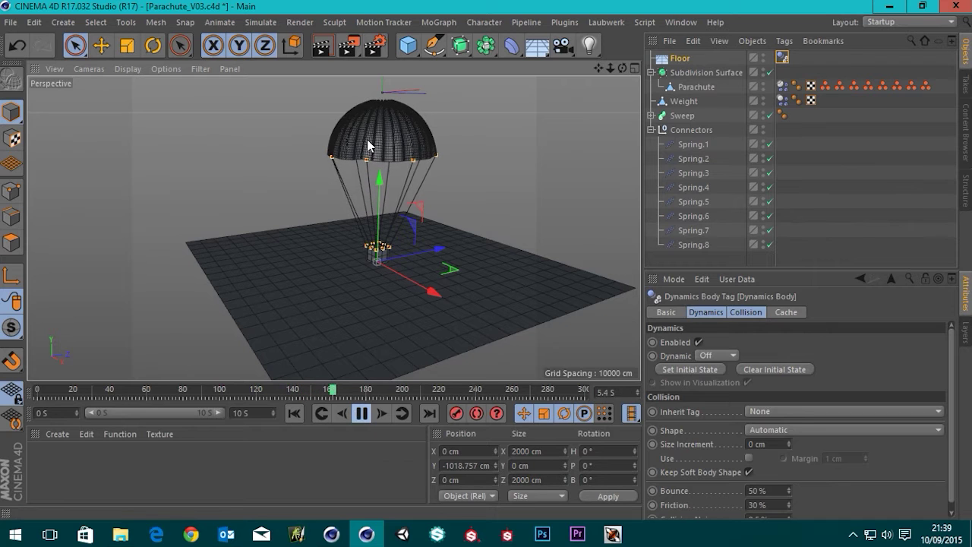
scroll(398, 157, "up", 5)
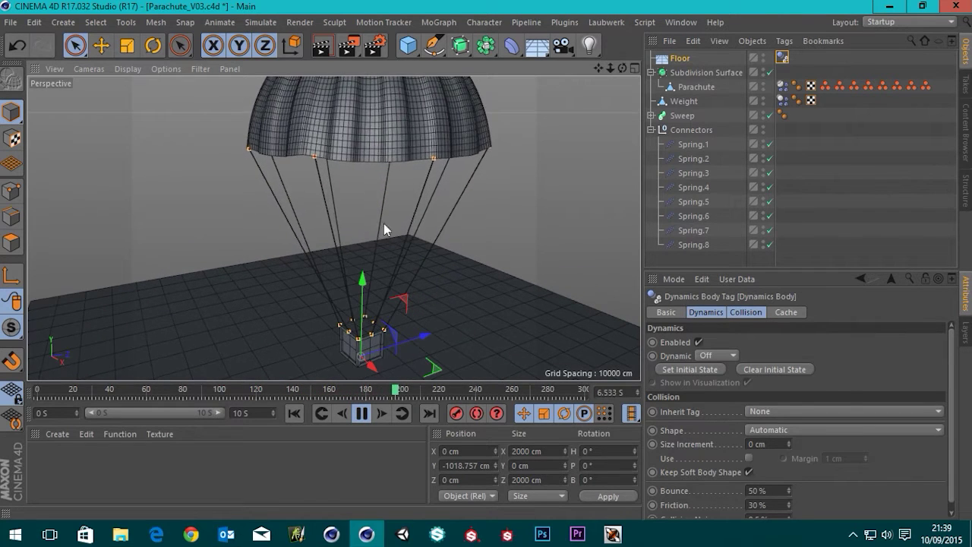
left_click_drag(384, 224, 403, 243, "alt")
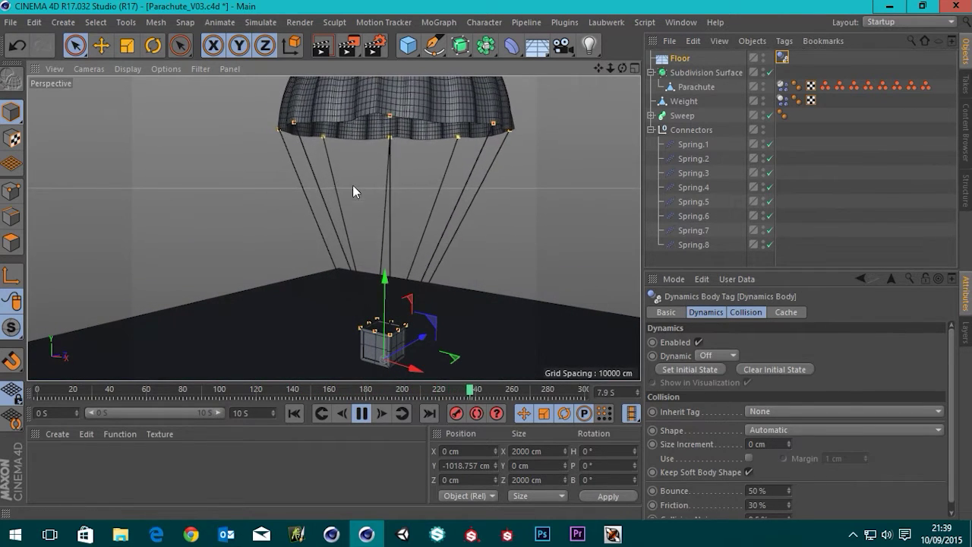
scroll(418, 182, "down", 4)
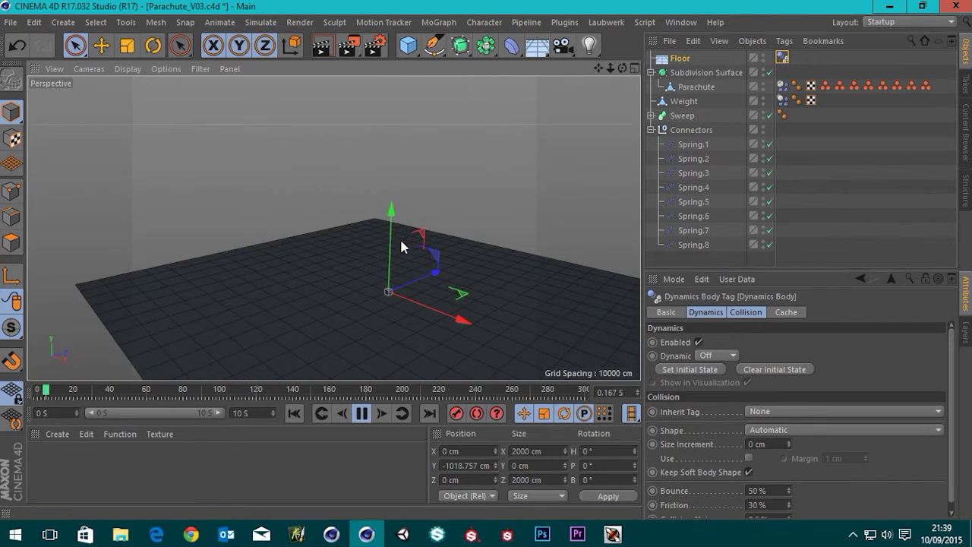
scroll(427, 237, "down", 1)
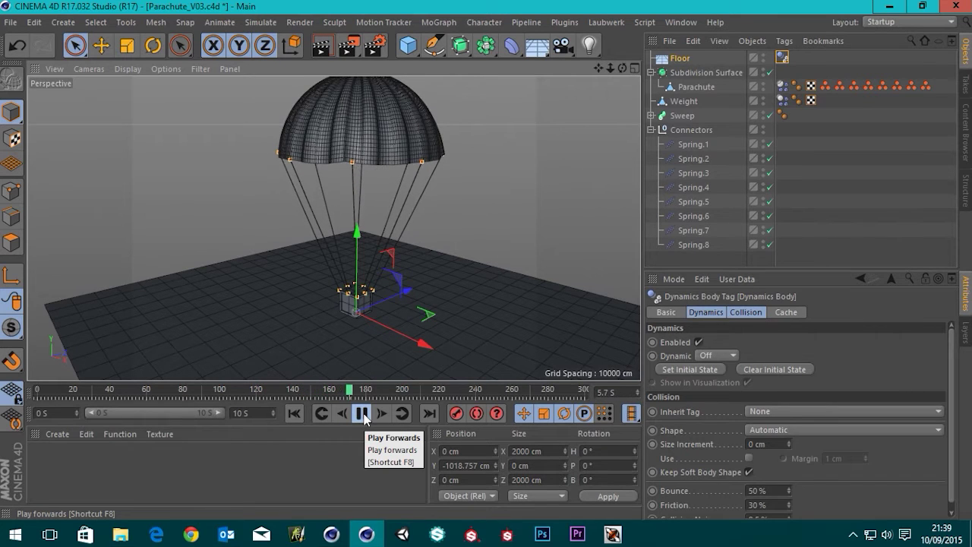
left_click(362, 415)
left_click(294, 414)
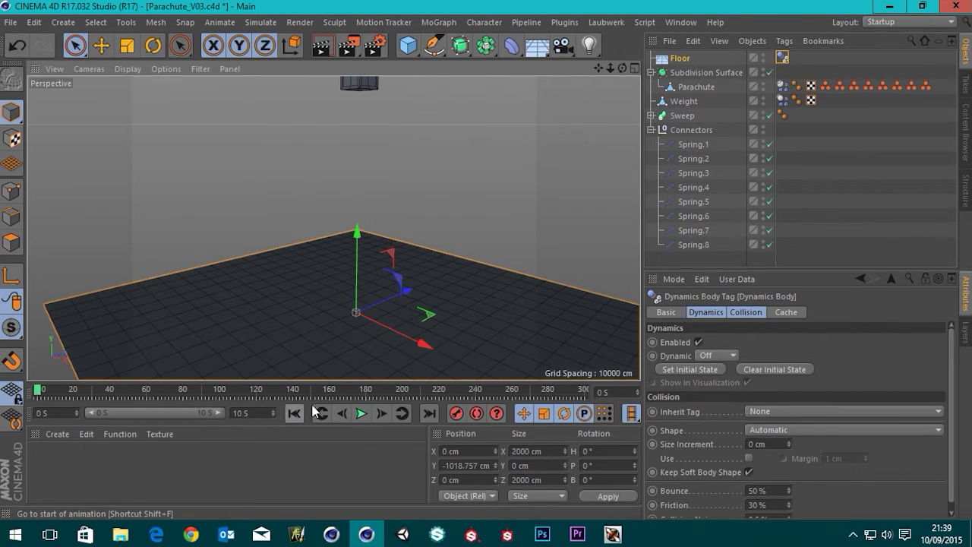
- Select Spring.1–Spring.8 and turn on their Elastic Compression Limit at 100 cm
left_click(685, 147)
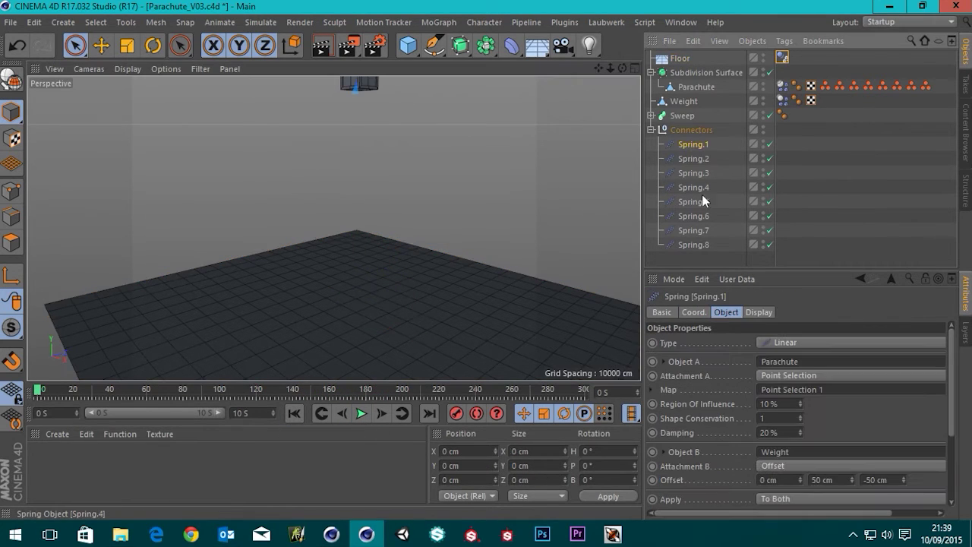
left_click(694, 244, "shift")
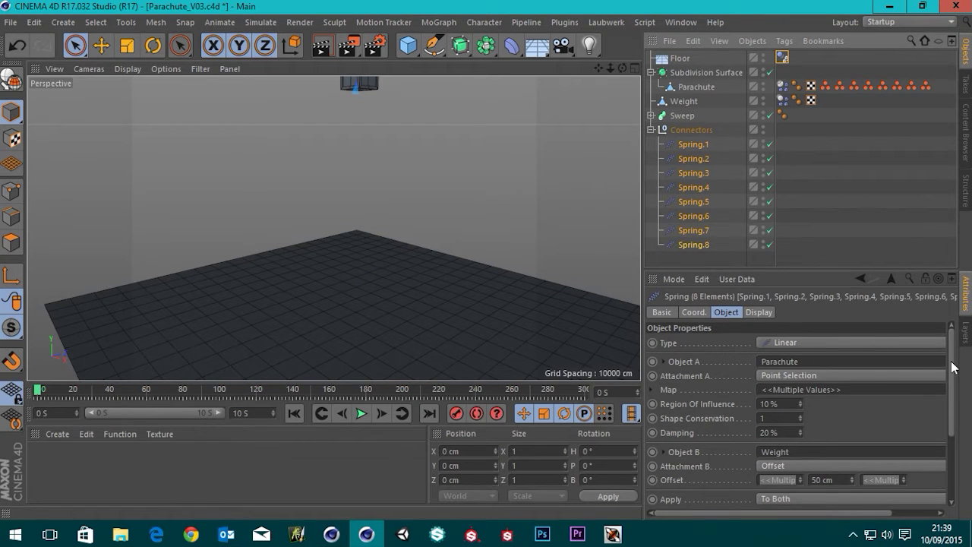
left_click_drag(953, 367, 948, 432)
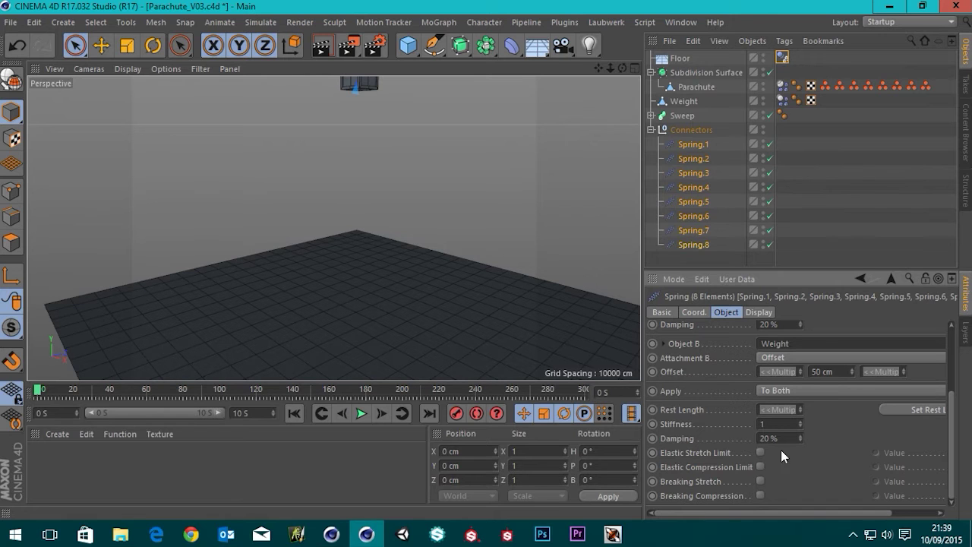
left_click_drag(796, 516, 866, 517)
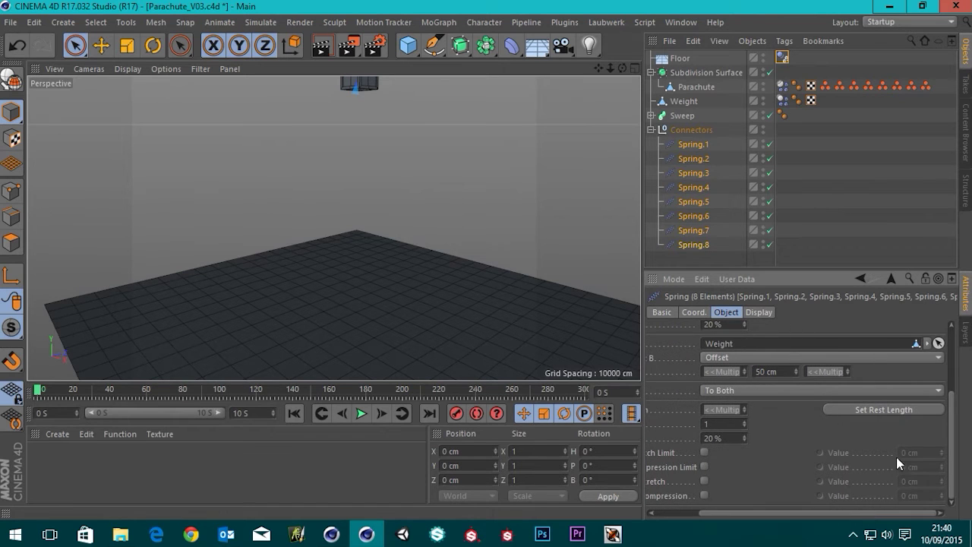
left_click_drag(849, 518, 800, 519)
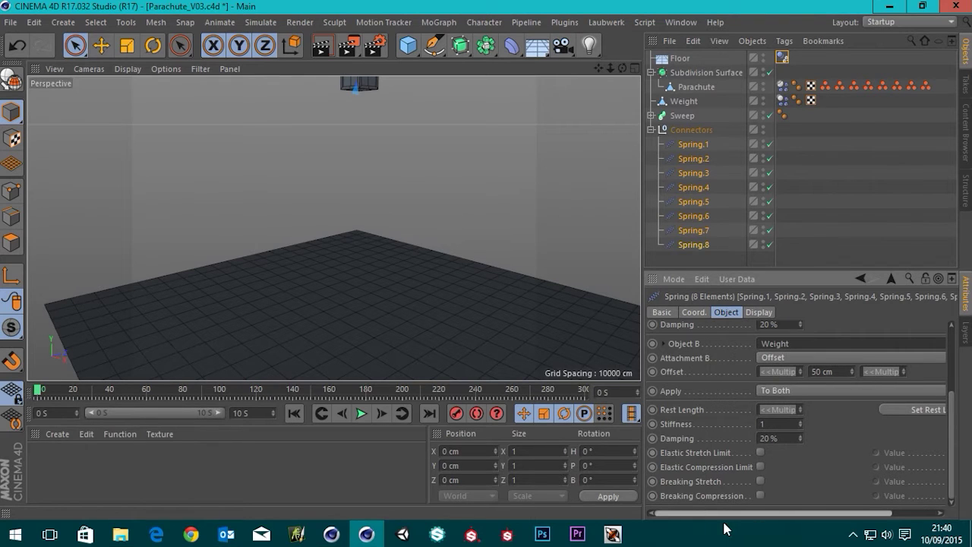
left_click(760, 467)
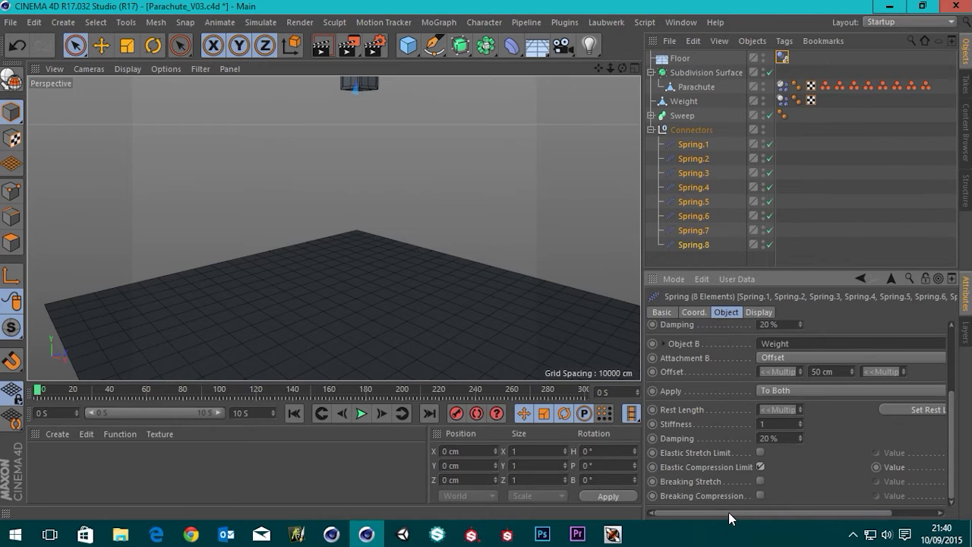
left_click_drag(728, 512, 782, 513)
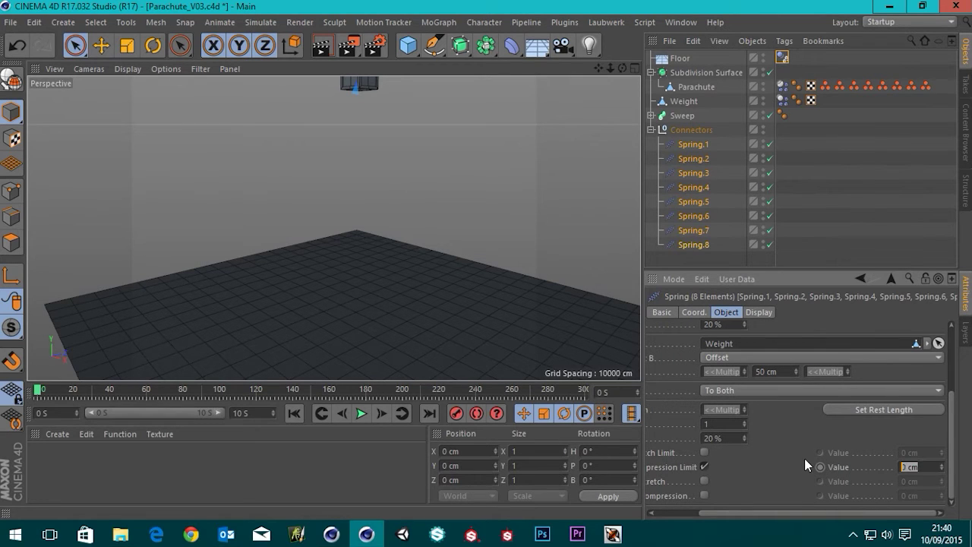
type("100")
key("Return")
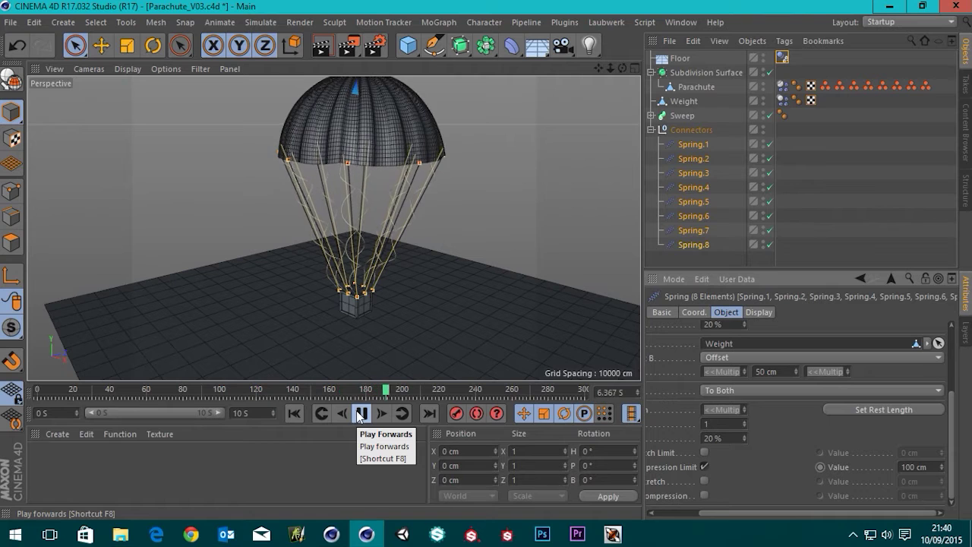
- Stop the 100 cm test, rewind, and set the springs' compression limit to 50 cm
left_click(360, 413)
left_click(293, 414)
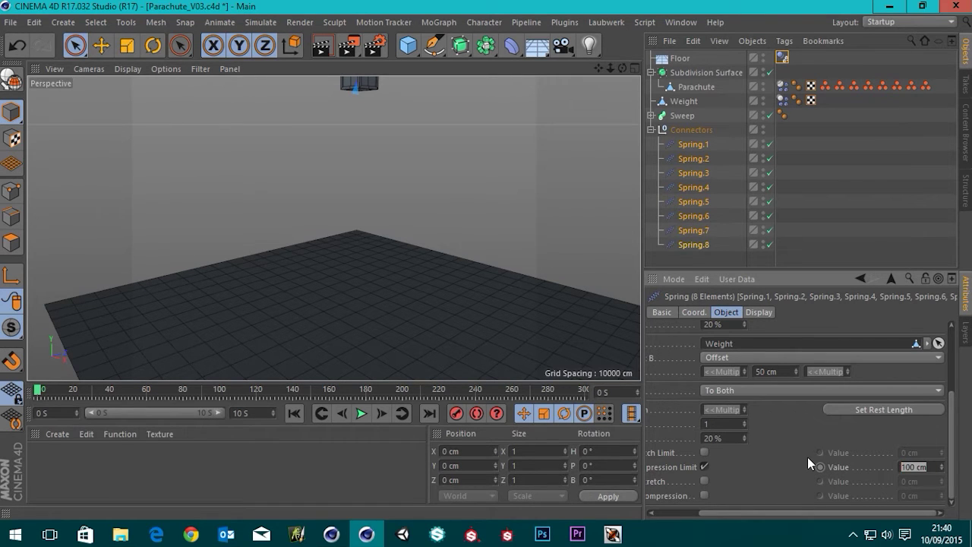
type("50")
key("Return")
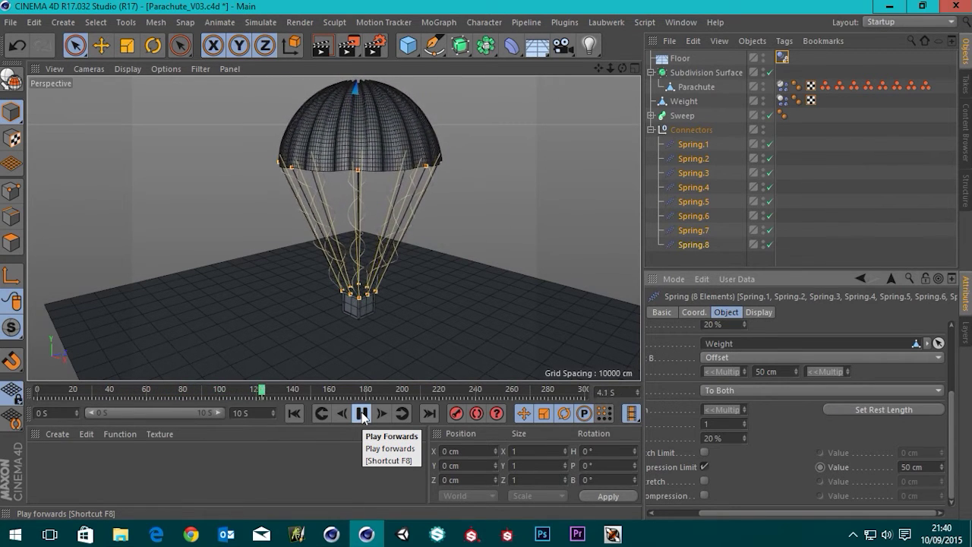
- After testing 50 cm, scrub the compression limit to 1 cm then 0 cm, replaying and rewinding
left_click(362, 414)
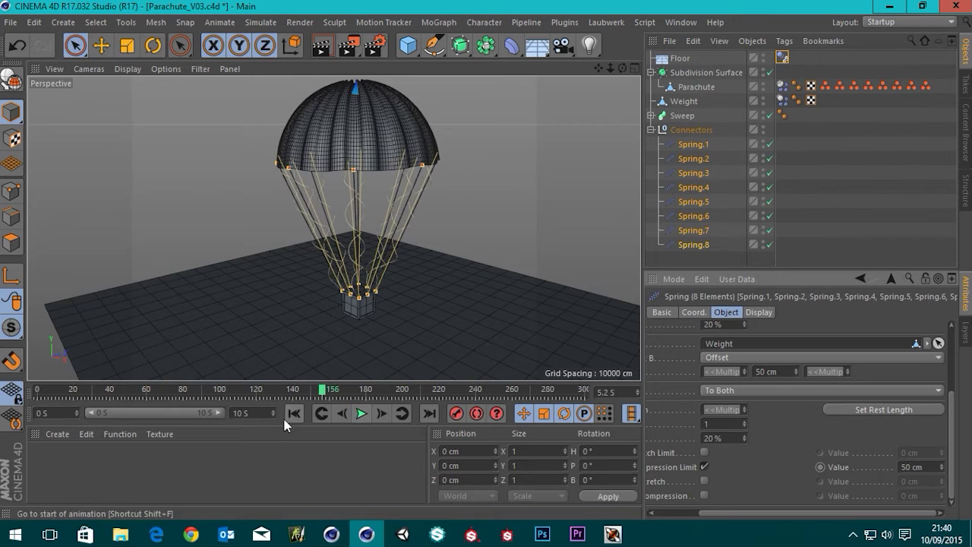
left_click(295, 414)
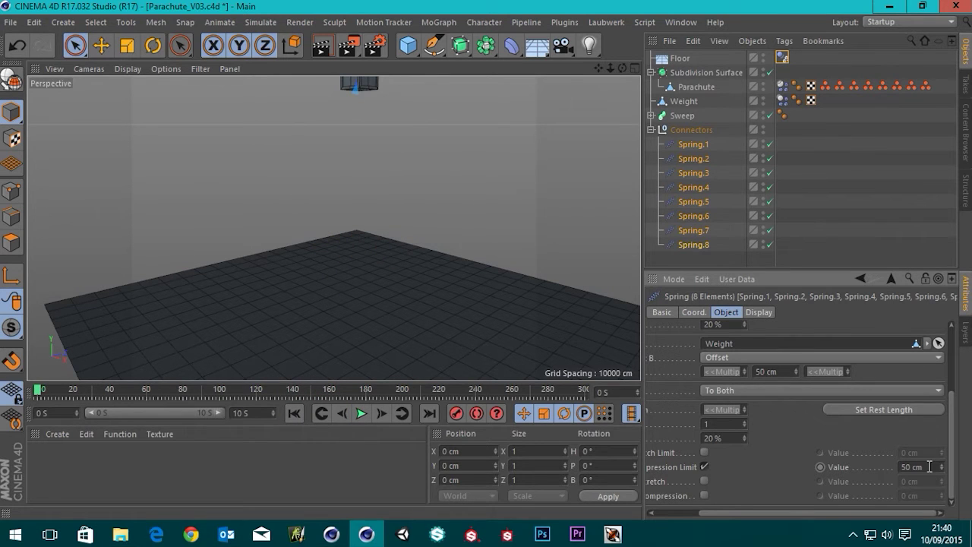
left_click_drag(752, 512, 691, 513)
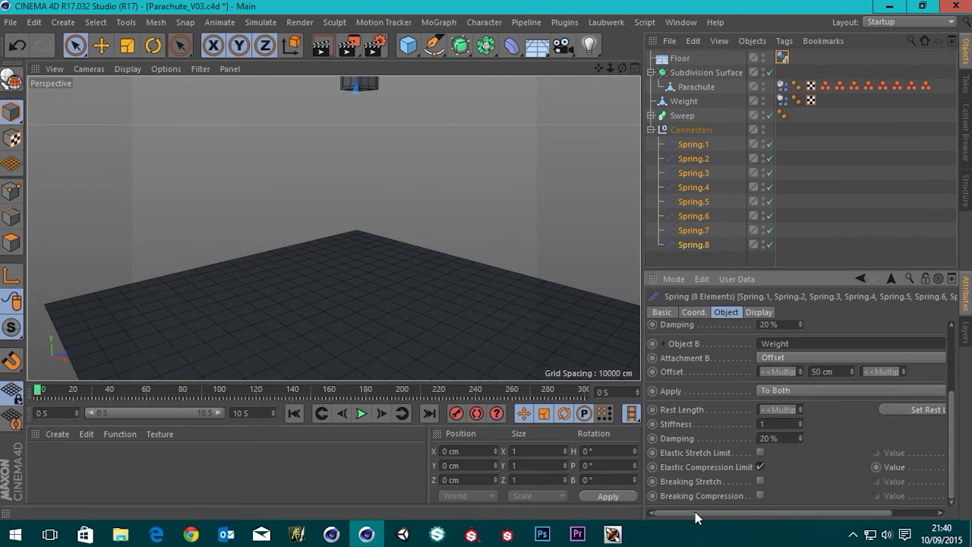
left_click_drag(702, 513, 798, 513)
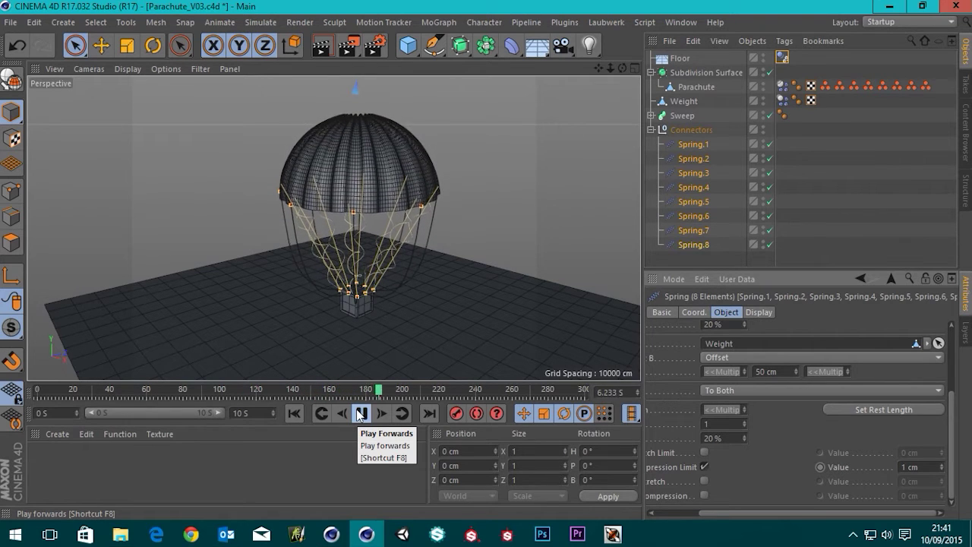
left_click(361, 414)
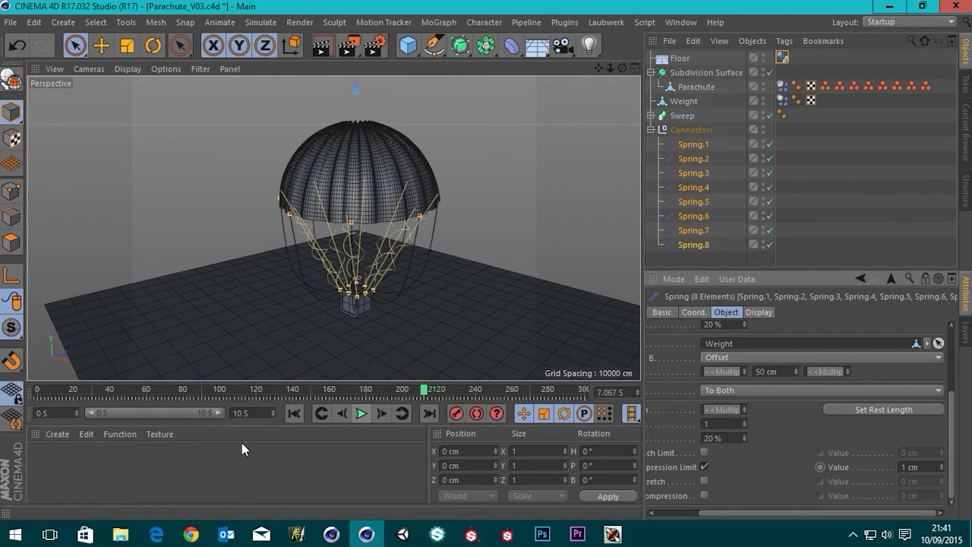
left_click(293, 413)
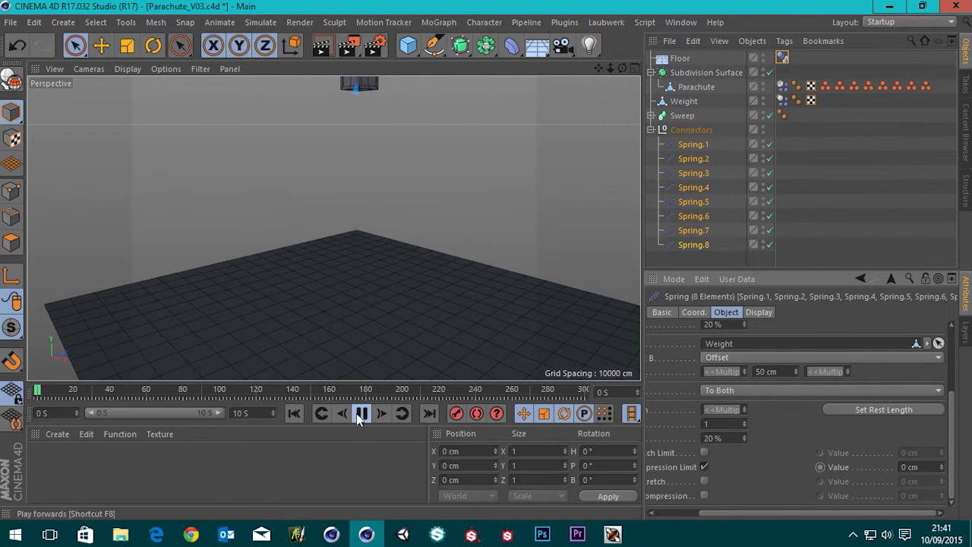
left_click_drag(261, 175, 231, 162, "alt")
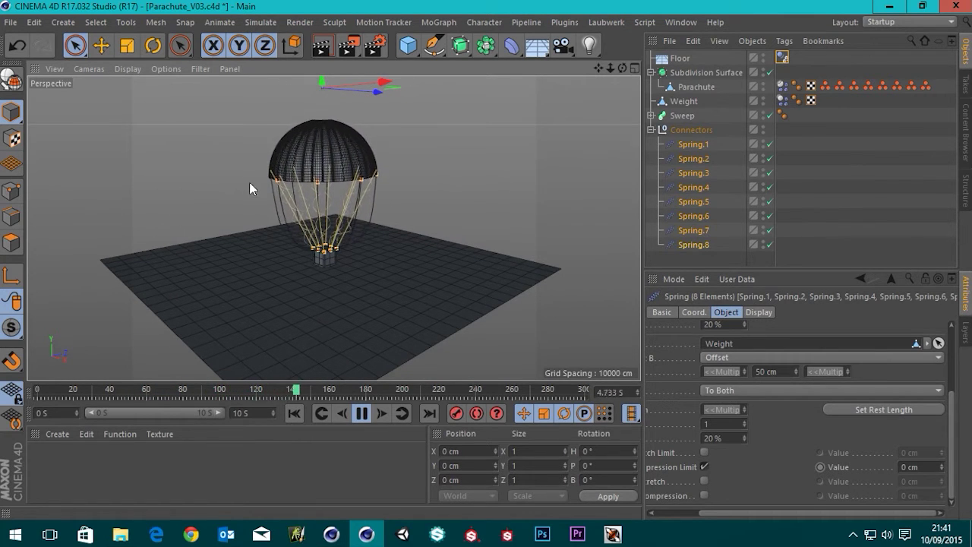
- Deselect the springs, watch the 0 cm drop settle on the crate, then pause and rewind to frame 0
left_click(682, 257)
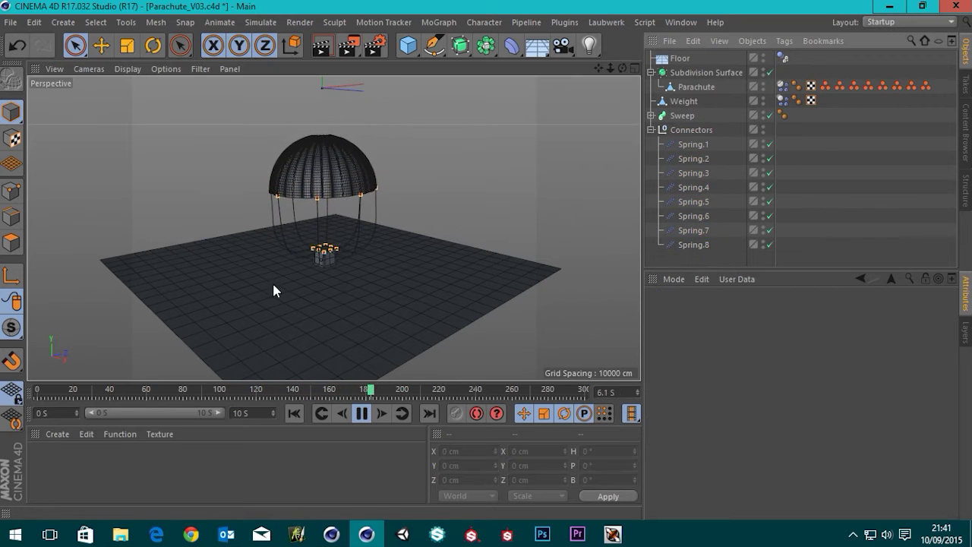
scroll(277, 282, "up", 5)
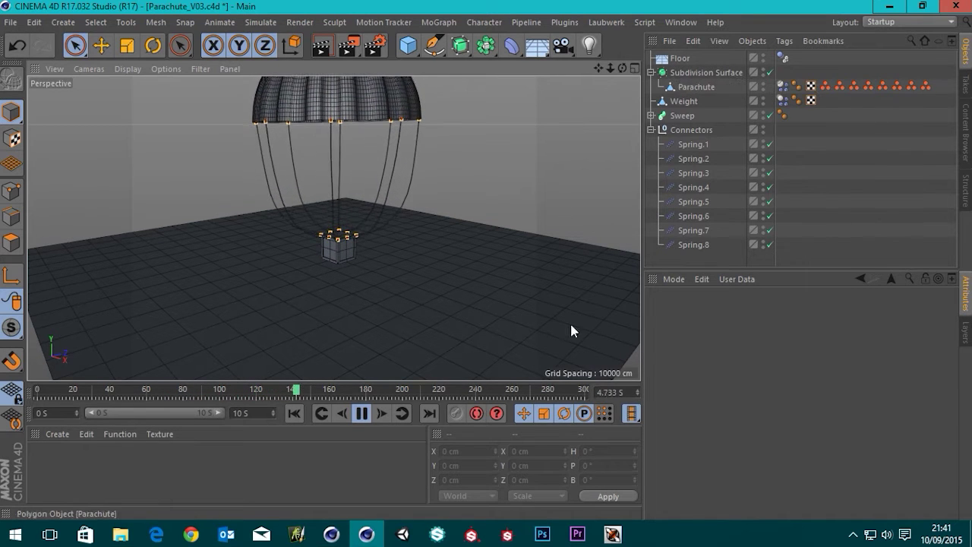
left_click(362, 413)
left_click(294, 413)
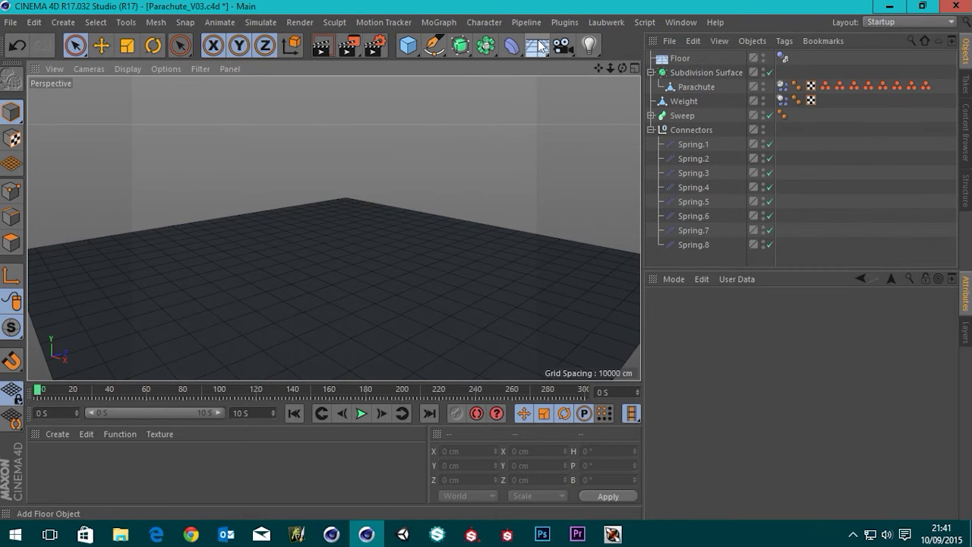
- Add a Plane and move the Floor's Dynamics Body tag onto it
left_click(415, 50)
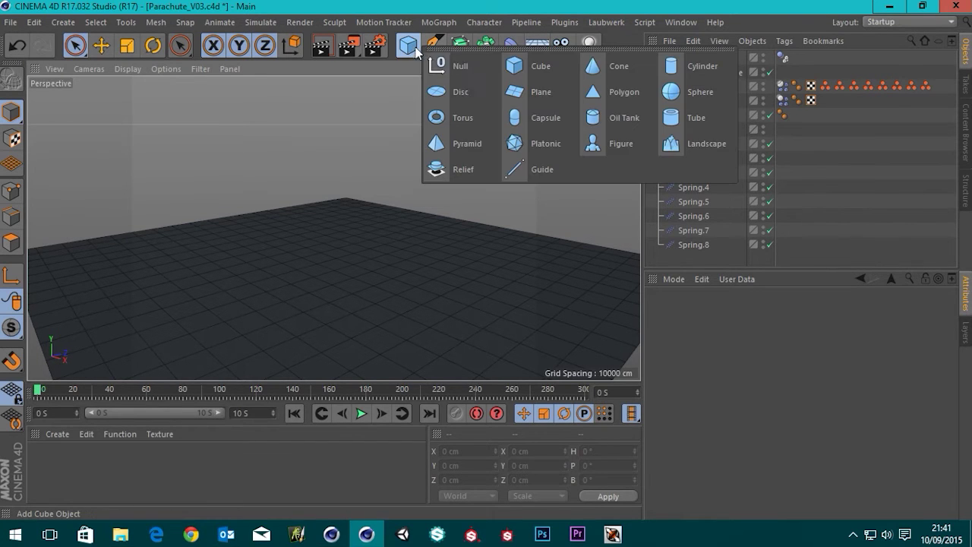
left_click(553, 98)
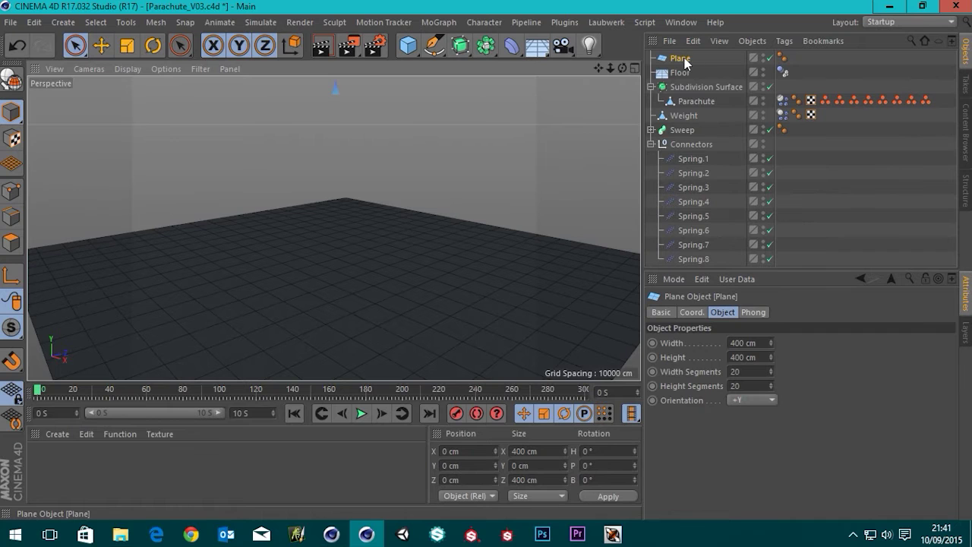
left_click_drag(782, 71, 796, 58)
- Match the Plane's Y position to the Floor's height, then delete the Floor
left_click(679, 72)
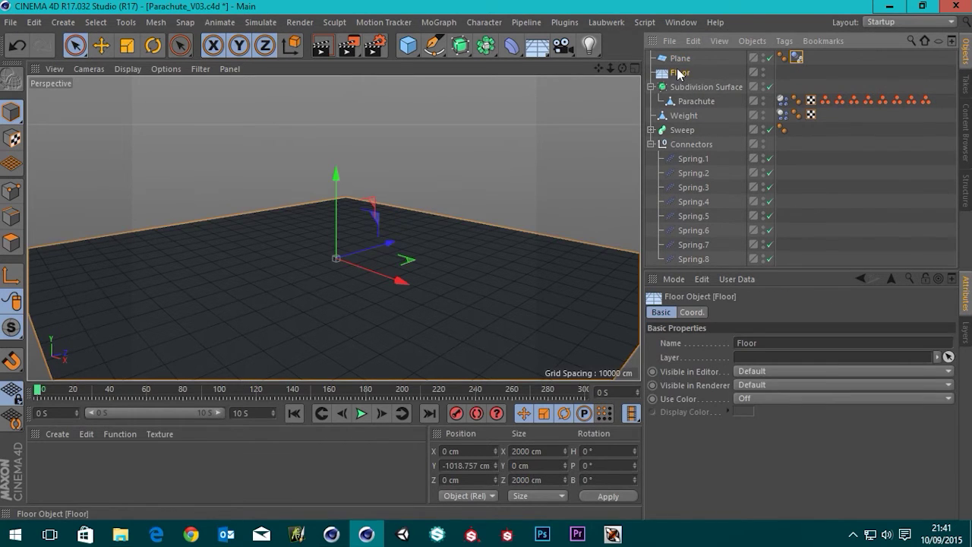
key("Delete")
left_click(679, 58)
scroll(319, 223, "up", 5)
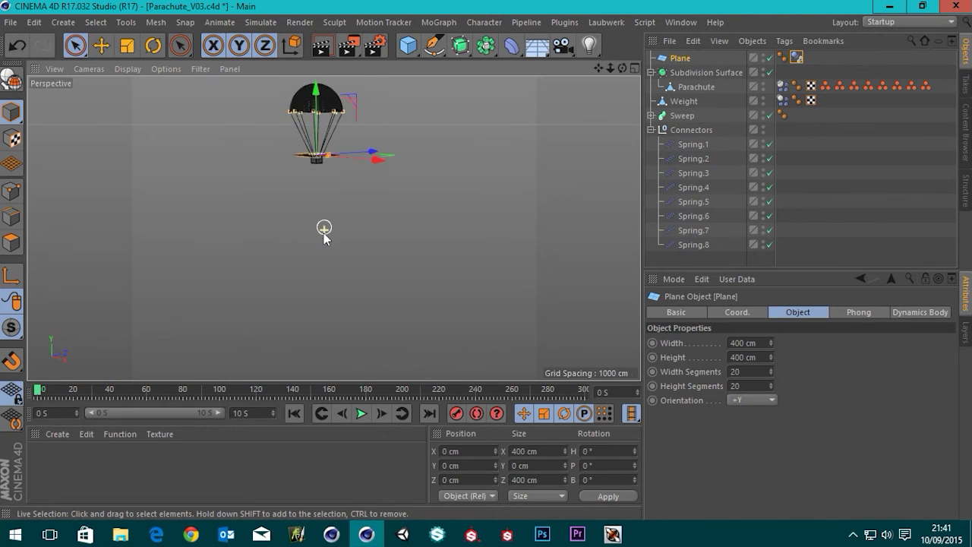
key("ctrl+z")
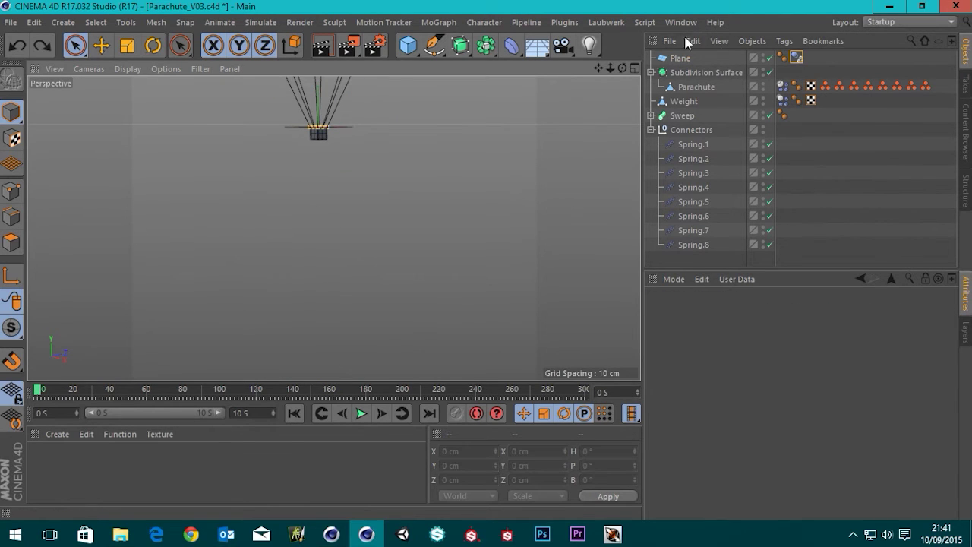
key("ctrl+z")
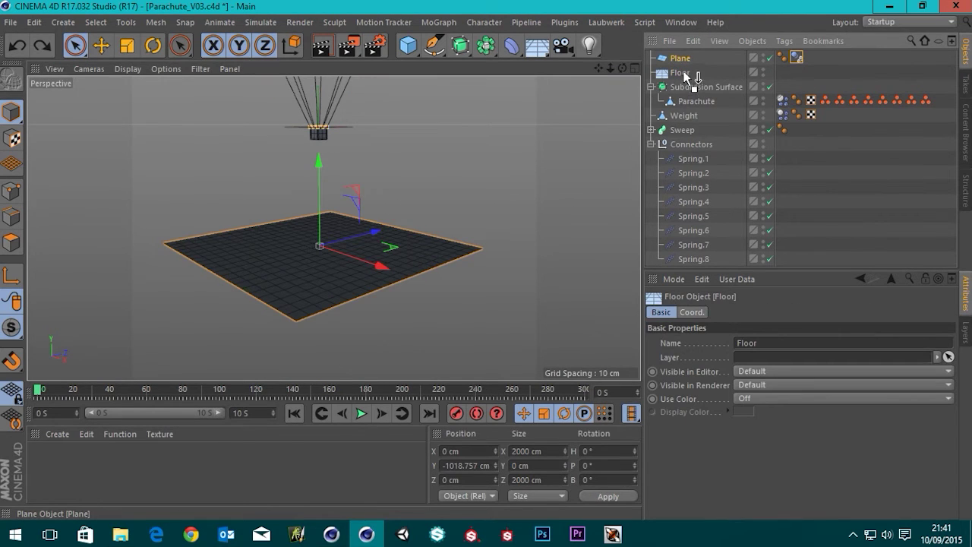
left_click_drag(683, 74, 684, 74)
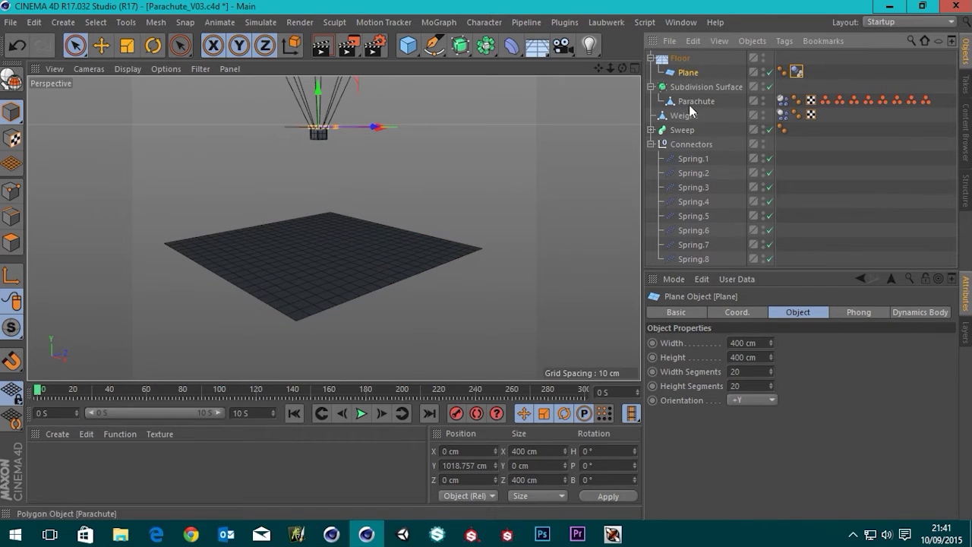
left_click(737, 312)
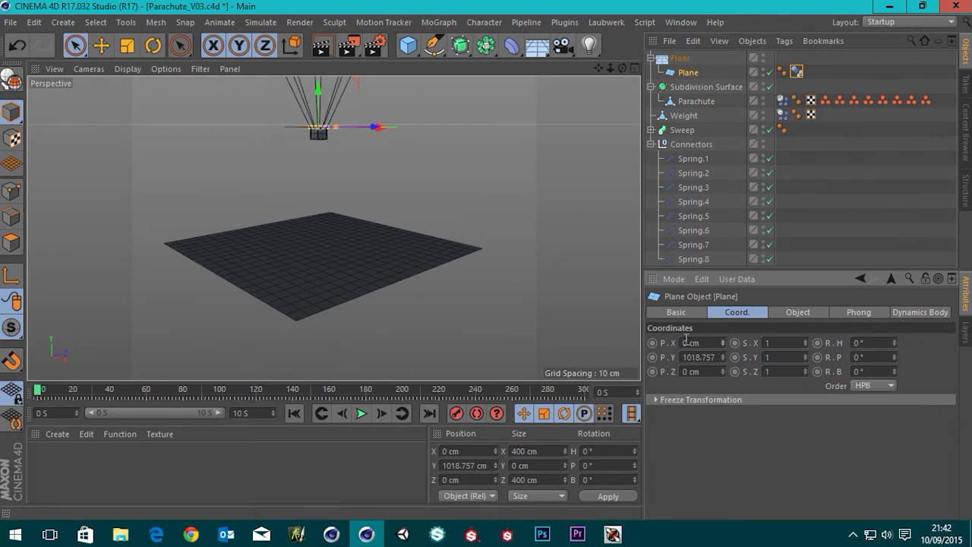
right_click(723, 357)
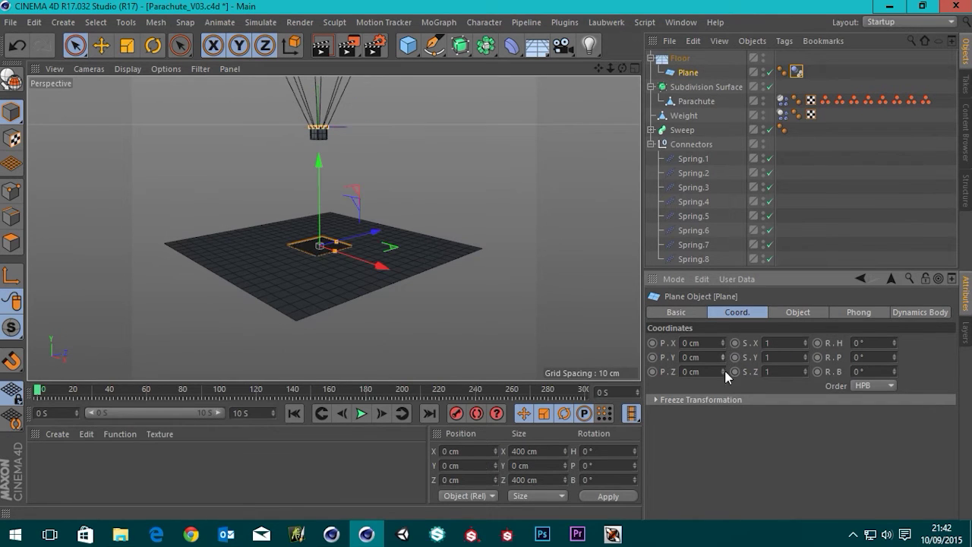
left_click_drag(688, 76, 684, 58)
left_click(682, 73)
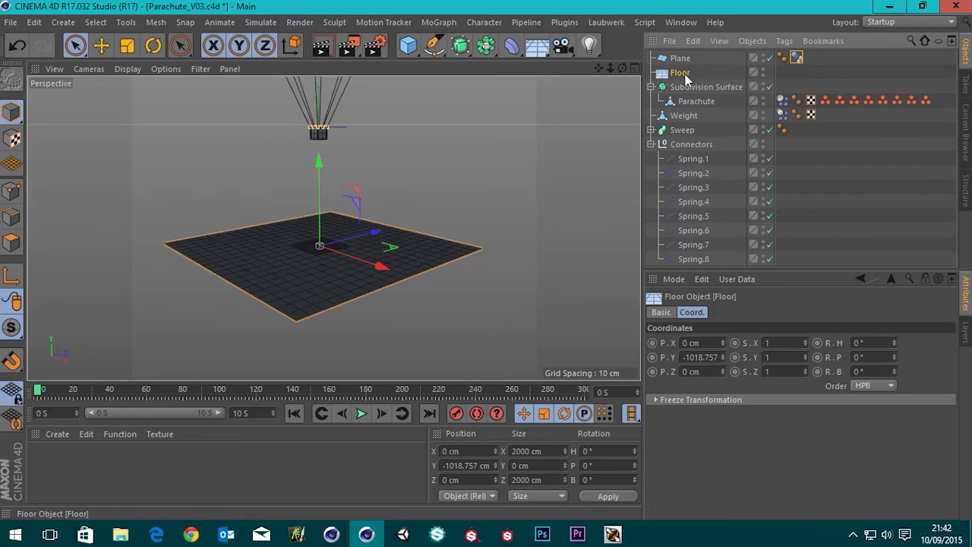
key("Delete")
- Set the Plane's Width and Height to 2000 cm
scroll(340, 238, "up", 5)
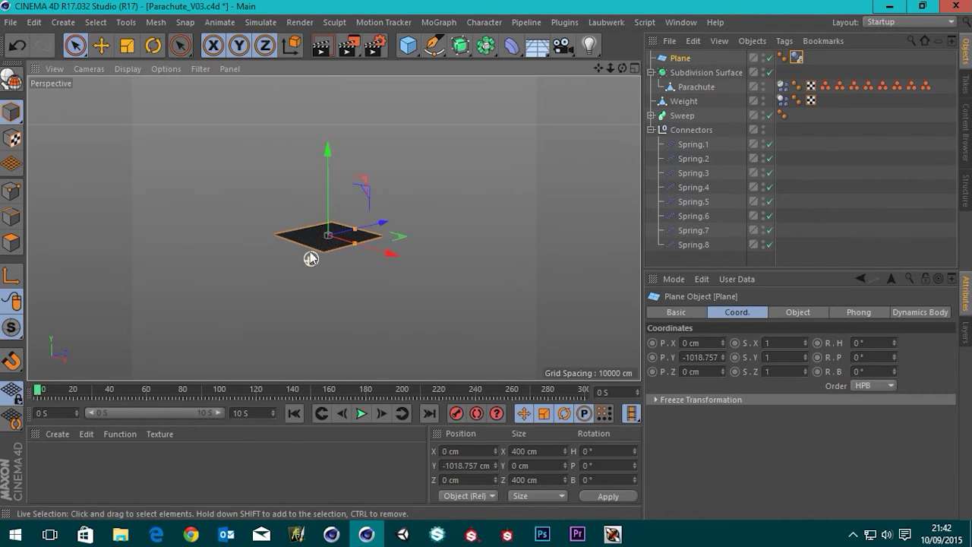
left_click(799, 312)
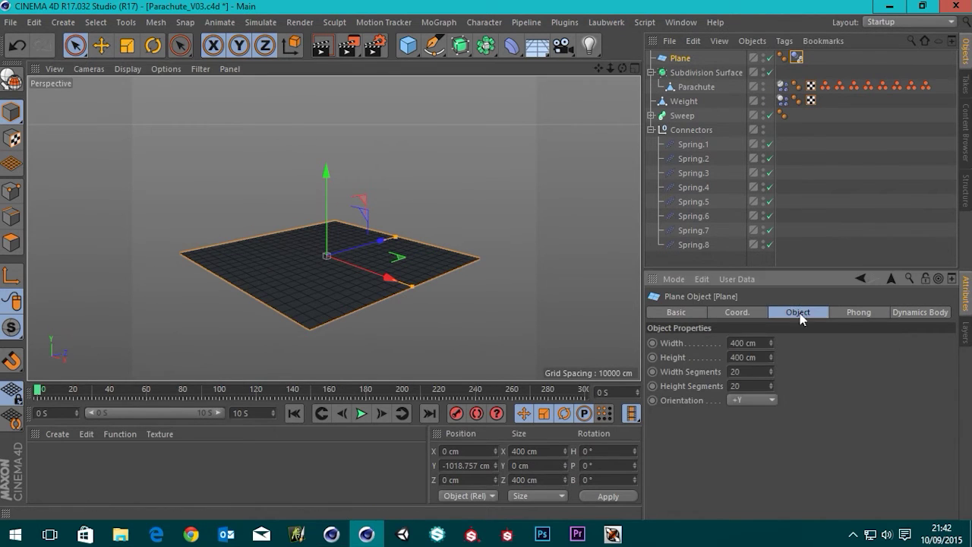
left_click(765, 343)
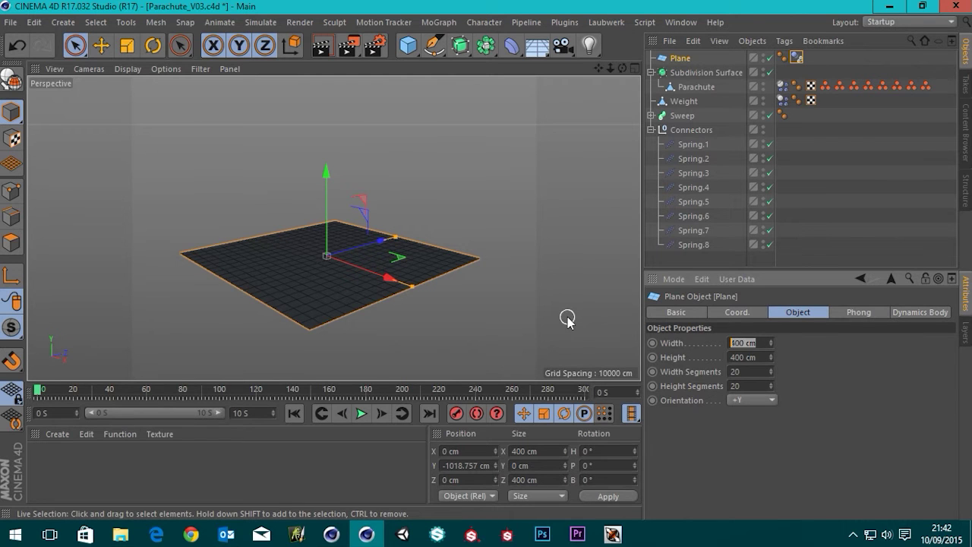
key("Tab")
type("2")
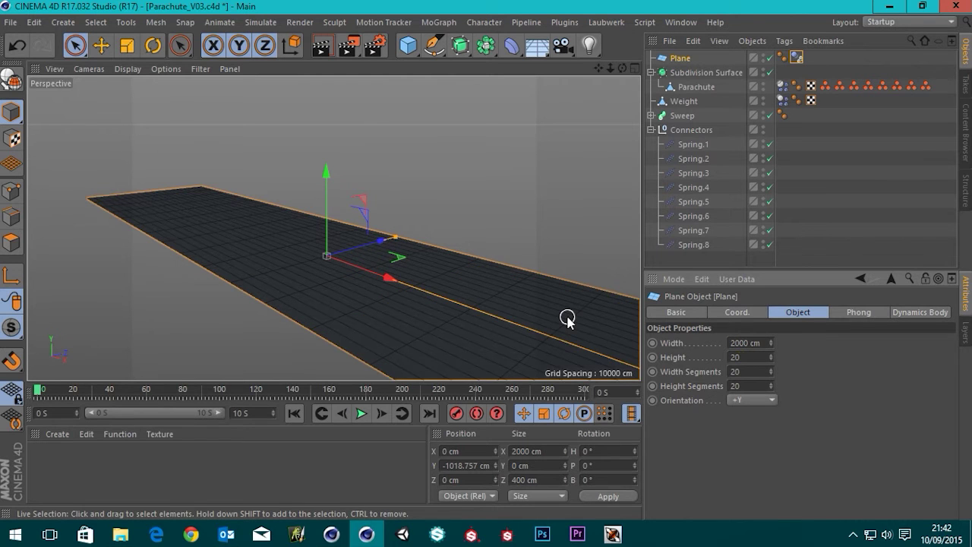
type("000")
key("Return")
- Play the simulation and follow the parachute to test the new ground
scroll(199, 256, "down", 6)
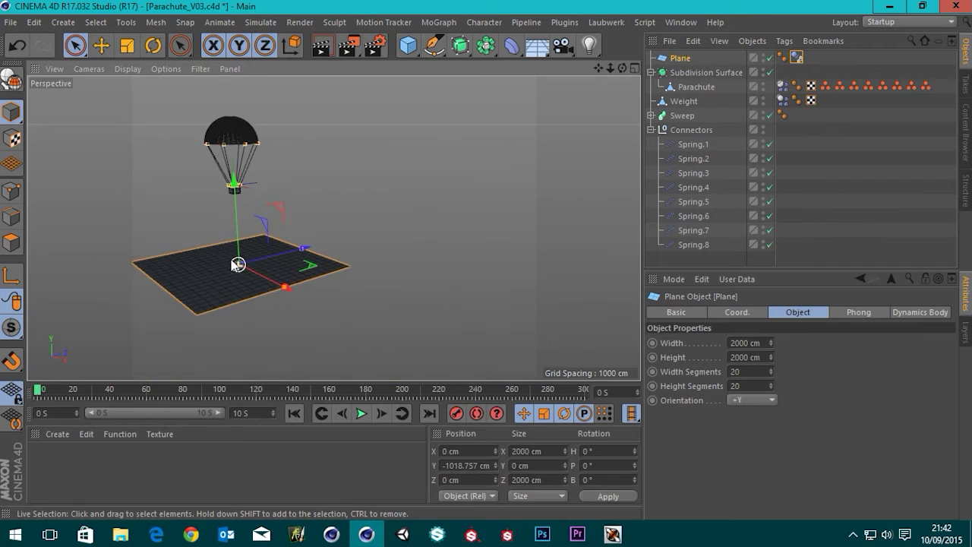
scroll(274, 193, "up", 8)
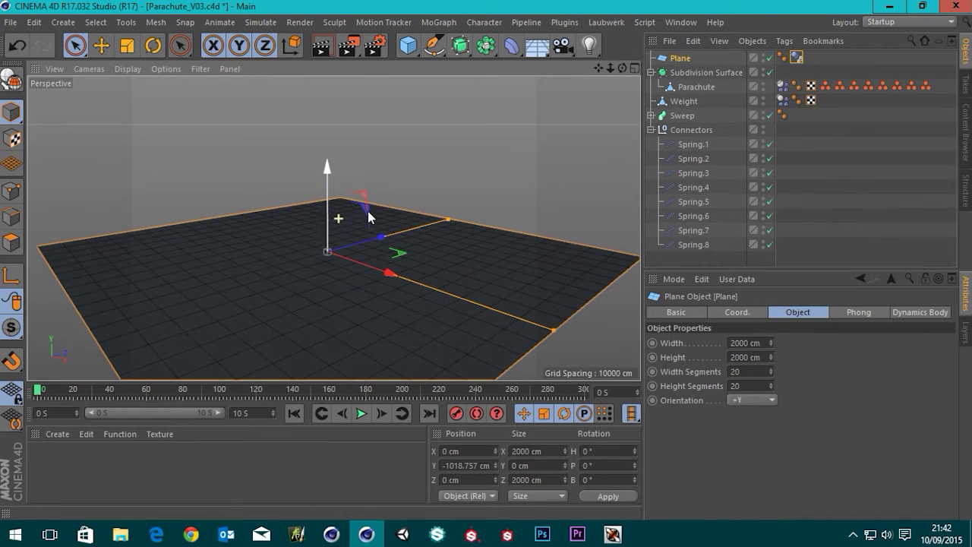
left_click(362, 416)
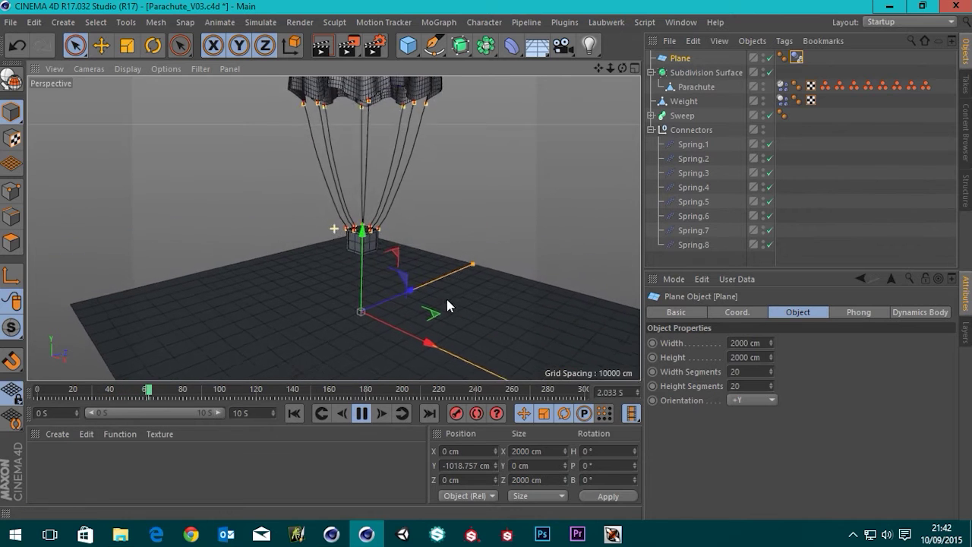
middle_click_drag(306, 345, 294, 262, "alt")
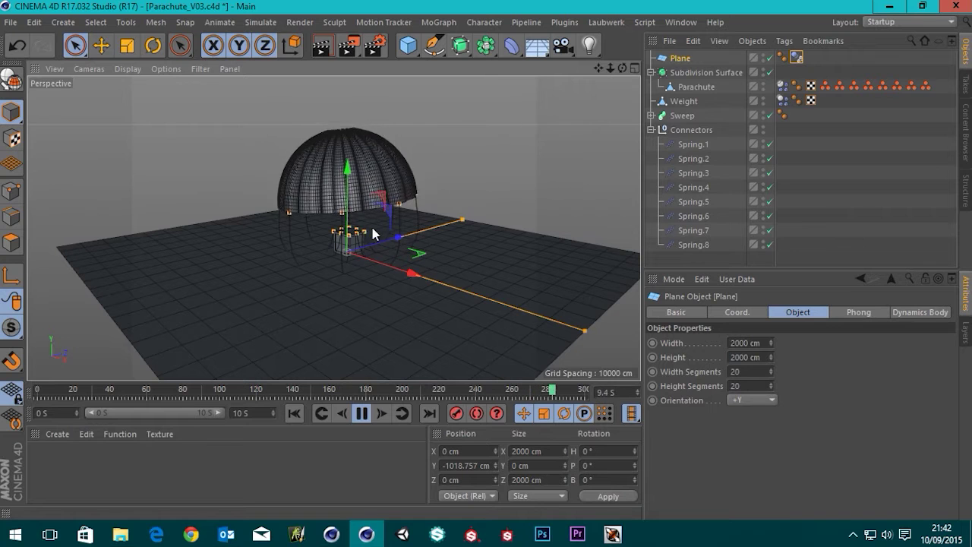
- Add a Hair Collider tag to the Plane and view the falling crate
right_click(678, 61)
mouse_move(726, 59)
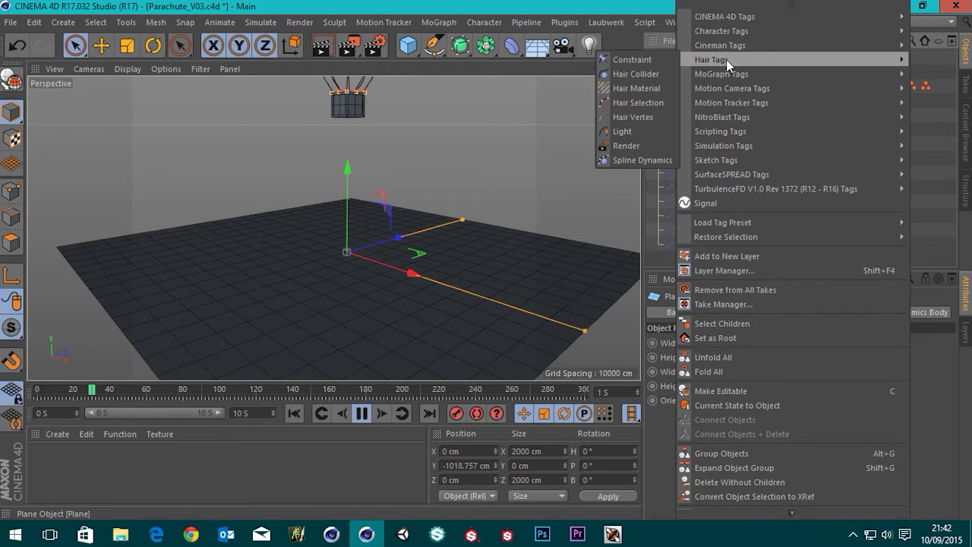
left_click(634, 75)
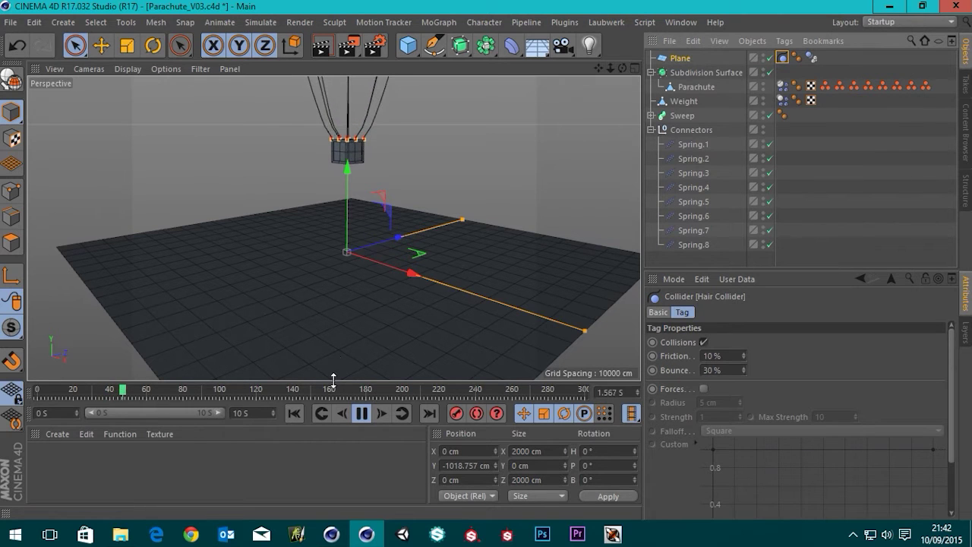
scroll(321, 316, "up", 2)
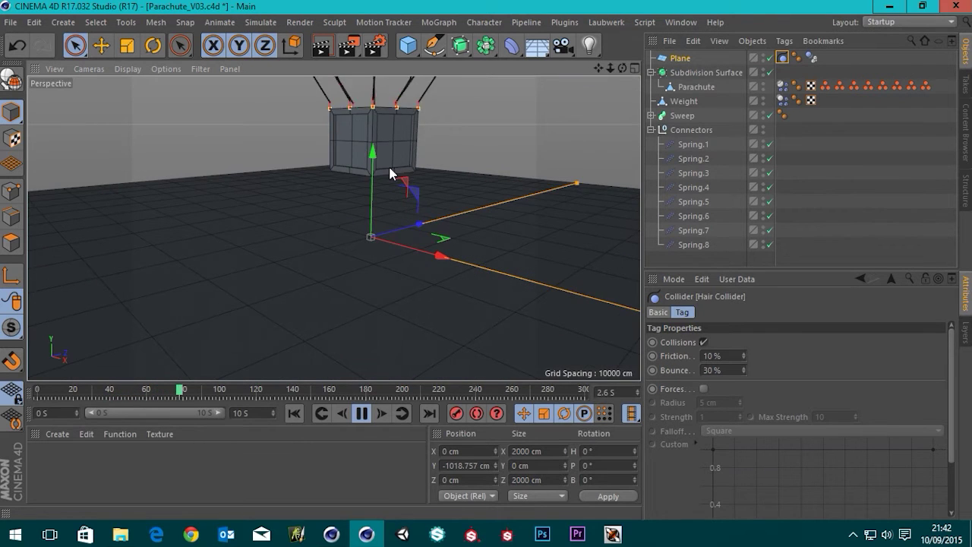
left_click_drag(344, 230, 373, 208, "alt")
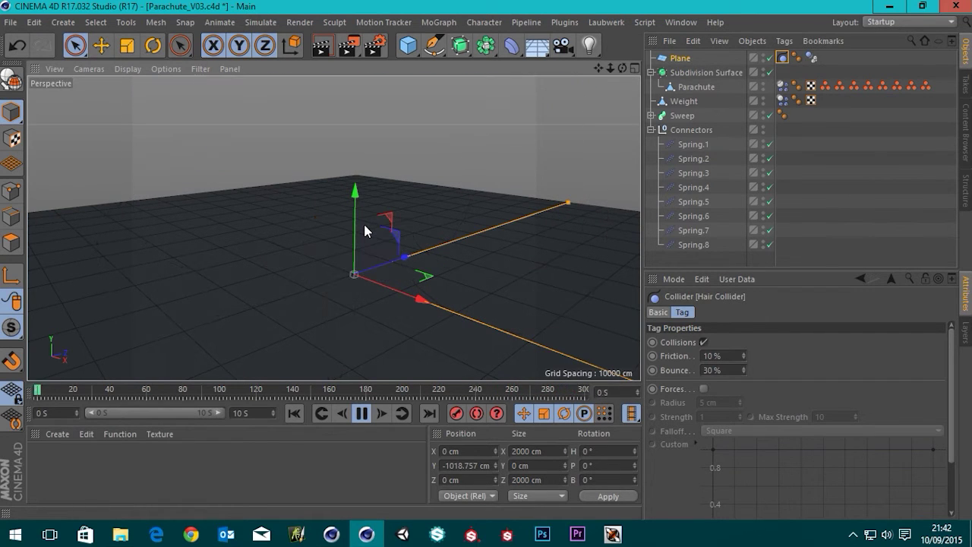
- Expand Sweep > Connect and select the eight cord splines, Spline.1 to Spline.8
left_click(651, 130)
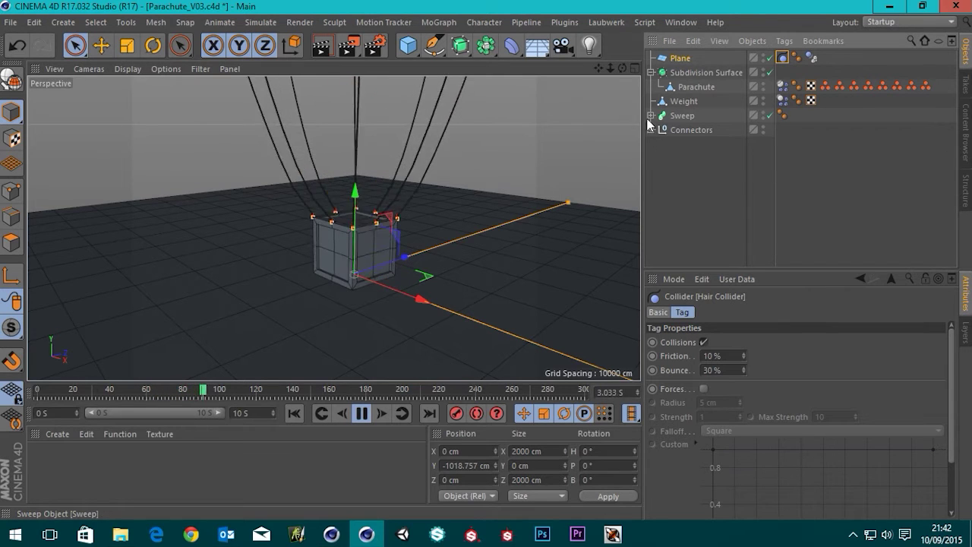
left_click(651, 116)
left_click(659, 144)
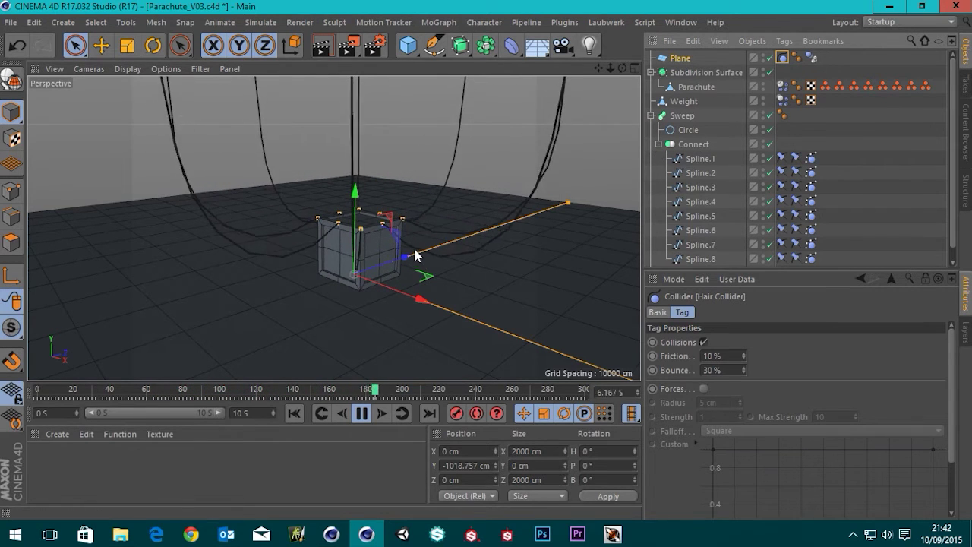
left_click(708, 160)
scroll(704, 245, "down", 1)
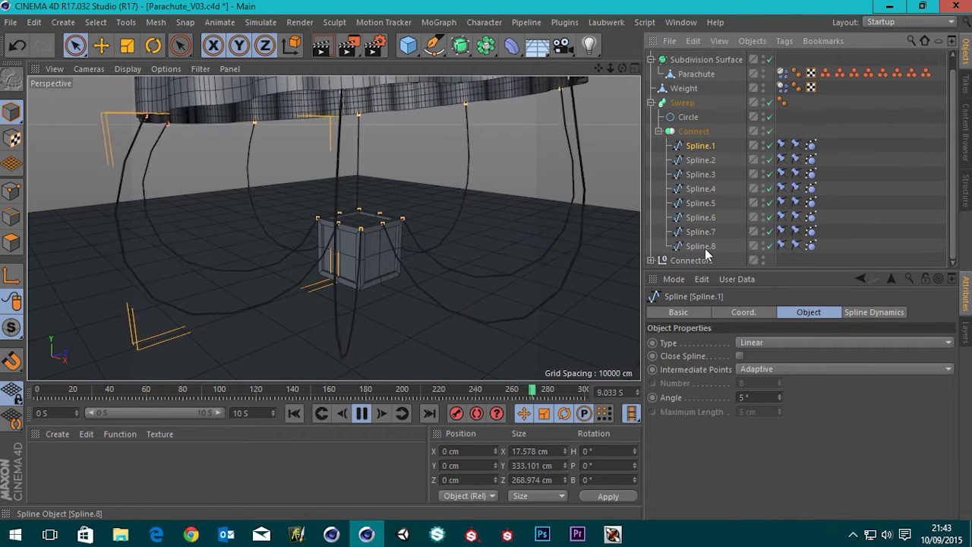
left_click(704, 247, "shift")
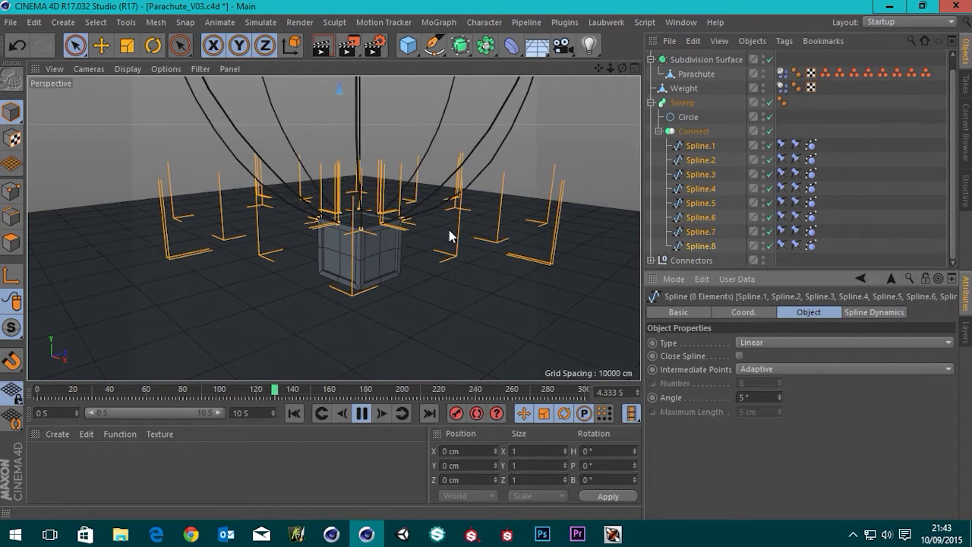
scroll(430, 230, "up", 5)
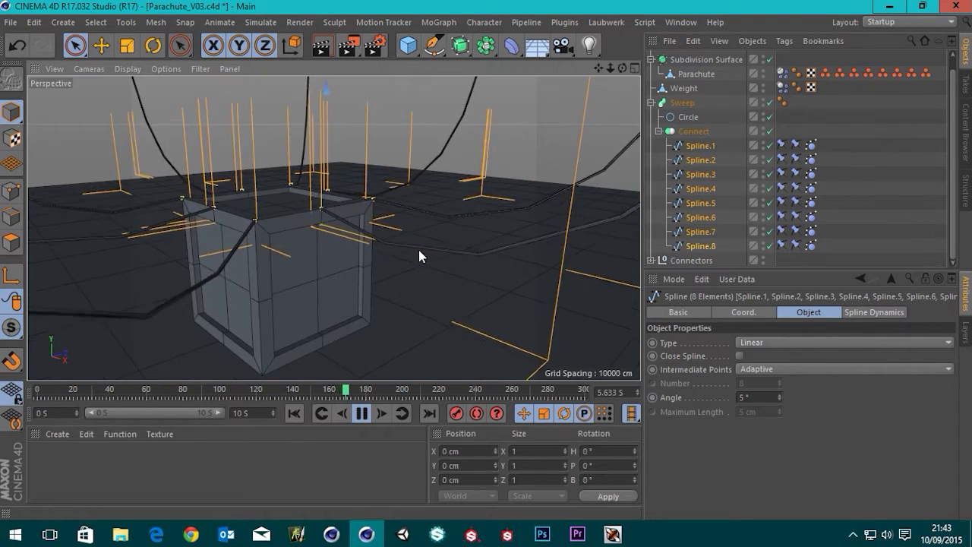
scroll(403, 284, "down", 4)
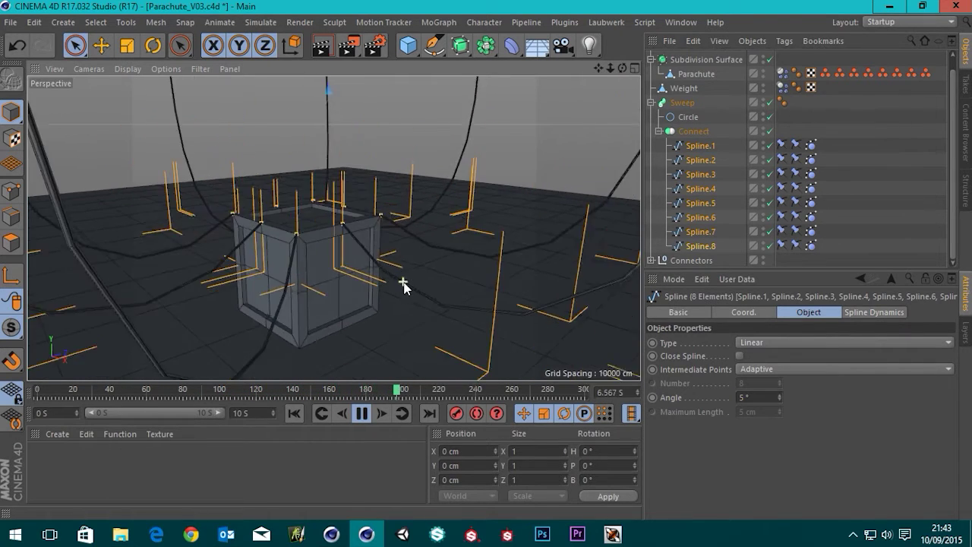
- Set the selected splines' Type to B-Spline, then deselect them
left_click(756, 341)
left_click(758, 402)
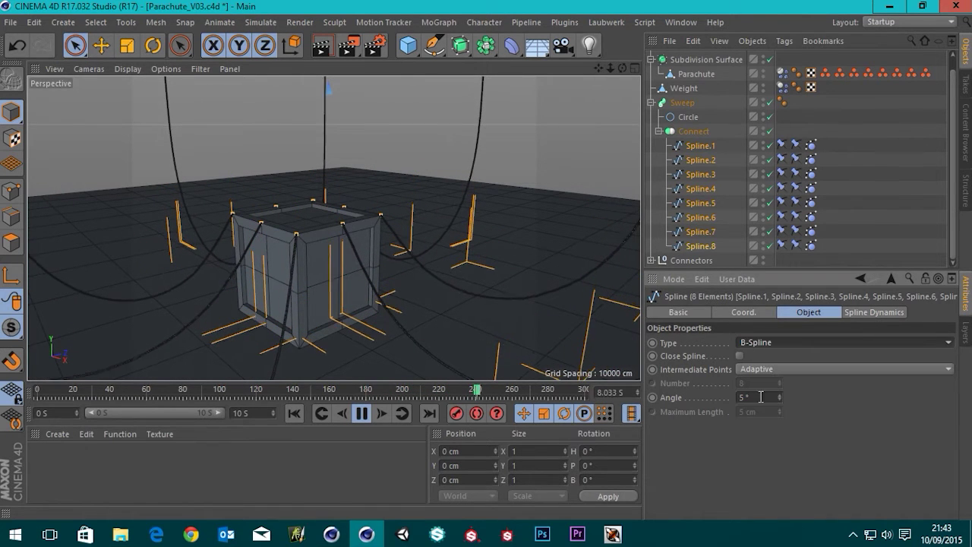
scroll(326, 256, "down", 6)
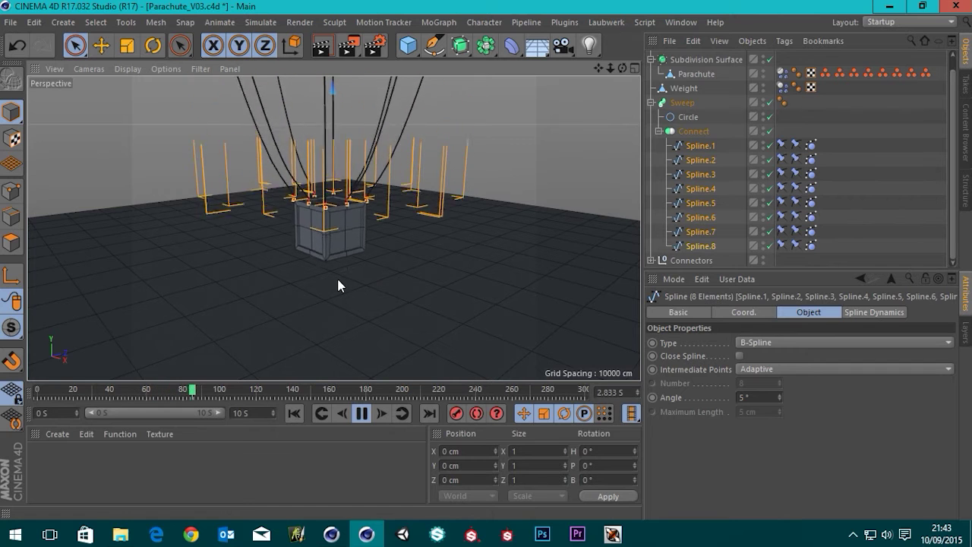
left_click(860, 231)
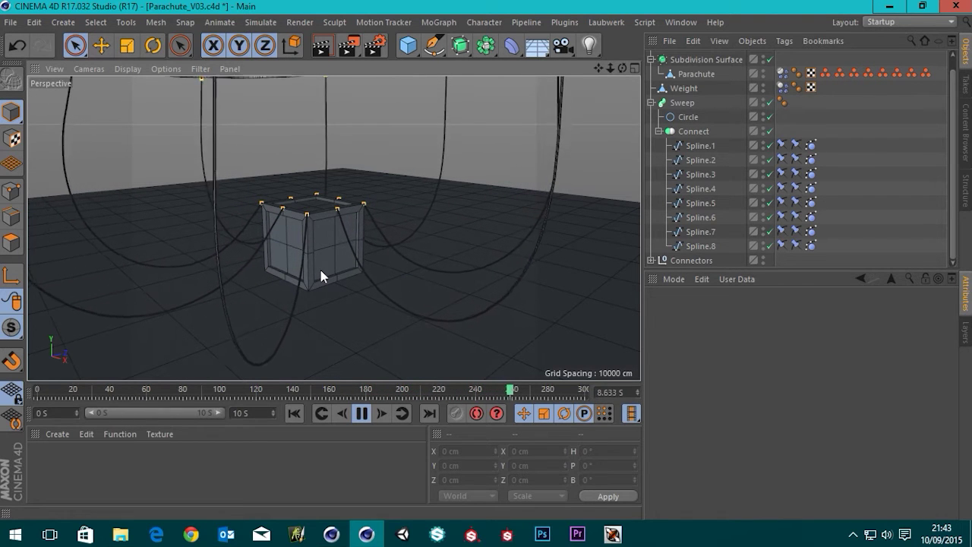
- Set the scene end time to 20 s and extend the preview range to match
scroll(256, 185, "down", 5)
scroll(255, 185, "down", 5)
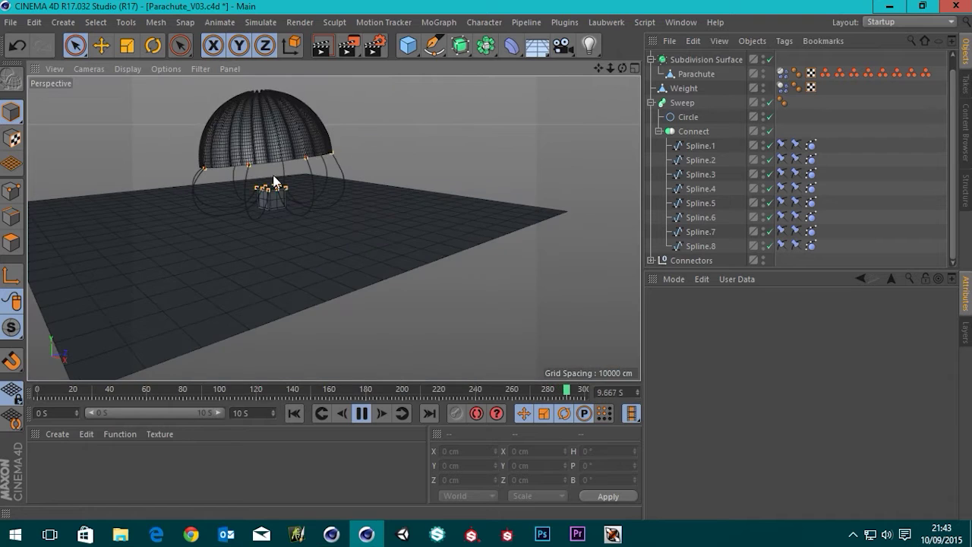
scroll(347, 233, "up", 5)
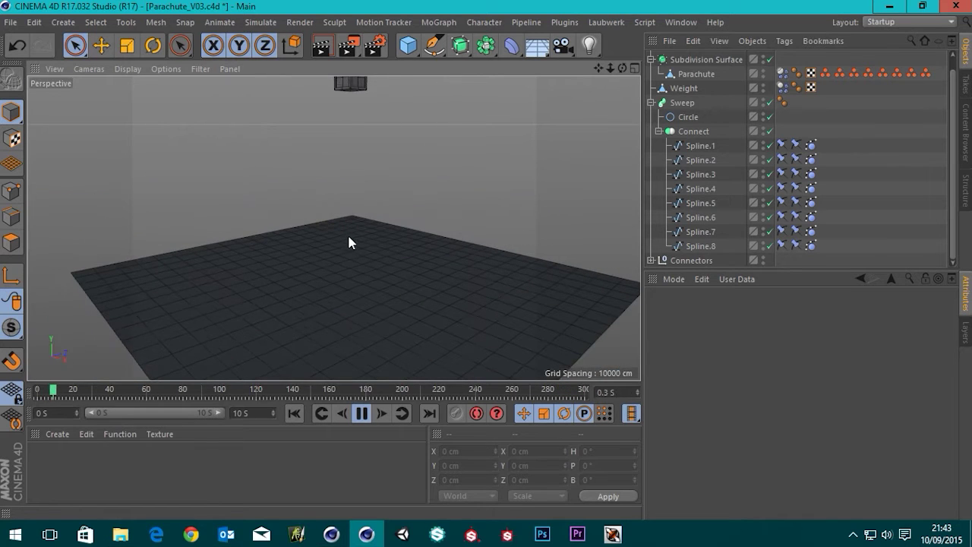
left_click(238, 412)
type("20")
key("Return")
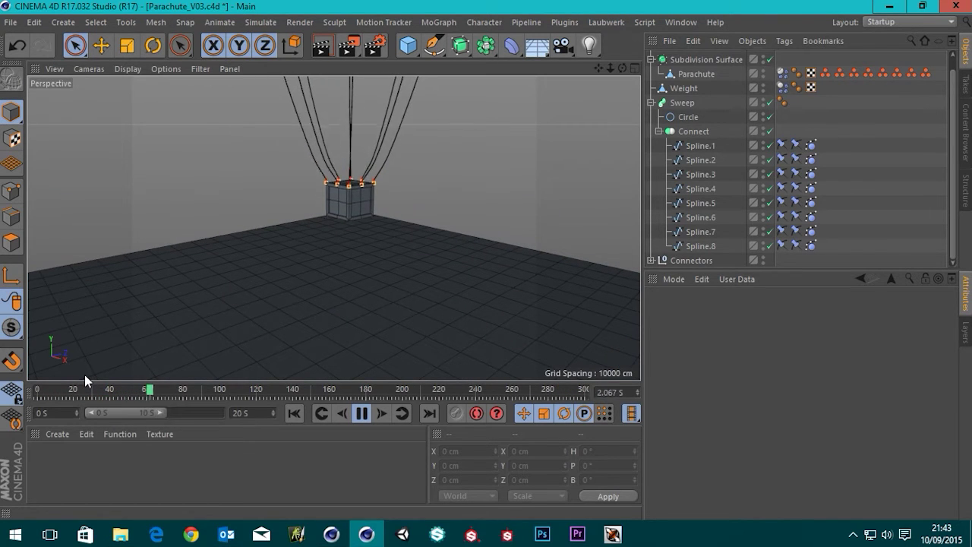
double_click(161, 415)
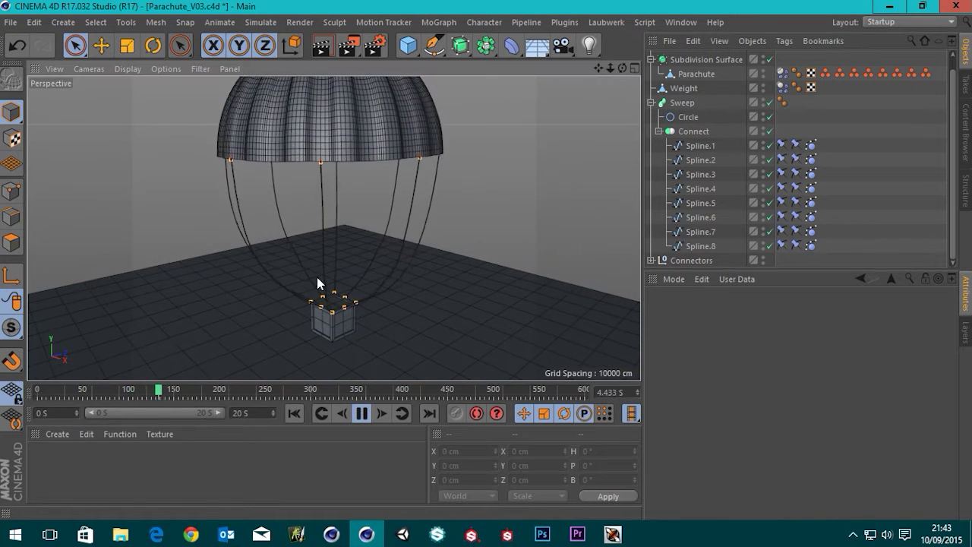
- Watch the full descent and landing, then rewind to frame 0
middle_click_drag(335, 304, 374, 237, "alt")
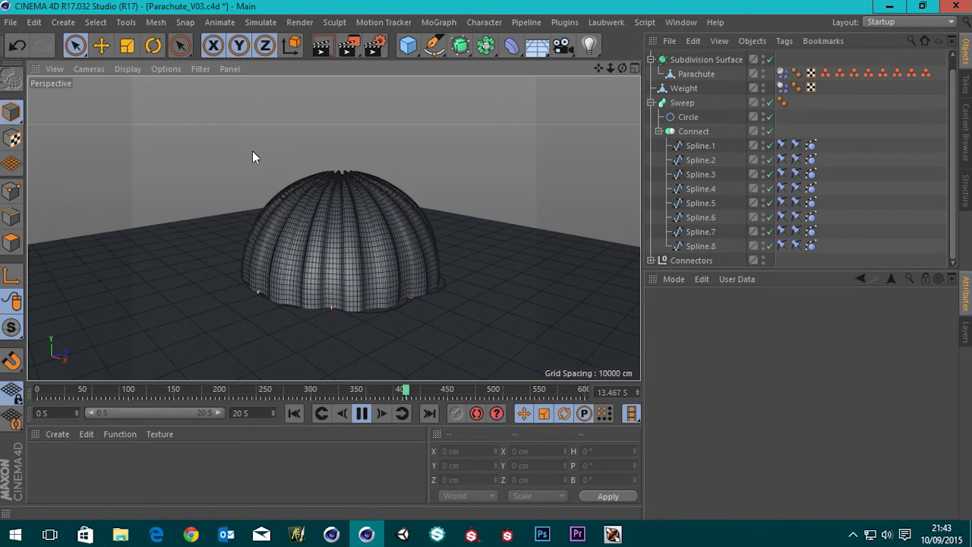
left_click(294, 414)
scroll(338, 256, "down", 5)
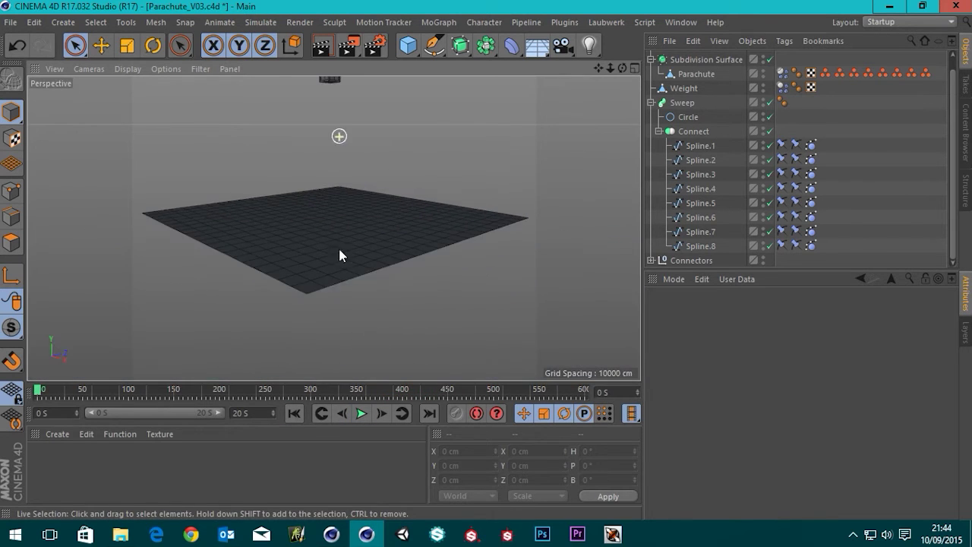
scroll(336, 308, "up", 5)
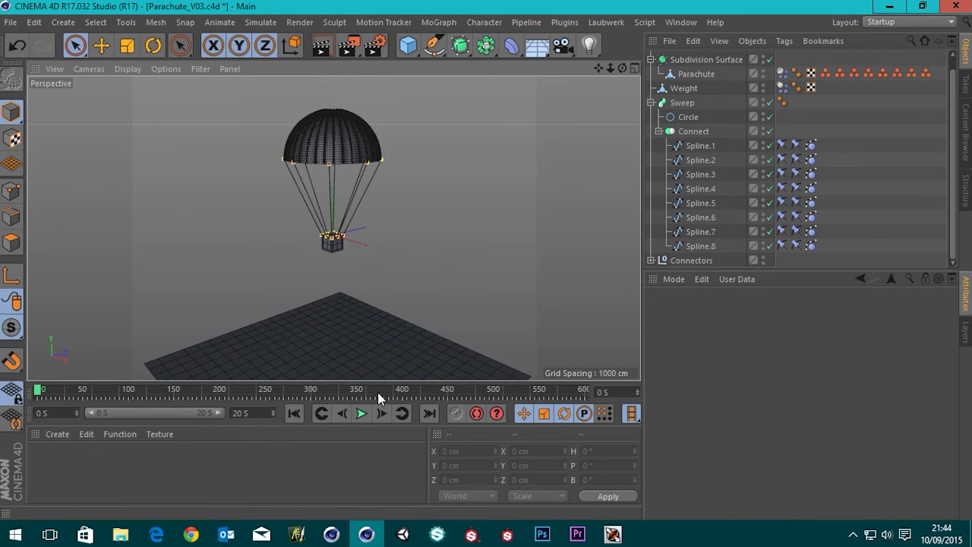
- Set the Parachute soft body's Shape Conservation Stiffness to 0 and play a test
left_click(692, 74)
left_click(782, 73)
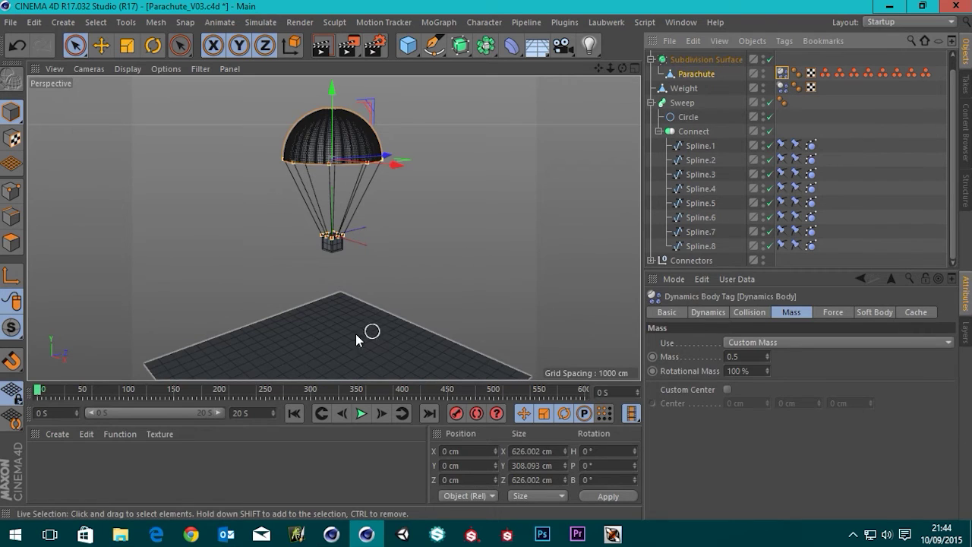
left_click_drag(312, 308, 337, 281, "alt")
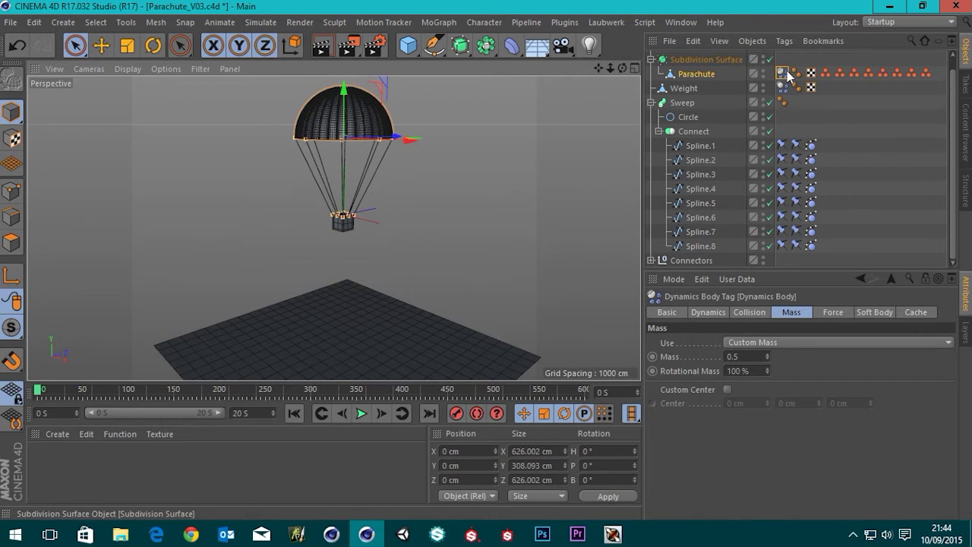
left_click(874, 312)
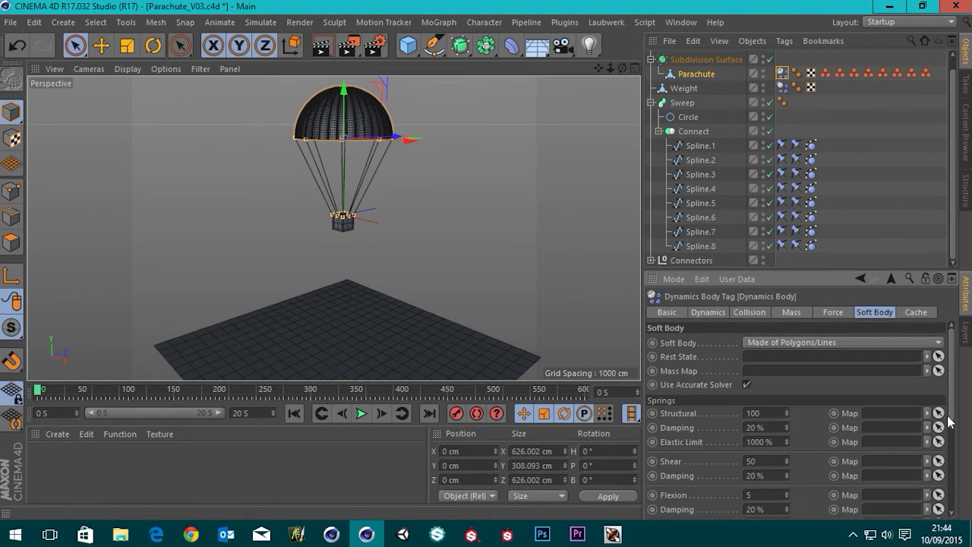
left_click_drag(948, 422, 942, 541)
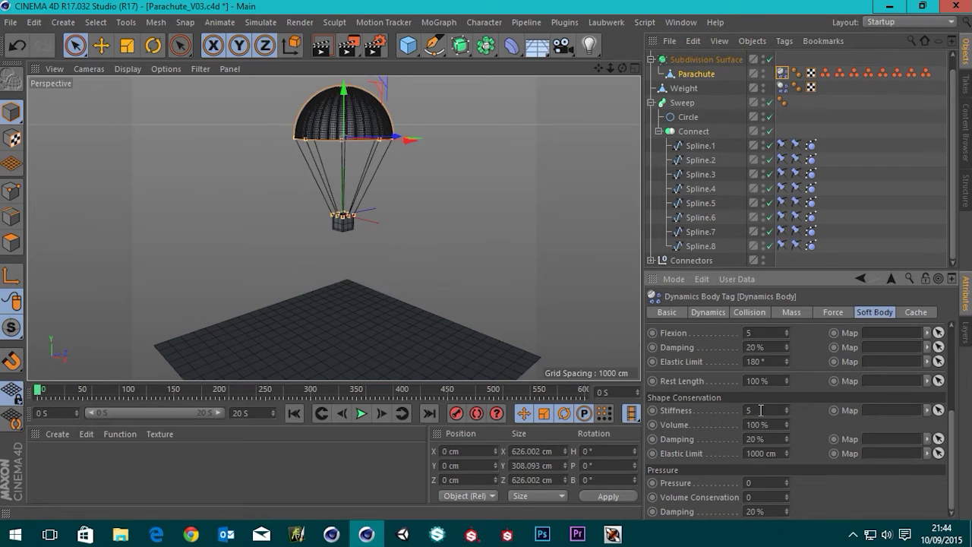
type("0")
key("Return")
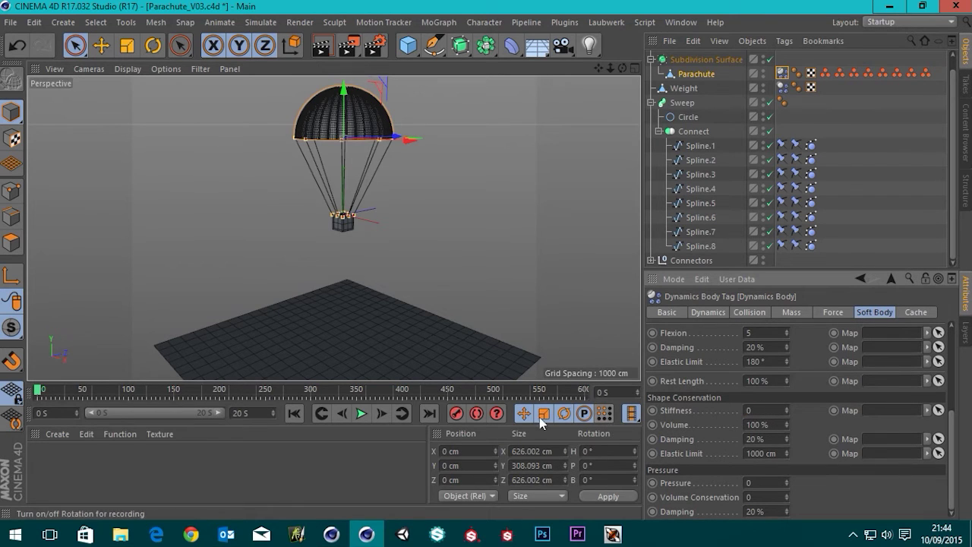
left_click(357, 412)
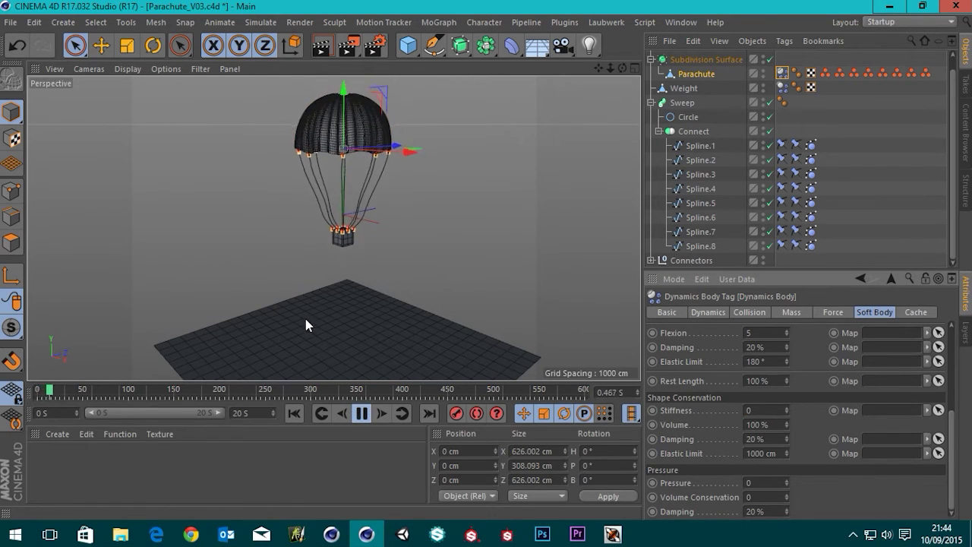
- Follow the canopy as it lands and crumples over the crate, then stop playback
middle_click_drag(304, 325, 289, 238, "alt")
right_click_drag(293, 262, 315, 256, "alt")
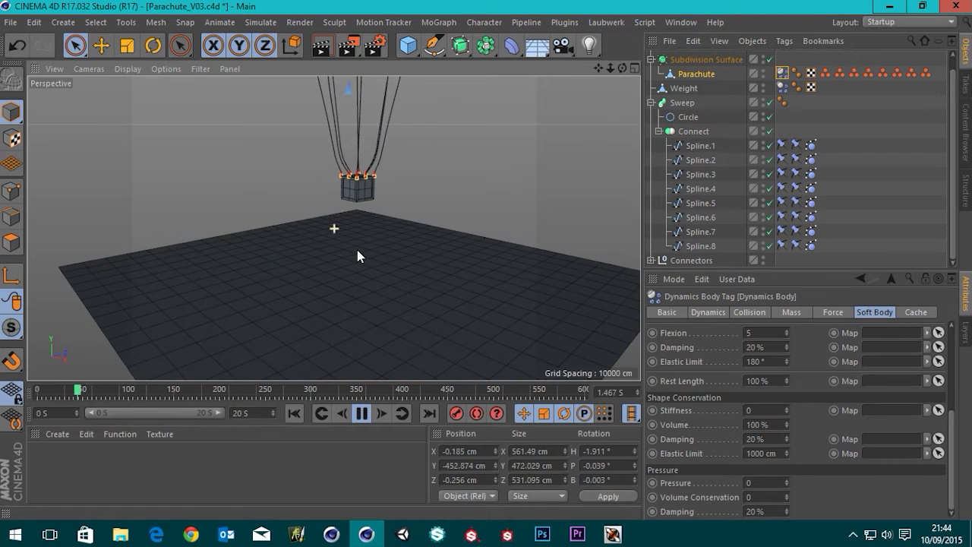
left_click_drag(337, 225, 351, 271, "alt")
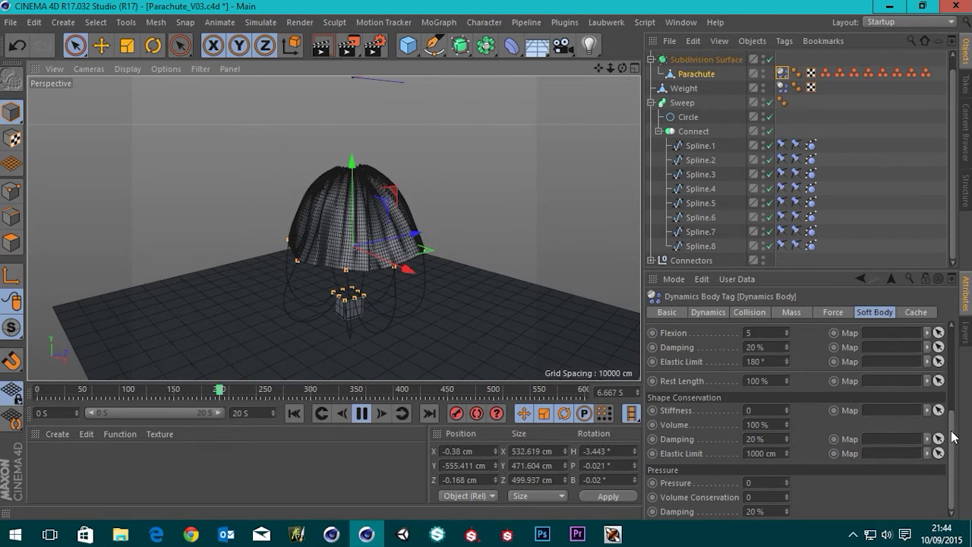
scroll(752, 409, "up", 3)
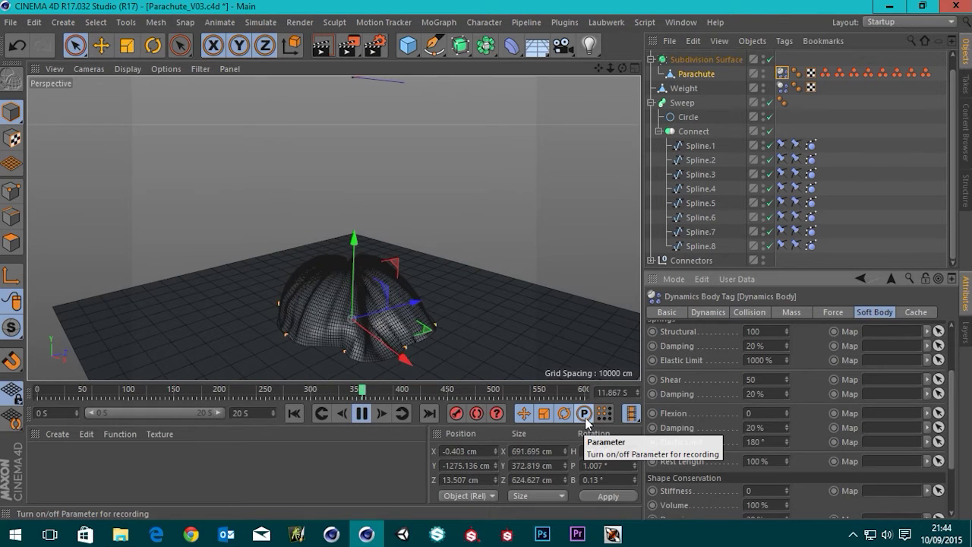
left_click_drag(404, 348, 387, 346, "alt")
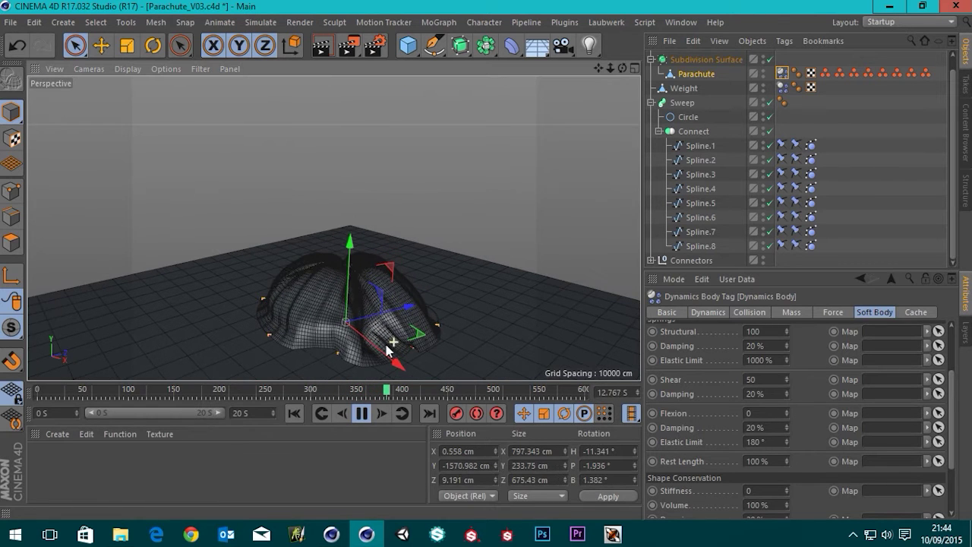
left_click_drag(298, 333, 321, 267, "alt")
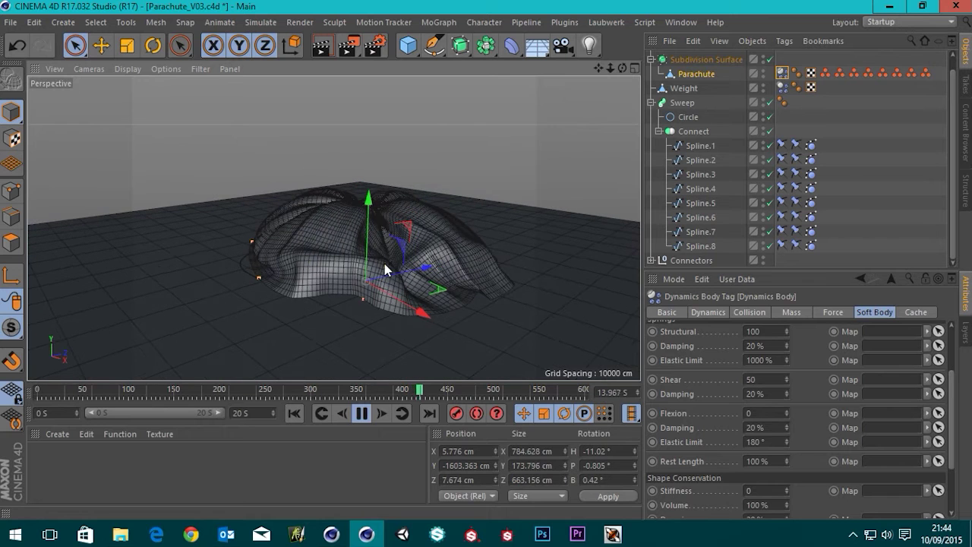
left_click_drag(445, 260, 420, 269, "alt")
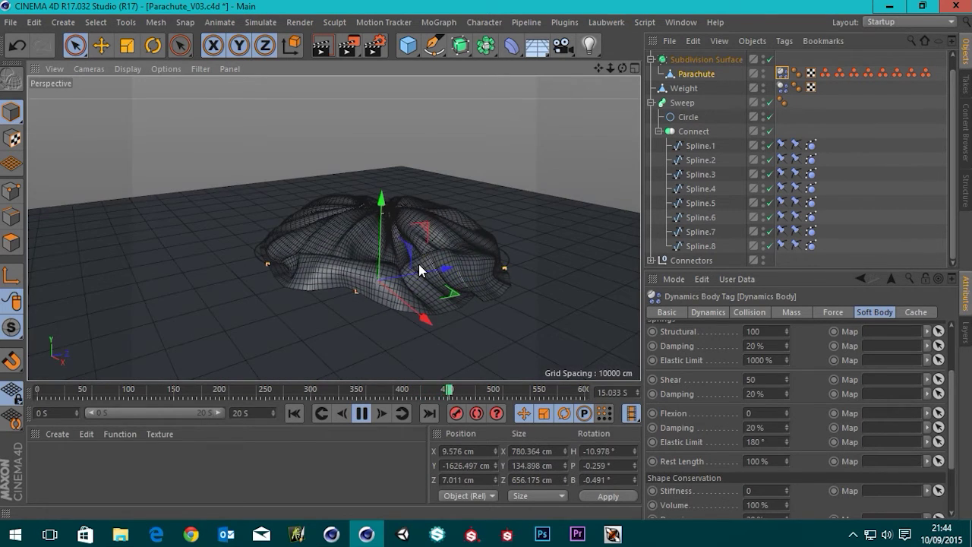
left_click(363, 416)
- Rewind to frame 0, undo the change back to 5, and stop playback at frame 100
left_click(294, 413)
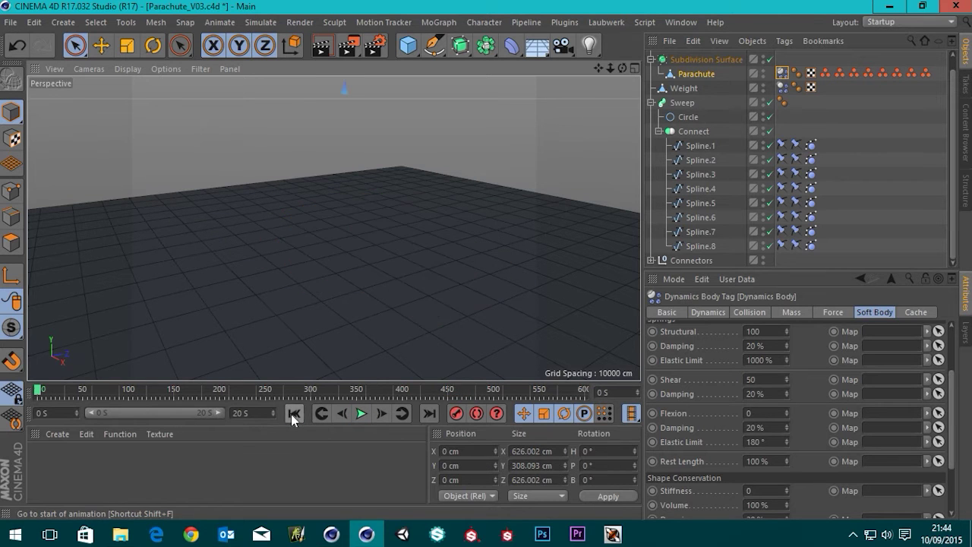
key("o")
scroll(362, 180, "down", 5)
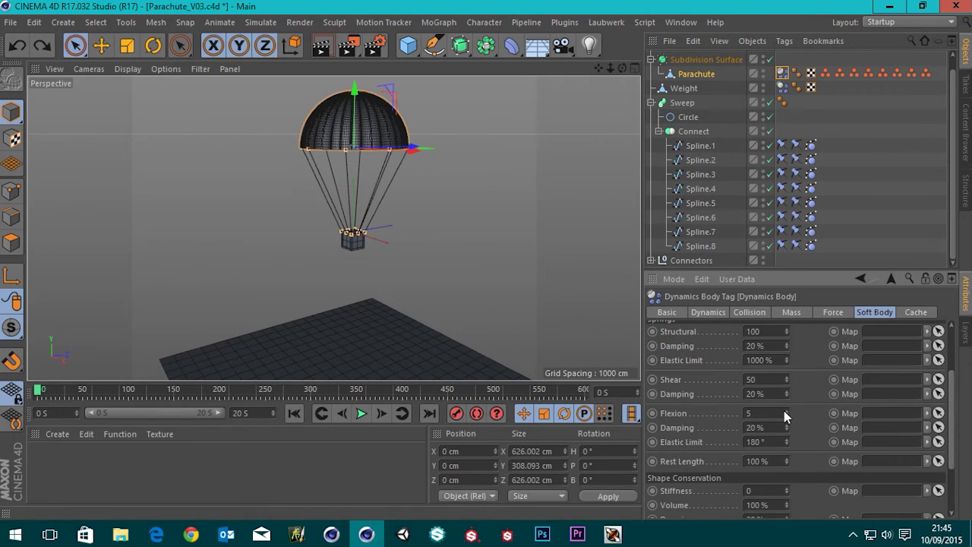
key("ctrl+z")
scroll(794, 416, "down", 5)
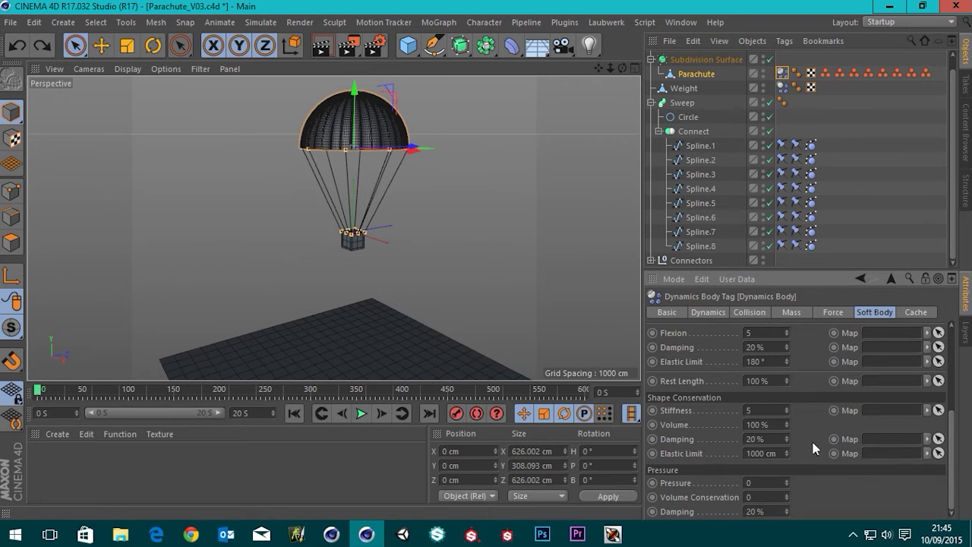
scroll(812, 448, "up", 2)
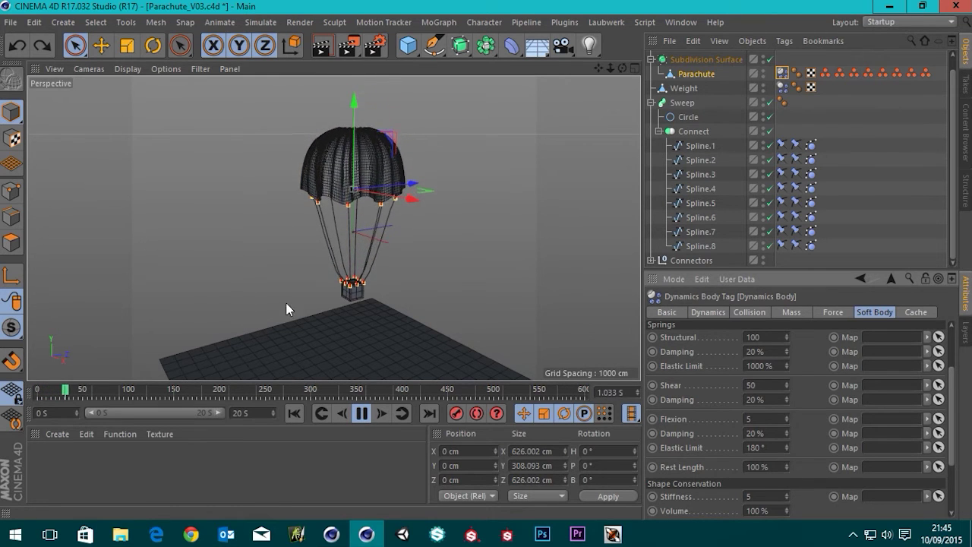
left_click_drag(277, 312, 273, 226, "alt")
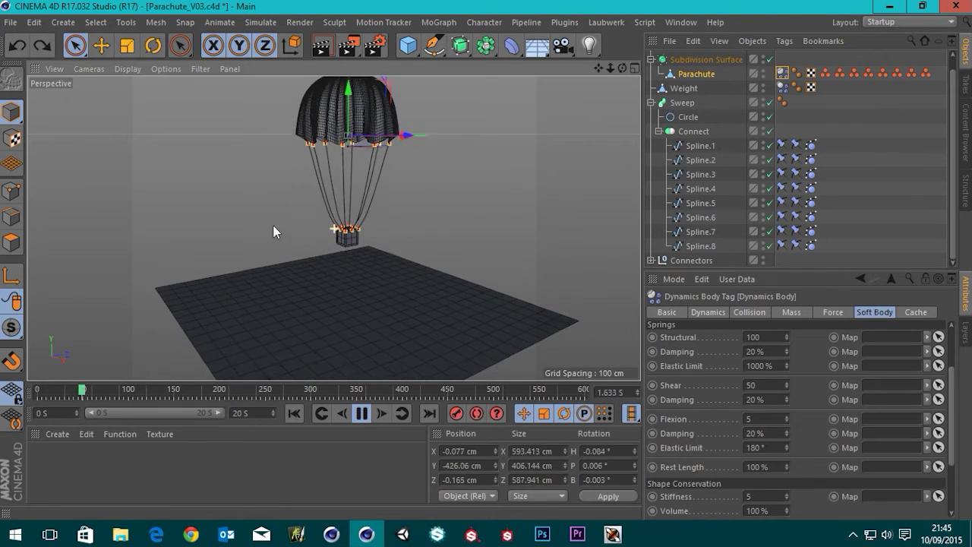
left_click(363, 420)
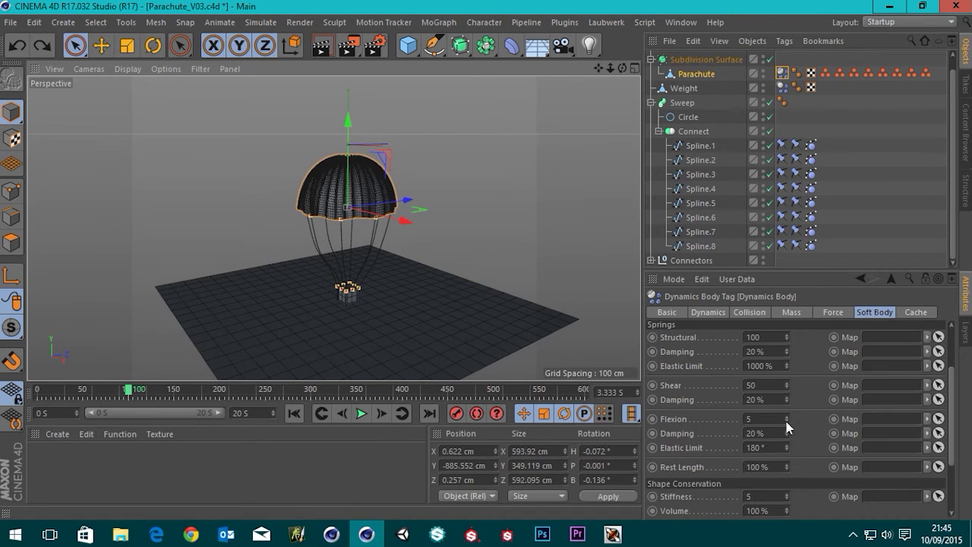
- Keyframe the Parachute's Drag at 10% on frame 100
left_click(651, 422)
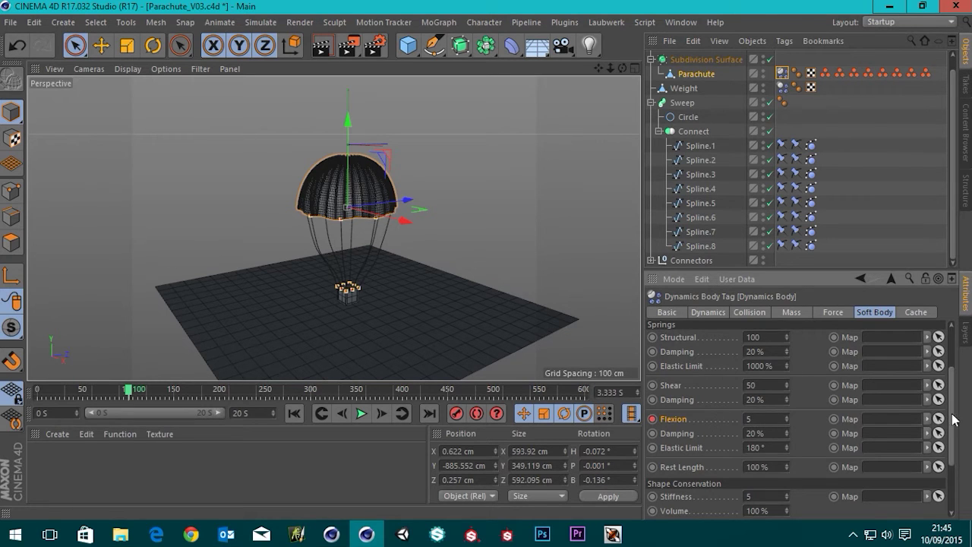
left_click_drag(953, 420, 953, 478)
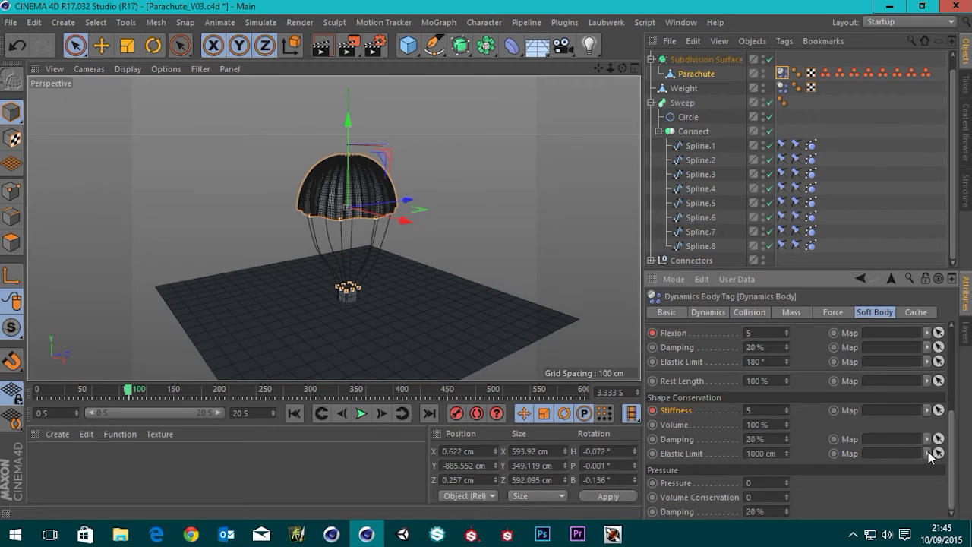
left_click_drag(953, 454, 957, 364)
scroll(956, 367, "down", 1)
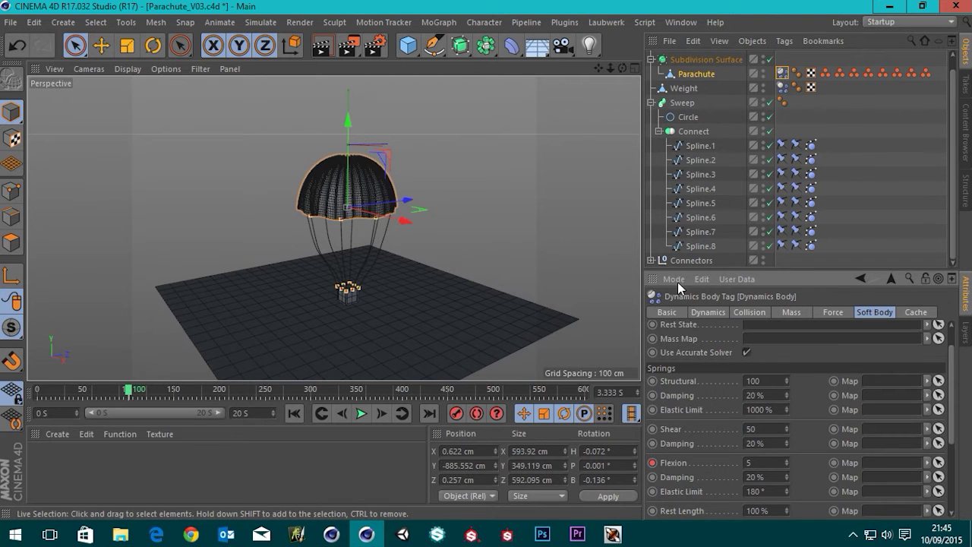
left_click(832, 312)
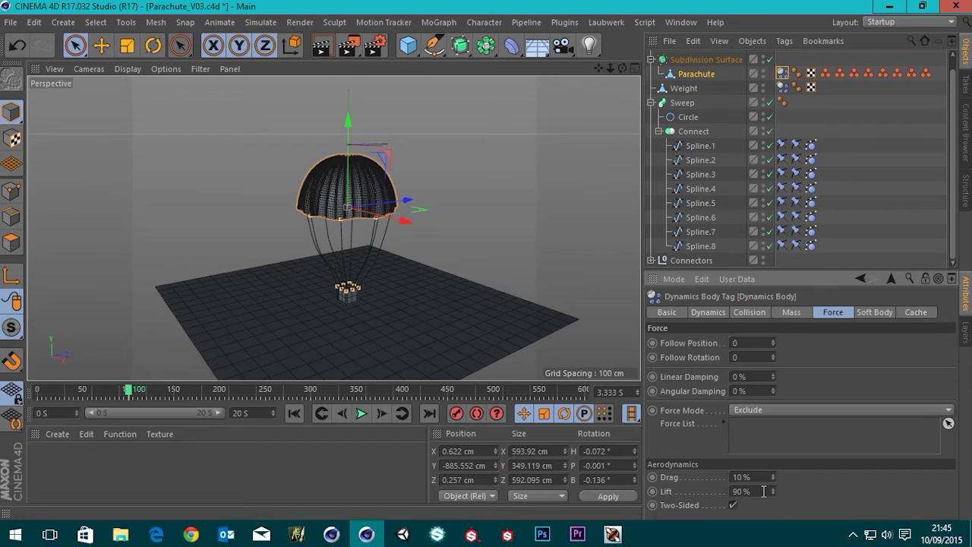
left_click(653, 477)
- Step to frame 101 and keyframe Stiffness at 0
left_click(792, 313)
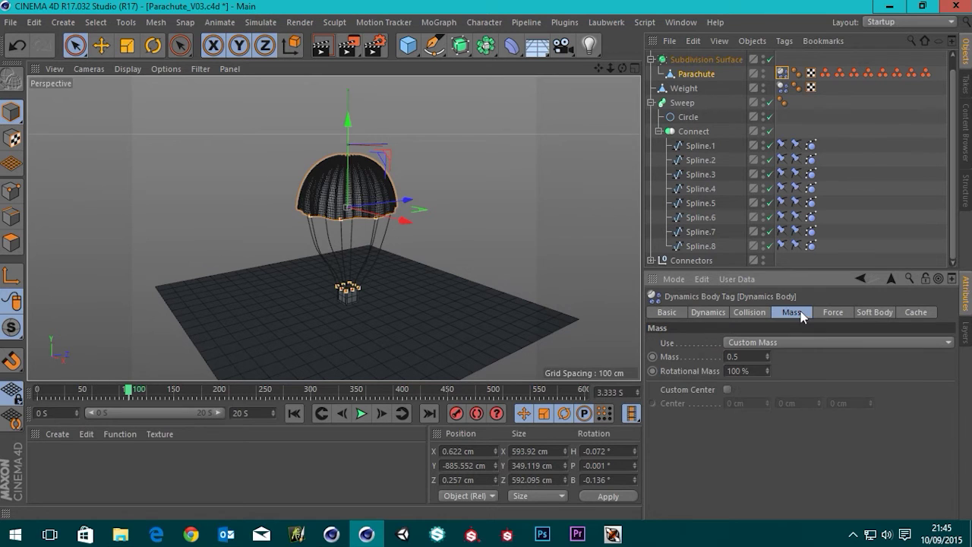
left_click(834, 313)
left_click(874, 312)
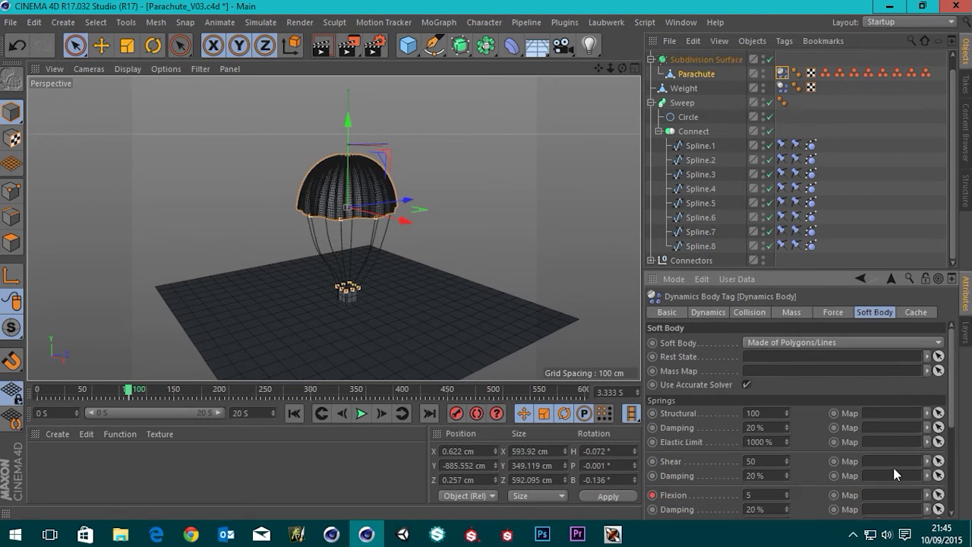
left_click_drag(953, 417, 952, 502)
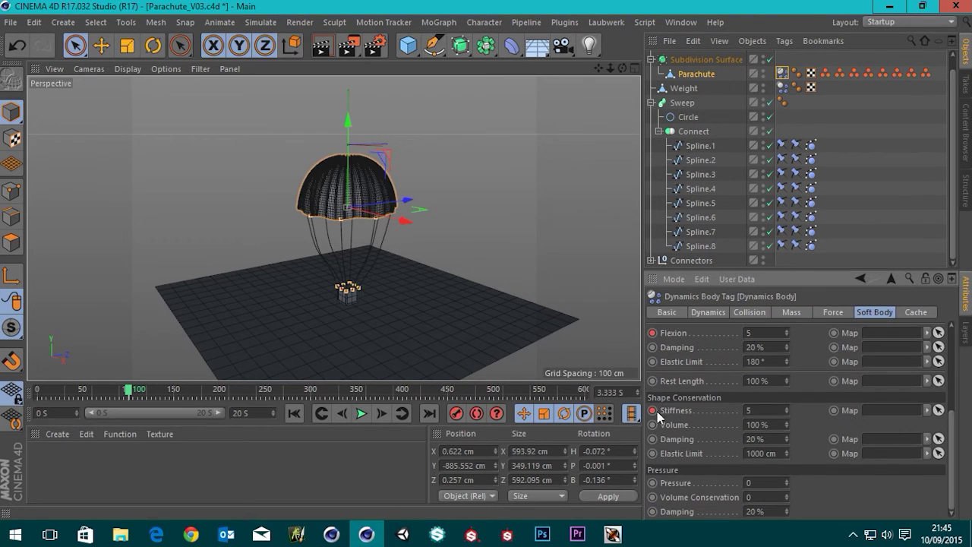
left_click(382, 415)
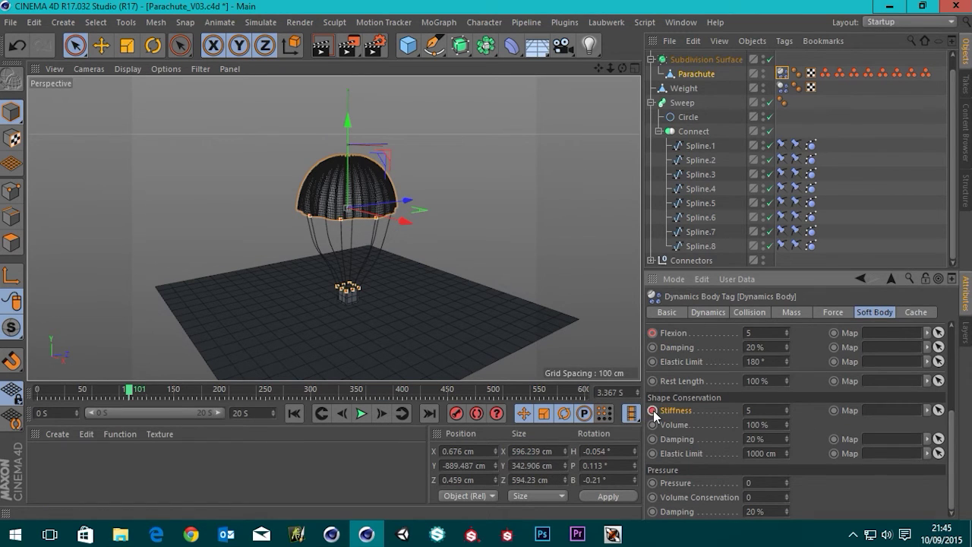
double_click(754, 411)
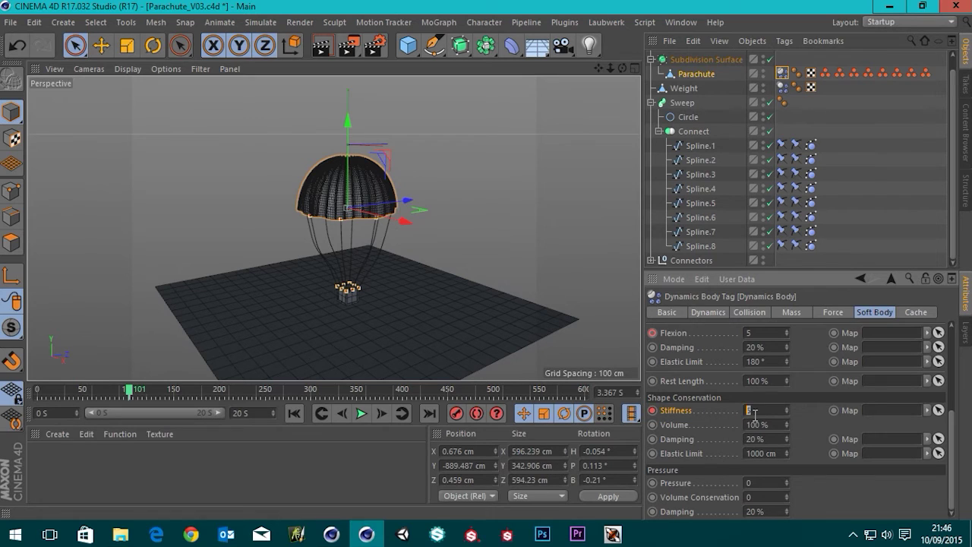
type("0")
left_click(653, 411)
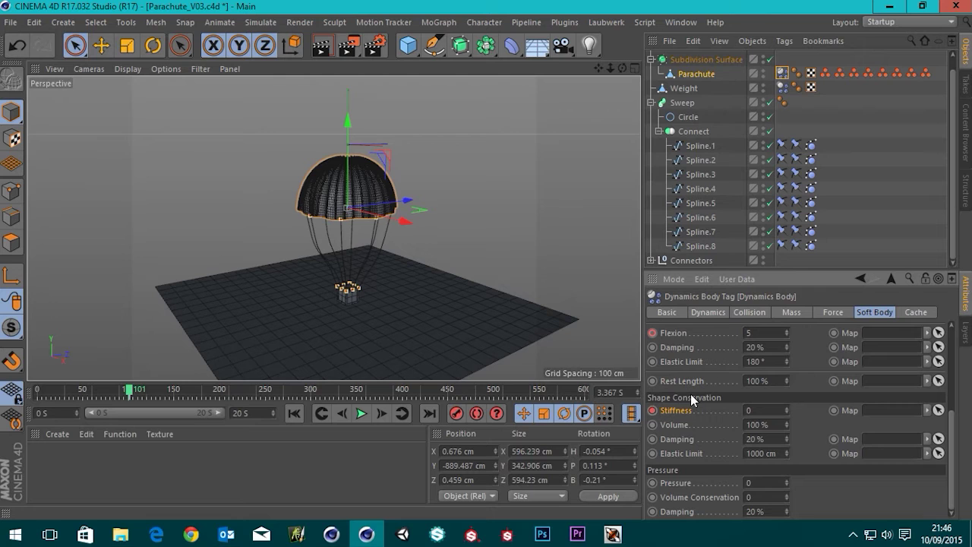
- Keyframe Flexion at 0 and enter 0 for Drag on frame 101
double_click(760, 332)
type("0")
key("Return")
left_click(652, 333)
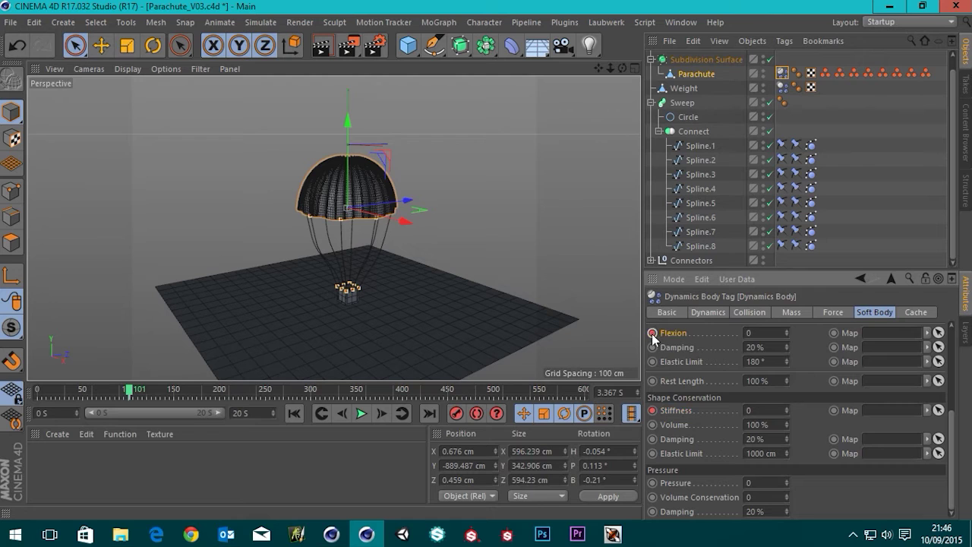
left_click(833, 312)
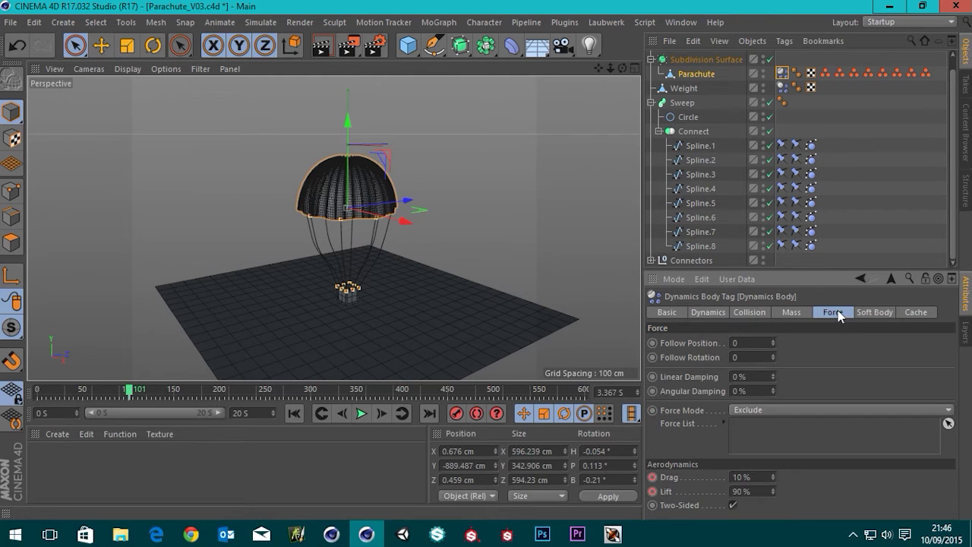
left_click(756, 477)
type("0")
- Replay from frame 0 and zoom in as the canopy collapses beside the crate
left_click(295, 416)
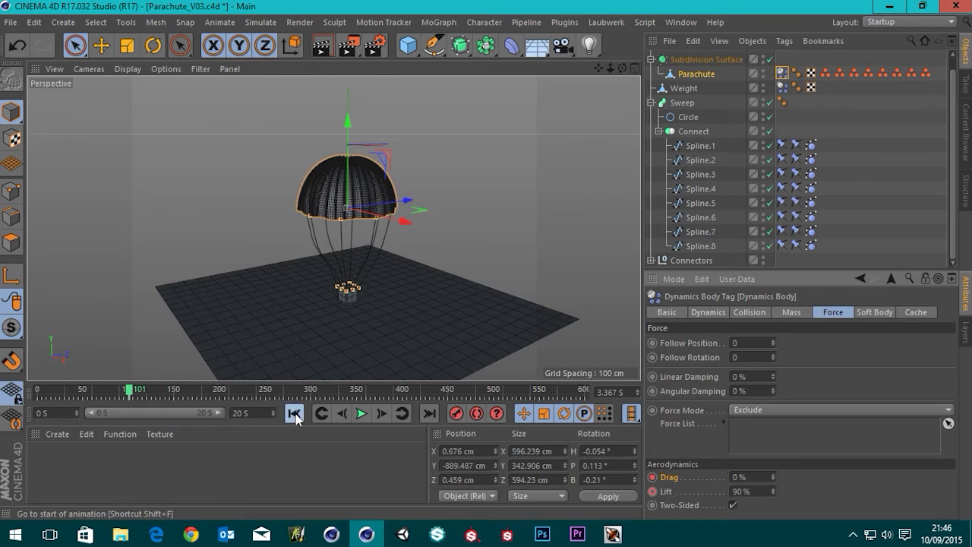
left_click(361, 414)
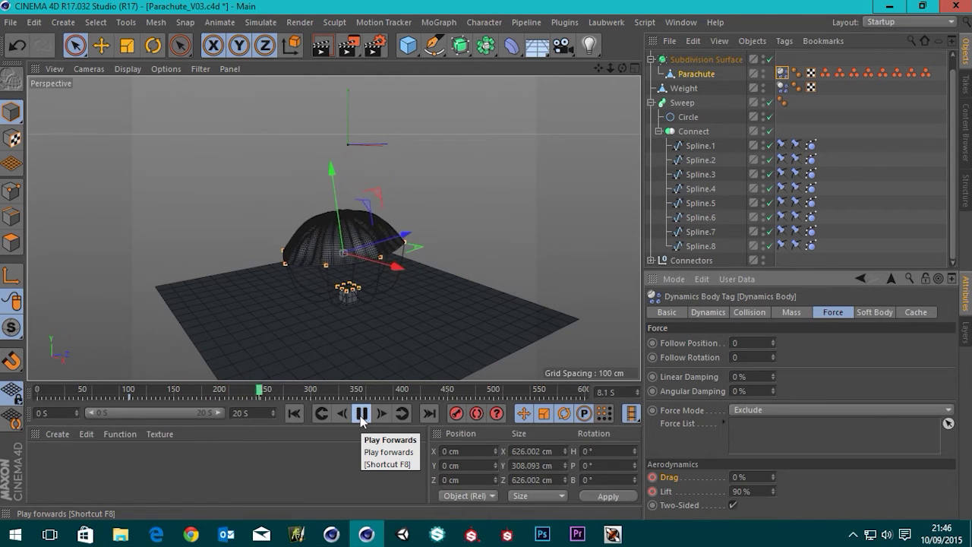
scroll(345, 299, "up", 1)
scroll(346, 299, "up", 3)
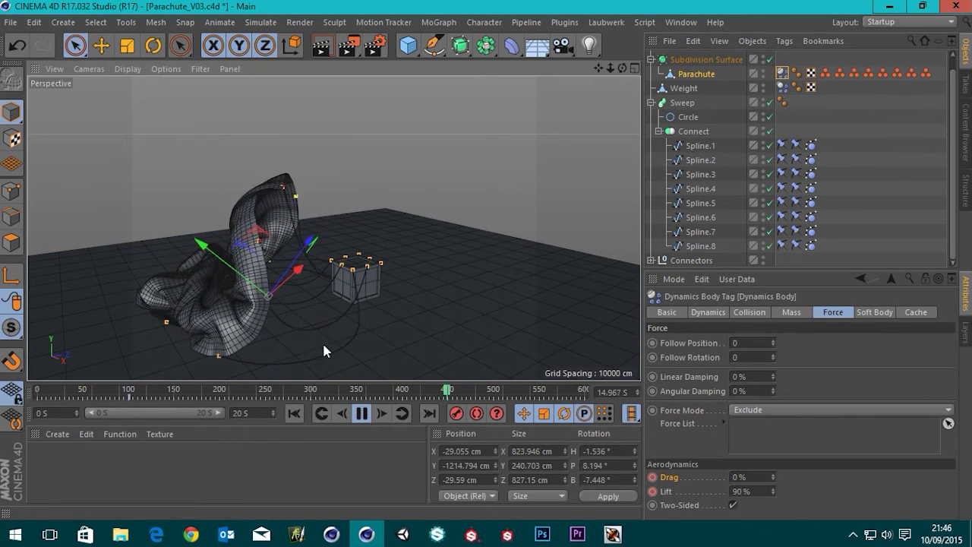
- Rewind to frame 0 and bake the dynamics from Project > Dynamics > Cache
left_click(362, 412)
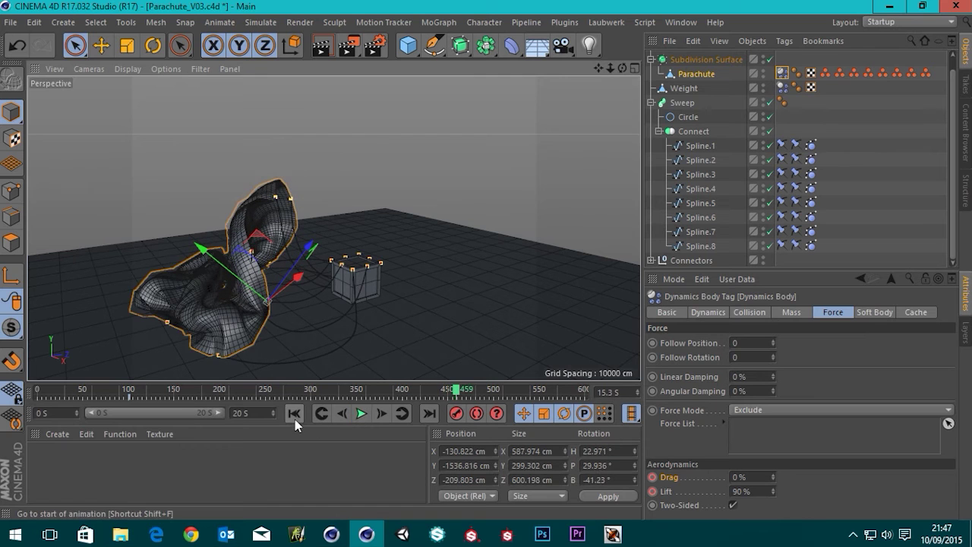
left_click(295, 412)
left_click_drag(483, 290, 515, 277, "alt")
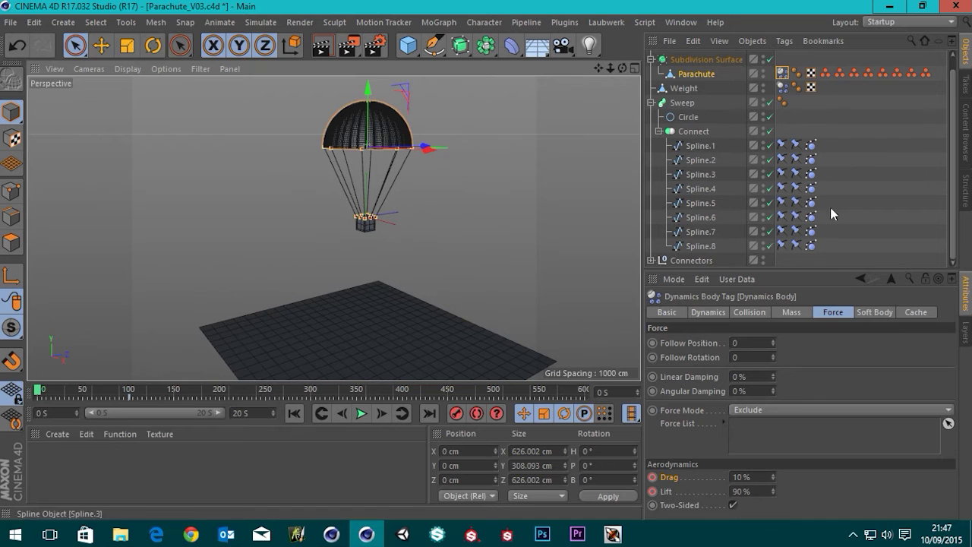
left_click(892, 279)
left_click(892, 279)
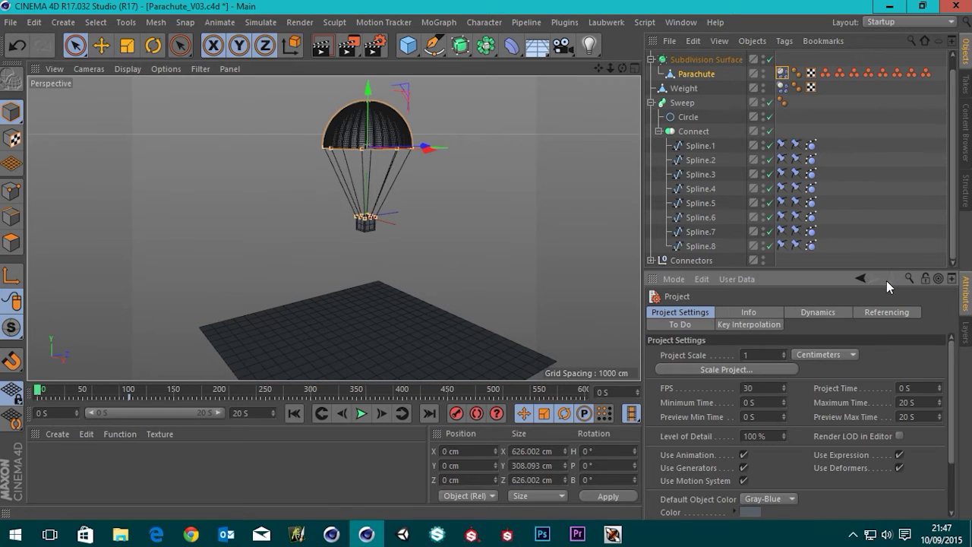
left_click(817, 312)
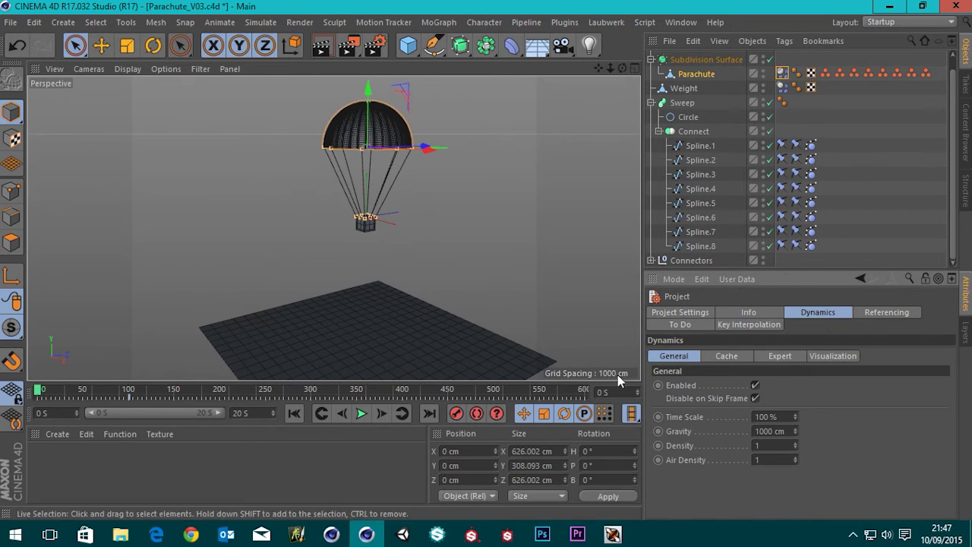
left_click(721, 355)
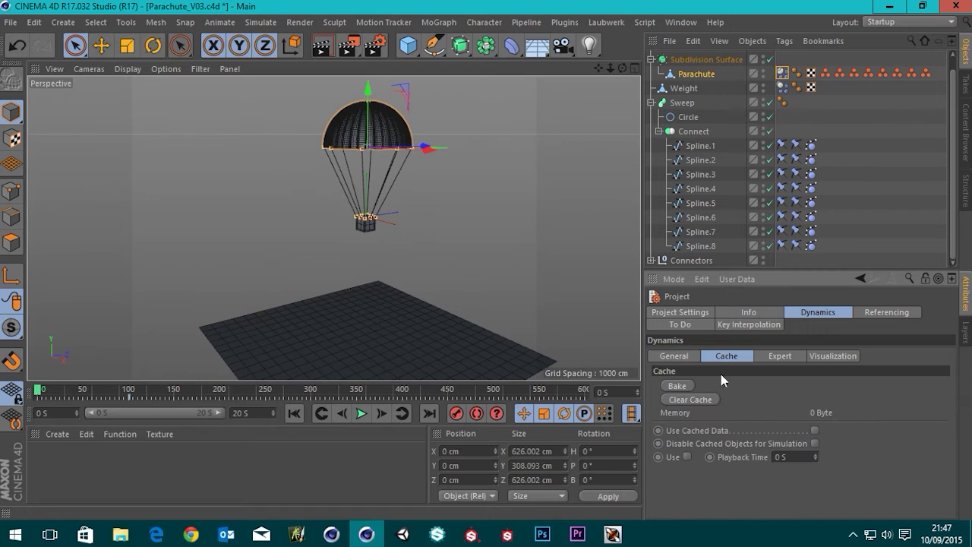
left_click(676, 385)
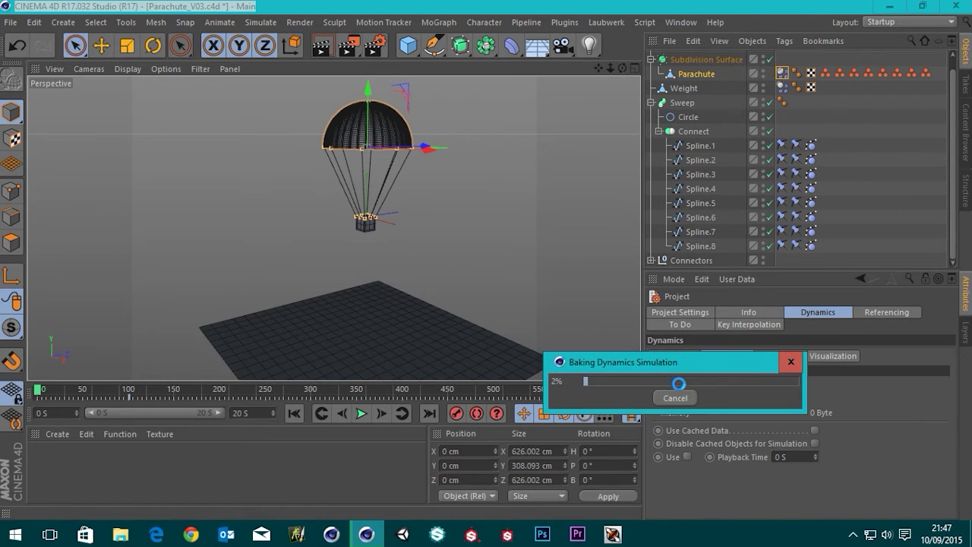
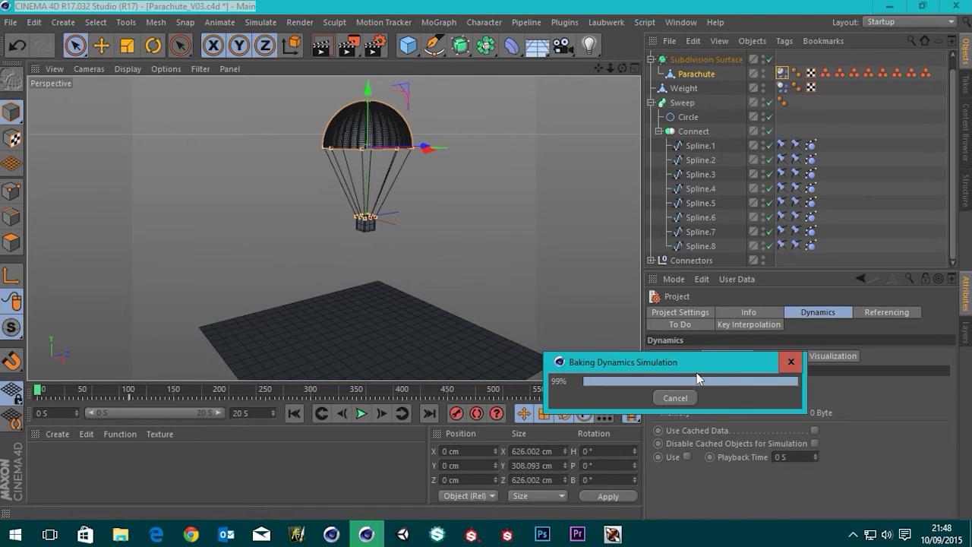
- Play back the baked parachute drop while orbiting and zooming around the falling payload
left_click(360, 414)
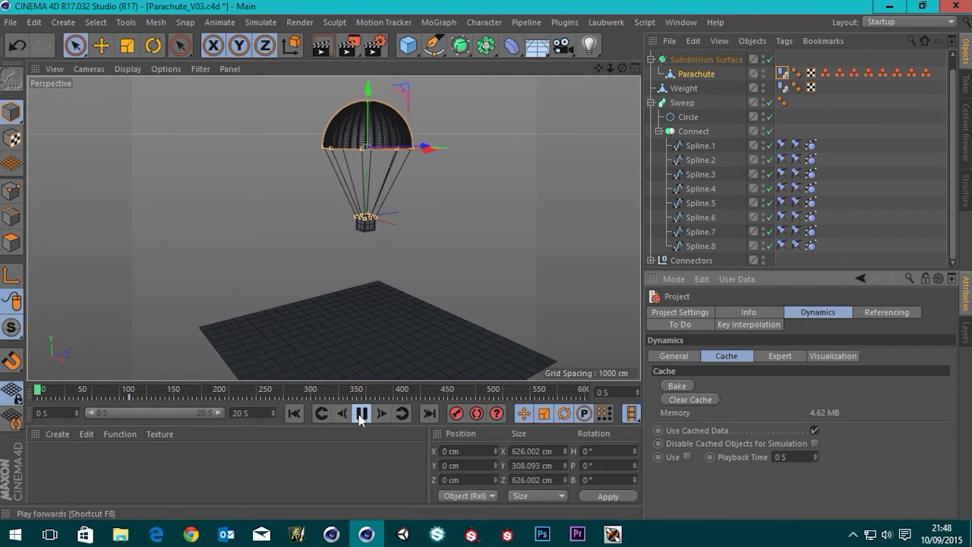
left_click_drag(391, 319, 383, 244, "alt")
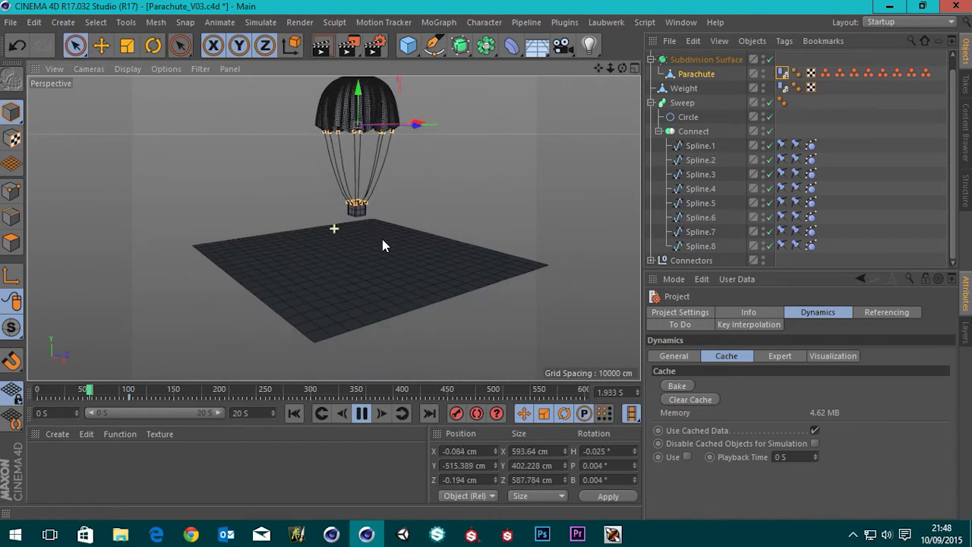
scroll(357, 237, "up", 10)
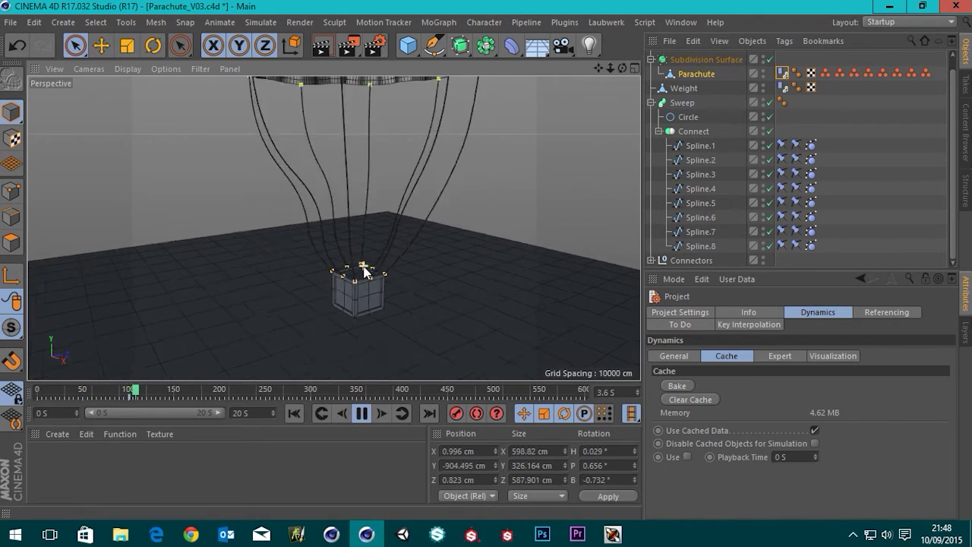
scroll(365, 272, "down", 8)
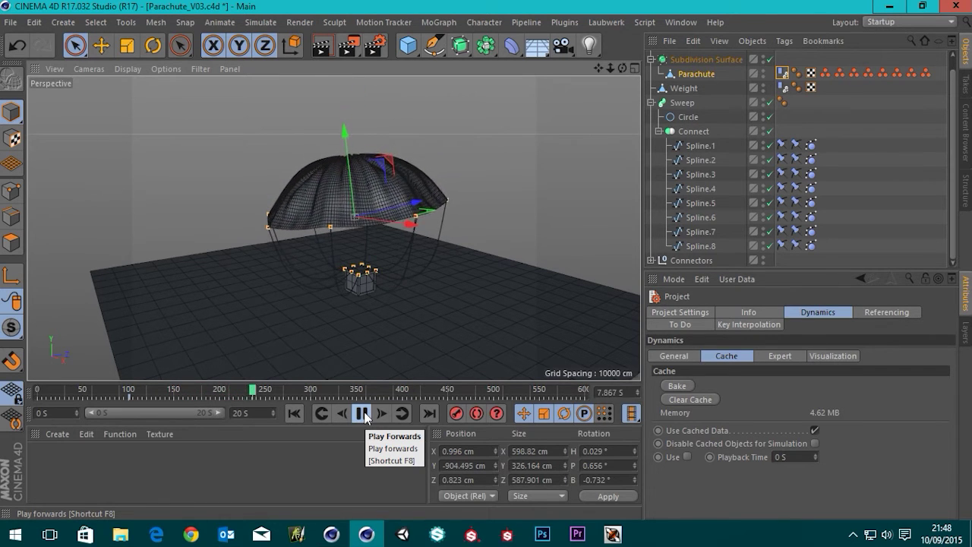
- Stop playback, scrub back, and step forward to frame 100
left_click(362, 414)
mouse_move(99, 394)
left_mouse_down()
mouse_move(30, 397)
mouse_move(128, 416)
left_mouse_up()
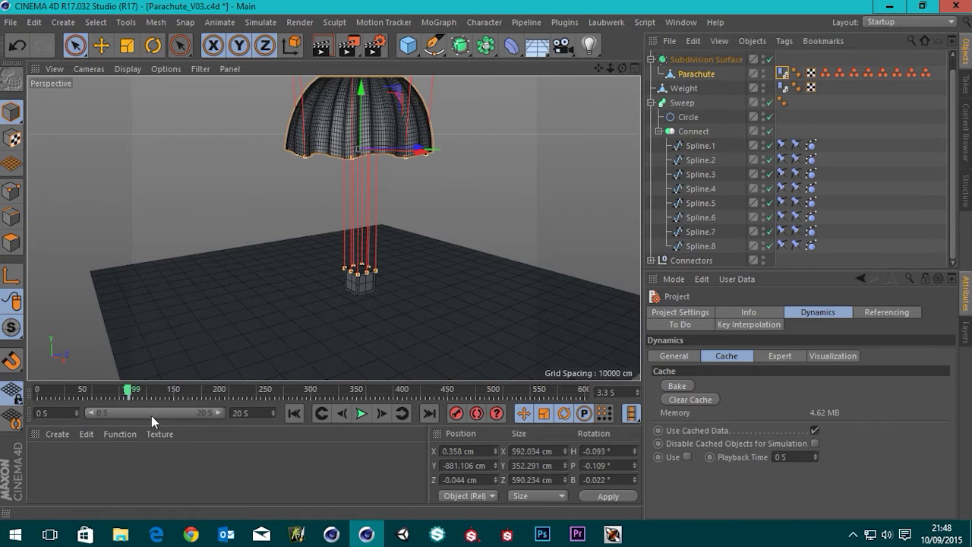
left_click(381, 413)
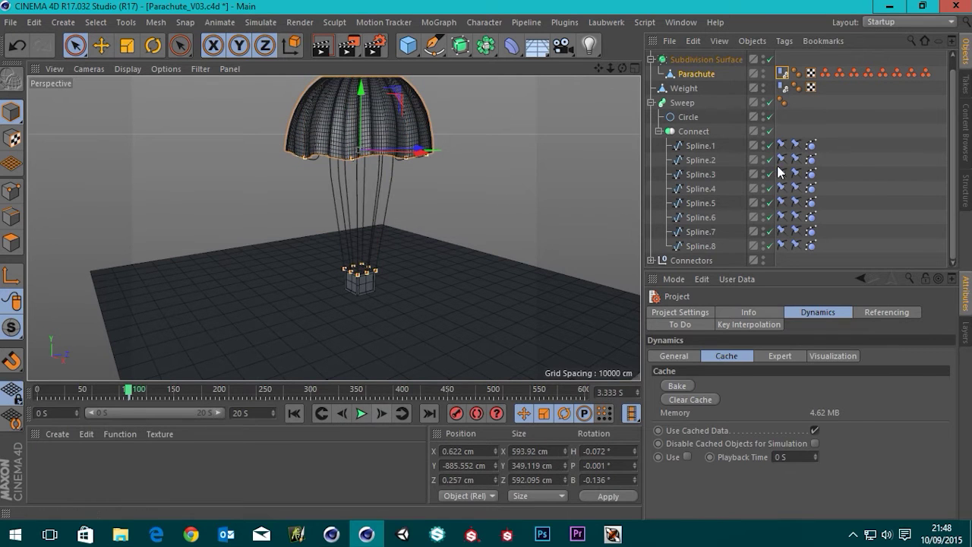
- At frame 101, set the parachute Dynamics Body's Lift to 50%
left_click(783, 73)
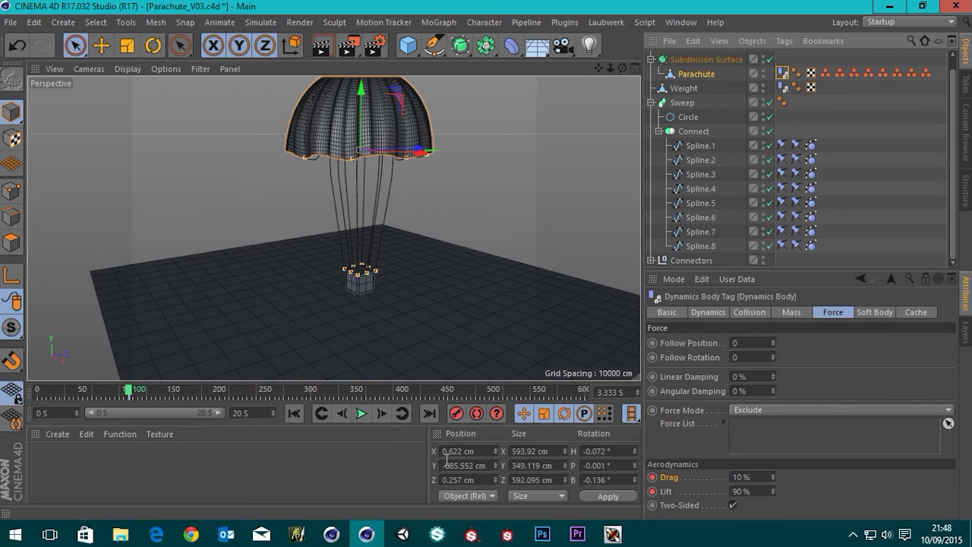
left_click(380, 415)
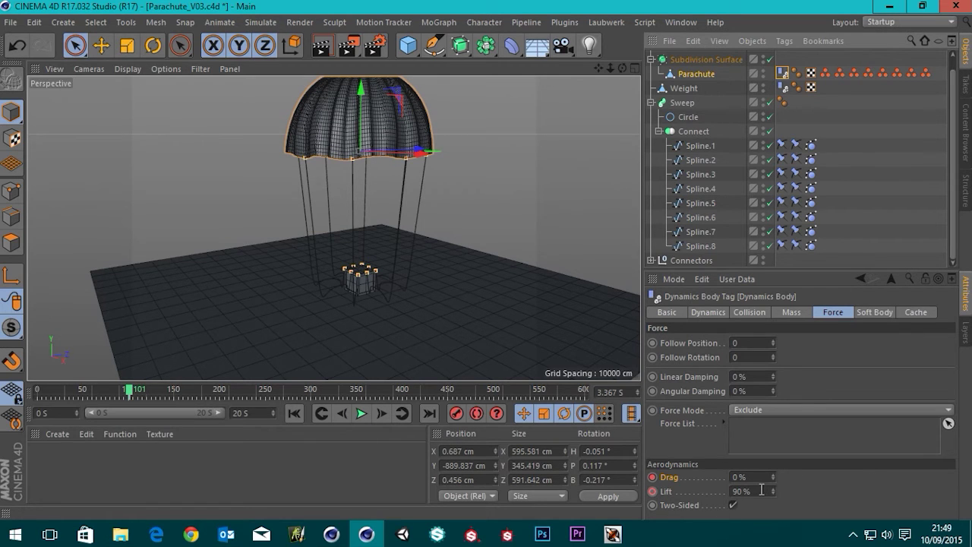
left_click_drag(761, 490, 720, 490)
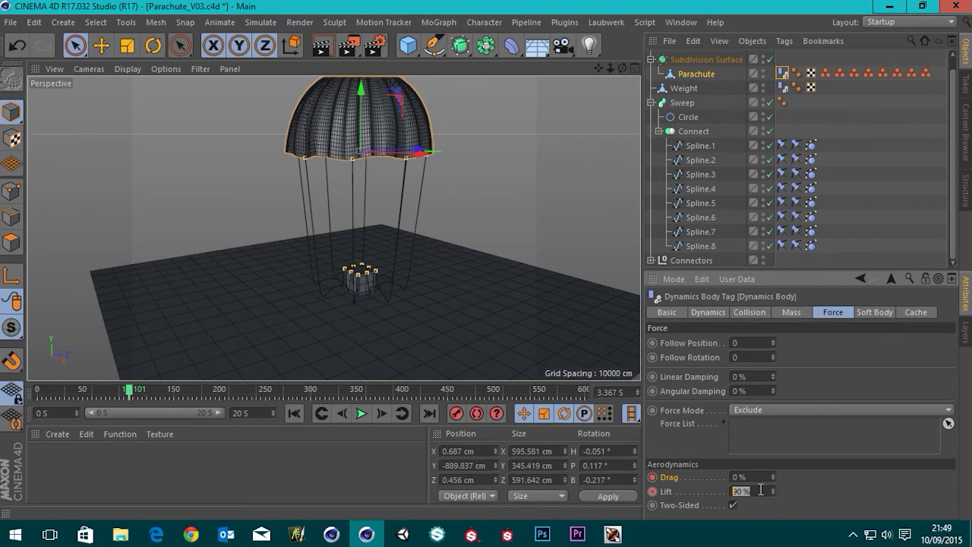
type("50")
- Test-play the simulation from the start with the new Lift, then show the project's dynamics Cache settings
left_click(293, 413)
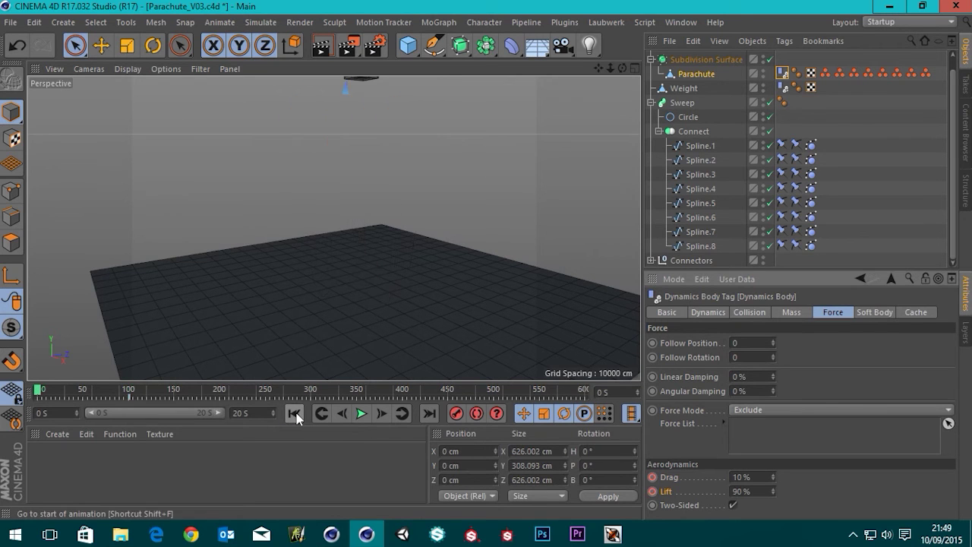
left_click(359, 413)
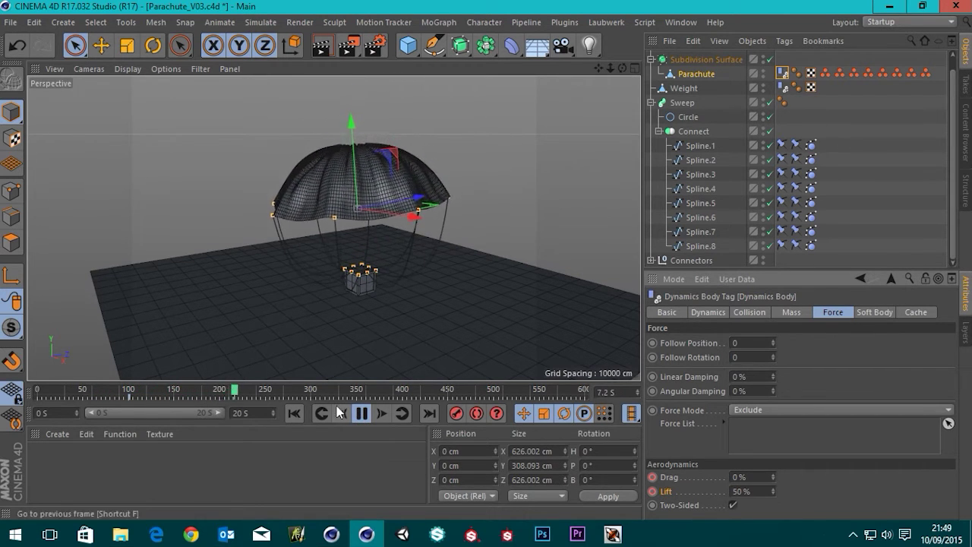
left_click(361, 413)
left_click(295, 413)
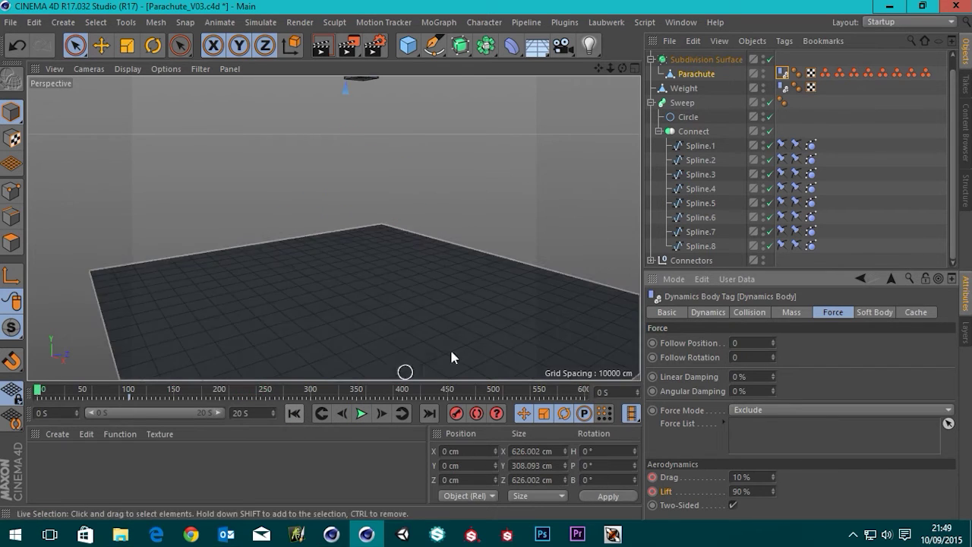
left_click(892, 278)
left_click(892, 279)
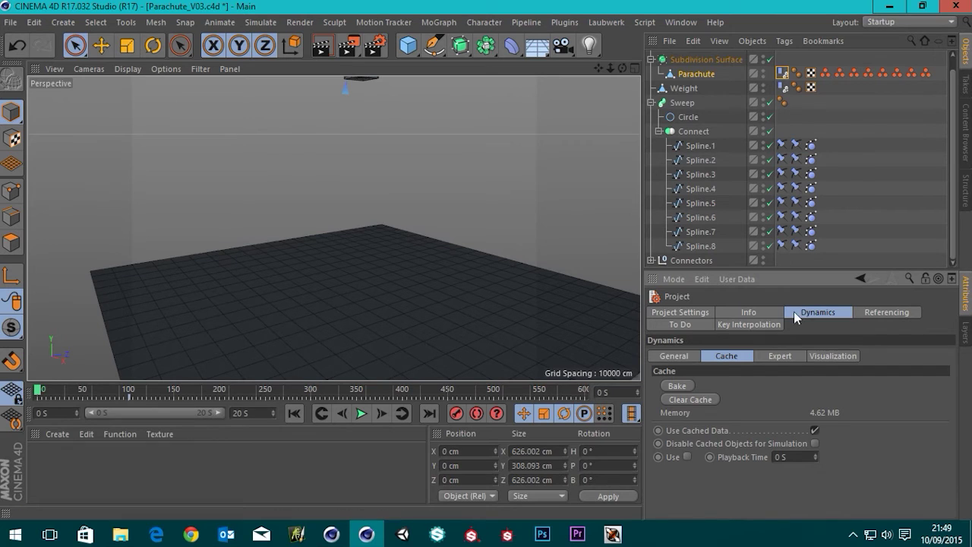
- Clear the old dynamics cache and bake the simulation again
left_click(681, 399)
left_click(678, 385)
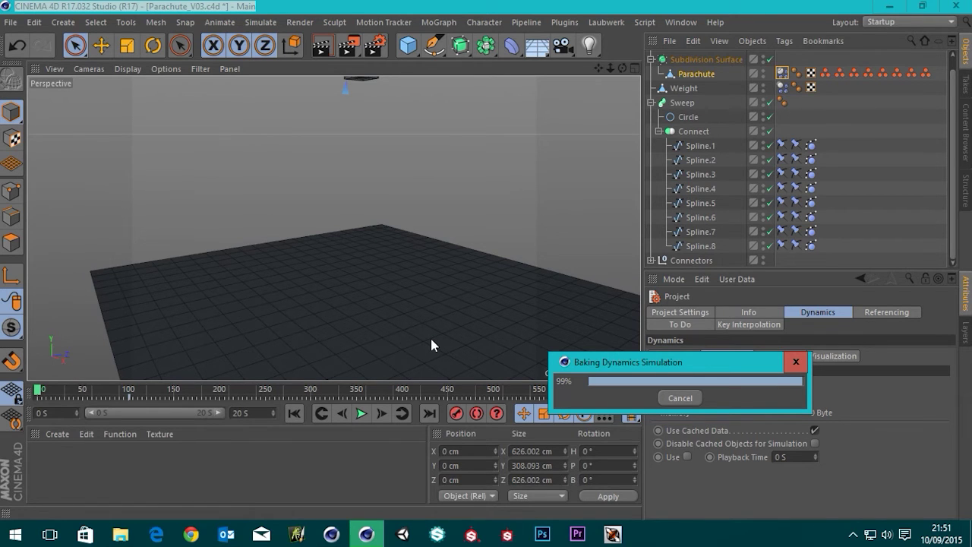
- Play the re-baked drop and stop at frame 561, where the canopy collapses beside the box
left_click(361, 416)
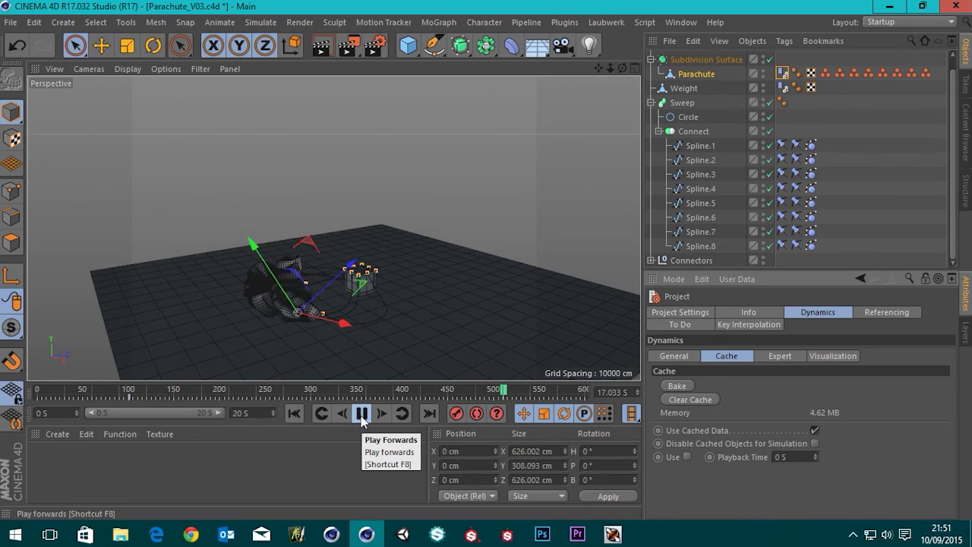
left_click(355, 413)
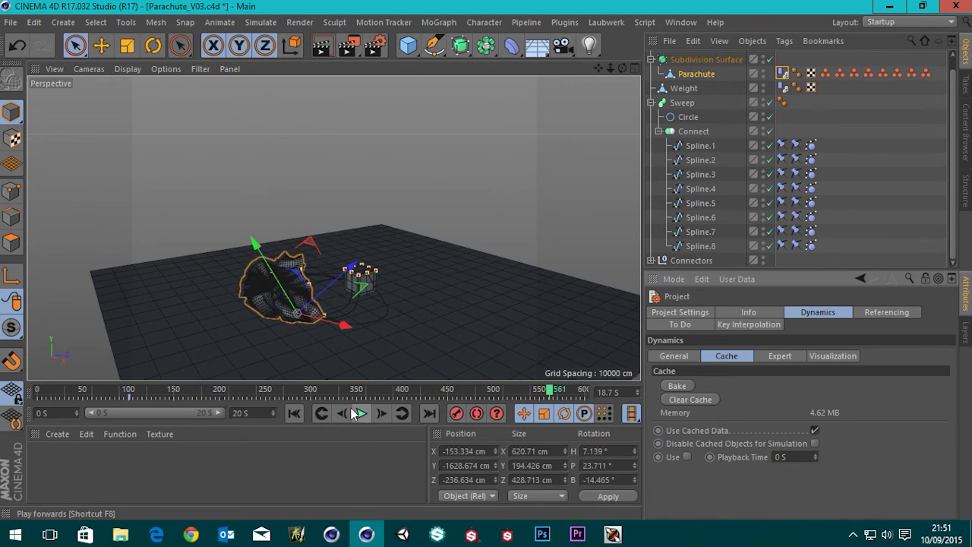
left_click(11, 22)
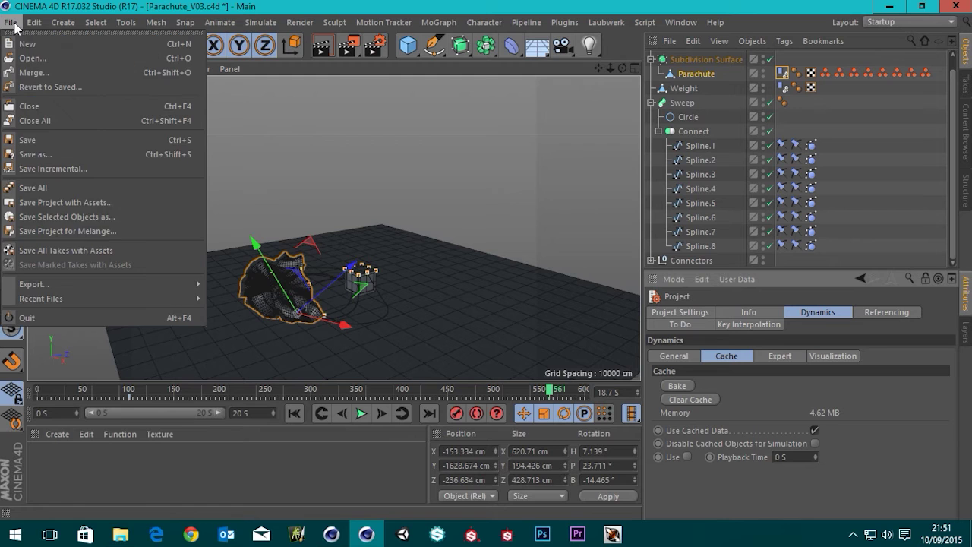
- Save the scene to the Desktop as Parachute_V04 Softbody Keys.c4d
left_click(44, 154)
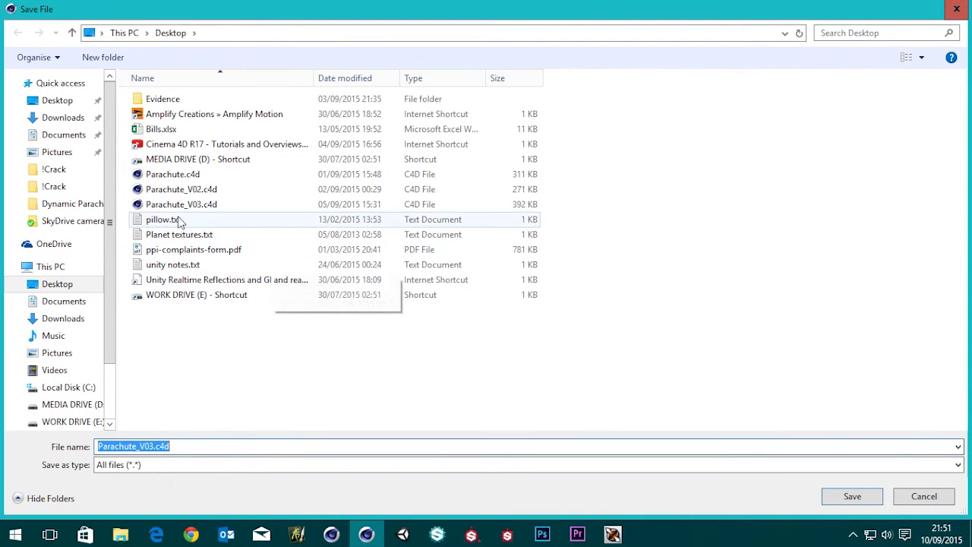
left_click(173, 205)
left_click(156, 447)
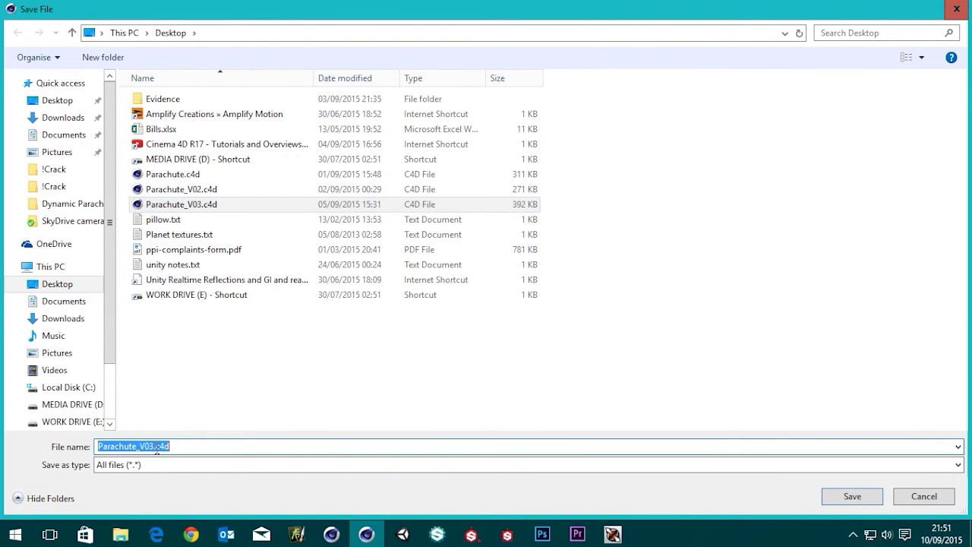
left_click(155, 447)
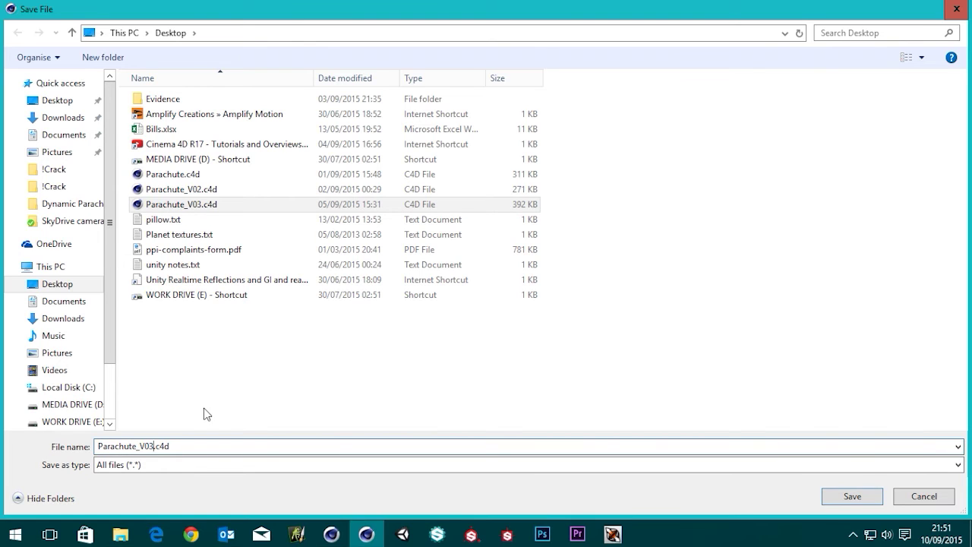
key("BackSpace")
type("4")
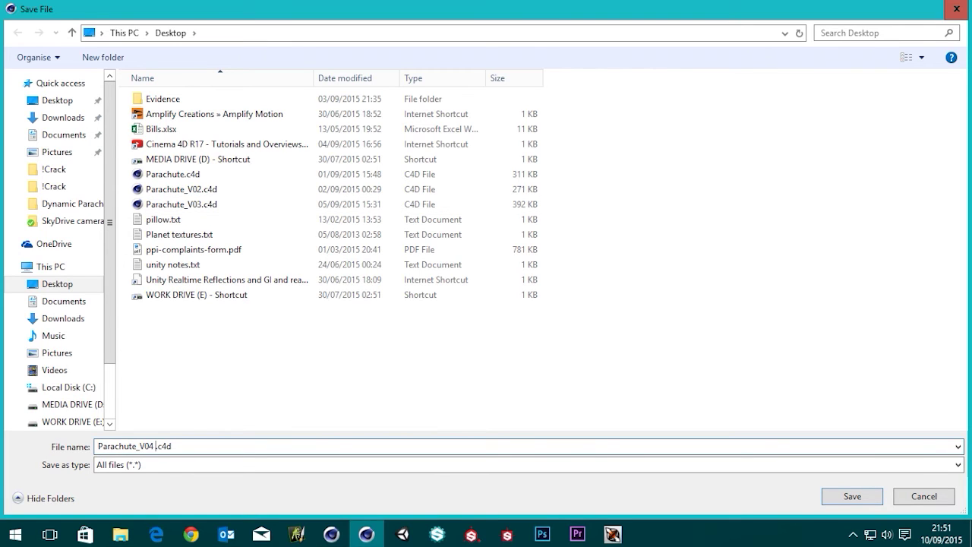
type(" D")
key("BackSpace")
type("Softbody Keys")
left_click(852, 496)
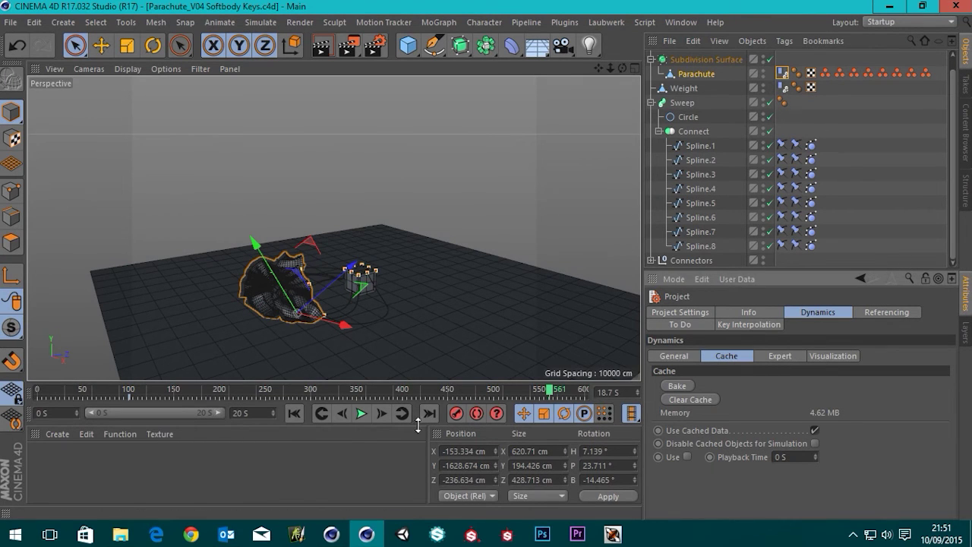
- Clear the baked cache and preview the live simulation from the start to about 3.3 seconds
left_click(293, 414)
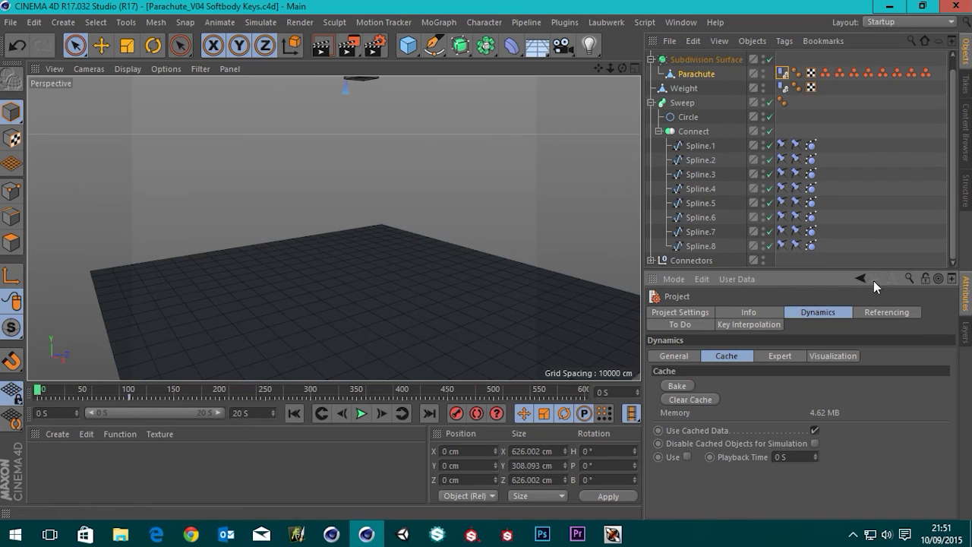
left_click(691, 399)
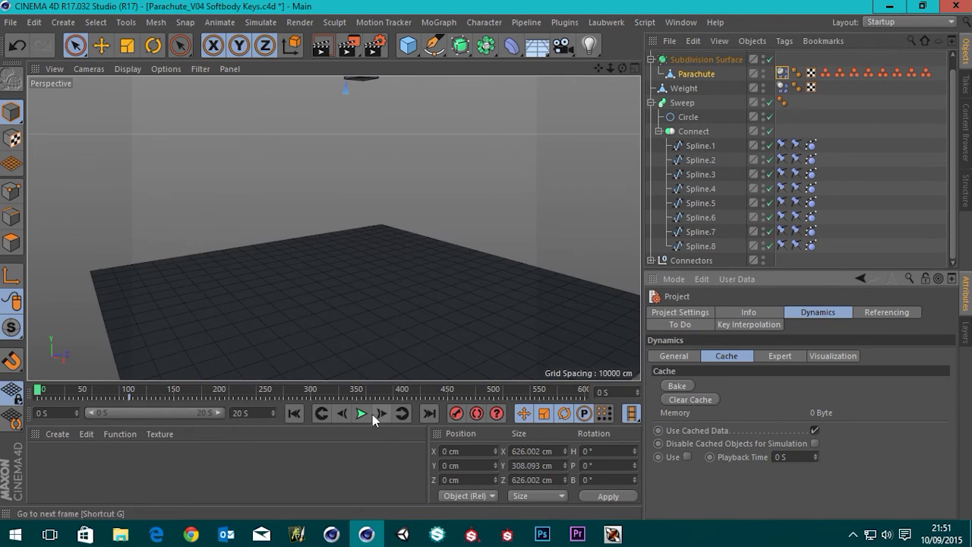
middle_click_drag(402, 234, 403, 278, "alt")
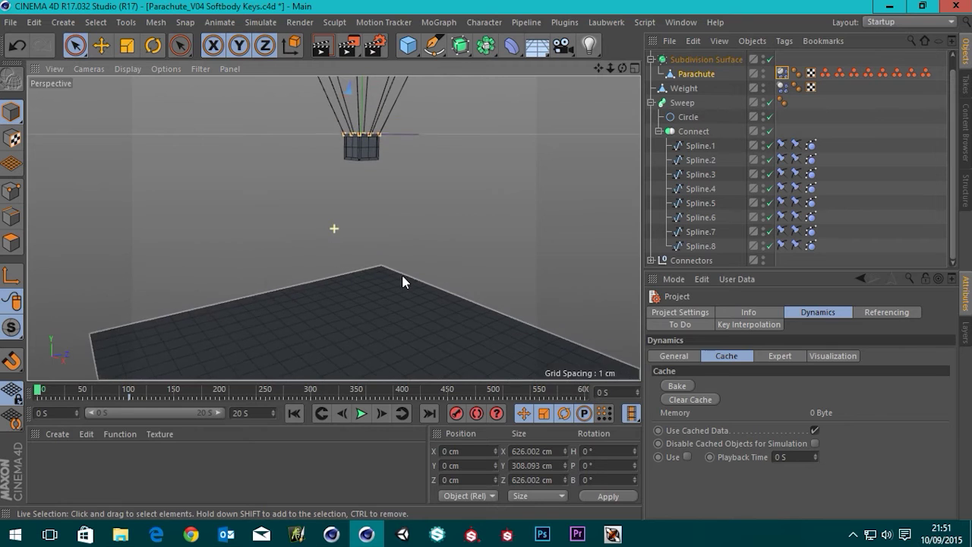
left_click(361, 413)
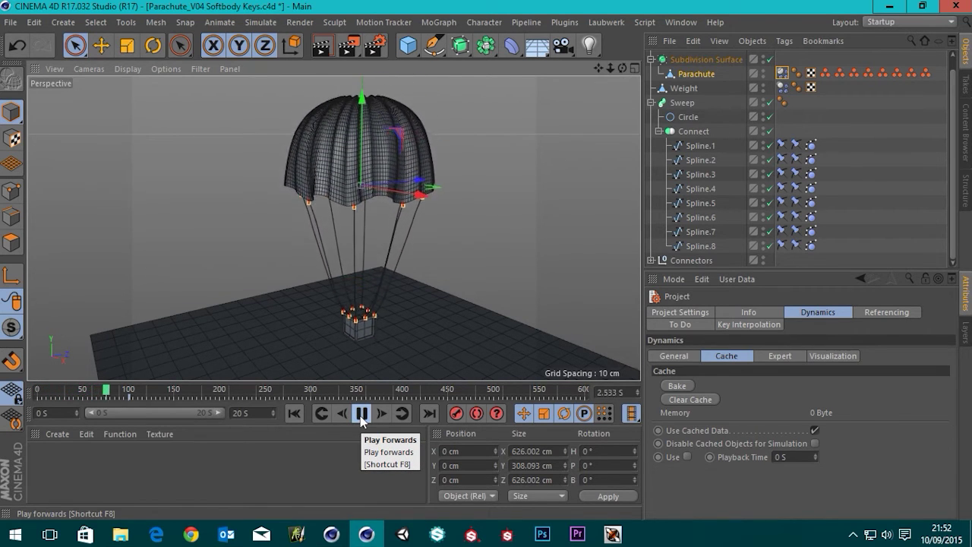
left_click(361, 416)
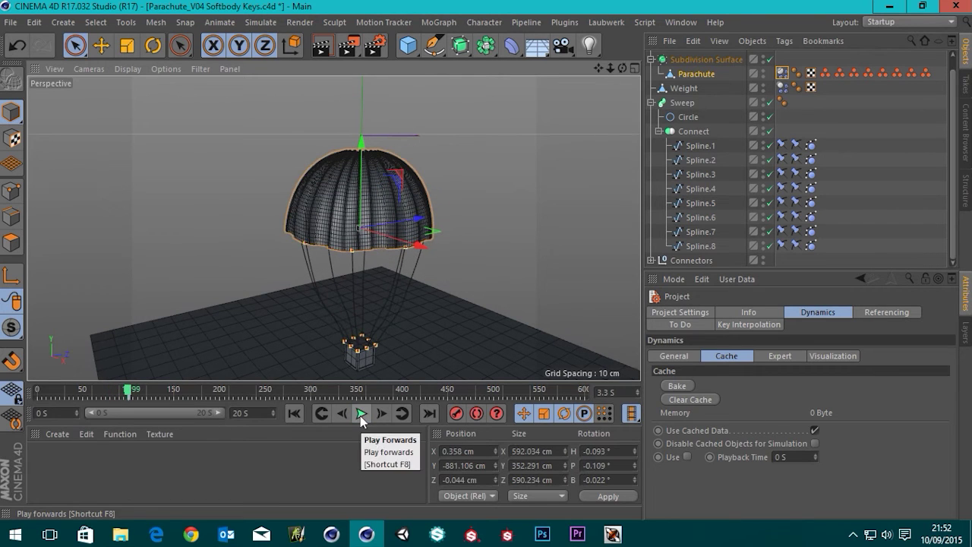
- At frame 101, uncheck Enabled on the parachute Dynamics Body tag's Dynamics tab
left_click(383, 412)
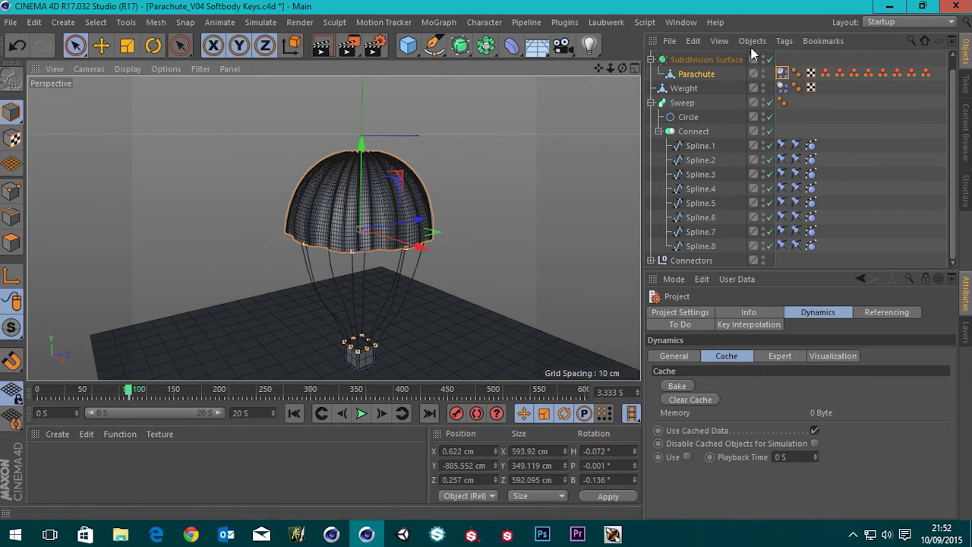
left_click(783, 73)
left_click(707, 311)
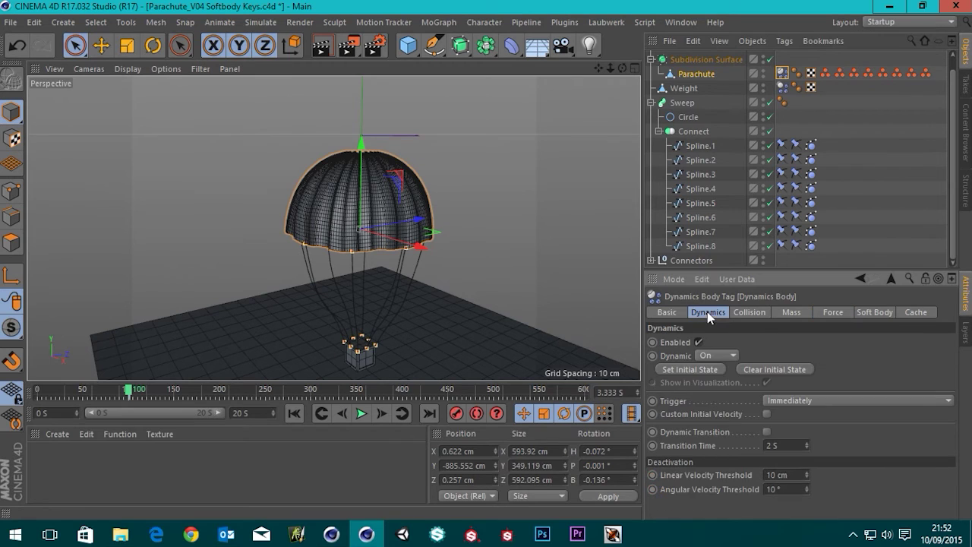
left_click(683, 317)
left_click(711, 315)
left_click(381, 412)
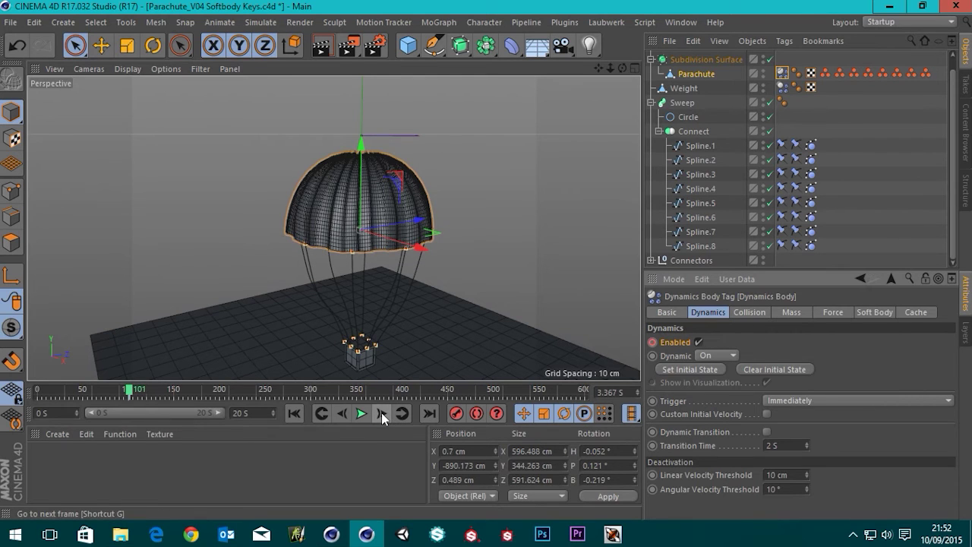
left_click(698, 342)
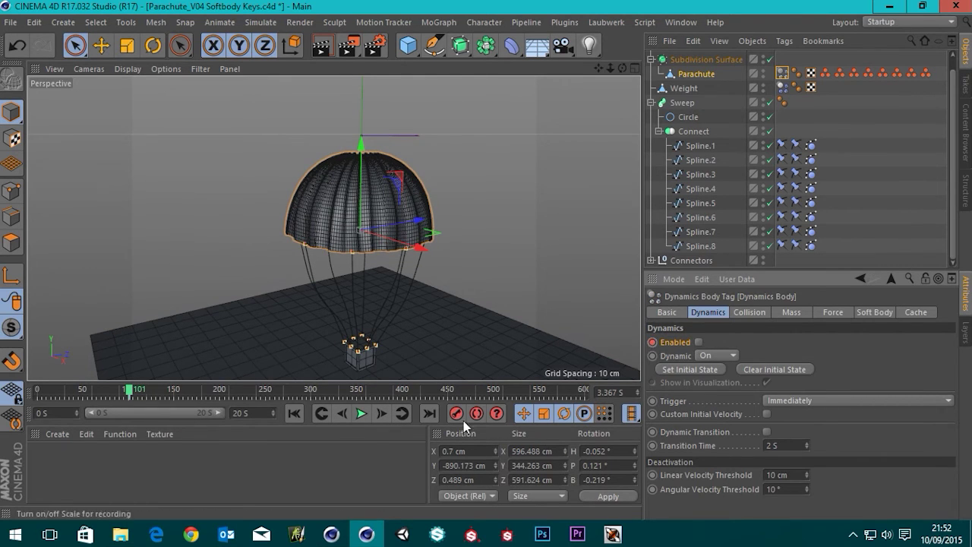
- From frame 0, review the Dynamics Body's Force, Mass and Soft Body settings
left_click(292, 412)
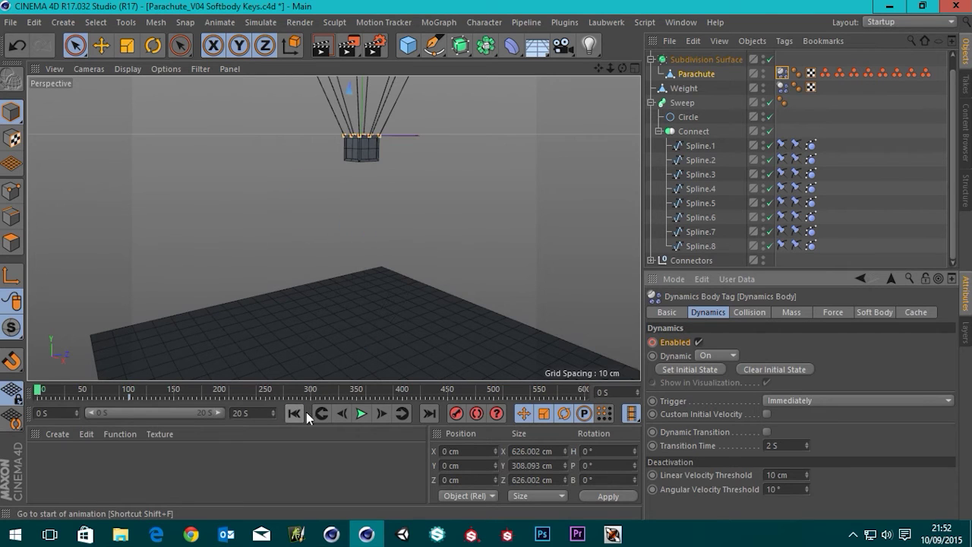
left_click(829, 312)
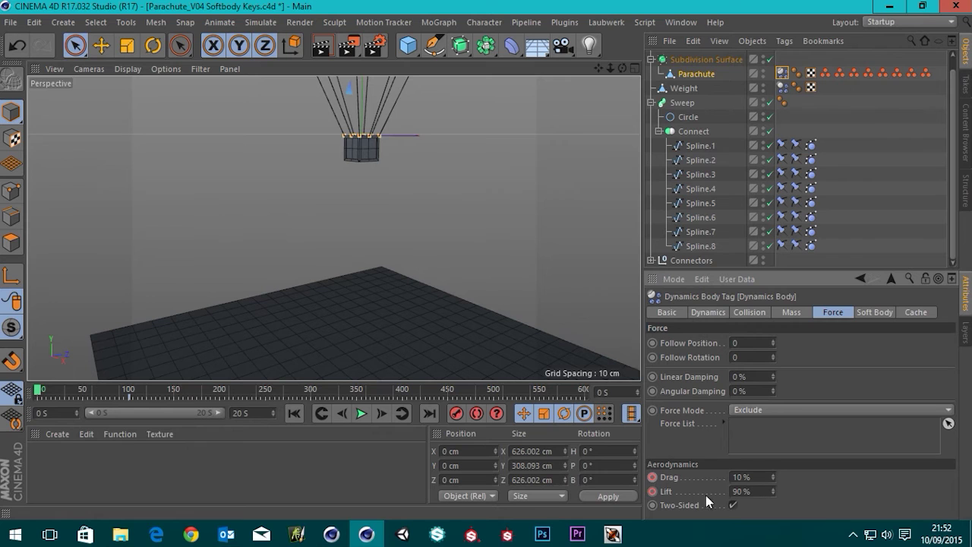
left_click(791, 314)
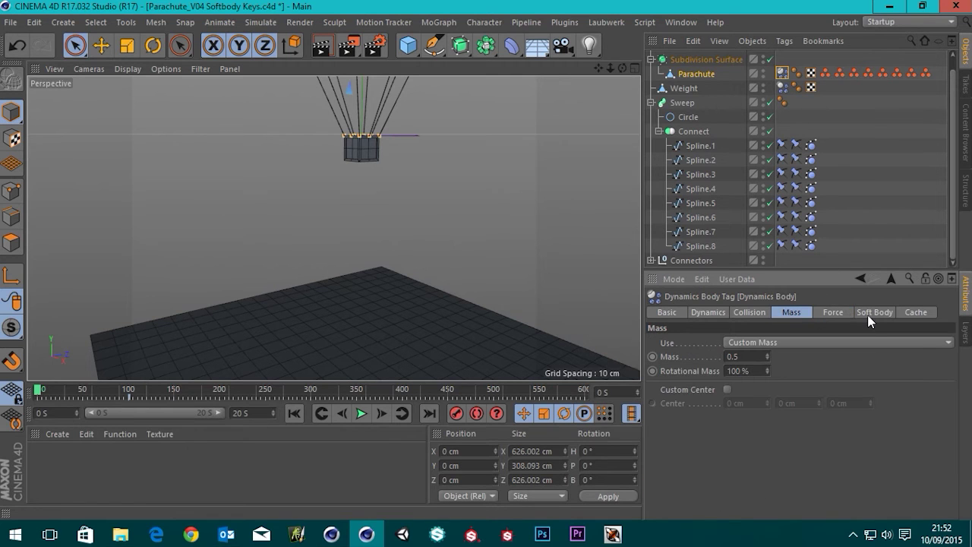
left_click(870, 314)
left_click_drag(952, 408, 942, 507)
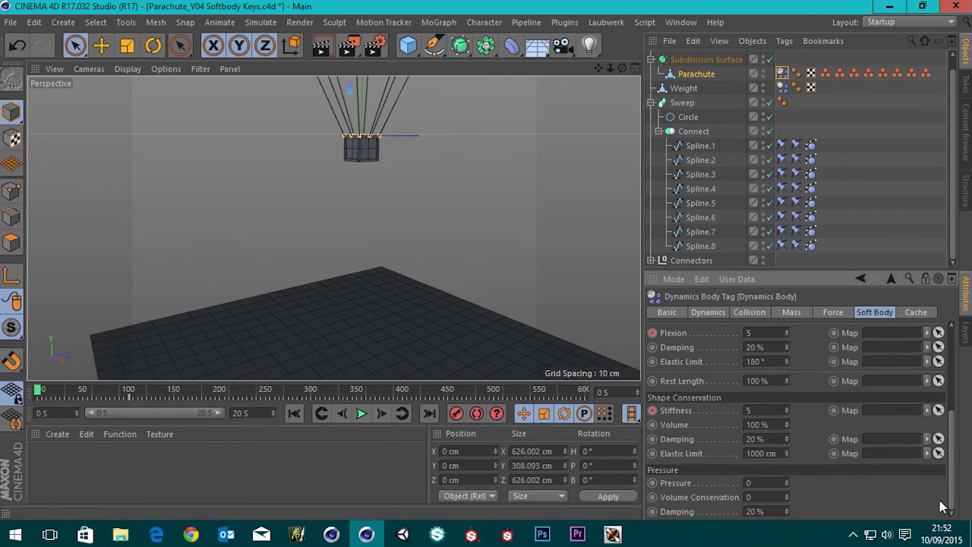
left_click(704, 313)
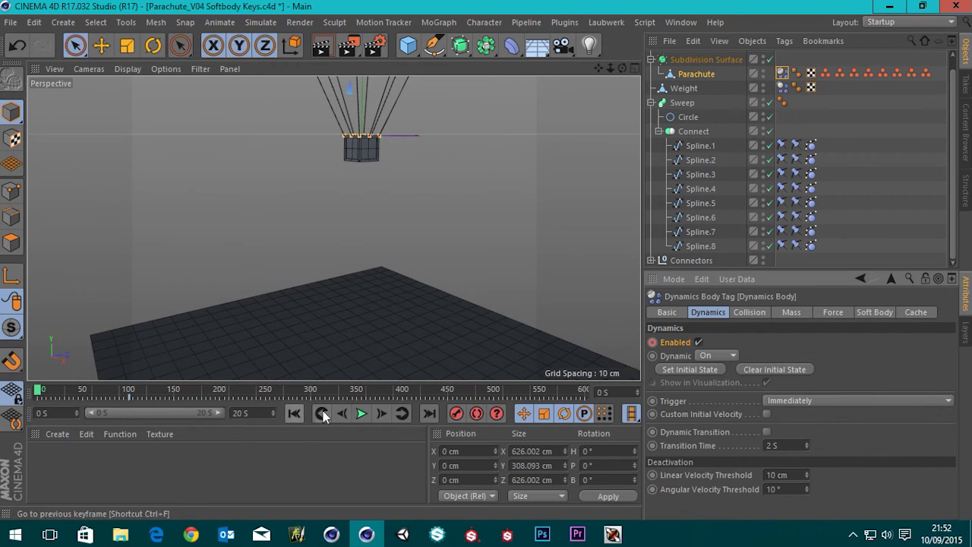
- Test-play the soft-body fall, then reset and scrub the timeline to around frame 100
left_click(359, 415)
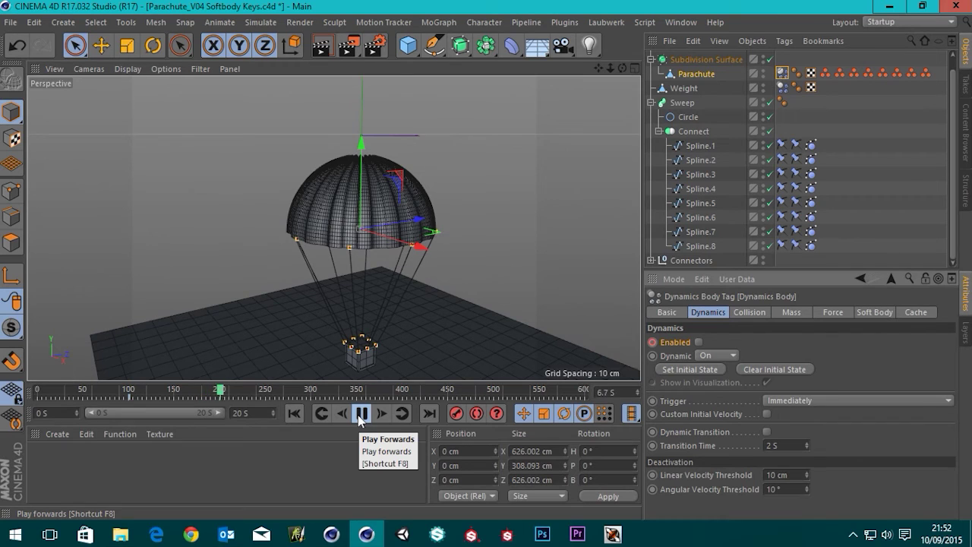
left_click(362, 413)
left_click(294, 412)
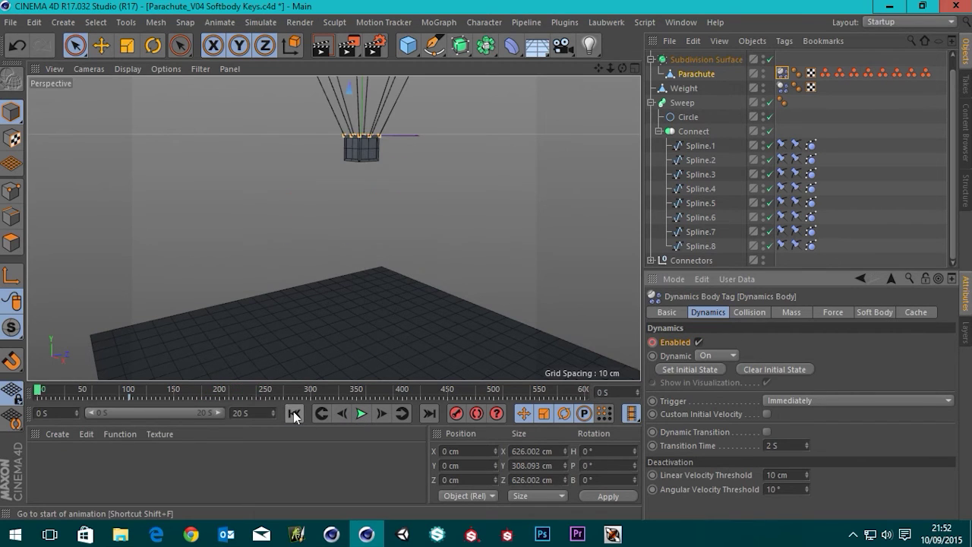
left_click_drag(41, 398, 129, 403)
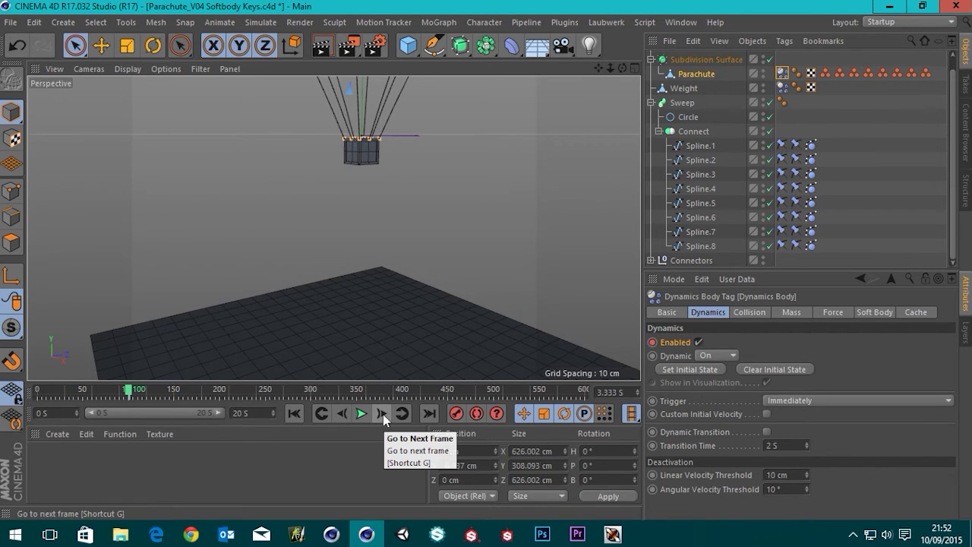
- Add a Cloth Collider tag to Parachute, with collision on, 20% bounce and 20% friction
left_click(690, 73)
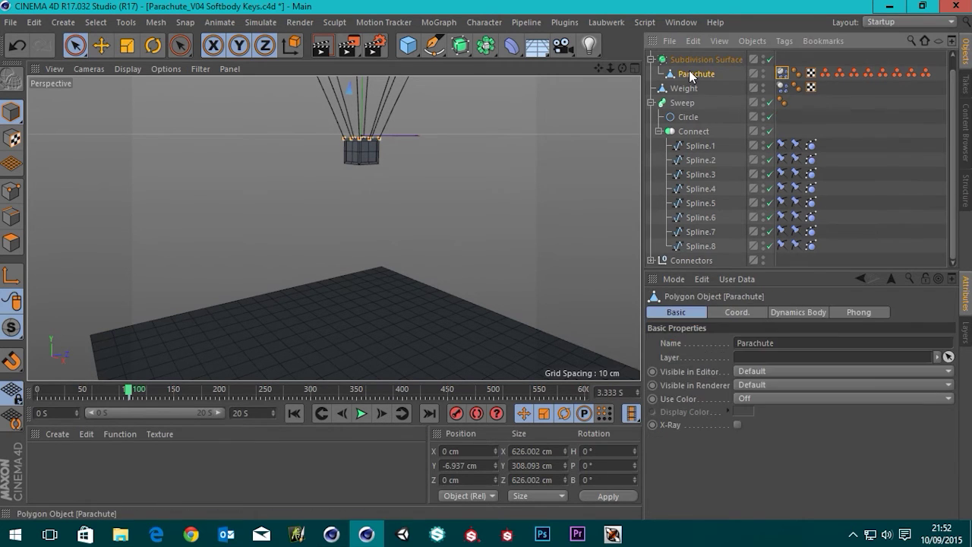
left_click(761, 95)
left_click(697, 78)
right_click(698, 86)
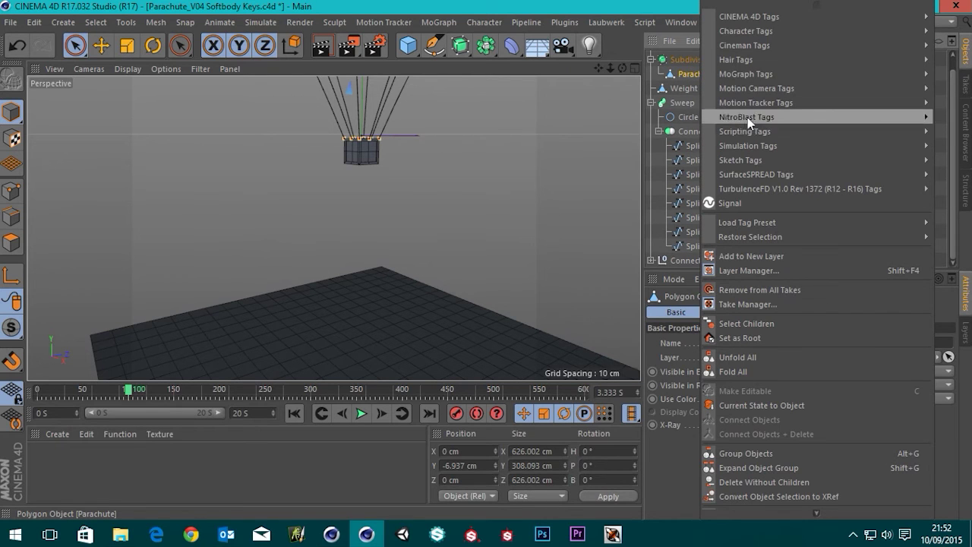
mouse_move(745, 142)
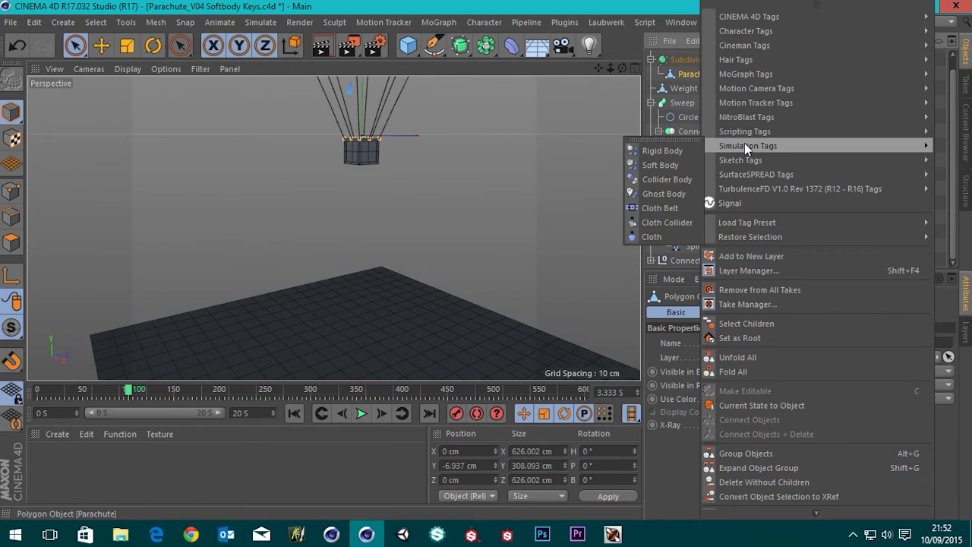
left_click(660, 227)
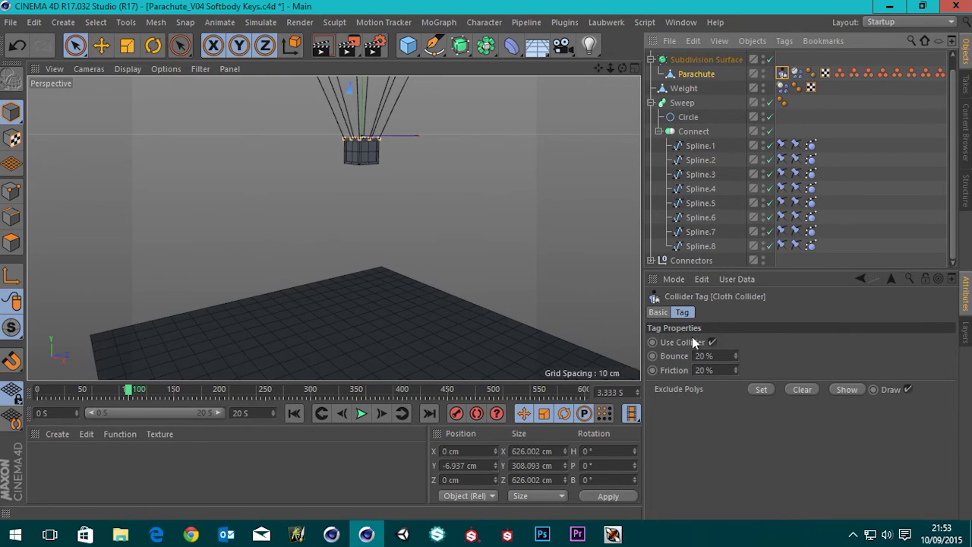
left_click(658, 312)
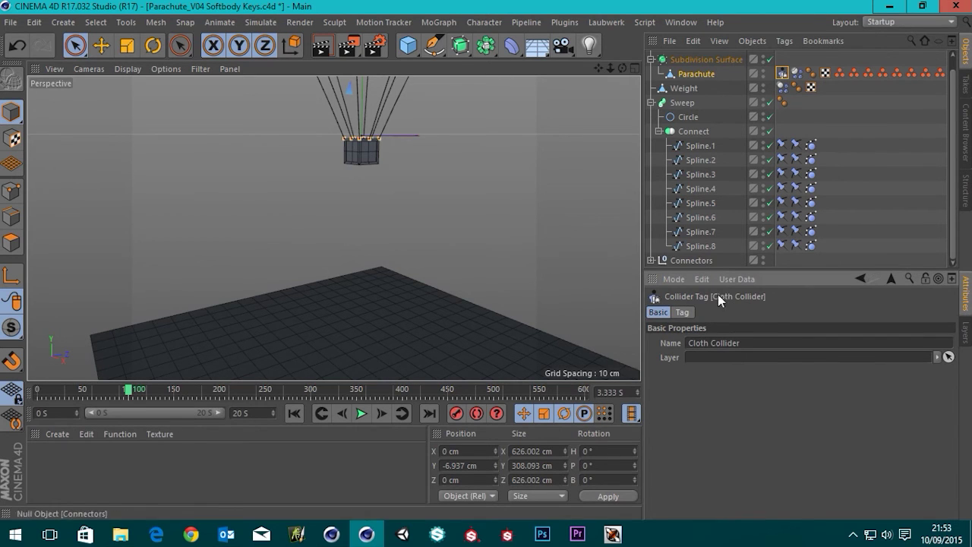
left_click(683, 312)
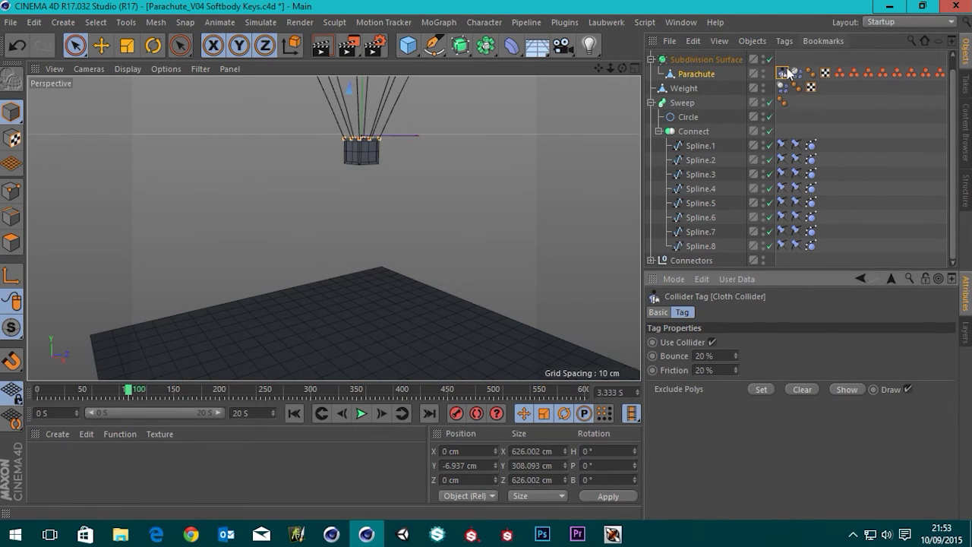
left_click(692, 73)
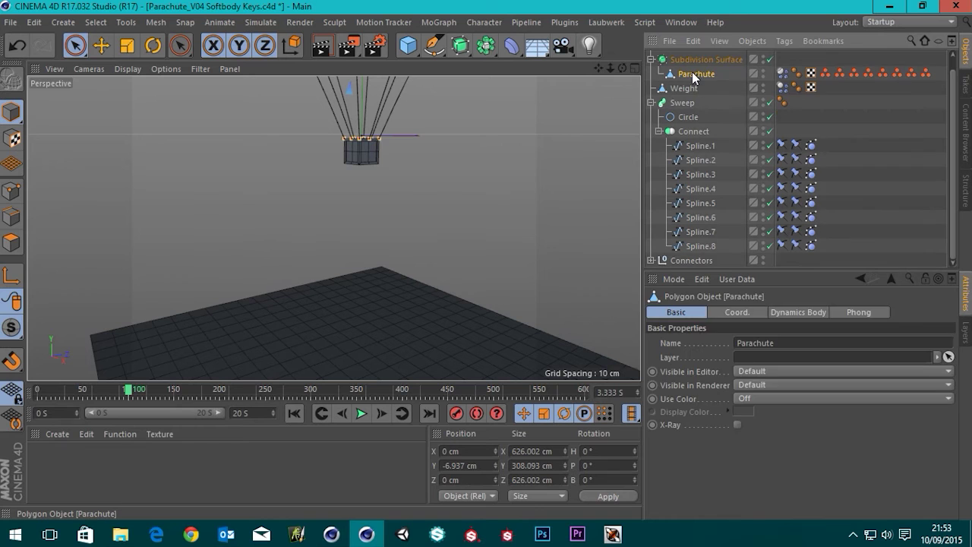
- Add a Cloth tag to Parachute and look through its Basic, Tag, Forces and Dressing tabs
right_click(692, 71)
mouse_move(743, 146)
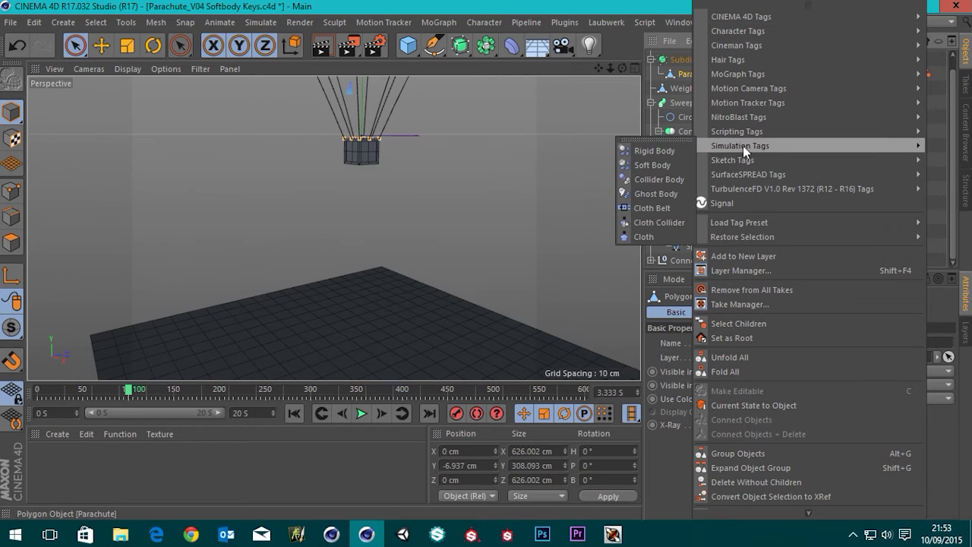
left_click(644, 236)
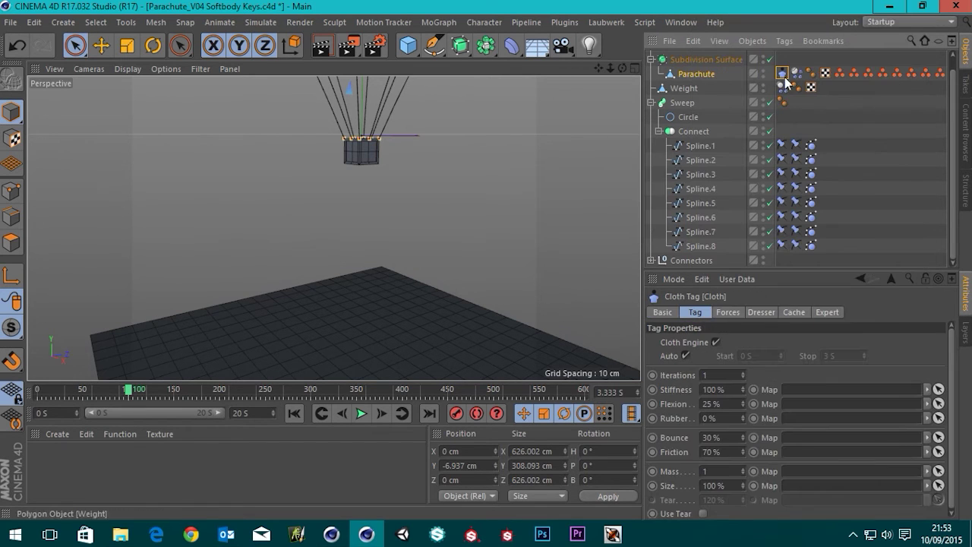
left_click(663, 312)
left_click(693, 314)
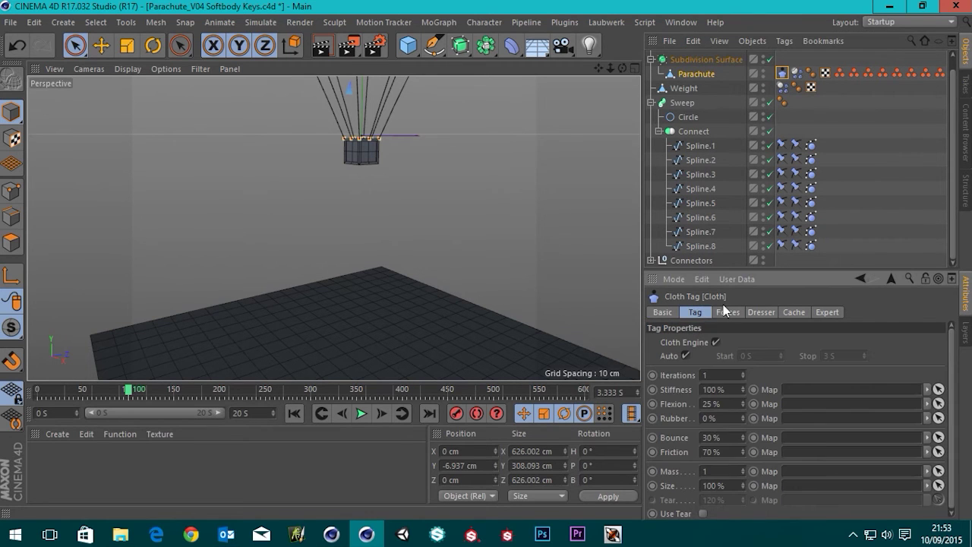
left_click(729, 312)
left_click(761, 313)
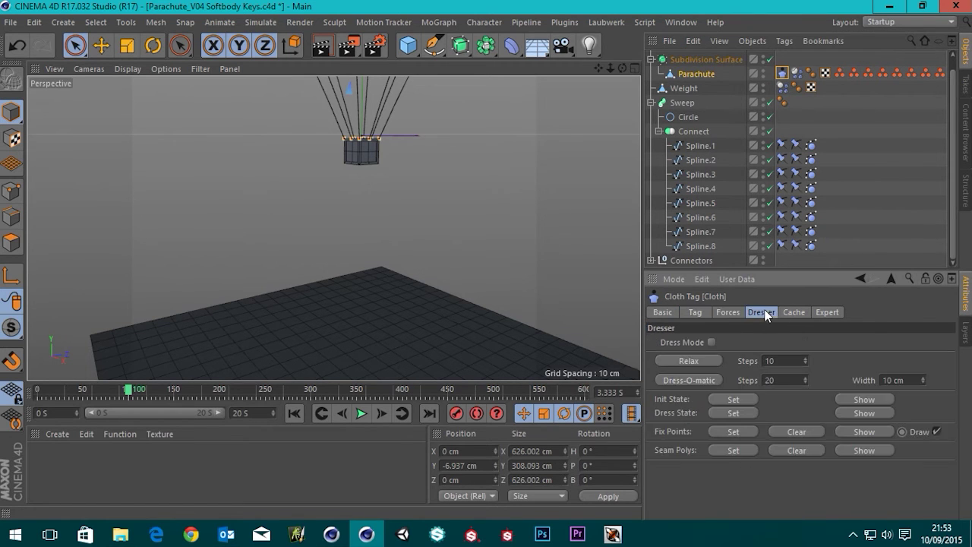
left_click(695, 313)
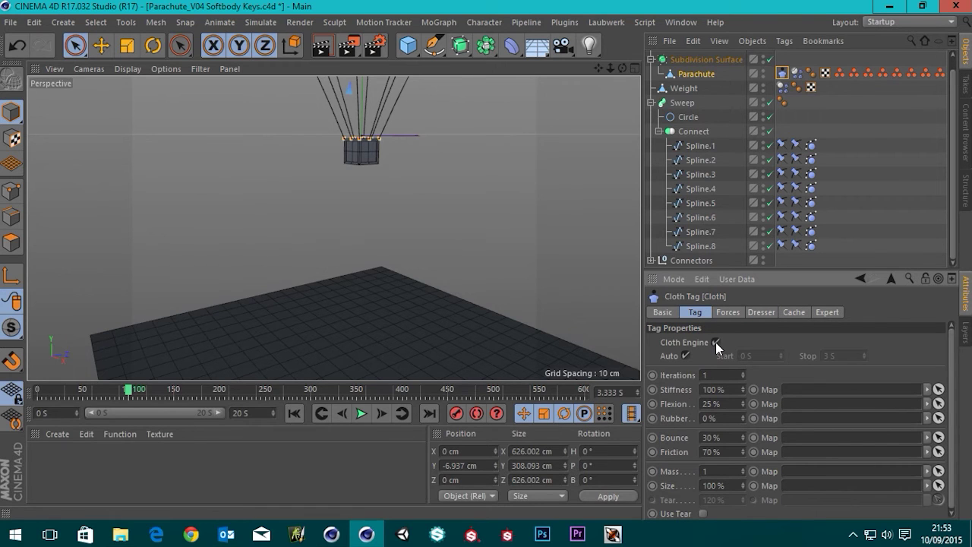
- Turn off the cloth engine and review the Forces, Dressing, Cache and Collision settings
left_click(715, 341)
scroll(949, 392, "down", 1)
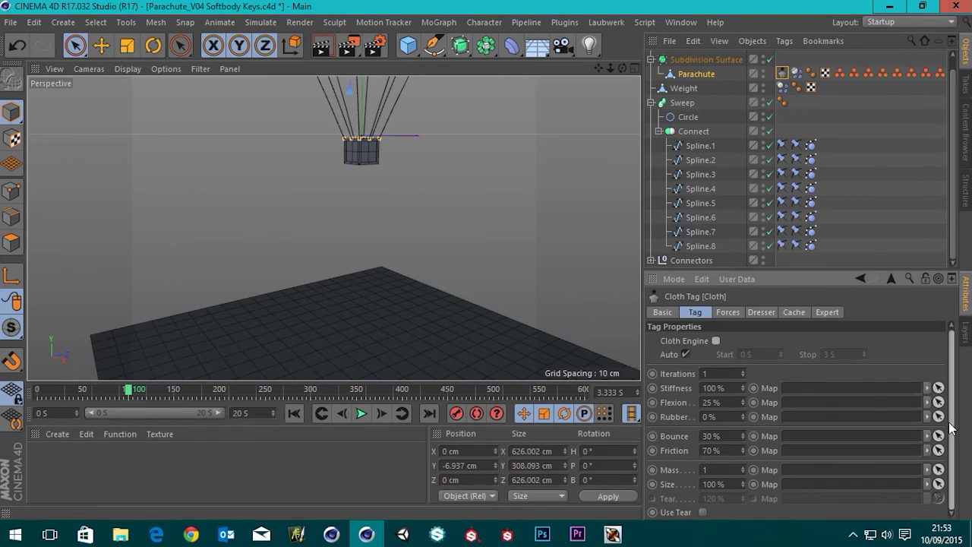
left_click(728, 314)
left_click(760, 314)
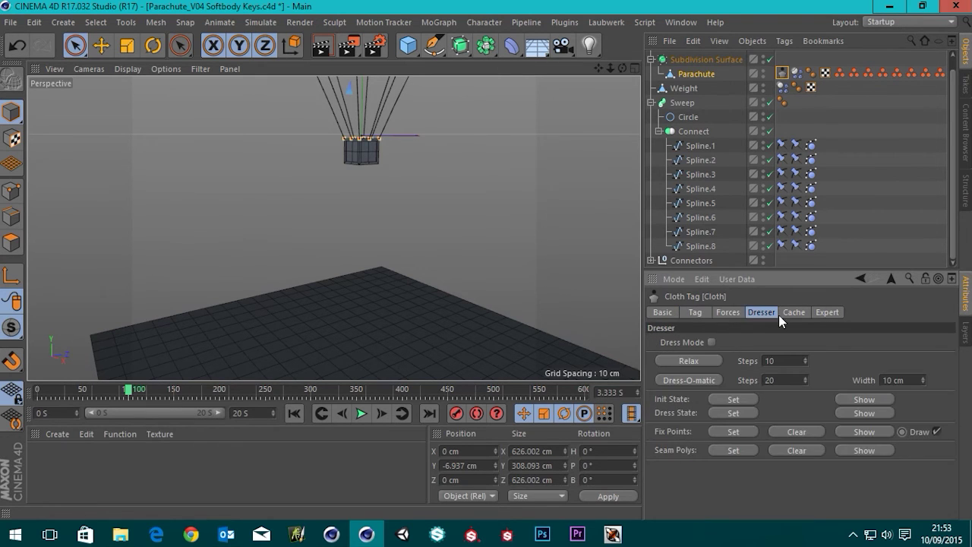
left_click(792, 313)
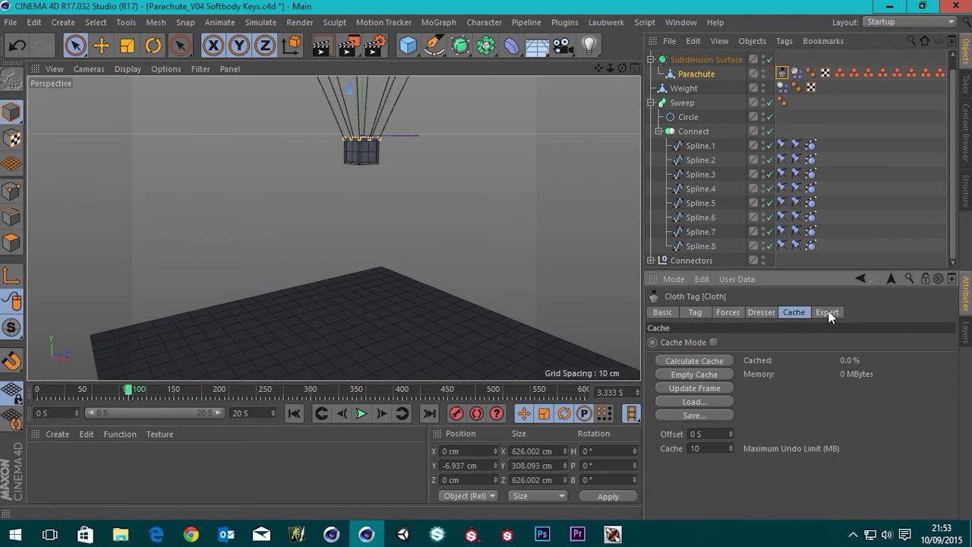
left_click(829, 314)
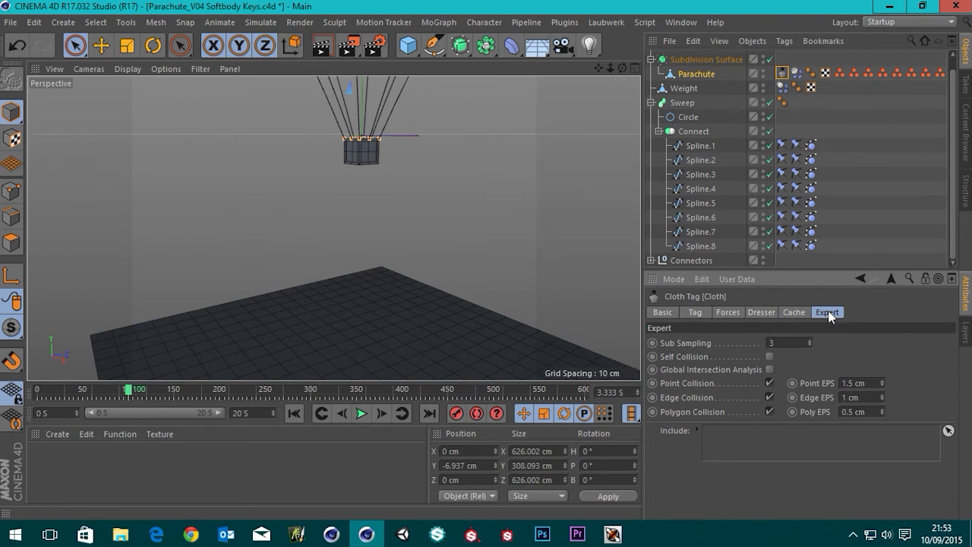
left_click(797, 316)
left_click(758, 314)
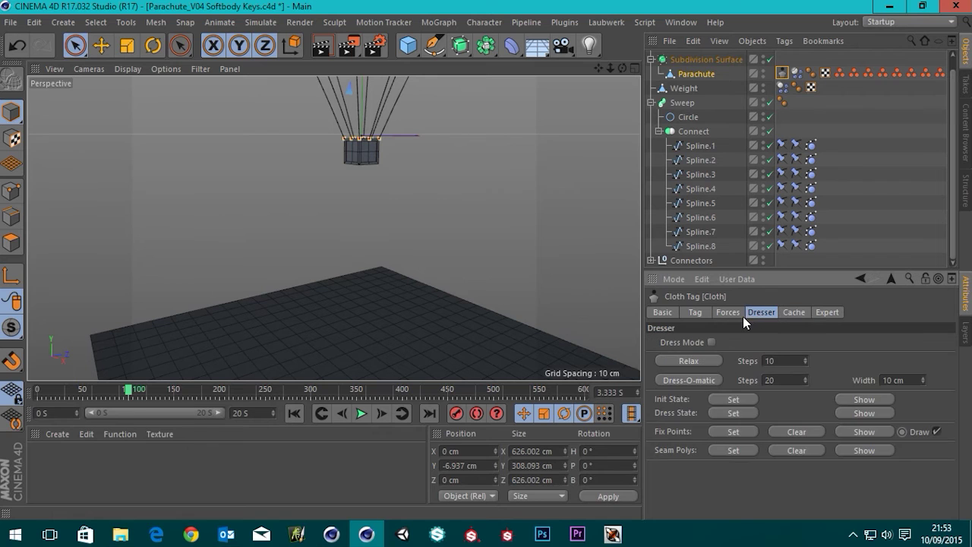
left_click(793, 317)
left_click(756, 314)
left_click(723, 313)
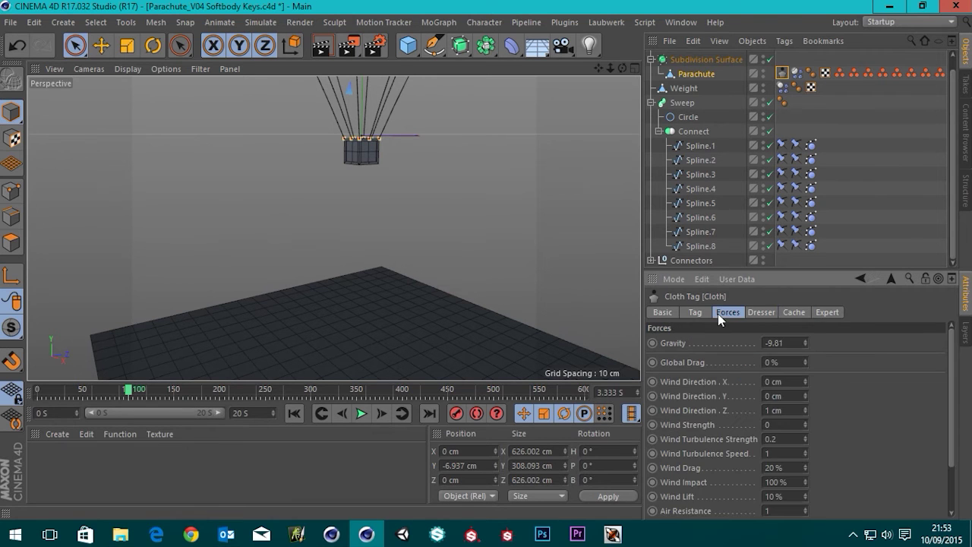
left_click(692, 313)
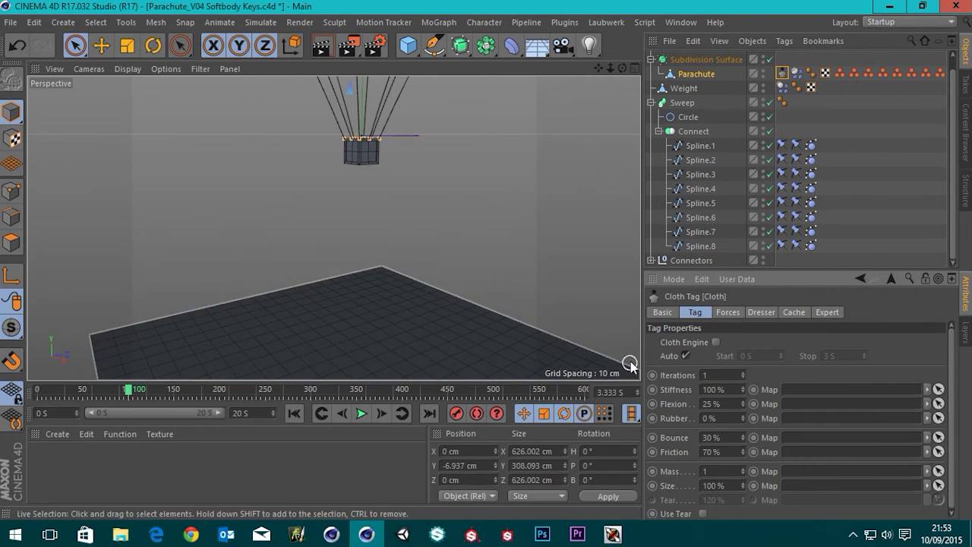
- Recheck the Cloth tag's tabs, ending on Tag with Iterations 1 and Stiffness 100%
scroll(954, 388, "down", 1)
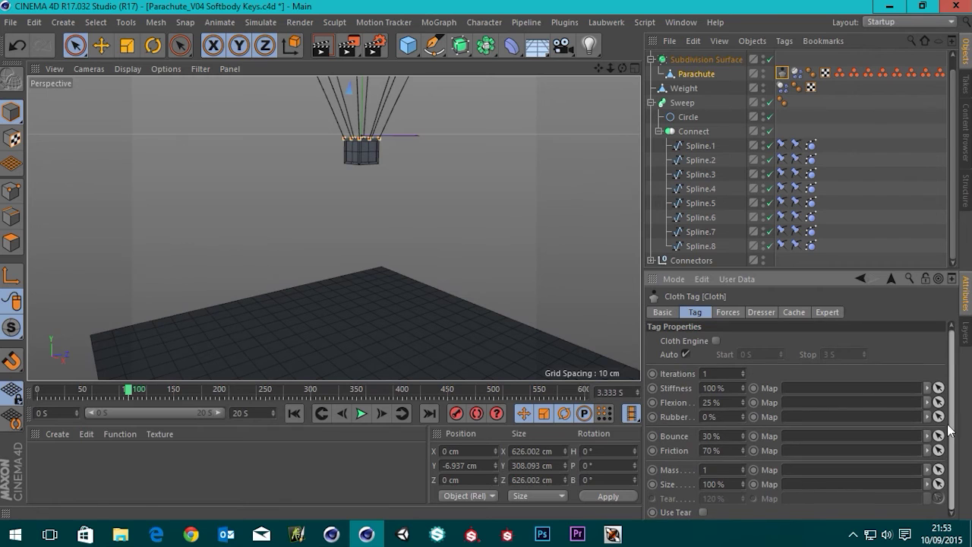
left_click(663, 313)
left_click(695, 313)
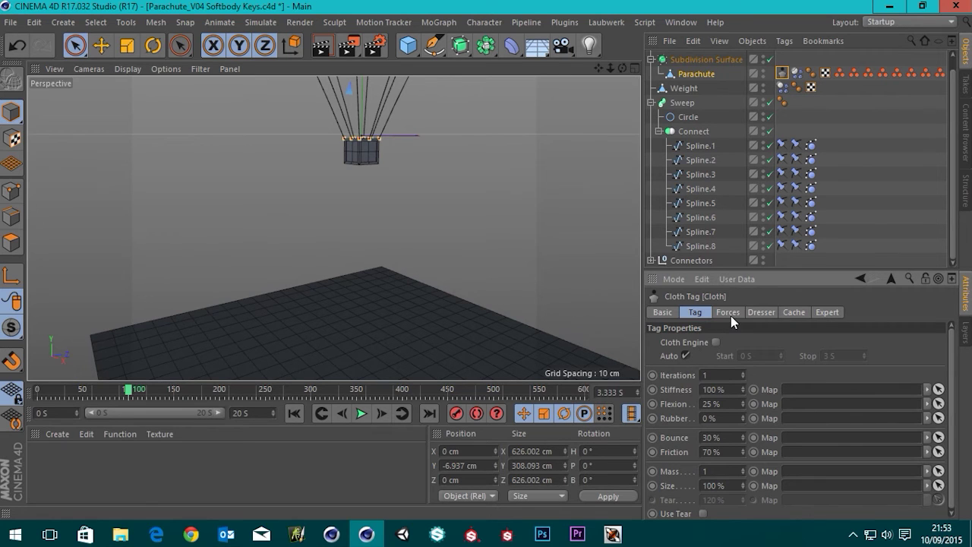
left_click(729, 313)
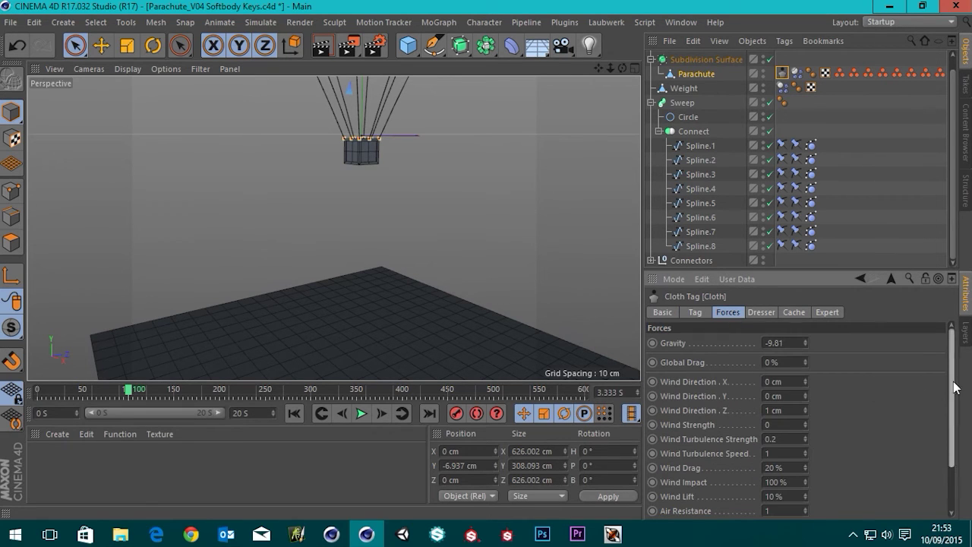
scroll(942, 372, "down", 2)
scroll(940, 357, "up", 2)
left_click(758, 313)
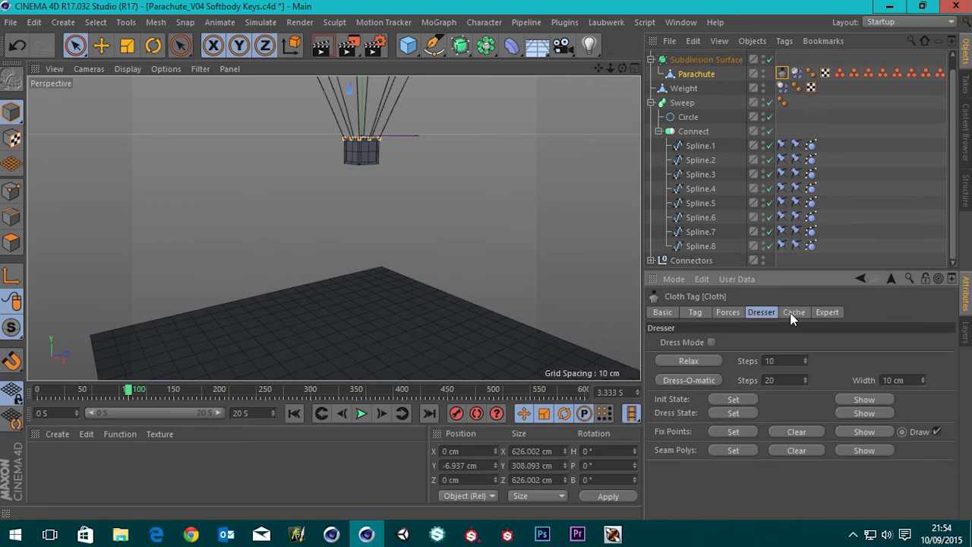
left_click(794, 312)
left_click(827, 312)
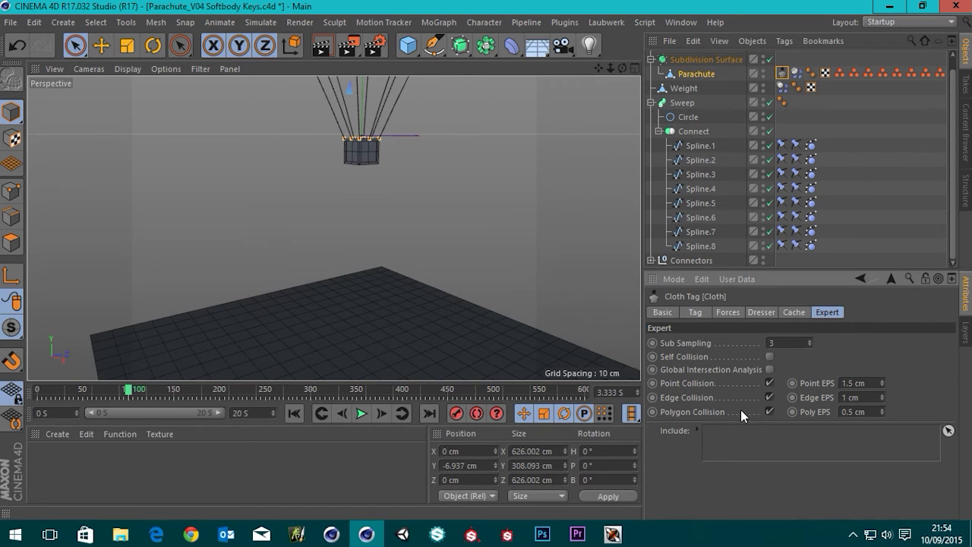
left_click(726, 315)
left_click(698, 315)
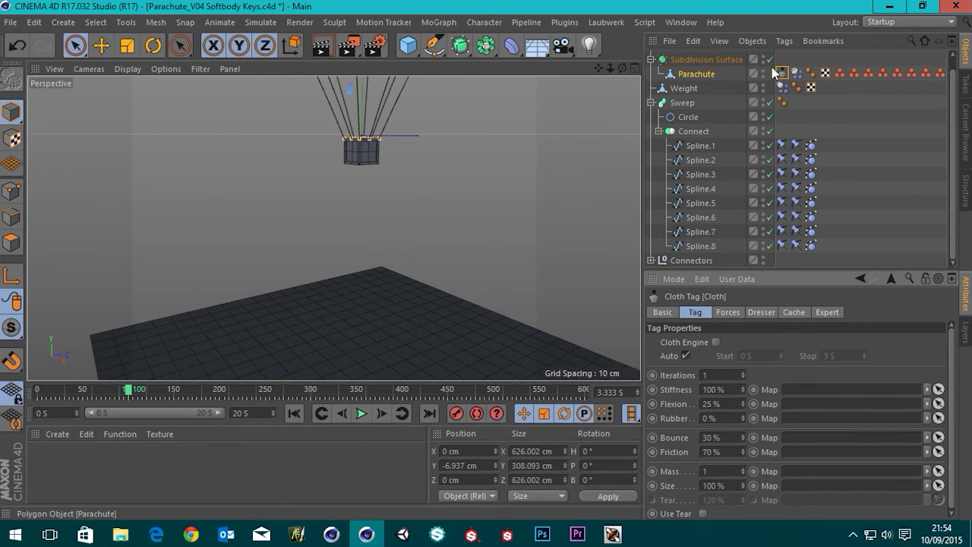
- Delete the parachute's Cloth tag and briefly test-play the animation
key("Delete")
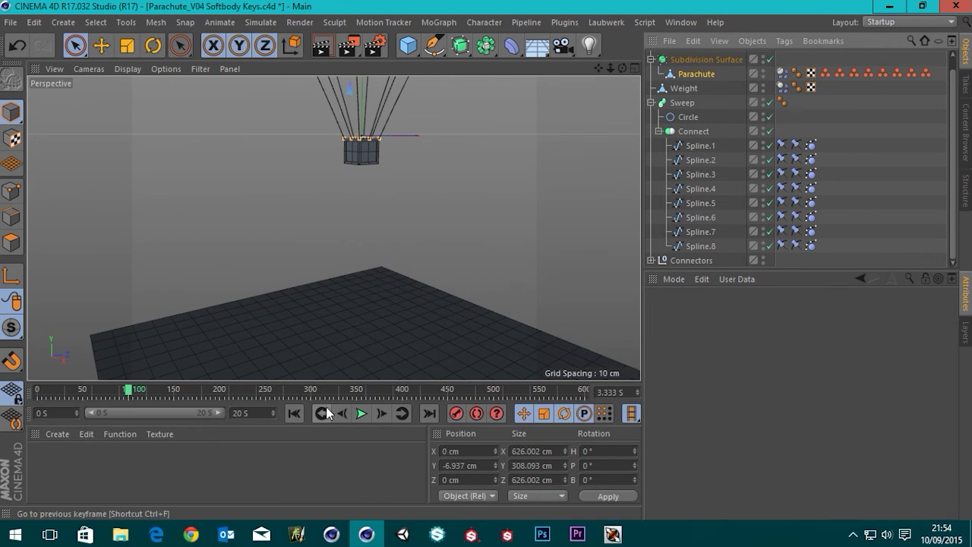
left_click(361, 414)
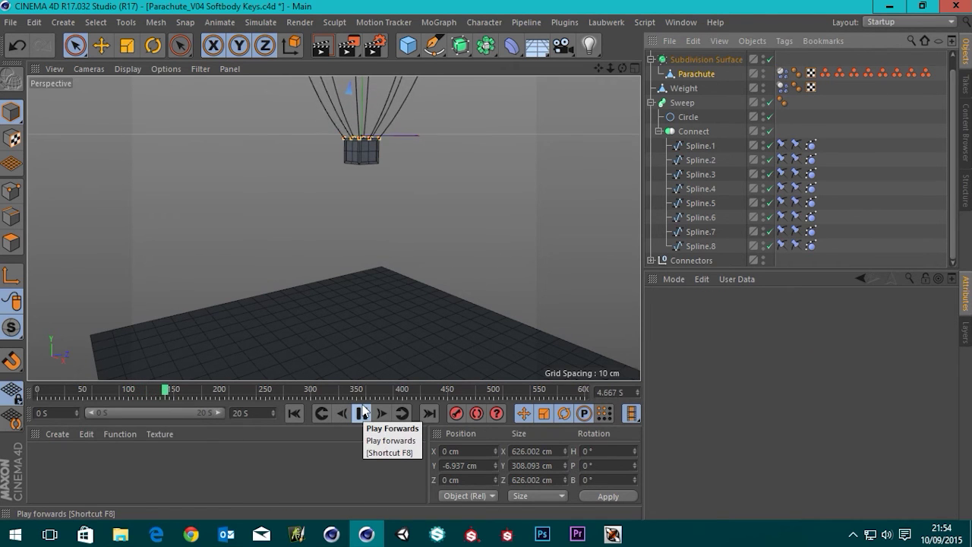
left_click(361, 414)
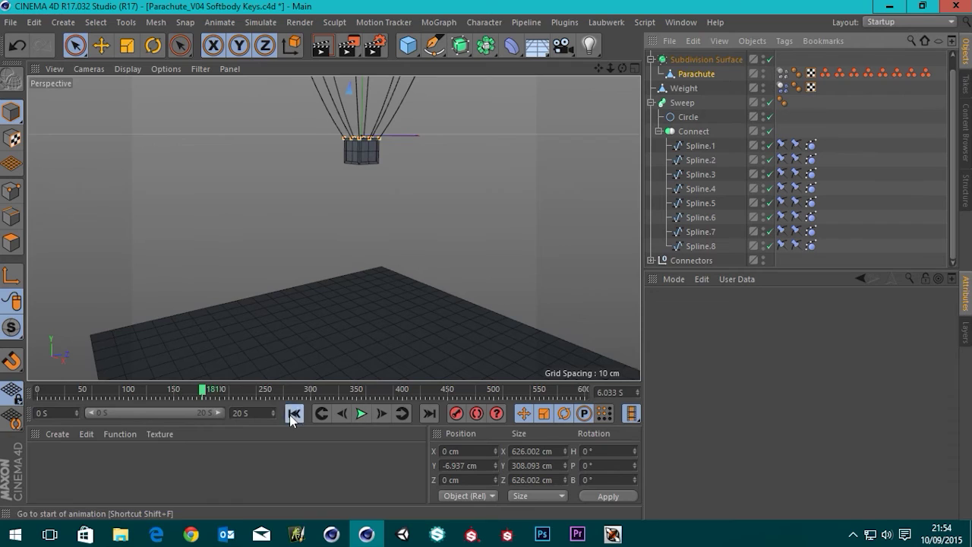
left_click(293, 413)
- Open Parachute_V04 Softbody Keys.c4d again as a separate untitled copy
left_click(9, 22)
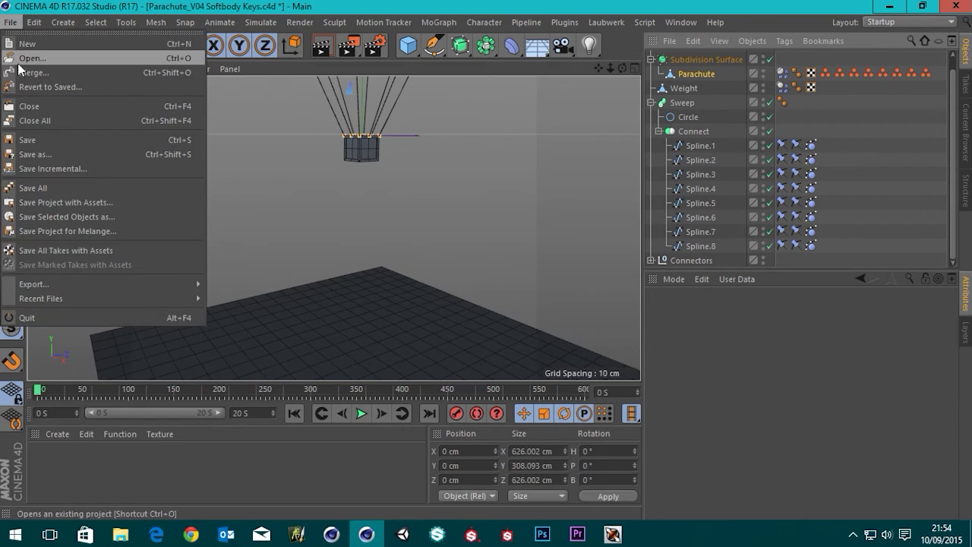
left_click(25, 60)
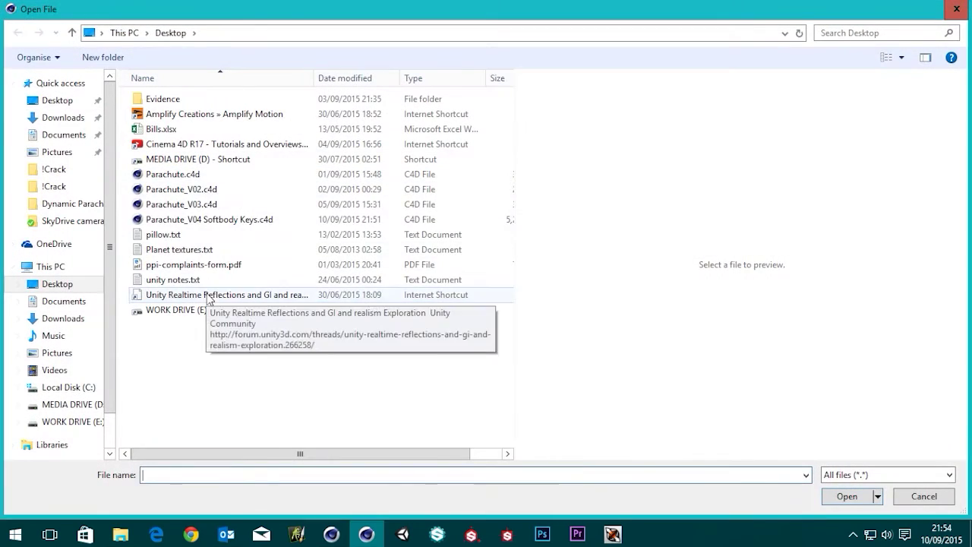
double_click(191, 220)
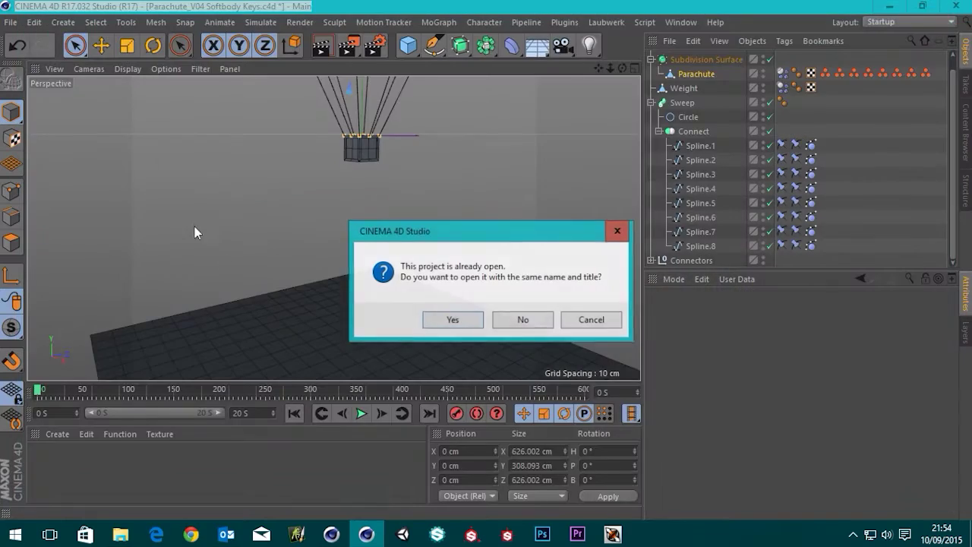
left_click(517, 320)
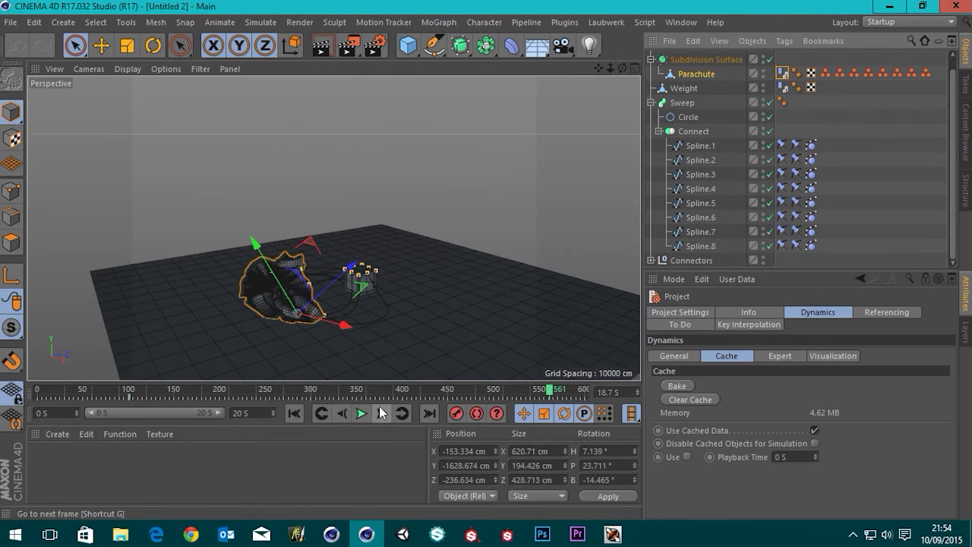
- Play the copy's parachute drop from the start and scrub to where the canopy settles
left_click(293, 414)
left_click(360, 413)
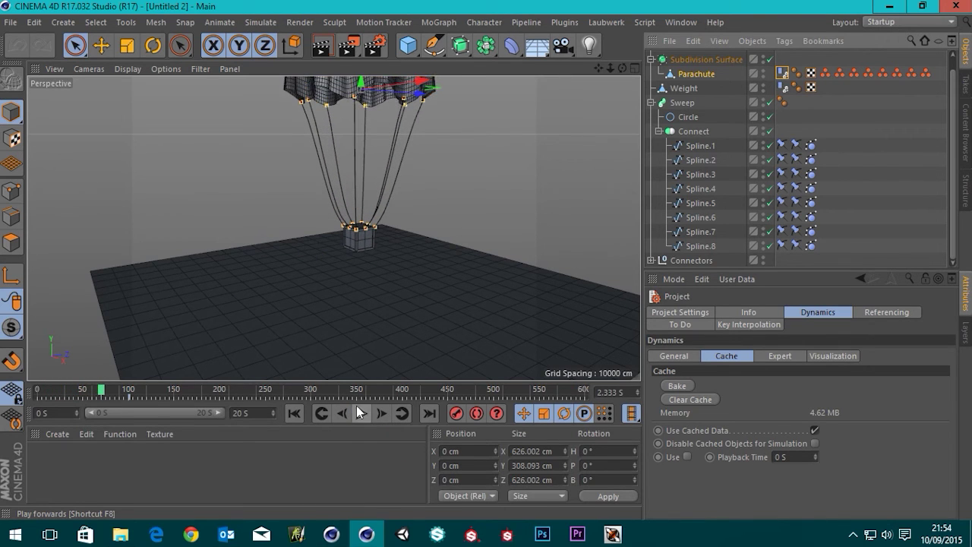
left_click(360, 413)
mouse_move(107, 395)
left_mouse_down()
mouse_move(349, 393)
mouse_move(71, 394)
mouse_move(121, 376)
mouse_move(182, 391)
mouse_move(275, 391)
mouse_move(23, 382)
left_mouse_up()
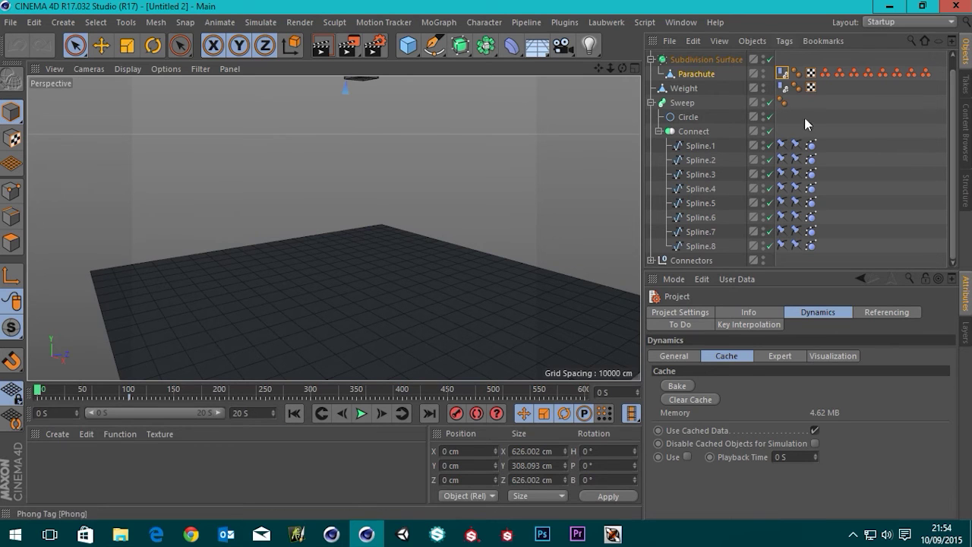
- Select all eight cord Spline Dynamics tags and calculate their dynamics cache
left_click(702, 145)
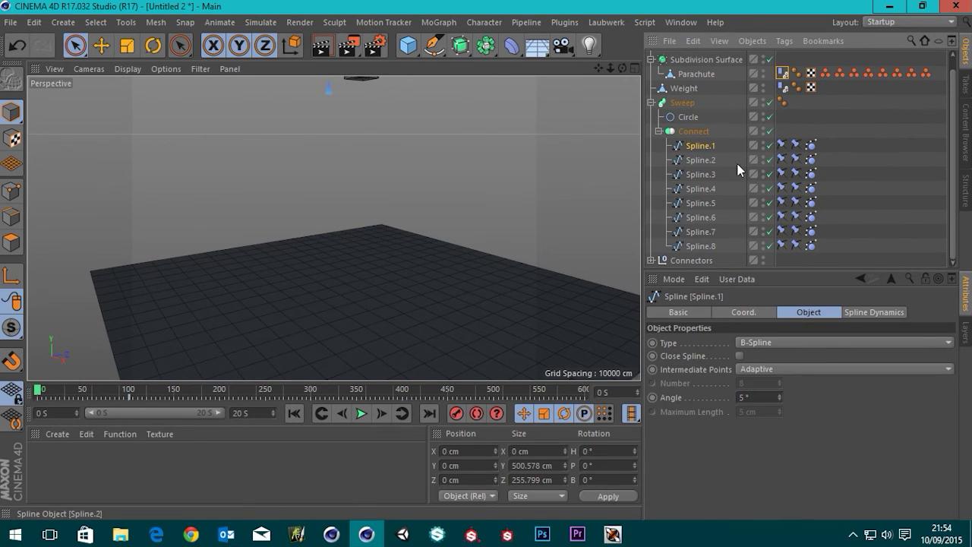
left_click(811, 145)
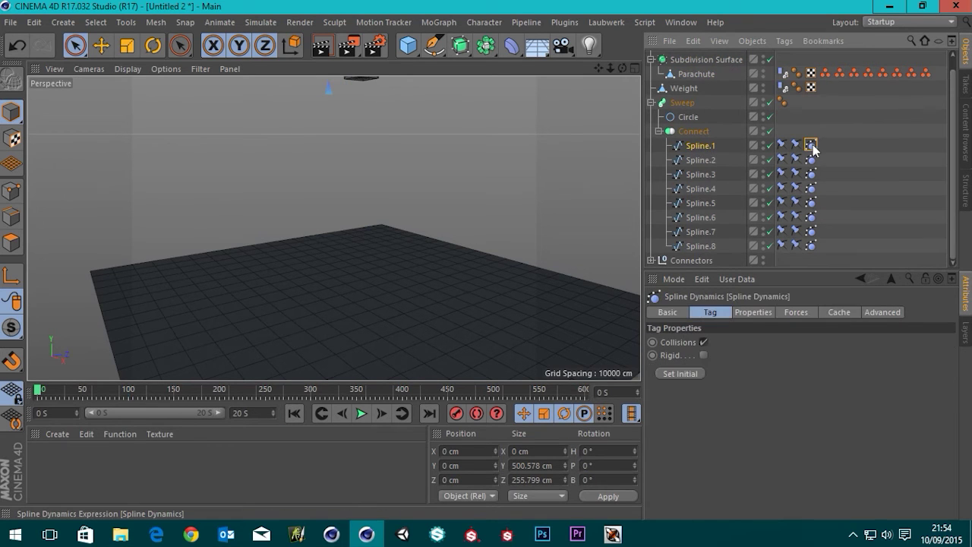
left_click(812, 246, "shift")
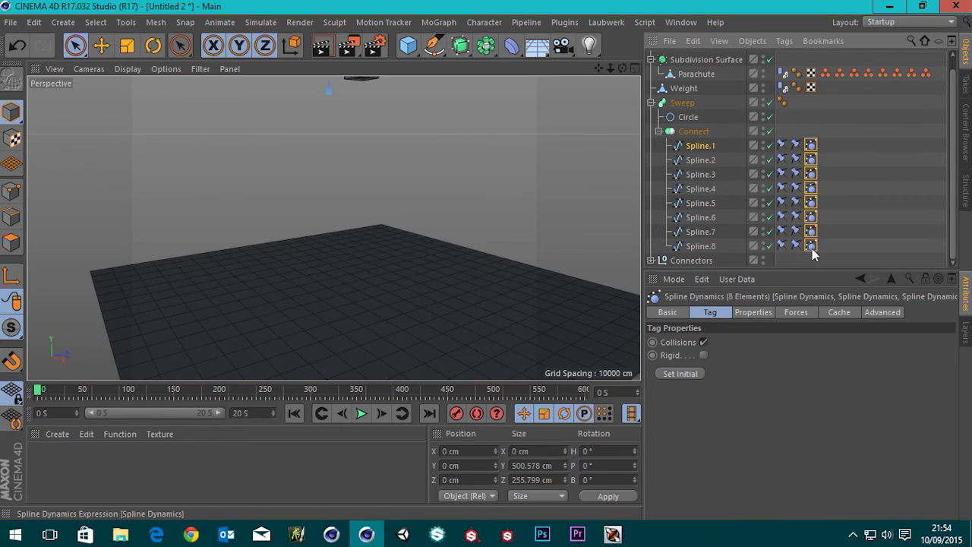
left_click(843, 313)
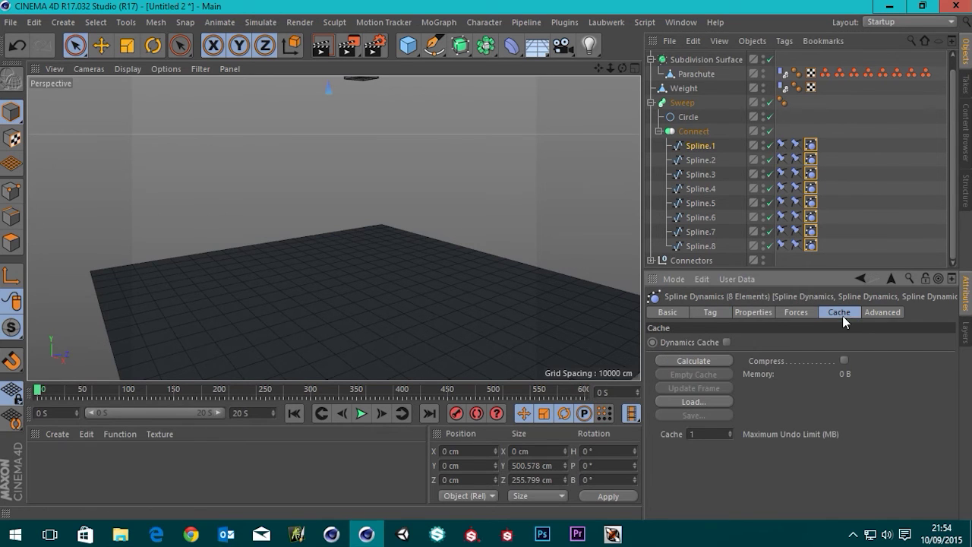
left_click(700, 359)
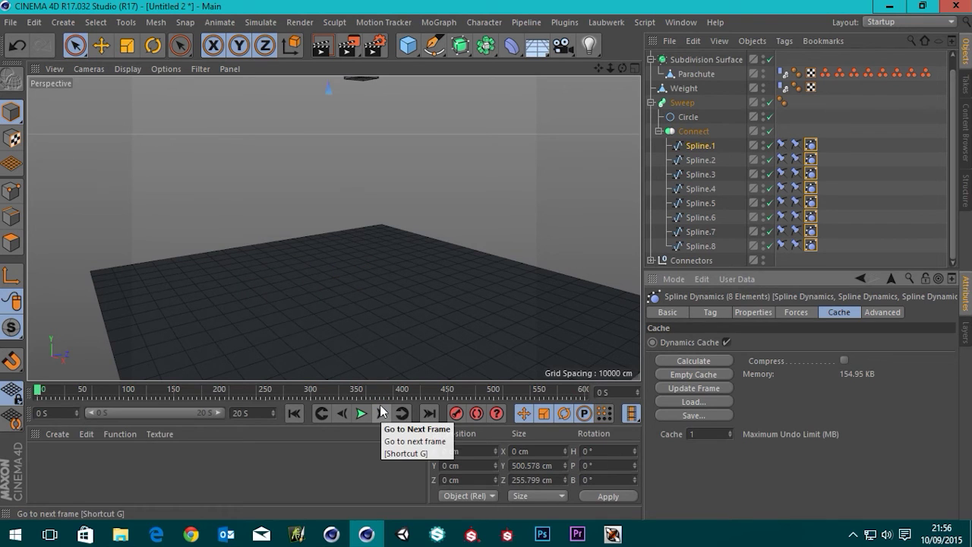
- Play back the cached parachute drop, scrubbing through it, and pause at frame 64
left_click(363, 415)
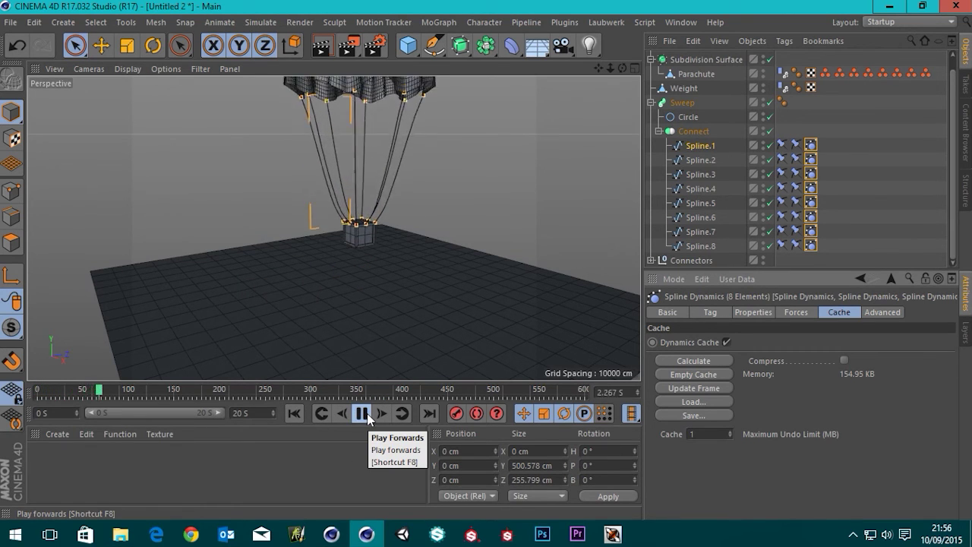
left_click_drag(239, 396, 17, 407)
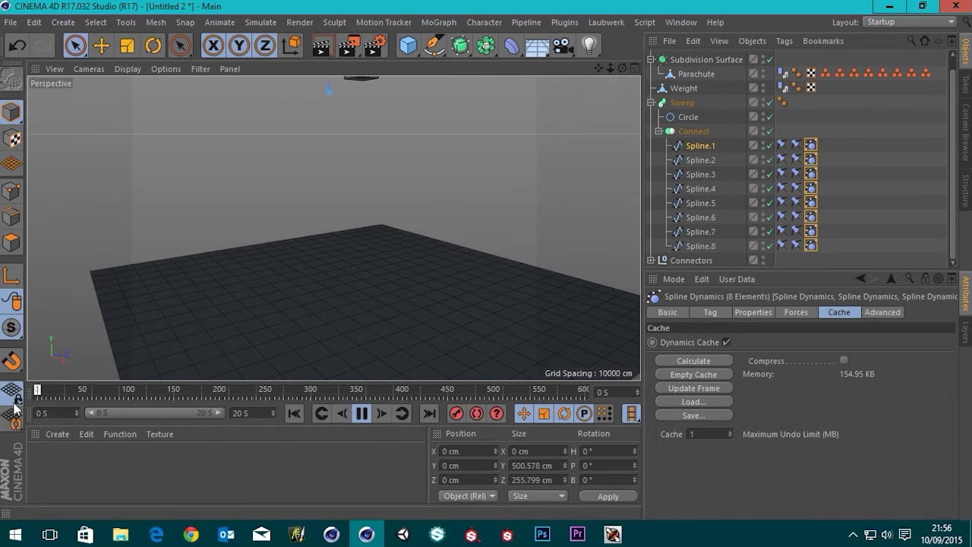
left_click(361, 413)
scroll(385, 144, "up", 3)
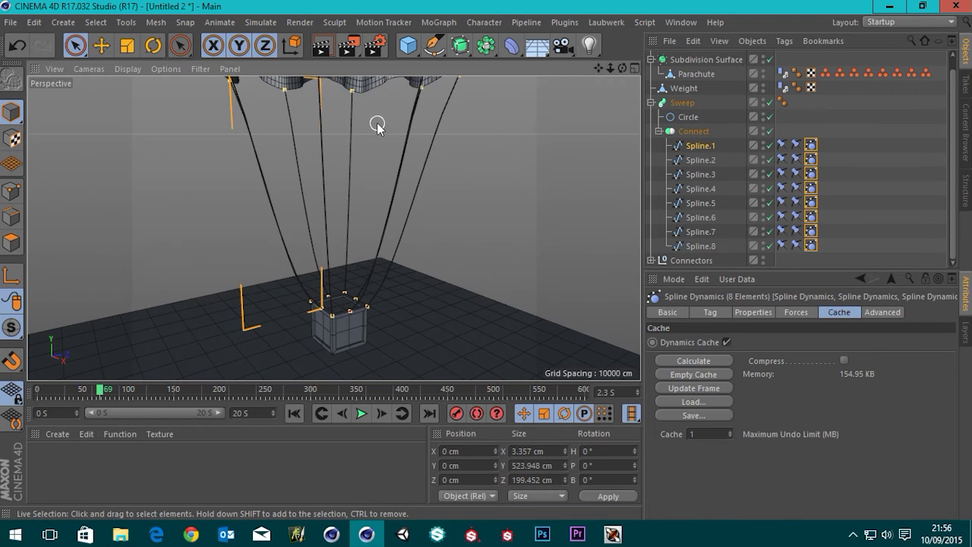
scroll(374, 125, "down", 5)
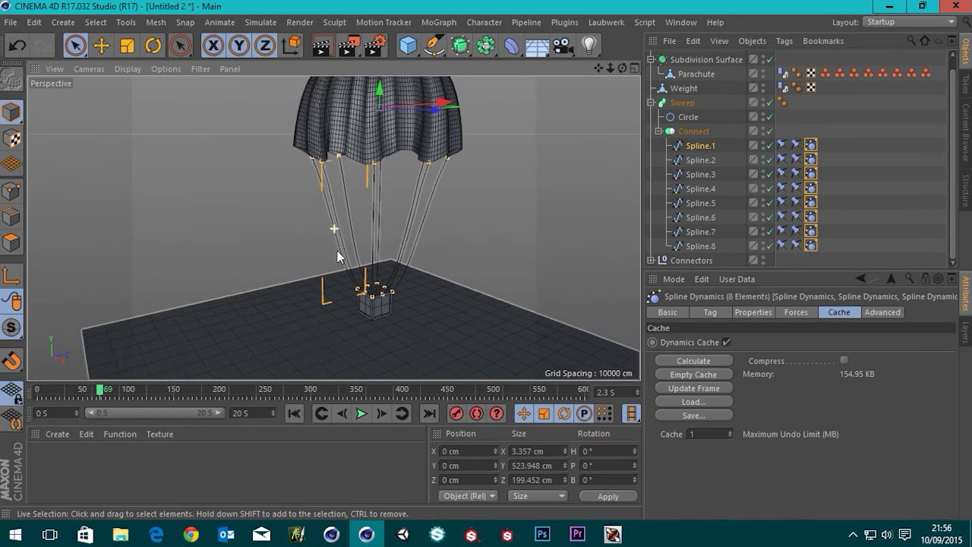
left_click(294, 413)
left_click(361, 413)
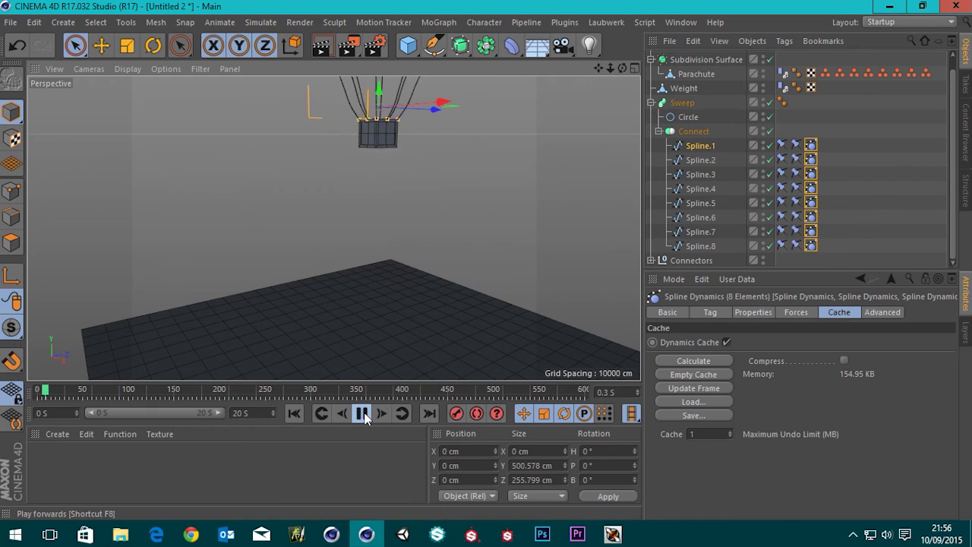
left_click(361, 413)
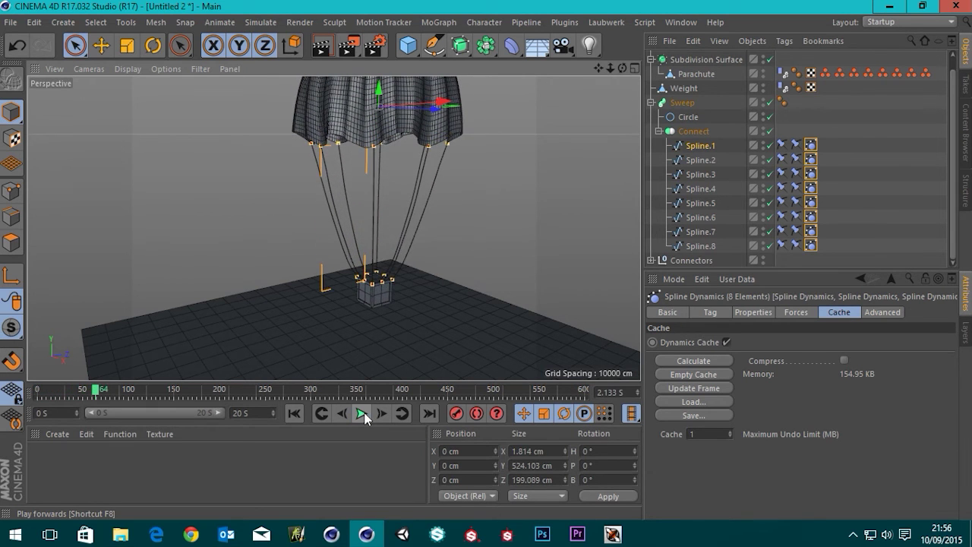
scroll(439, 124, "up", 6)
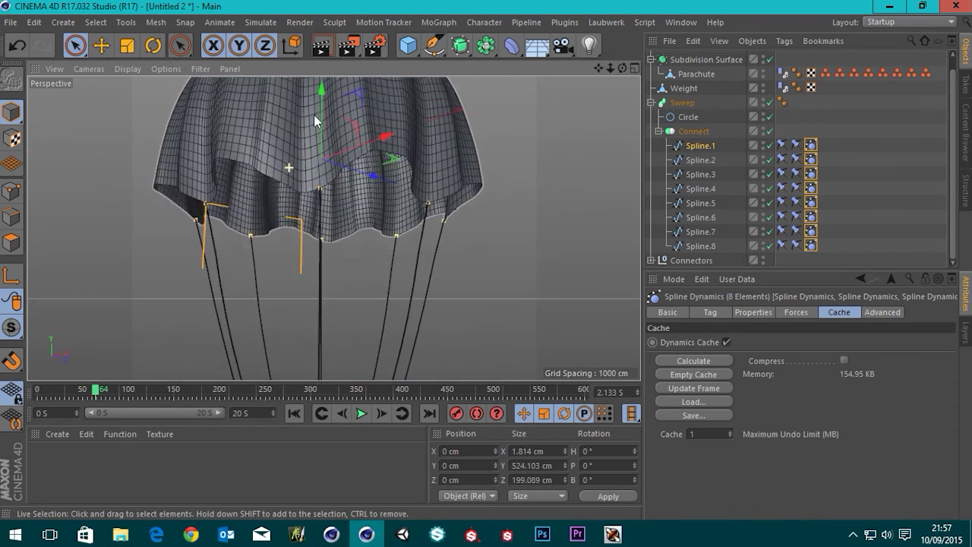
- Test-render the parachute in the viewport, then a close-up of the box
left_click(322, 46)
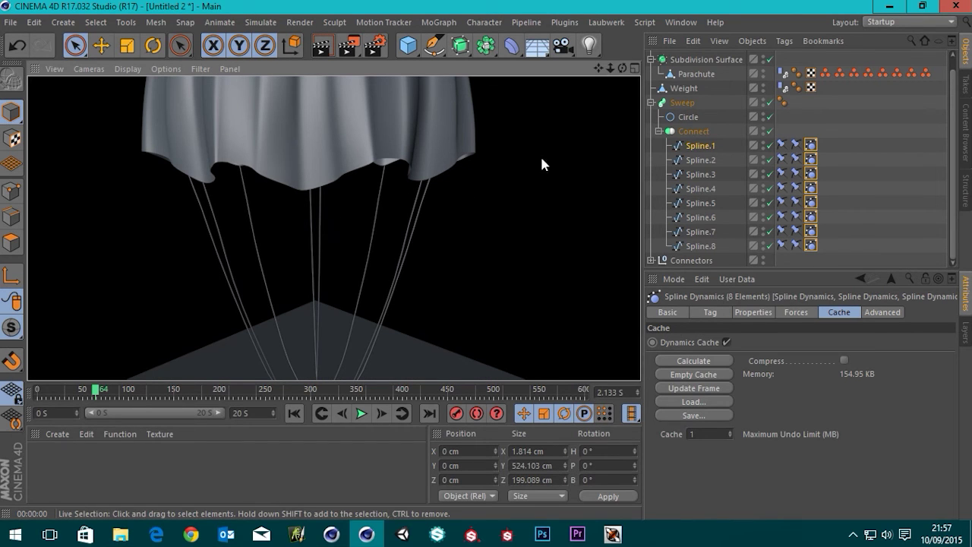
left_click(302, 276)
left_click_drag(337, 223, 317, 281, "alt")
scroll(379, 243, "up", 3)
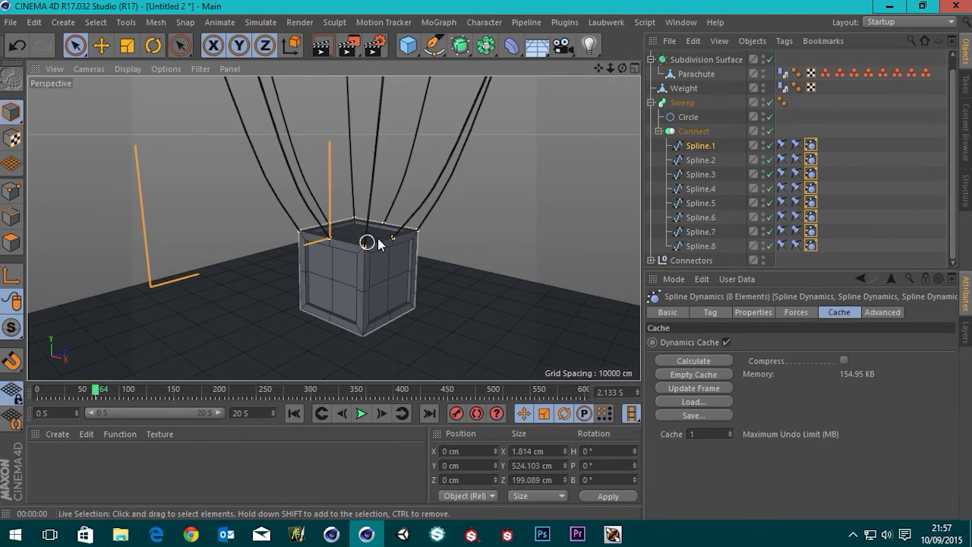
scroll(379, 243, "up", 2)
left_click(321, 45)
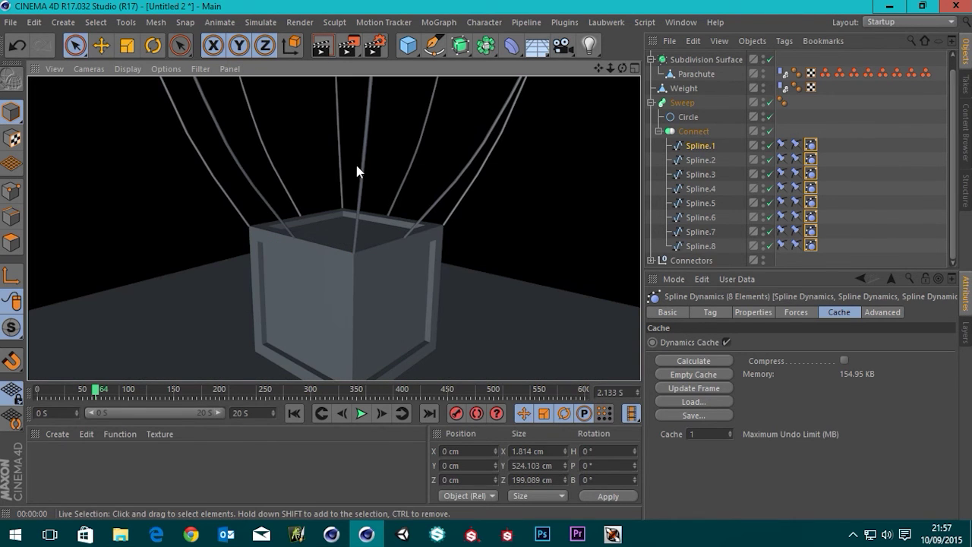
left_click(373, 174)
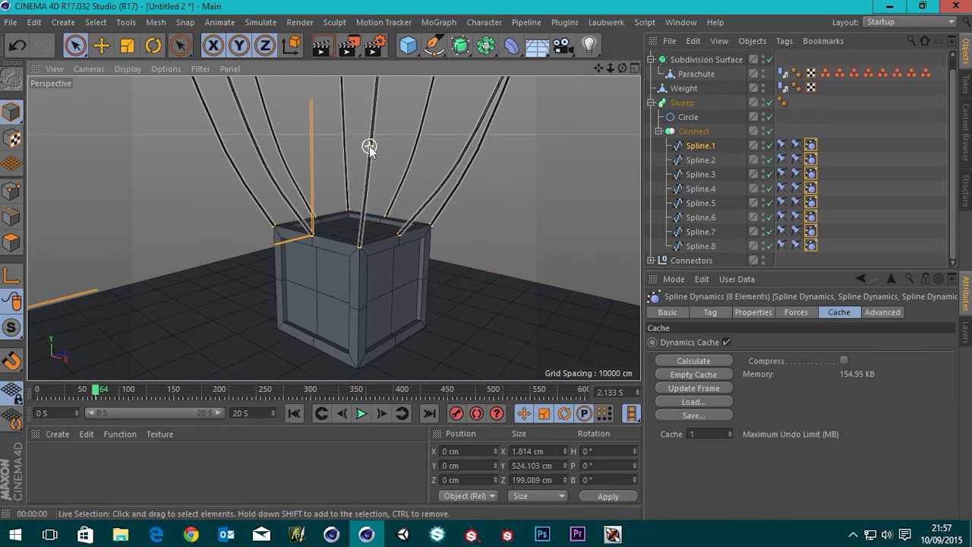
- Apply the HDTV 1080 24 preset with Lock Ratio on and width 800 (800 x 450)
left_click(374, 45)
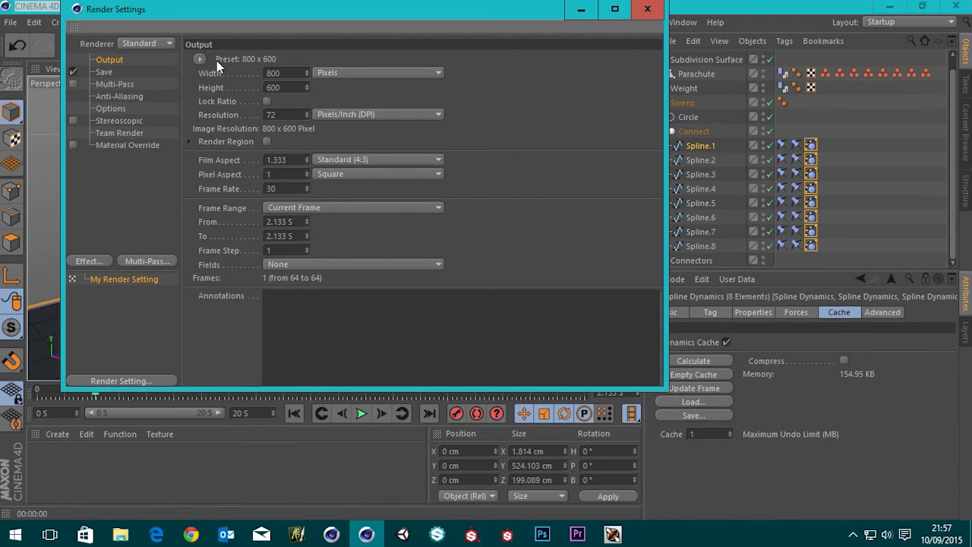
left_click(200, 58)
mouse_move(256, 100)
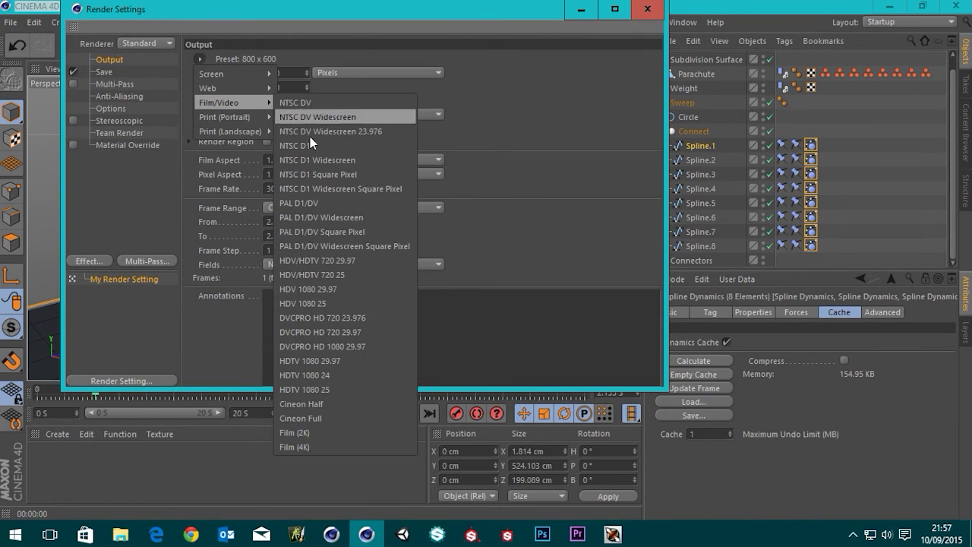
left_click(317, 376)
left_click(266, 101)
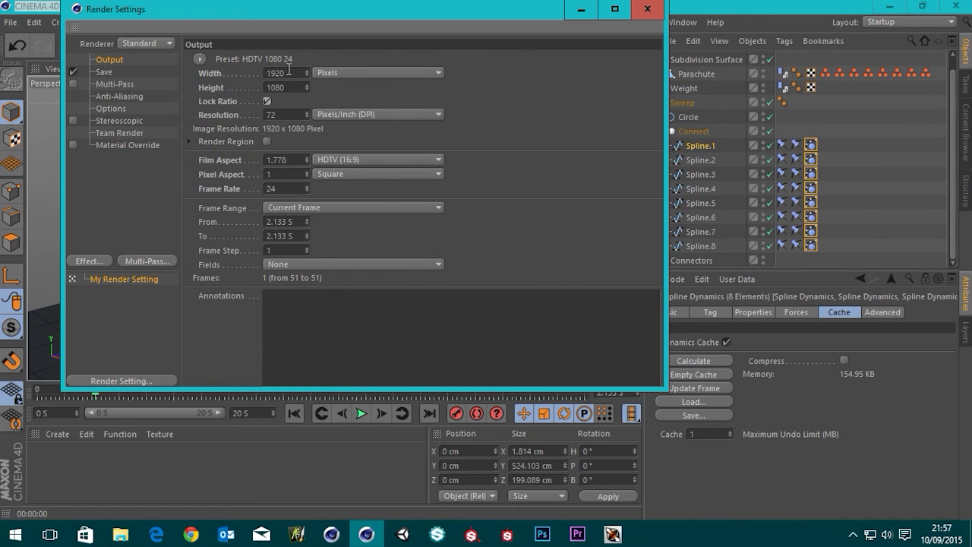
double_click(294, 71)
type("800")
key("Return")
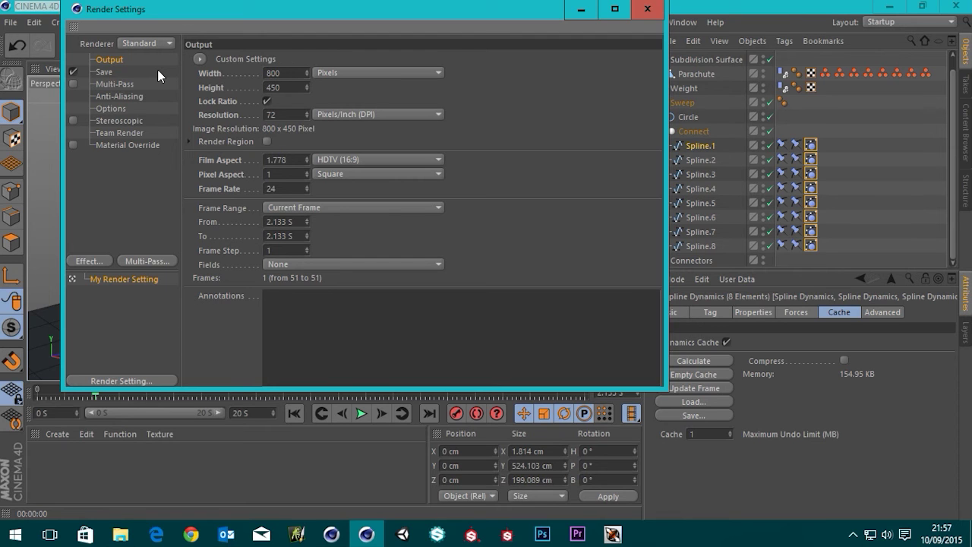
- Orbit around the box and render it to the Picture Viewer
left_click(647, 8)
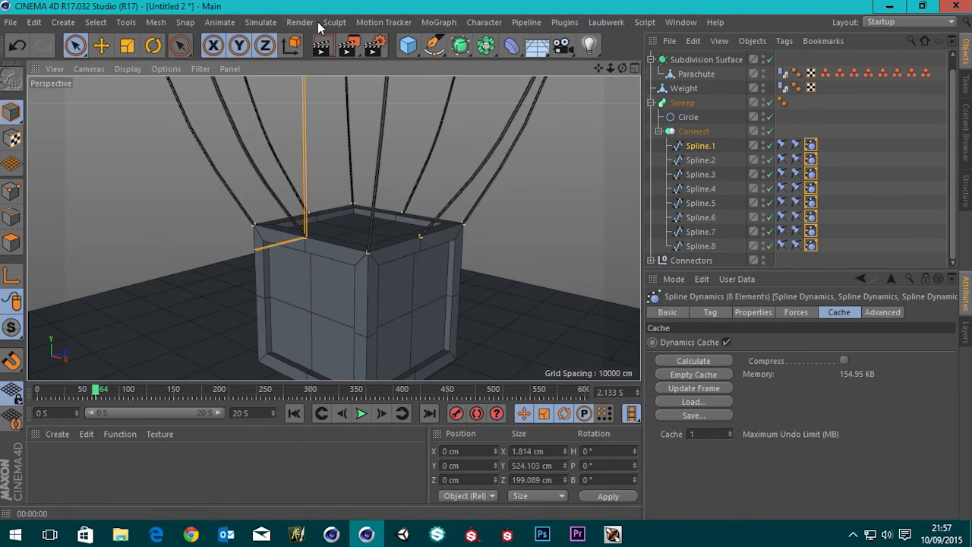
left_click_drag(354, 220, 377, 217, "alt")
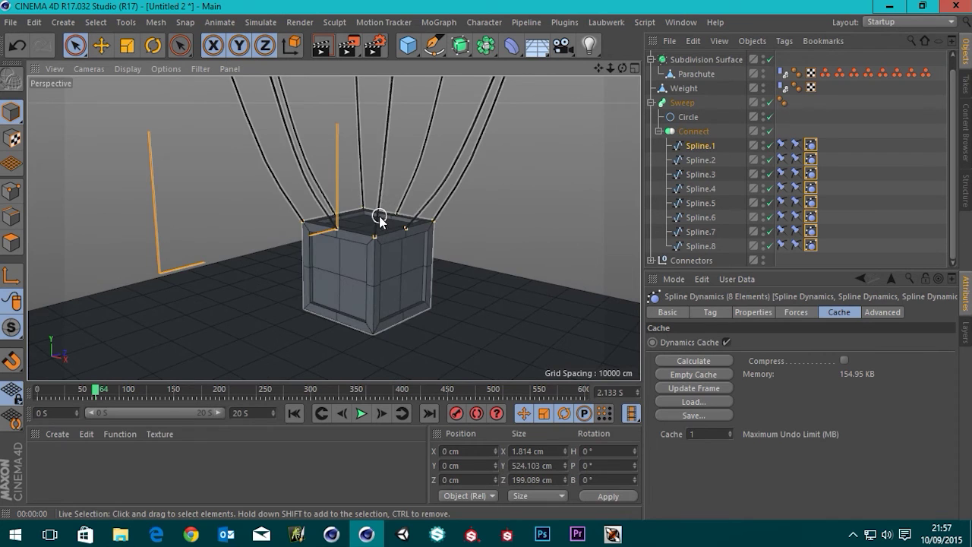
scroll(375, 225, "up", 5)
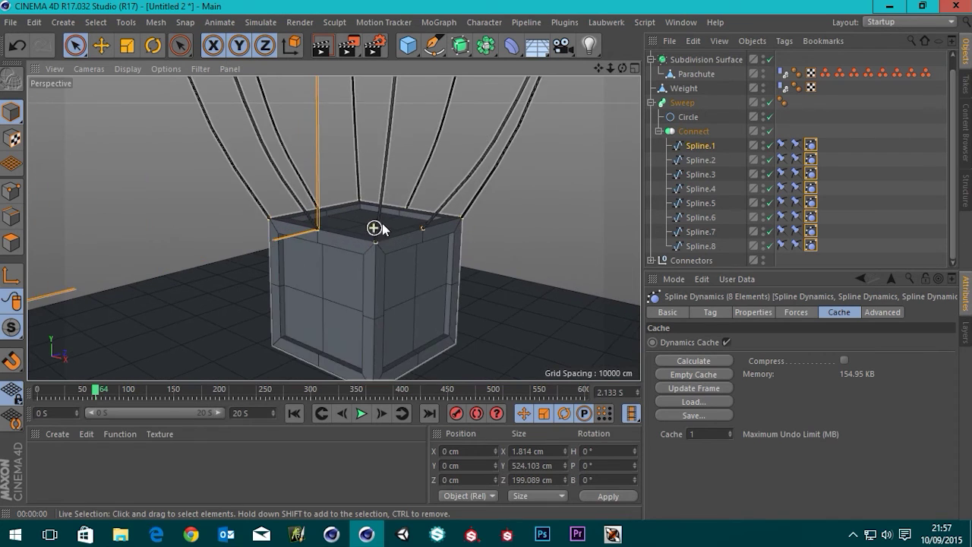
left_click(321, 46)
middle_click(362, 277)
key("F1")
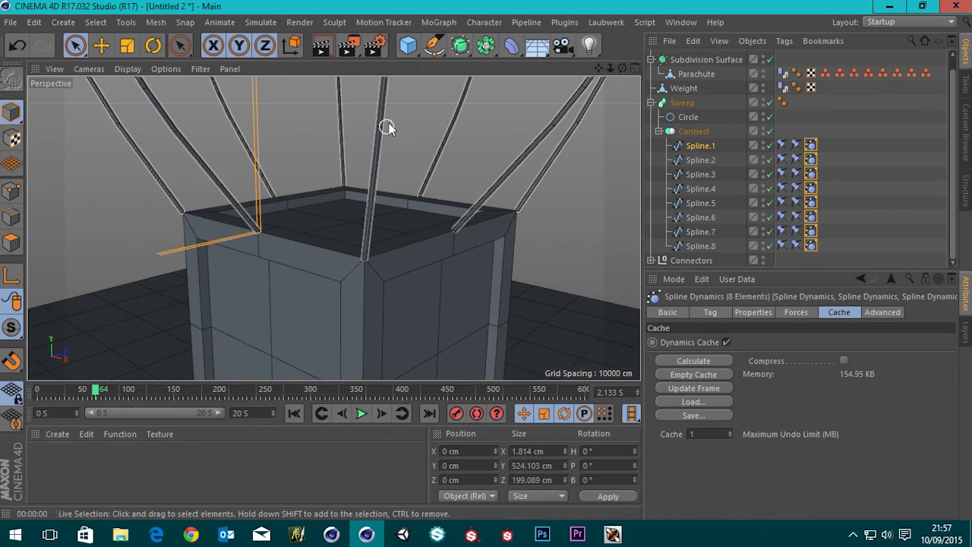
left_click(347, 46)
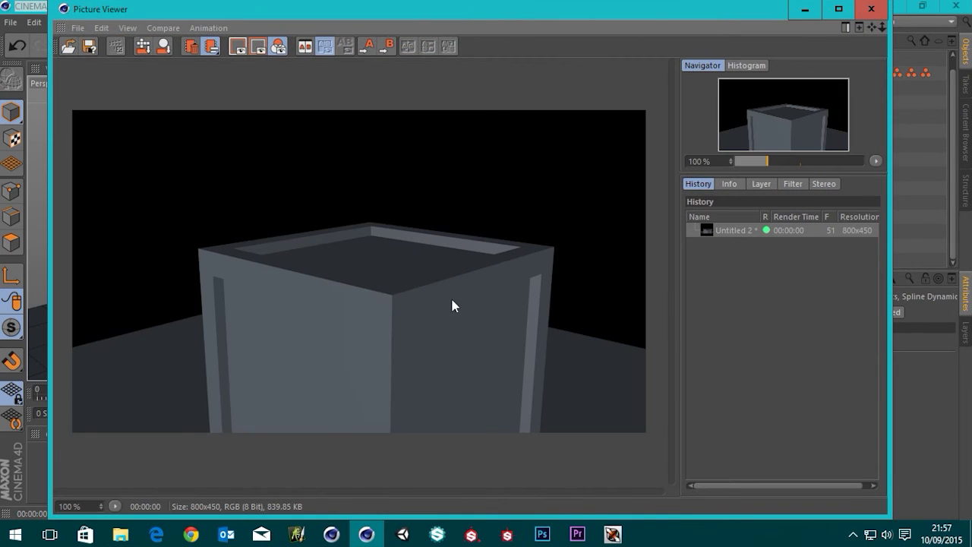
left_click(871, 8)
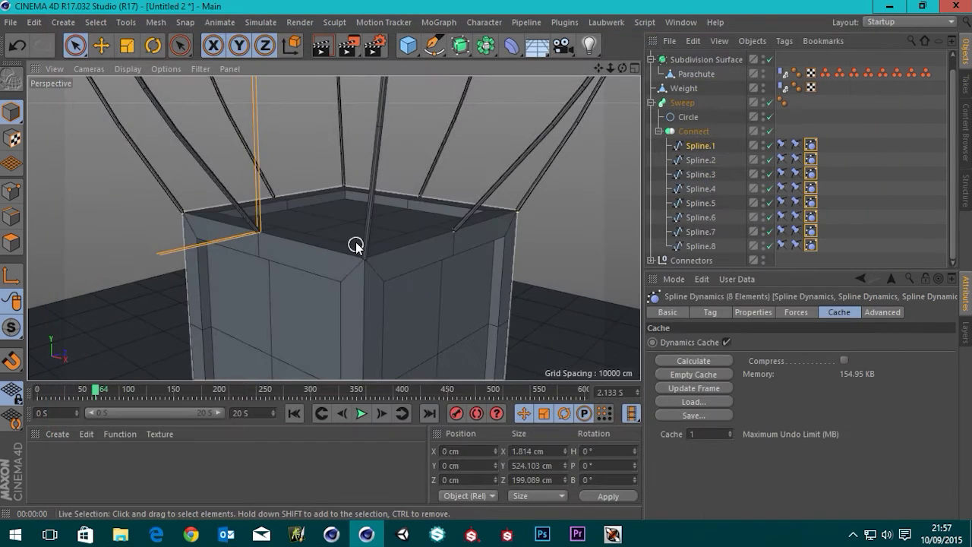
- Zoom out and render the full scene to the Picture Viewer
scroll(364, 157, "down", 10)
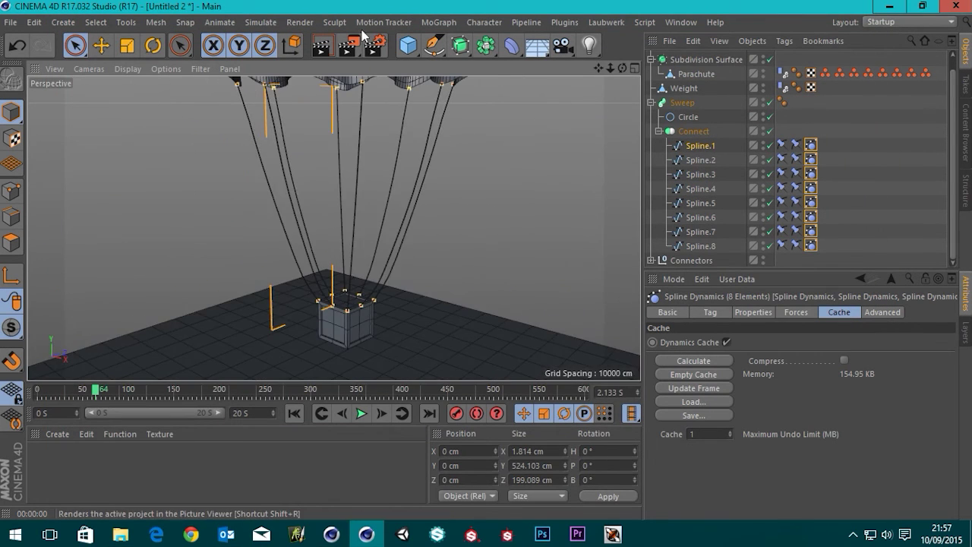
left_click(347, 48)
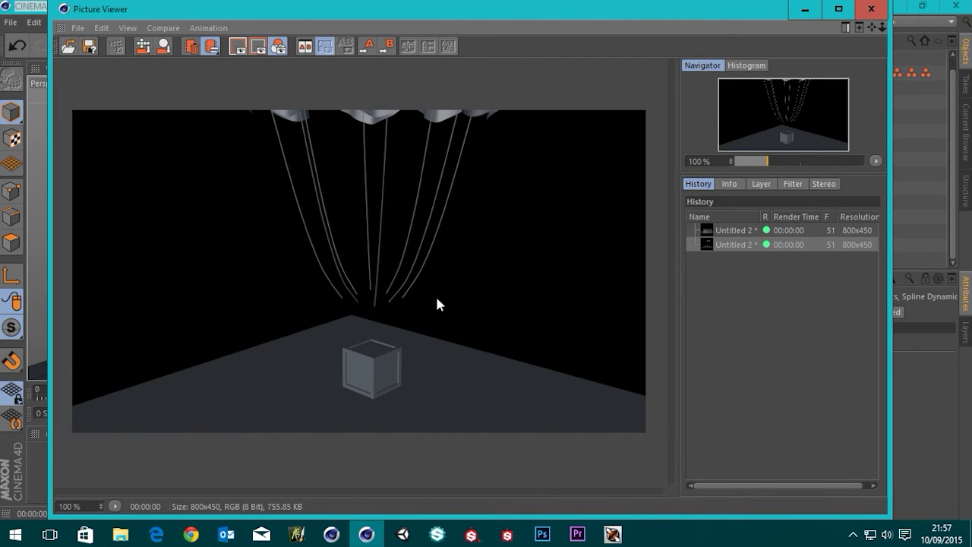
left_click(870, 9)
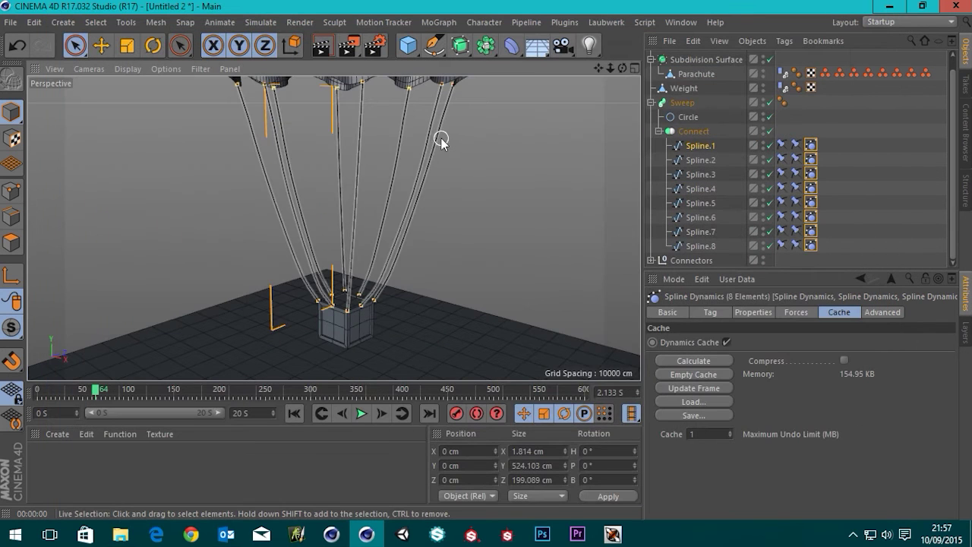
- Frame a close-up of the canopy and cords and render it to the Picture Viewer twice
left_click_drag(387, 129, 379, 194, "alt")
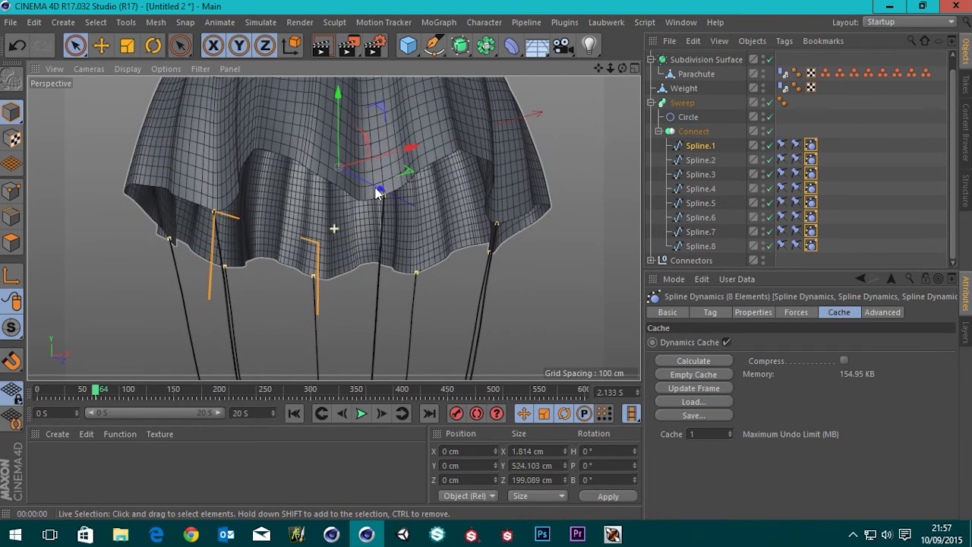
left_click(349, 47)
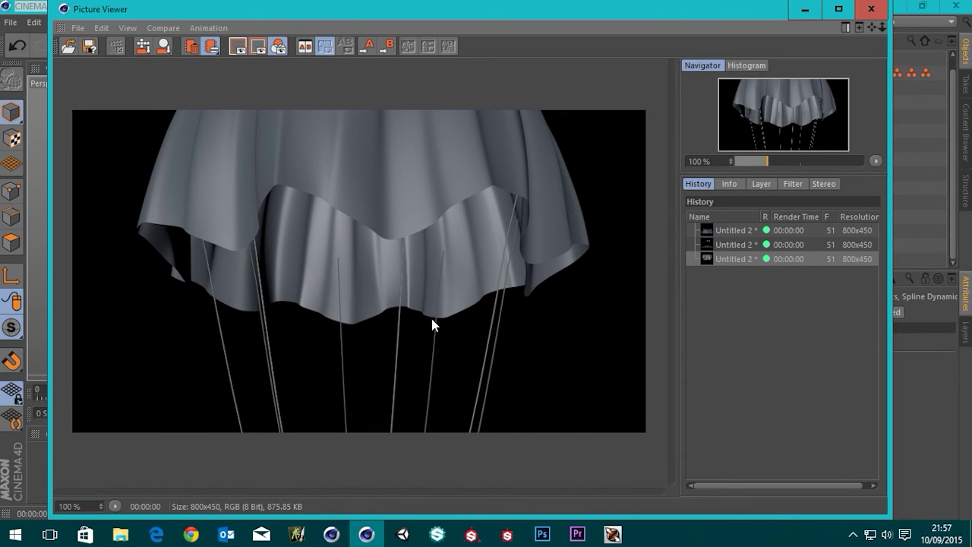
left_click(871, 8)
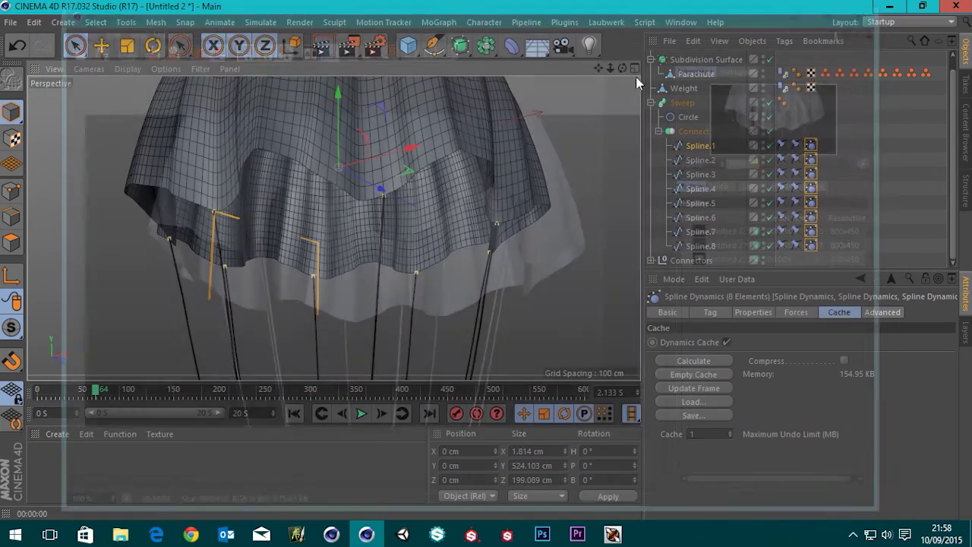
left_click(322, 47)
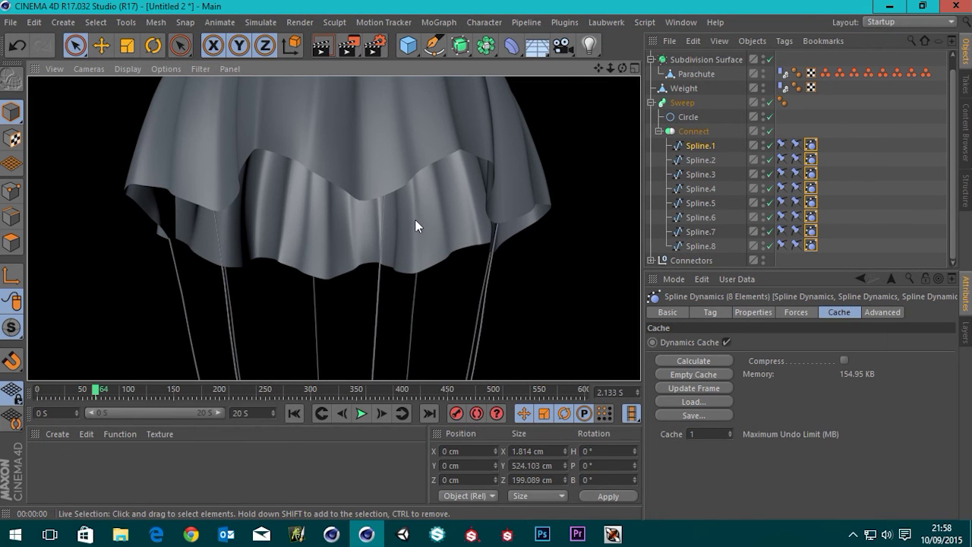
left_click(348, 45)
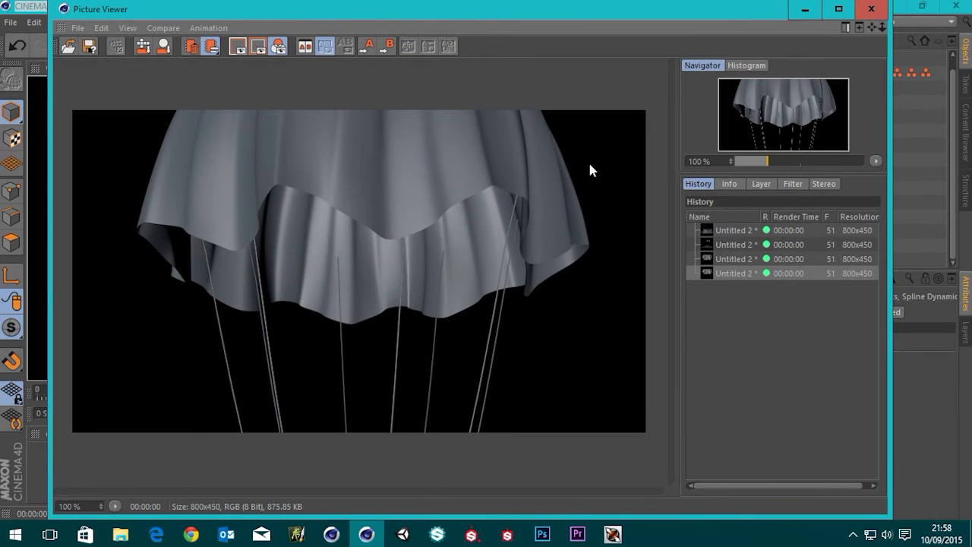
left_click(871, 8)
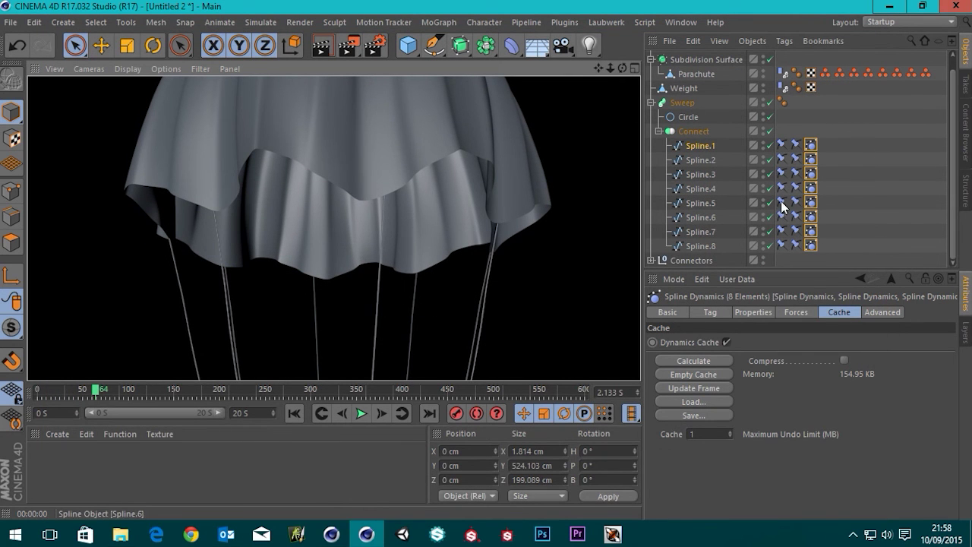
- Open the help page for Spline.1's Spline Dynamics Priority setting in the Basic tab
left_click(810, 146)
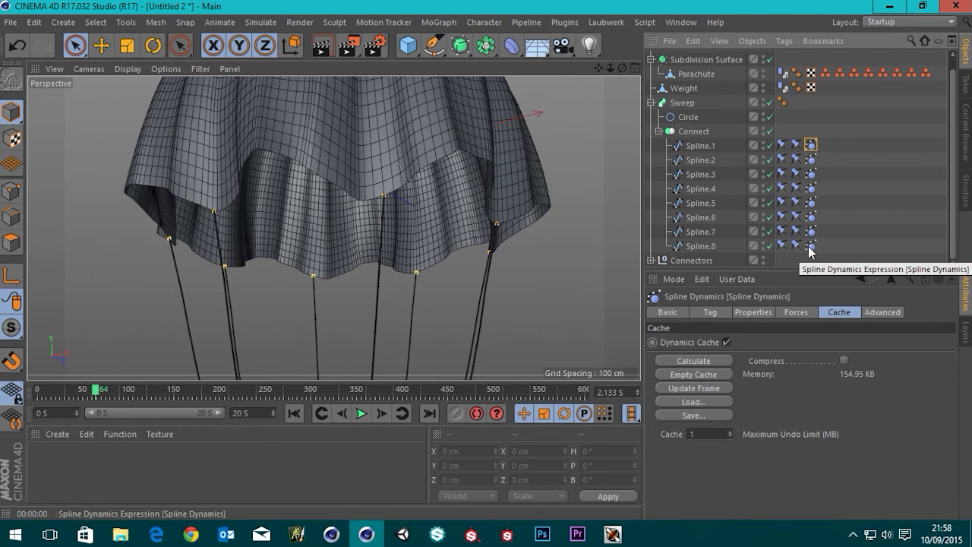
left_click(713, 314)
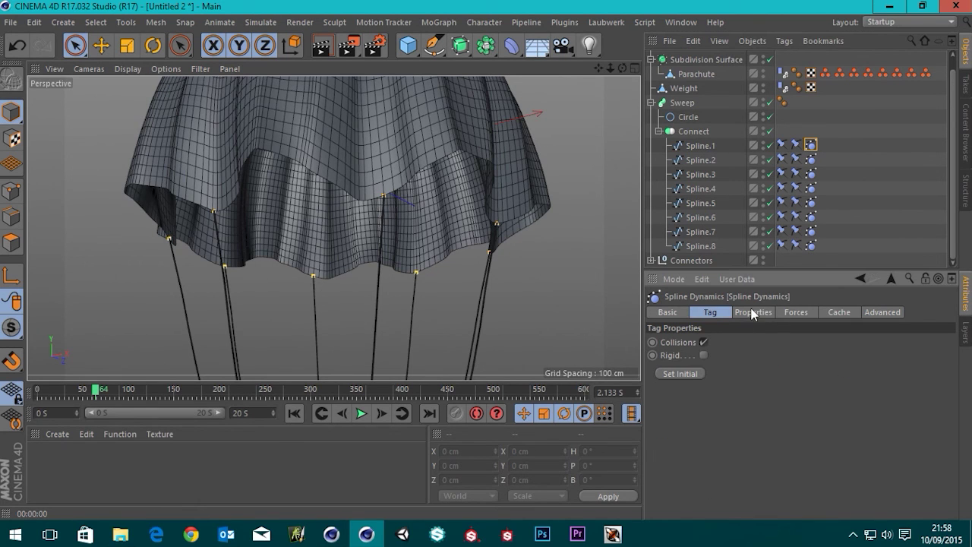
left_click(667, 313)
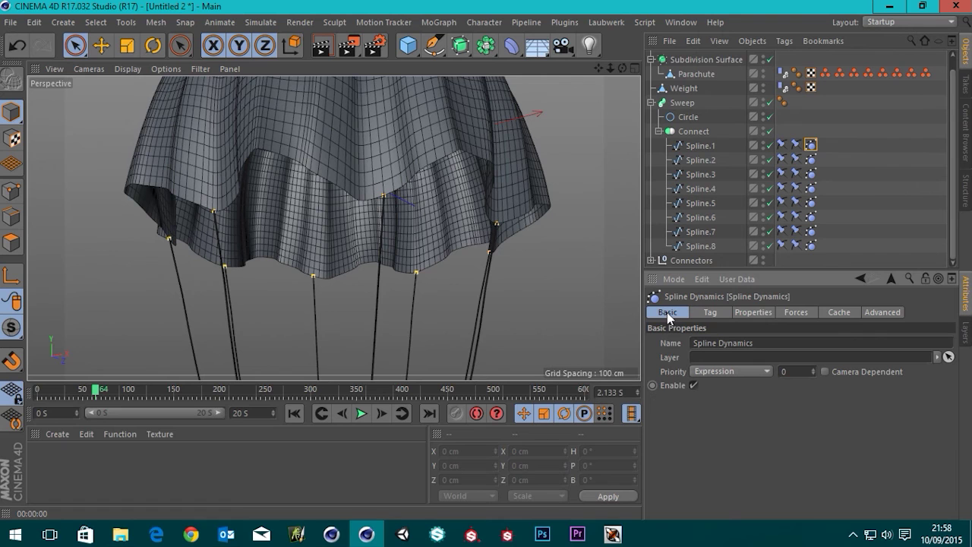
right_click(684, 371)
left_click(706, 512)
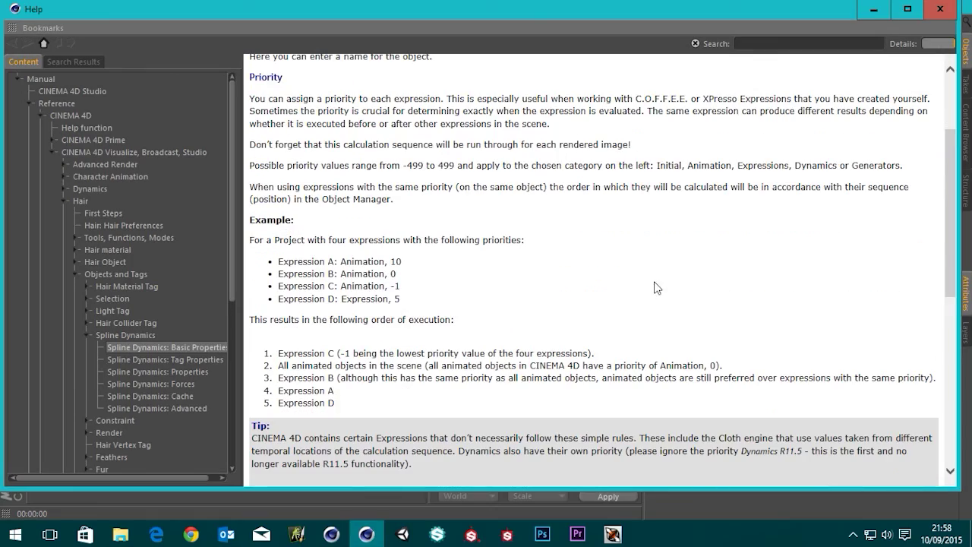
- Read through the help and view the enlarged calculation sequence diagram
left_click_drag(640, 10, 608, 4)
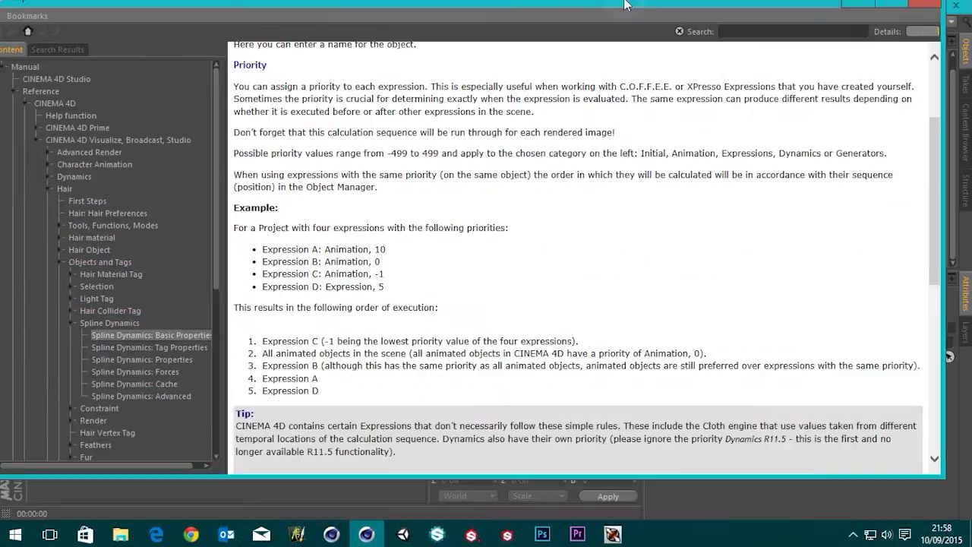
scroll(580, 240, "down", 2)
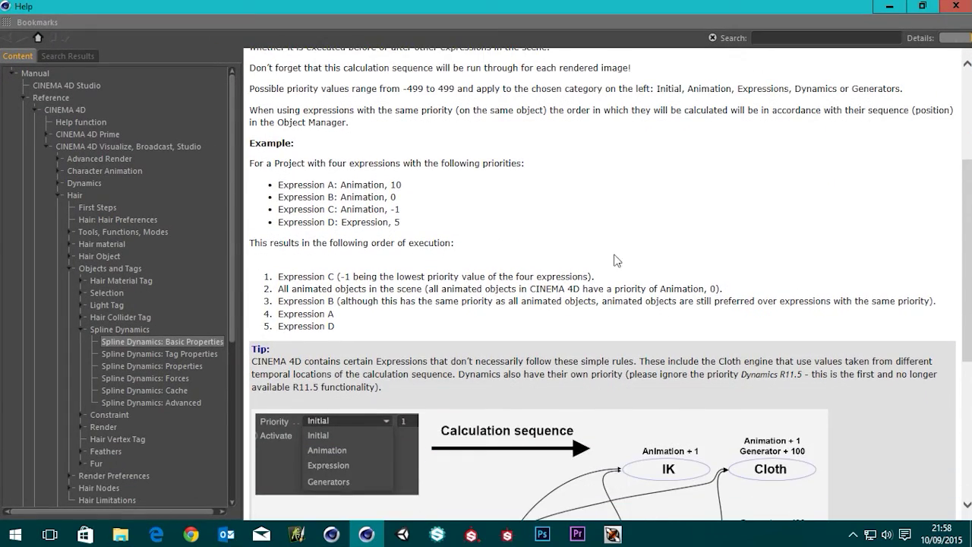
scroll(570, 209, "up", 6)
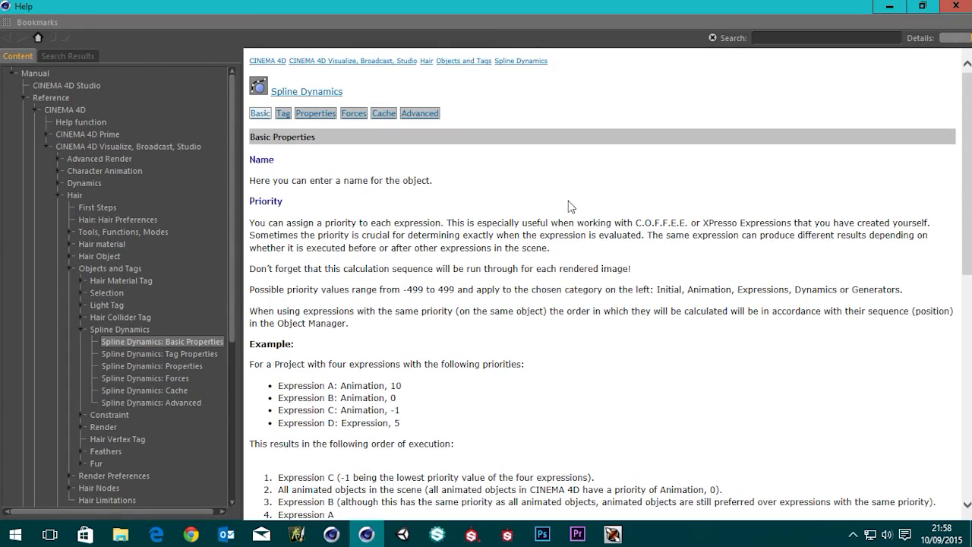
scroll(580, 215, "down", 4)
scroll(671, 255, "down", 4)
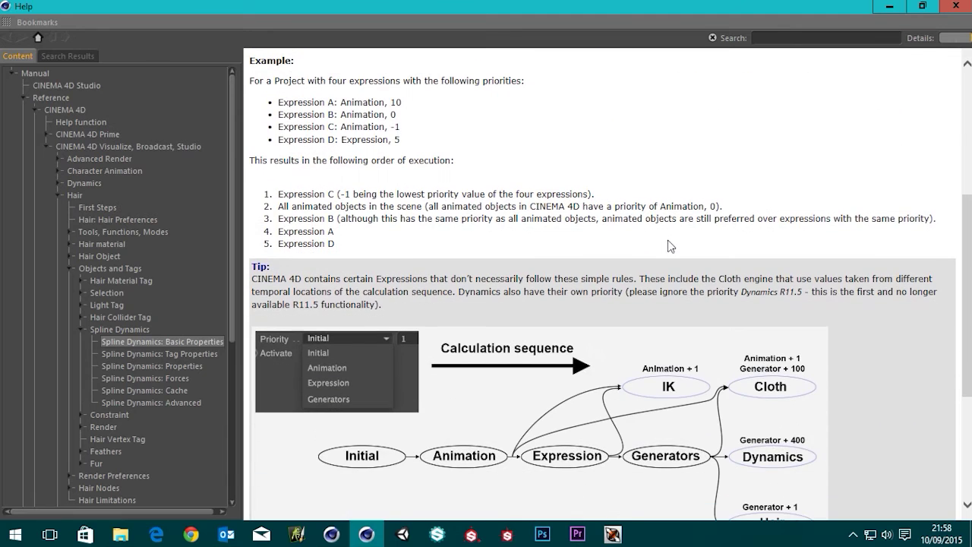
scroll(633, 215, "up", 6)
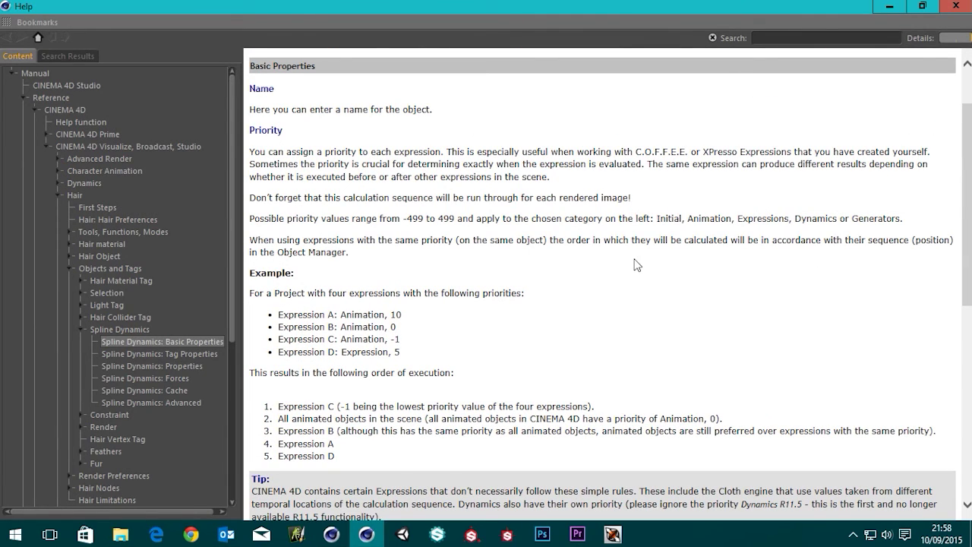
scroll(665, 255, "down", 2)
scroll(666, 255, "down", 5)
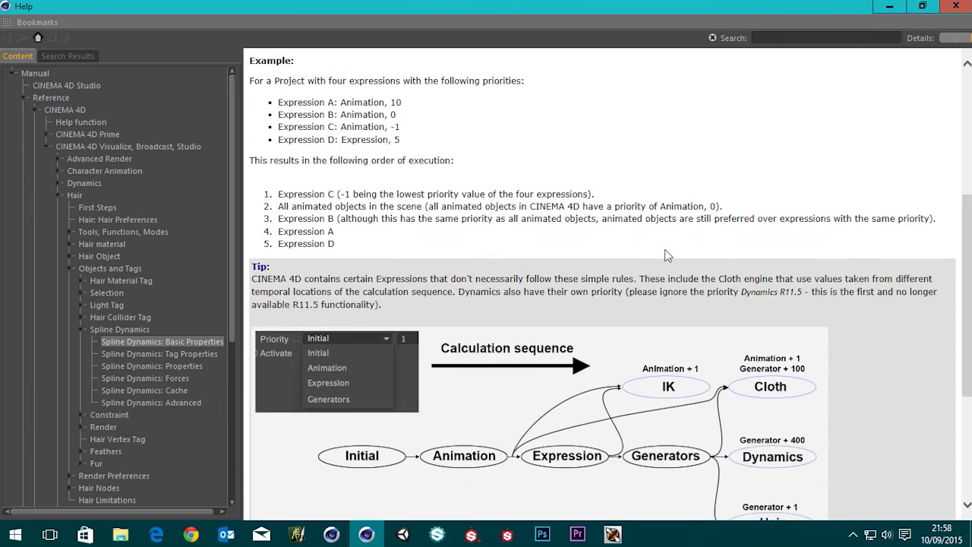
scroll(665, 255, "down", 3)
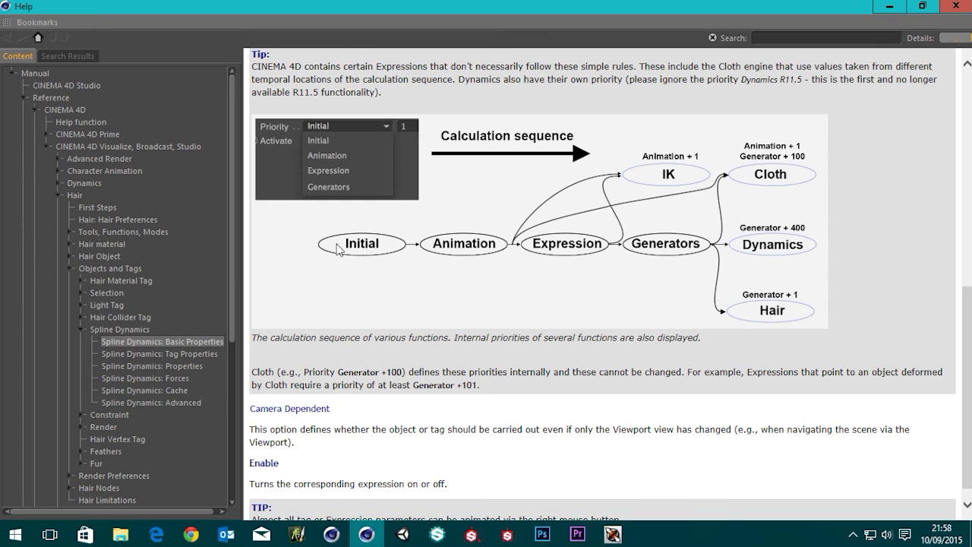
left_click_drag(339, 249, 431, 247)
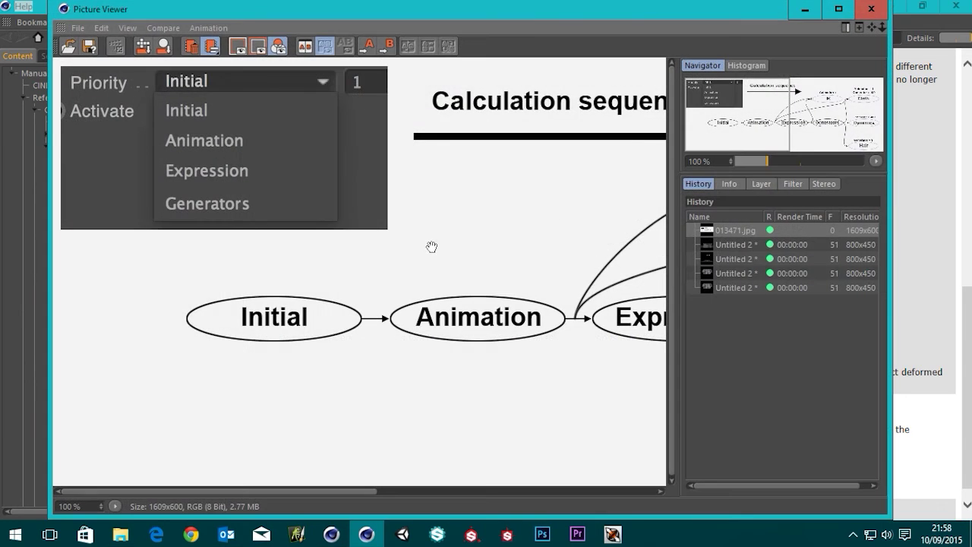
left_click(871, 8)
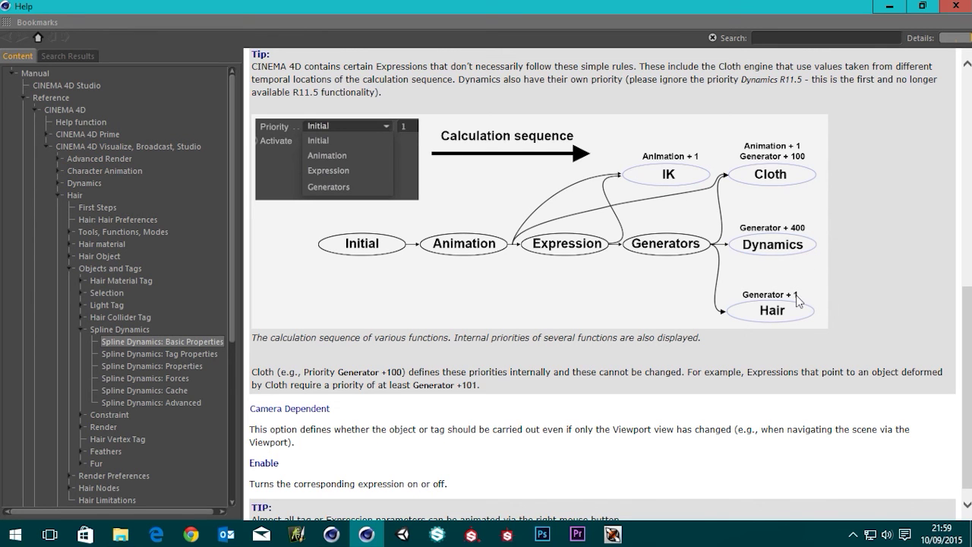
- Read the sentence on the priority value range, then close the help
scroll(619, 264, "up", 4)
scroll(619, 265, "up", 3)
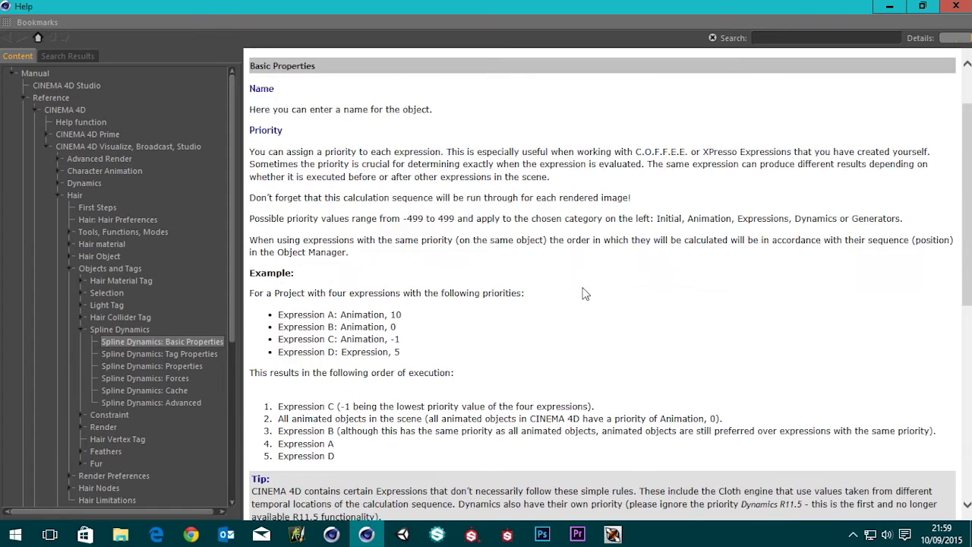
left_click_drag(249, 289, 449, 299)
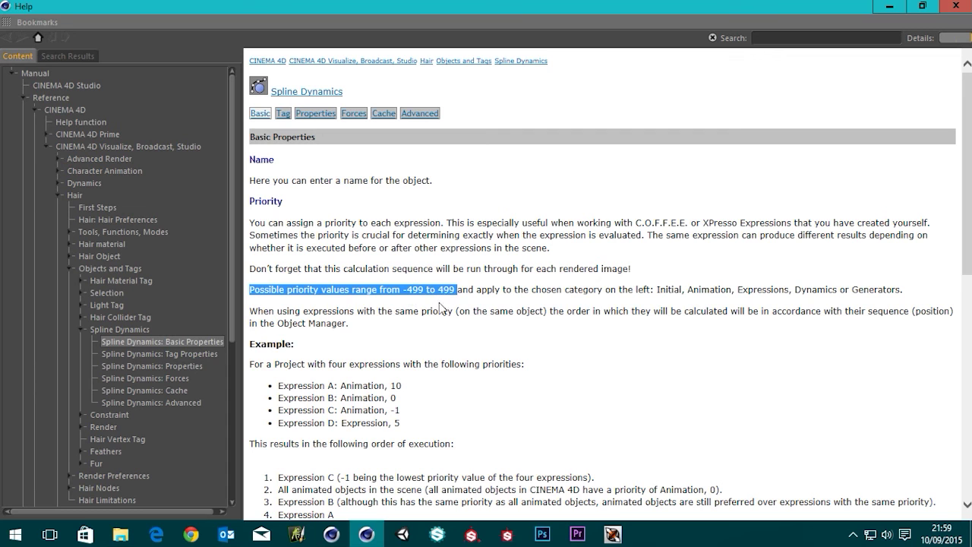
left_click(445, 303)
scroll(728, 343, "down", 6)
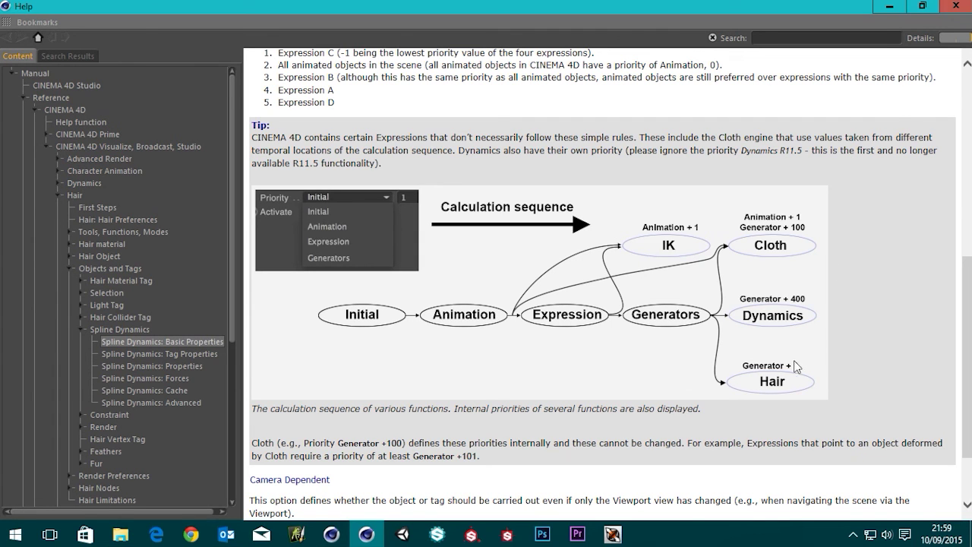
left_click(955, 6)
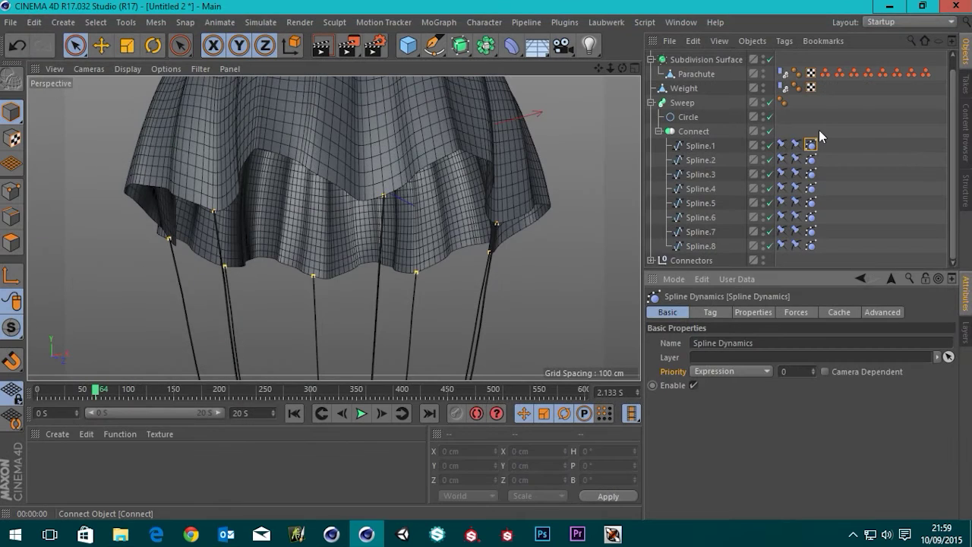
- Set the Priority category of all eight cord Spline Dynamics tags to Generators
left_click(811, 247, "shift")
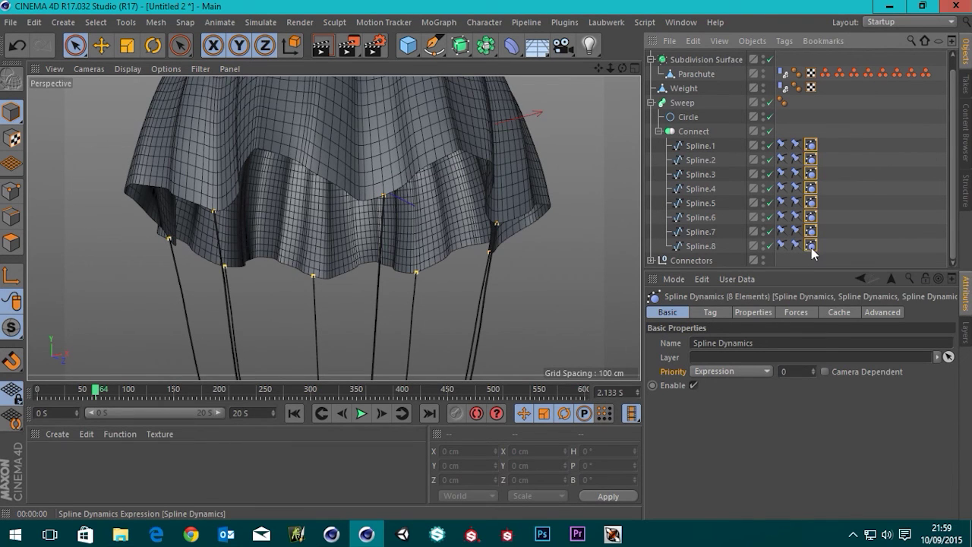
left_click(744, 370)
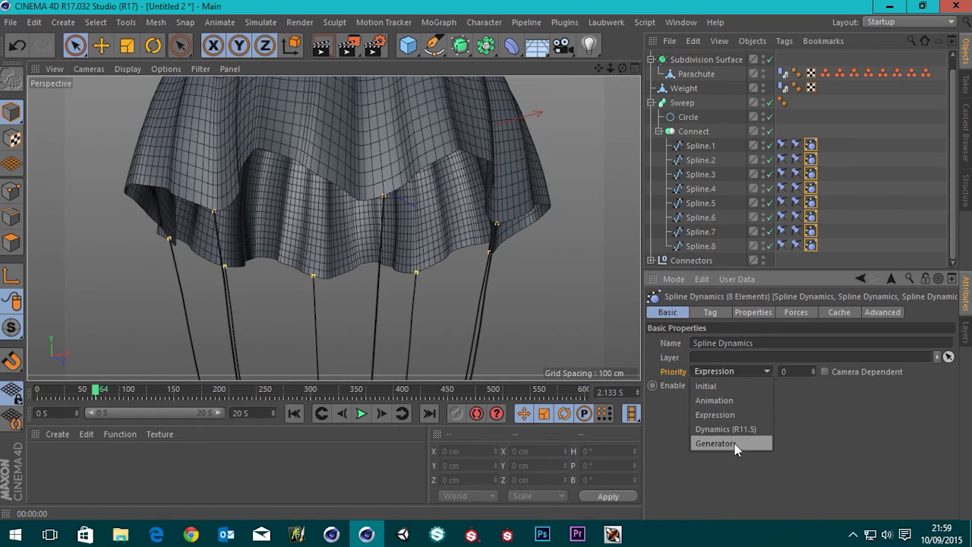
left_click(748, 371)
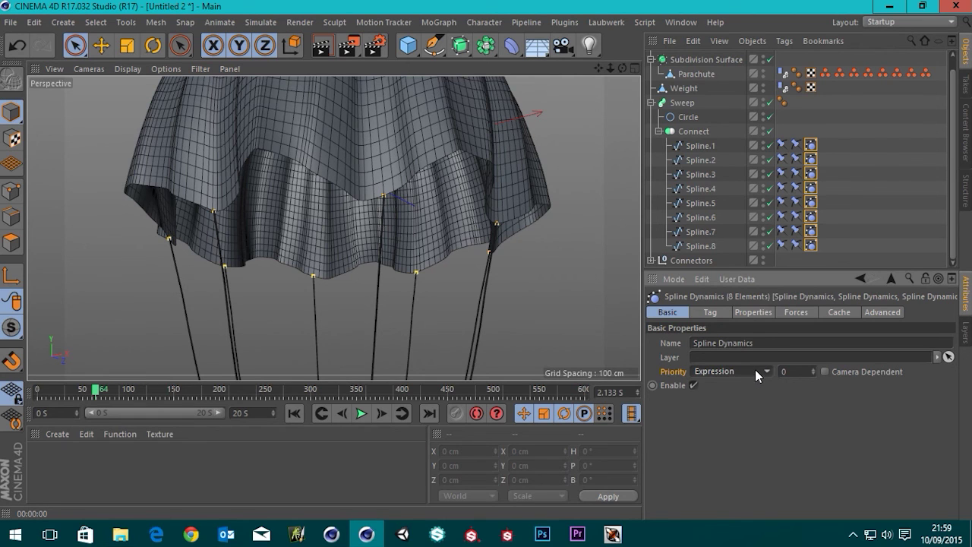
left_click(754, 370)
left_click(731, 443)
- Check the Priority help, enter a priority value of 401, and rewind to frame 0
right_click(674, 370)
left_click(703, 513)
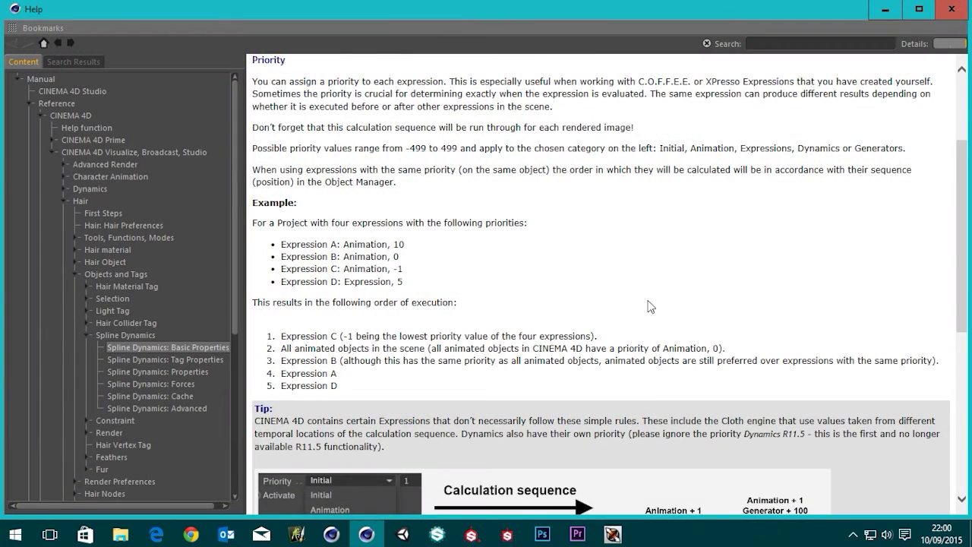
scroll(649, 306, "down", 8)
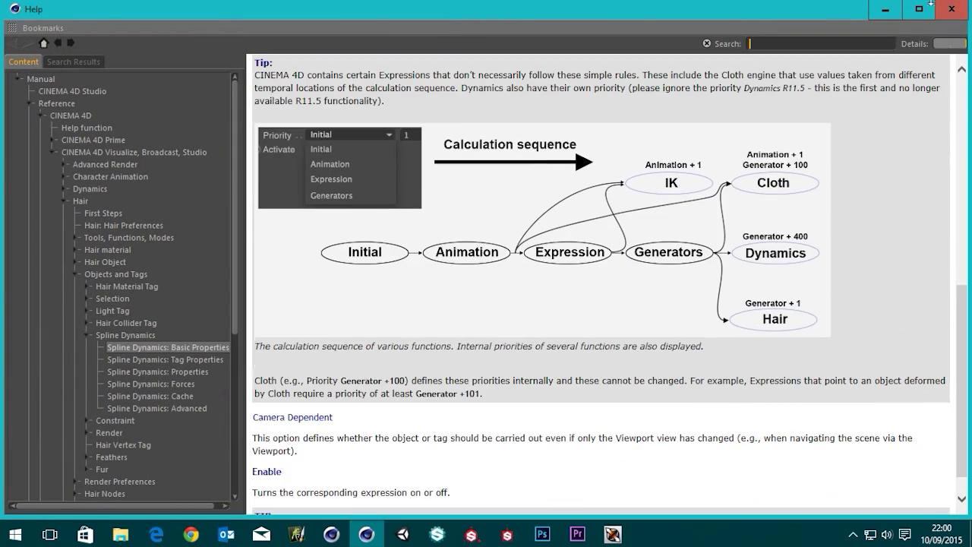
left_click(952, 8)
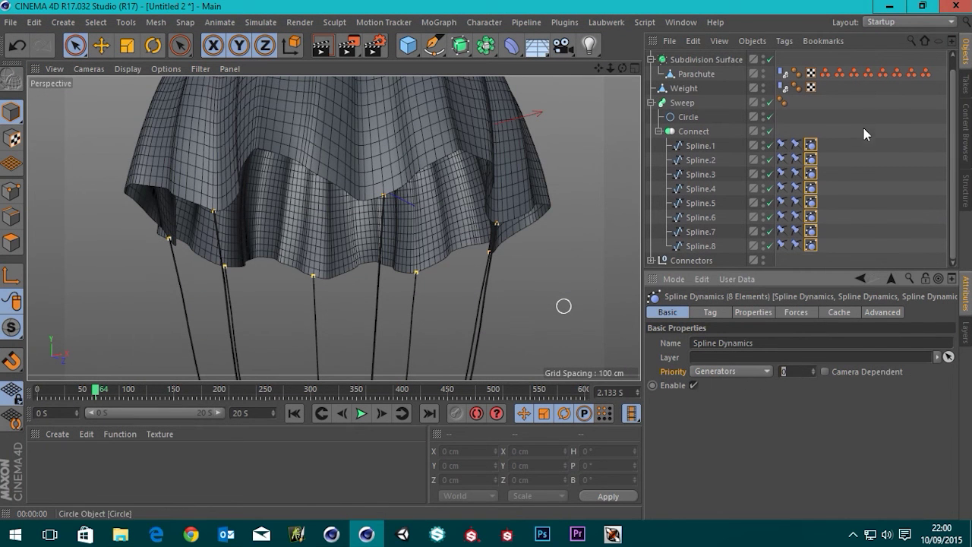
scroll(864, 134, "up", 1)
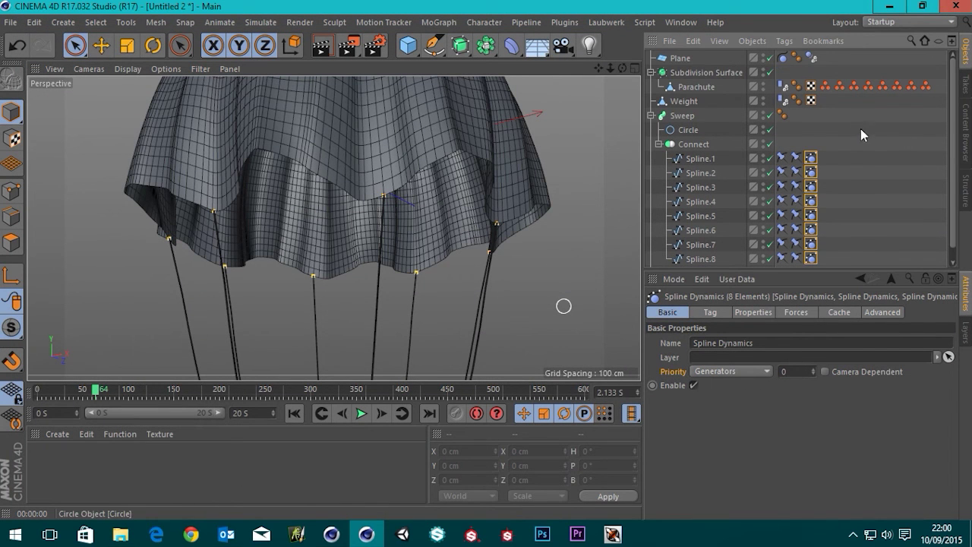
left_click(783, 372)
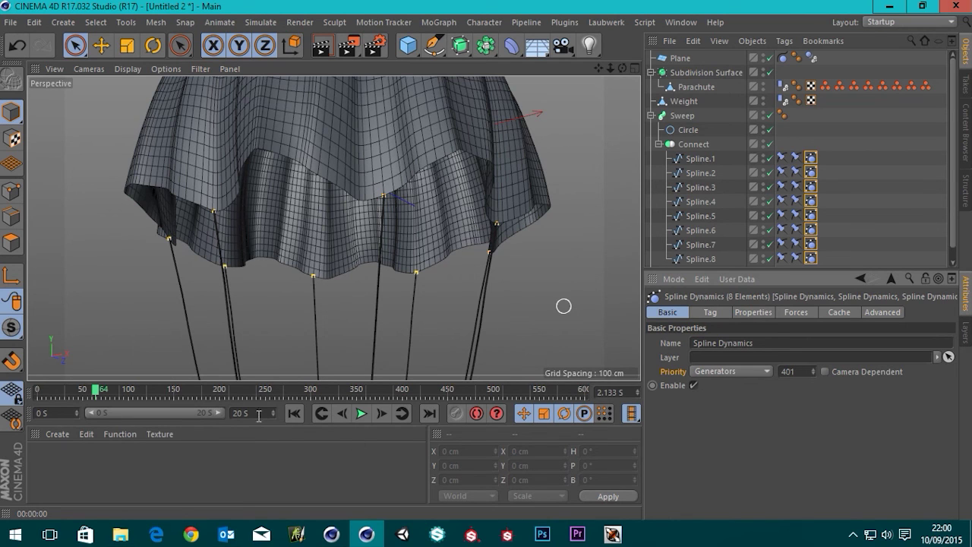
left_click(294, 414)
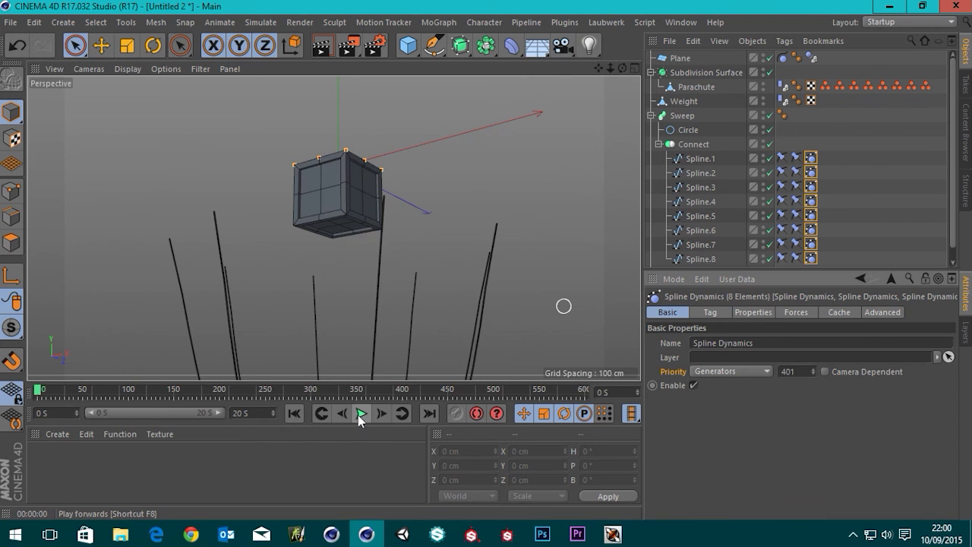
- Play briefly, pause, and test-render the canopy in the viewport and Picture Viewer
left_click(360, 414)
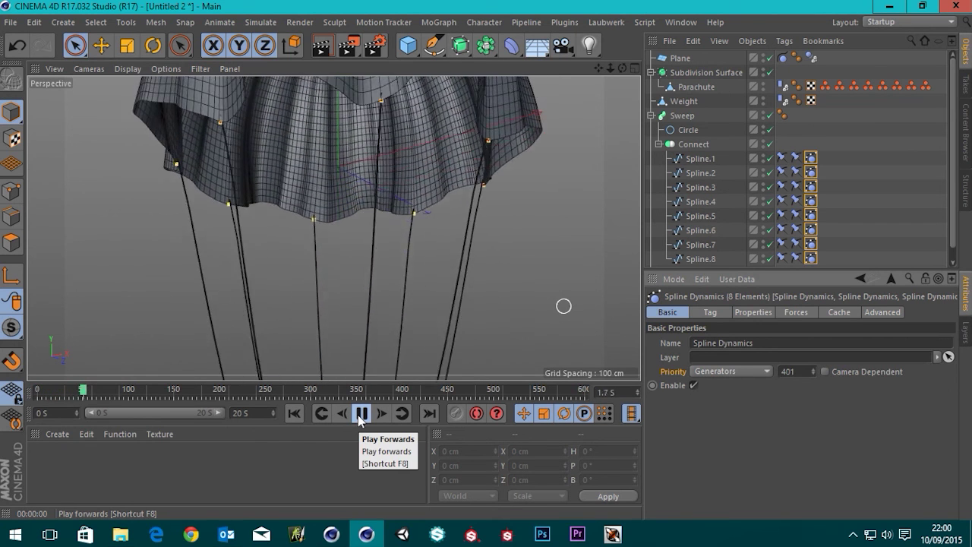
left_click(360, 414)
scroll(411, 188, "up", 3)
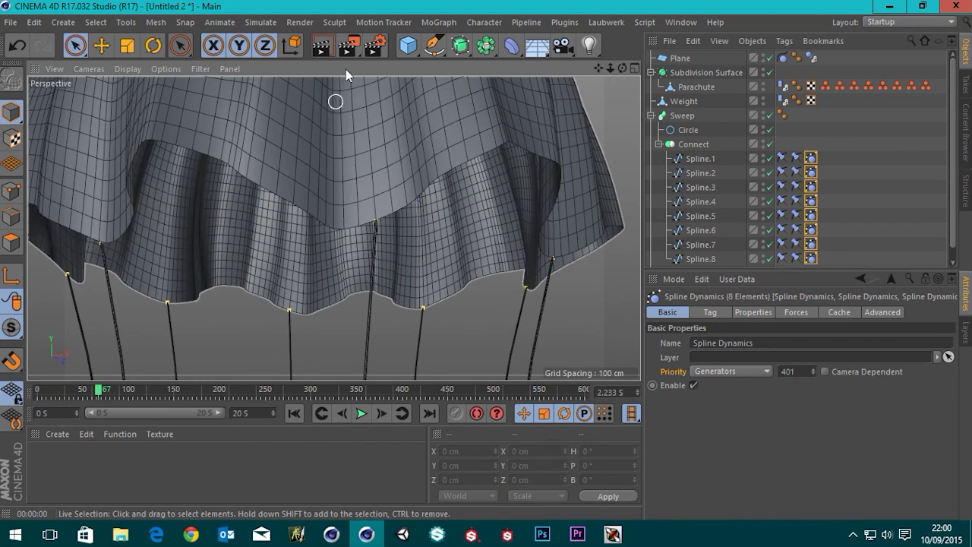
left_click(321, 45)
left_click(894, 222)
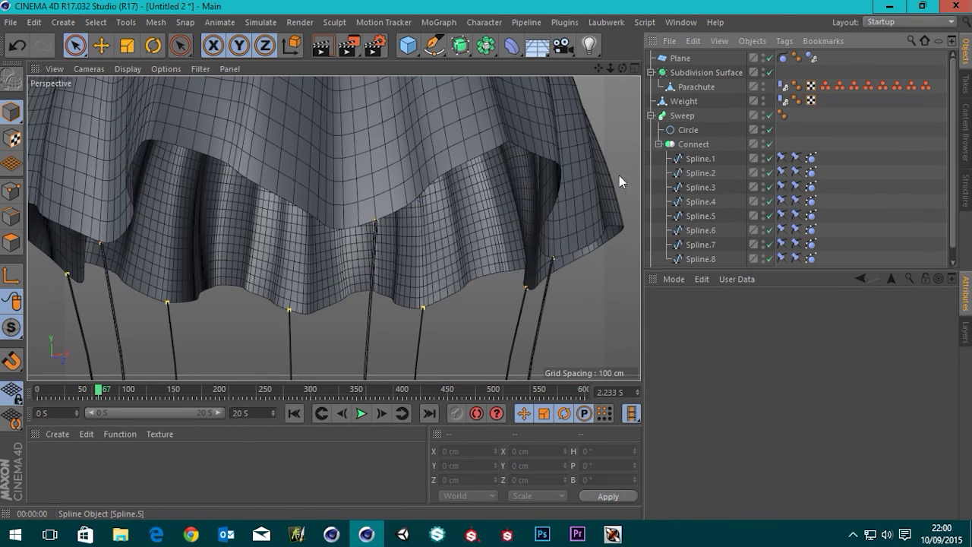
left_click(348, 46)
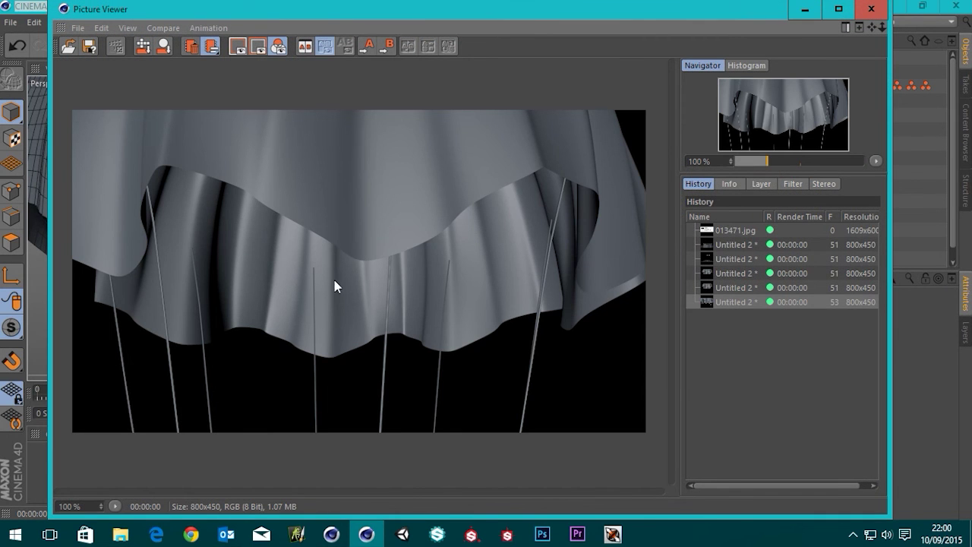
left_click(871, 8)
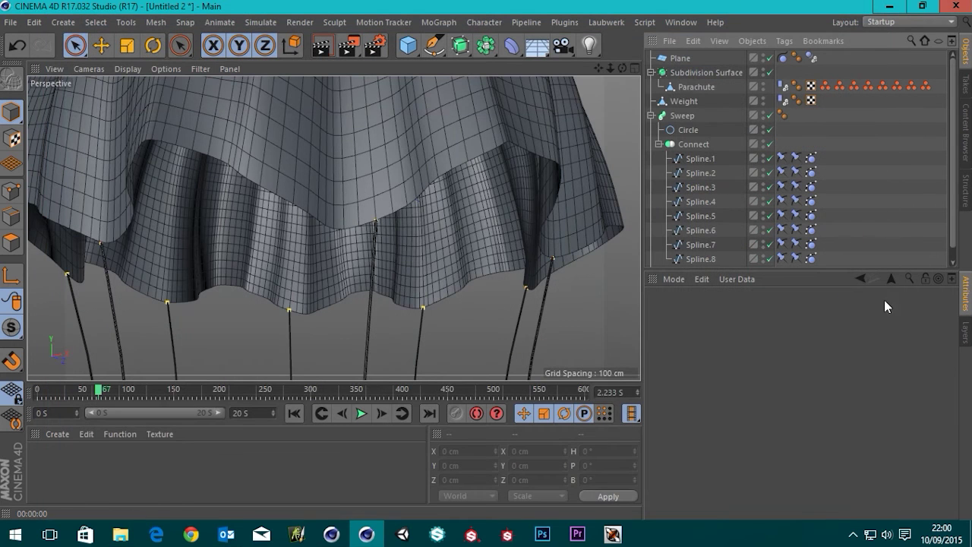
- Empty the dynamics cache for all eight cord Spline Dynamics tags
left_click(811, 158)
scroll(813, 251, "down", 1)
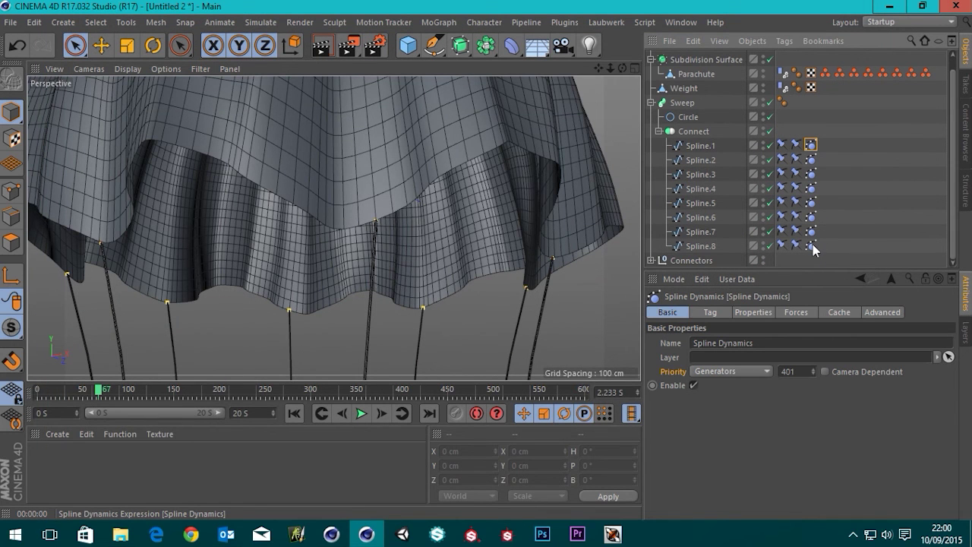
left_click(811, 245, "shift")
left_click(839, 312)
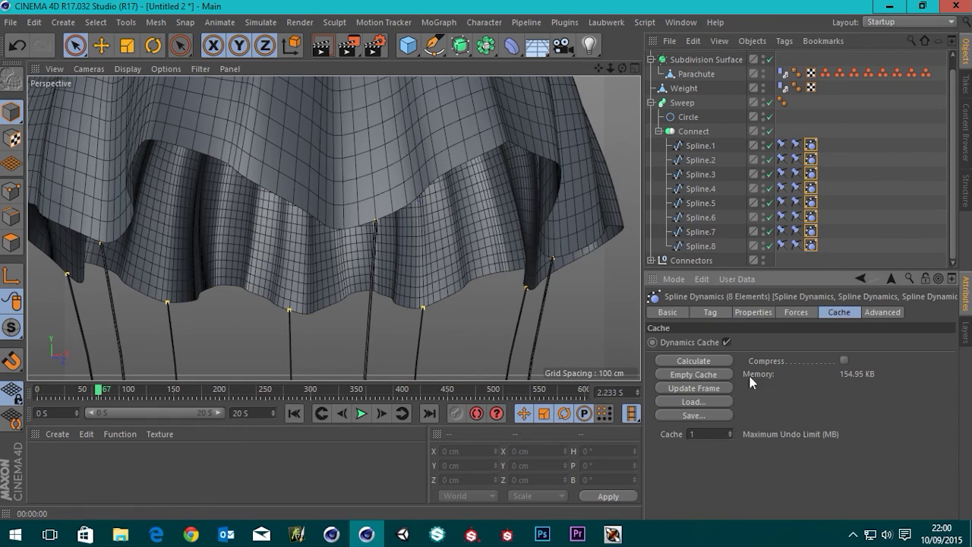
left_click(701, 372)
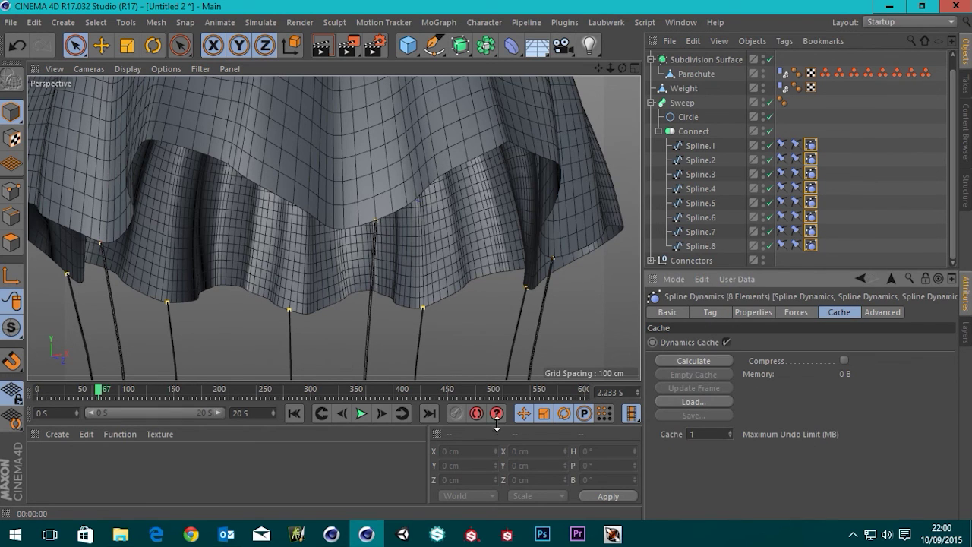
- Replay the simulation from the start, pause at frame 68, and render to the Picture Viewer
left_click(293, 413)
left_click(361, 414)
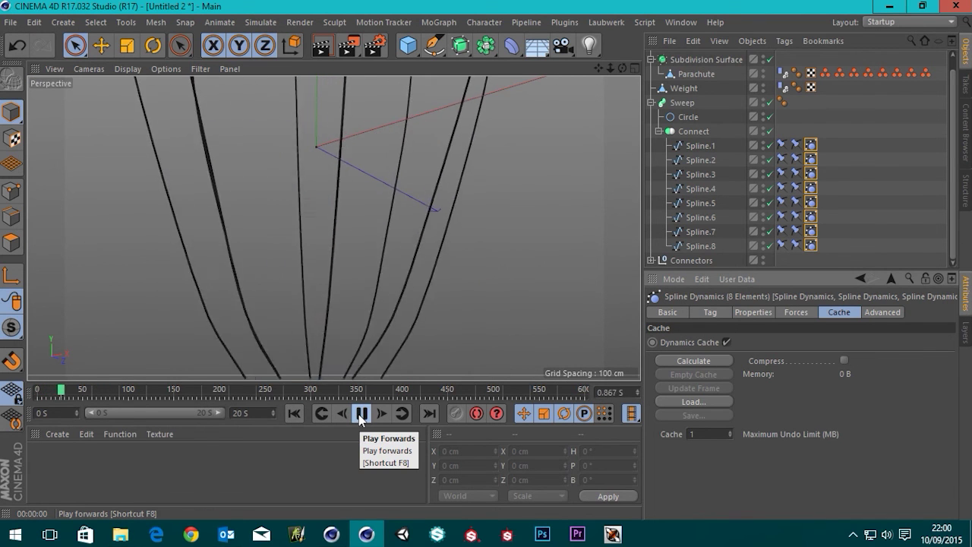
left_click(361, 413)
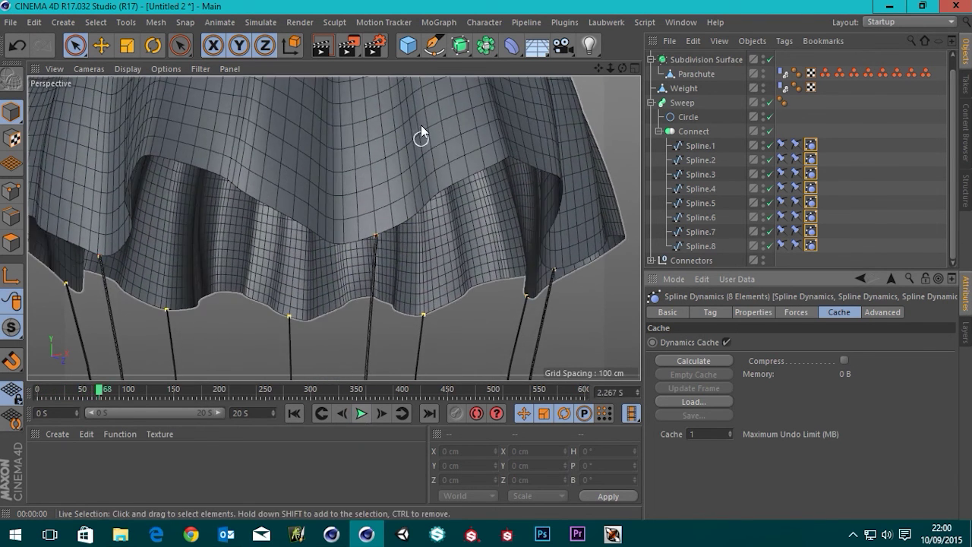
left_click(348, 45)
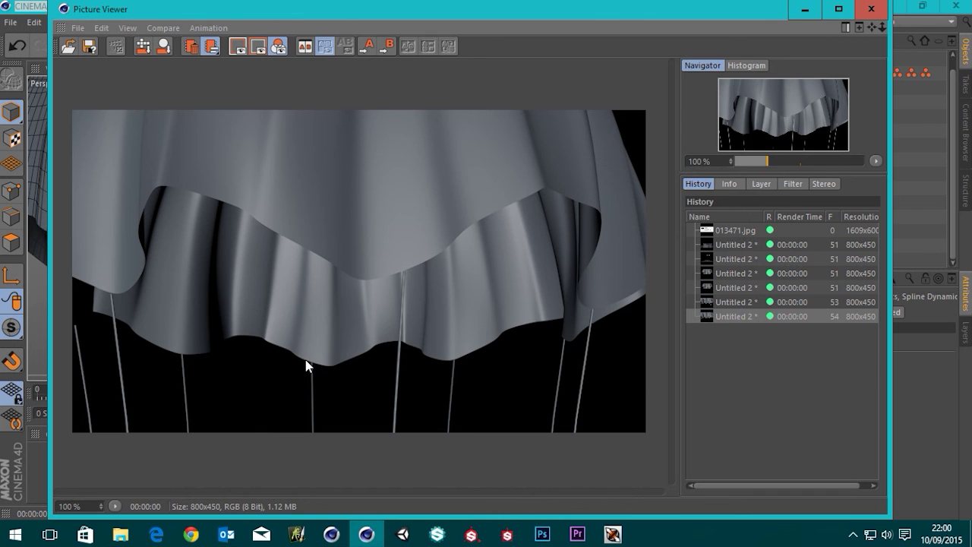
- Pull the view back and render the box payload over the floor to the Picture Viewer
left_click(871, 9)
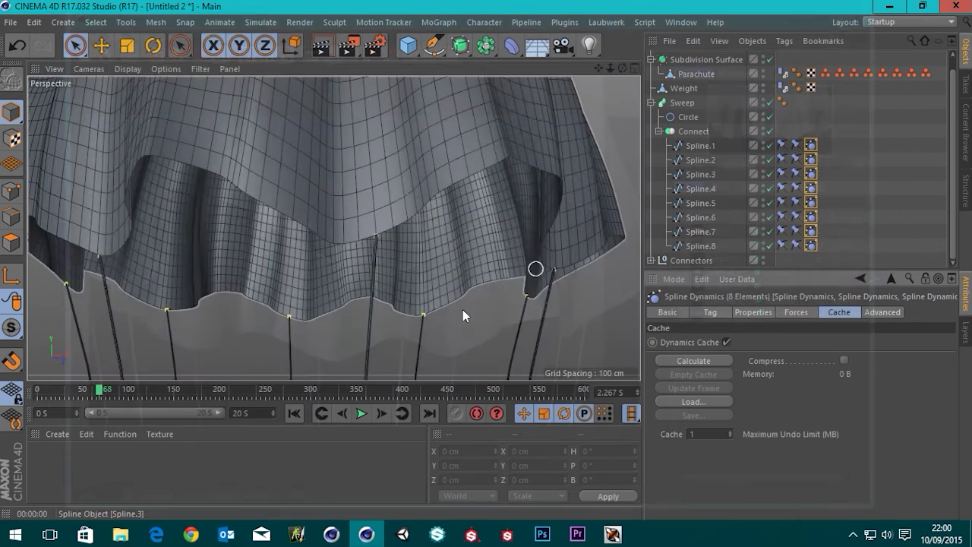
scroll(462, 309, "down", 5)
middle_click_drag(387, 319, 359, 237)
left_click(347, 45)
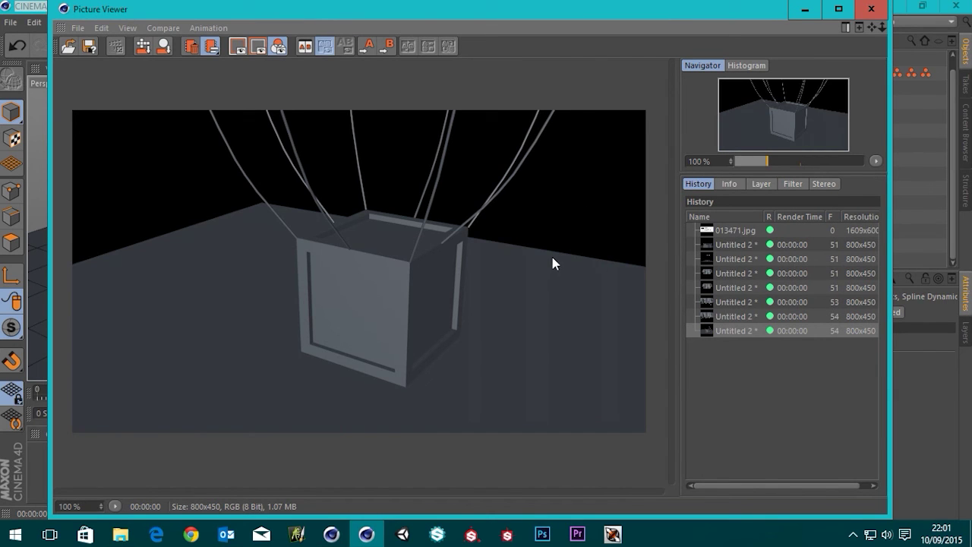
left_click(871, 8)
- Frame canopy and floor, rewind, and play the simulation as the parachute descends over the box
scroll(458, 208, "down", 5)
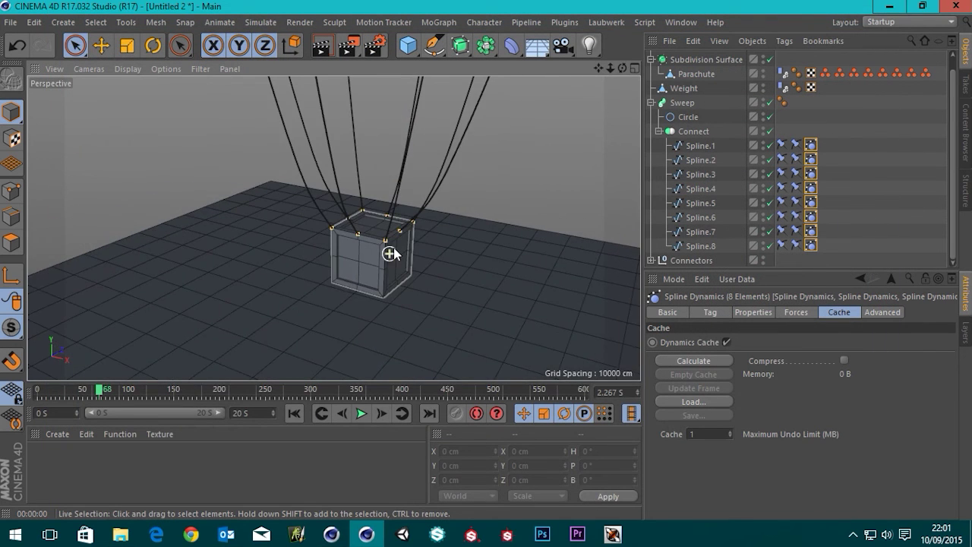
scroll(411, 191, "down", 5)
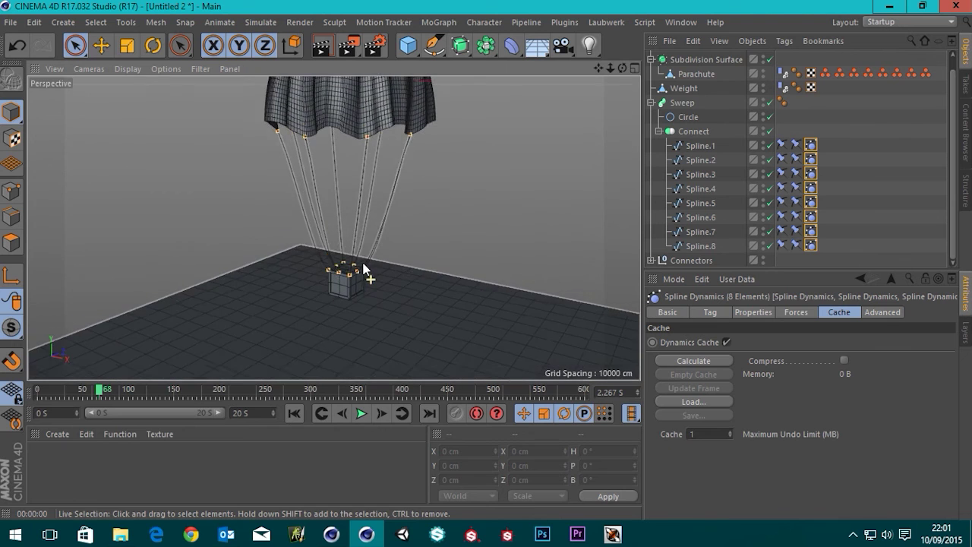
scroll(386, 266, "down", 5)
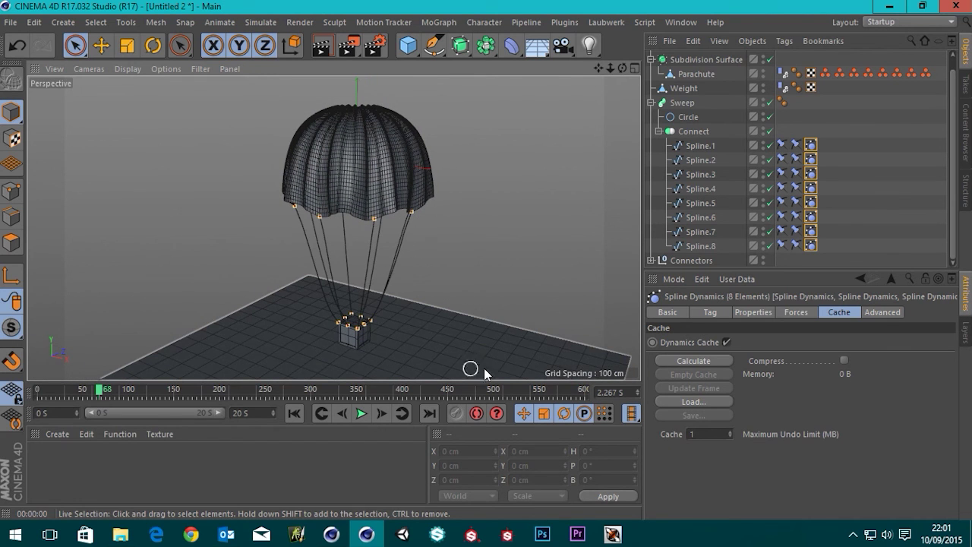
left_click_drag(425, 306, 360, 320, "alt")
scroll(361, 316, "down", 3)
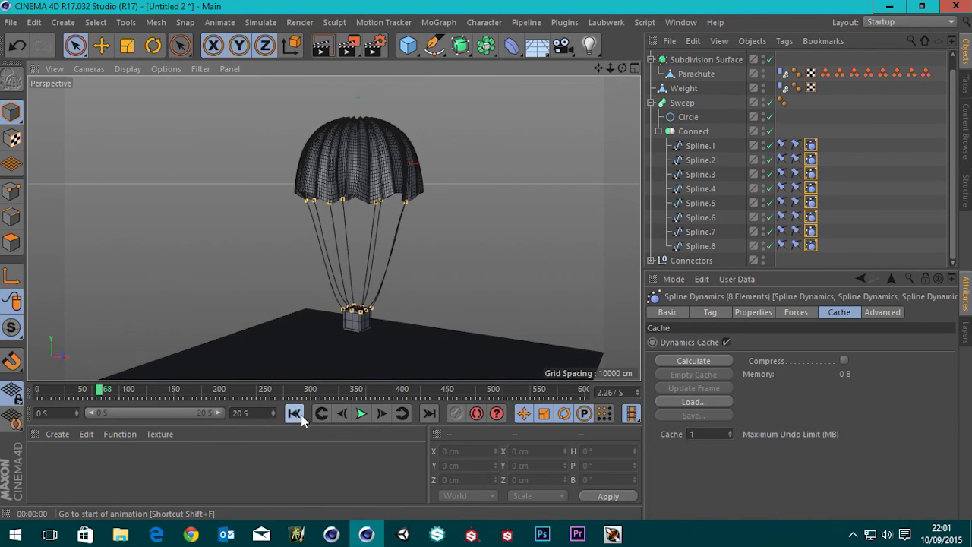
left_click(294, 412)
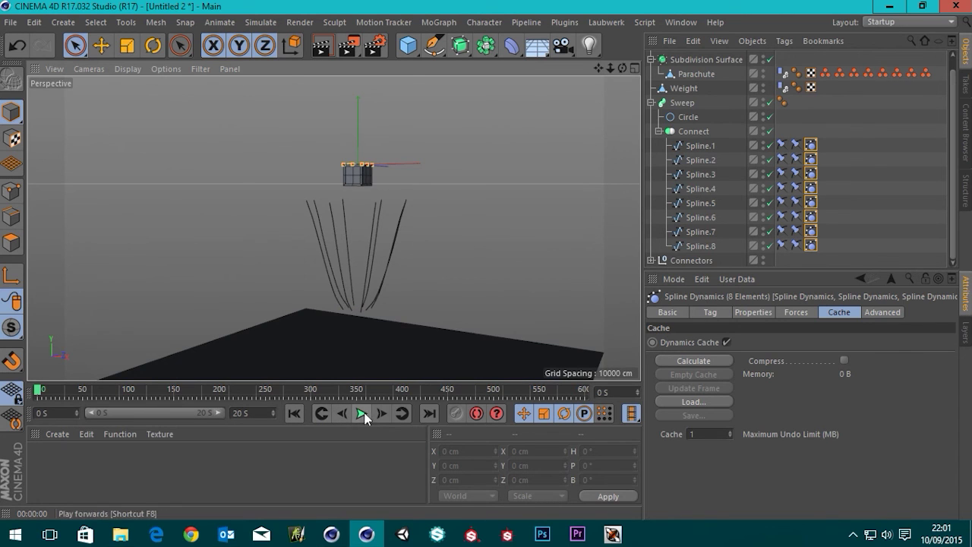
left_click_drag(393, 262, 328, 464, "alt")
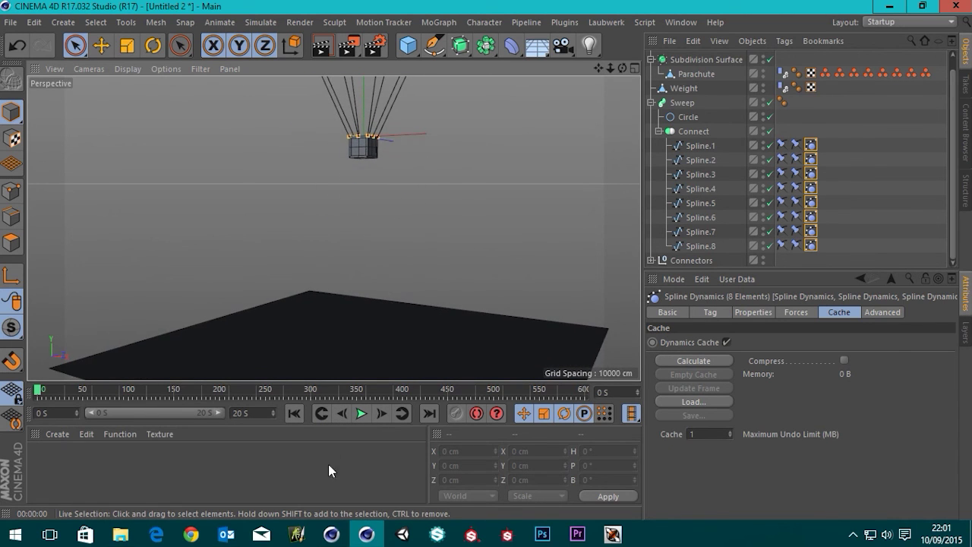
left_click(362, 413)
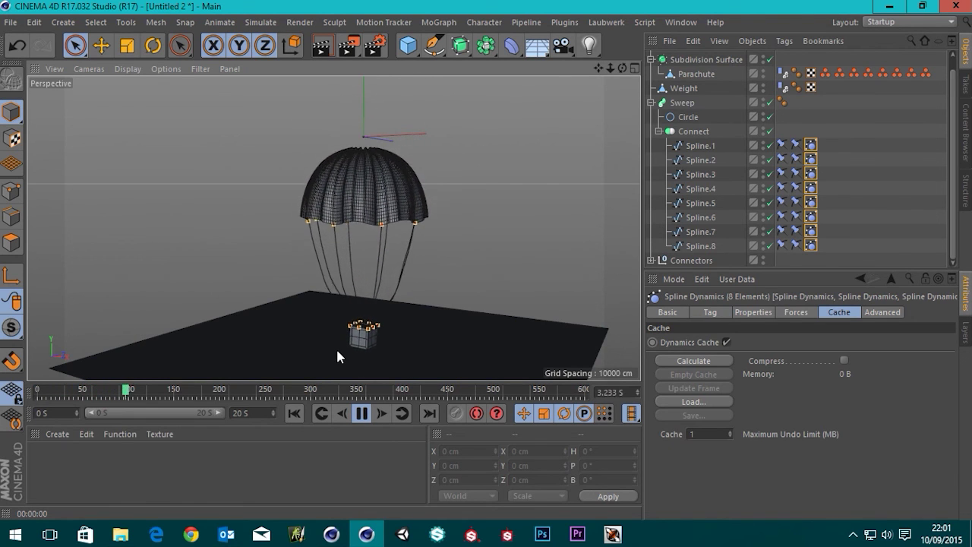
left_click_drag(336, 347, 353, 294, "alt")
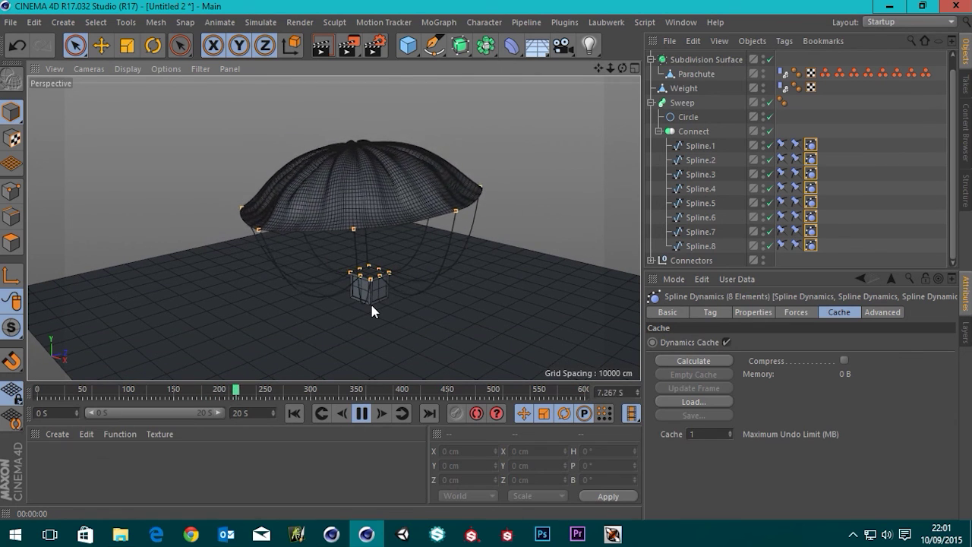